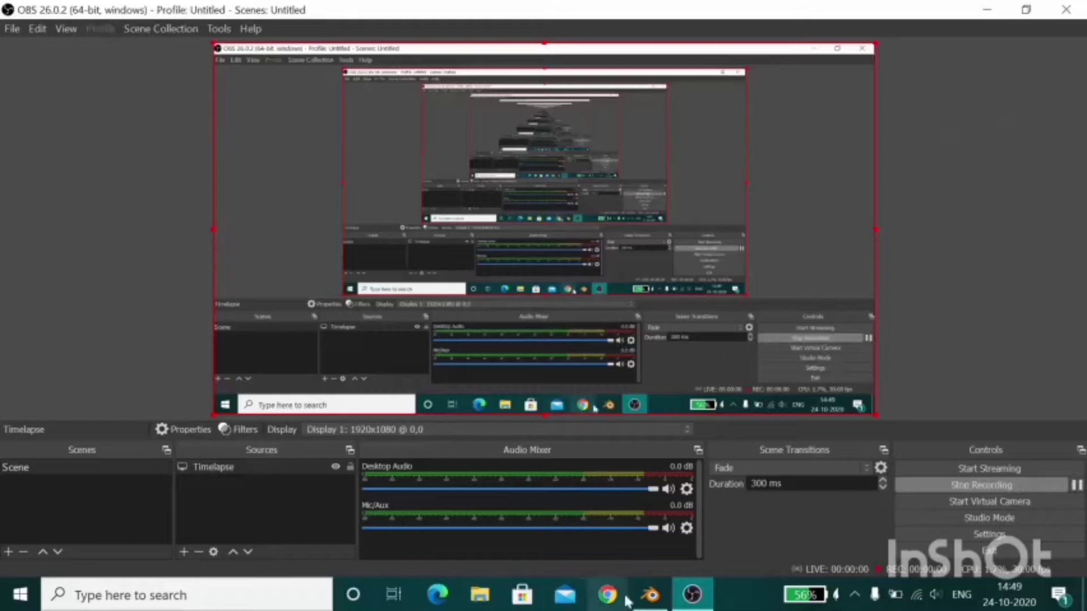
# Switch from OBS Studio to the Blender window while the recording keeps running.
pyautogui.click(650, 594)
# Delete the default cube, camera and light, then add a plane scaled up 4 times.
pyautogui.press('a')
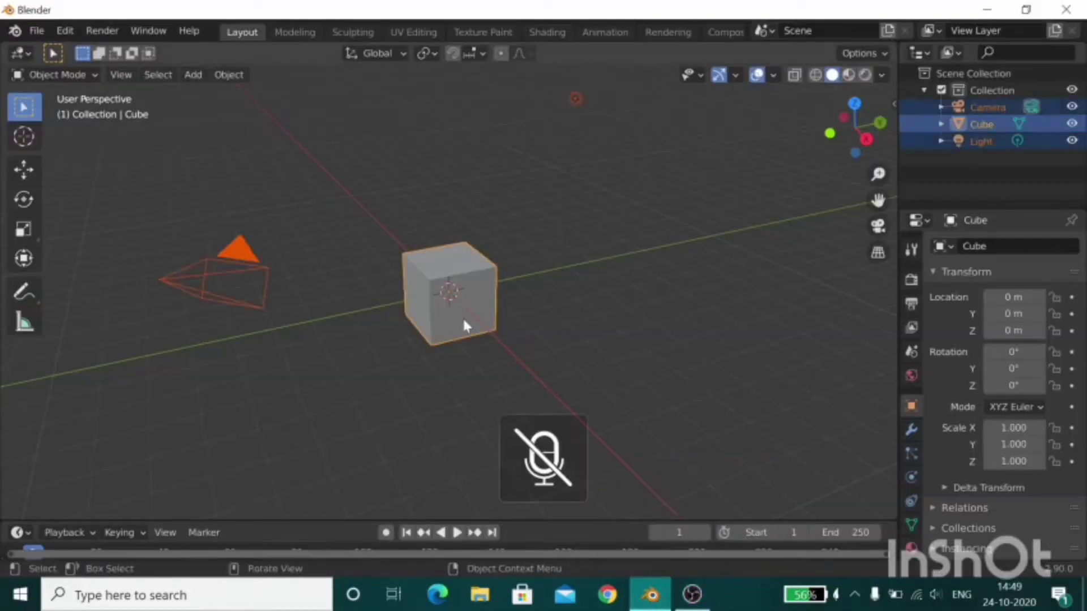
pyautogui.press('Delete')
pyautogui.hotkey('shift', 'a')
pyautogui.click(544, 235)
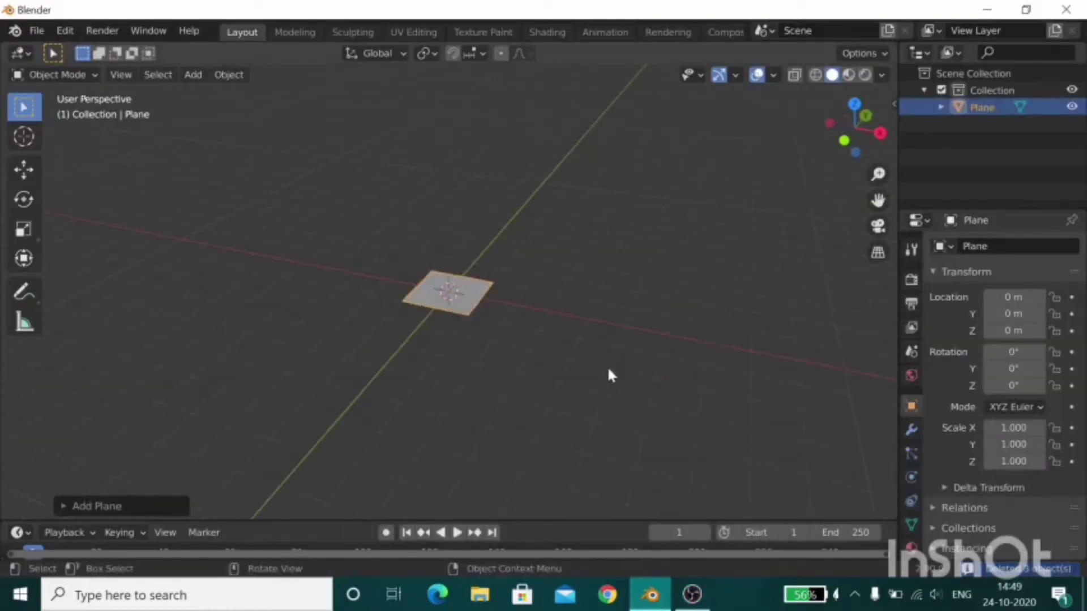
pyautogui.moveTo(610, 375)
pyautogui.mouseDown(button='middle')
pyautogui.moveTo(562, 397)
pyautogui.moveTo(657, 409)
pyautogui.mouseUp(button='middle')
pyautogui.write('s')
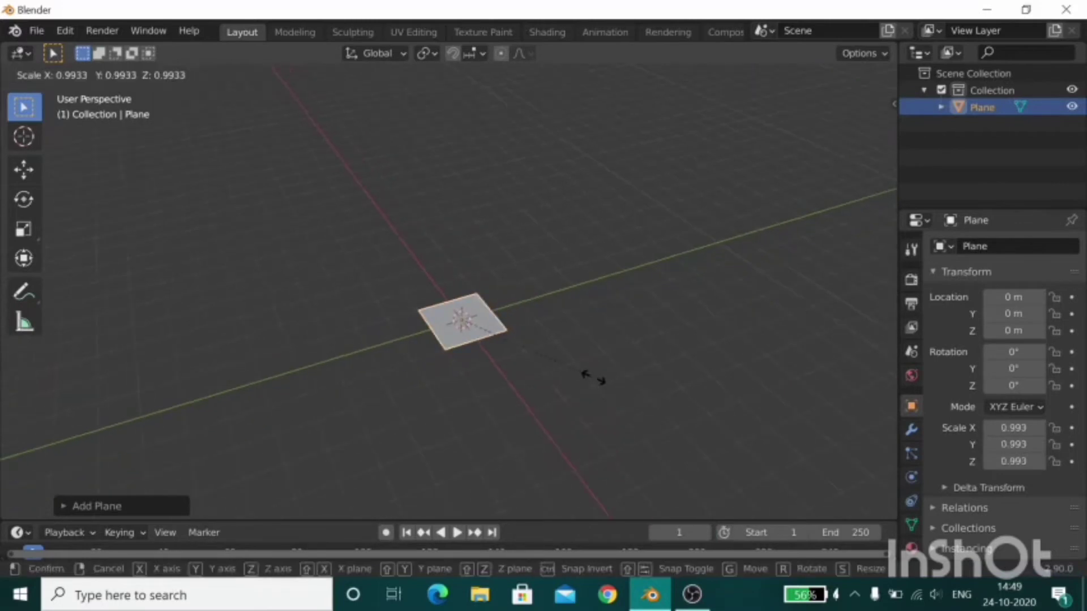
pyautogui.write('4')
pyautogui.press('Return')
# Extrude the plane's edges 4 units up into walls and return to object mode.
pyautogui.press('Tab')
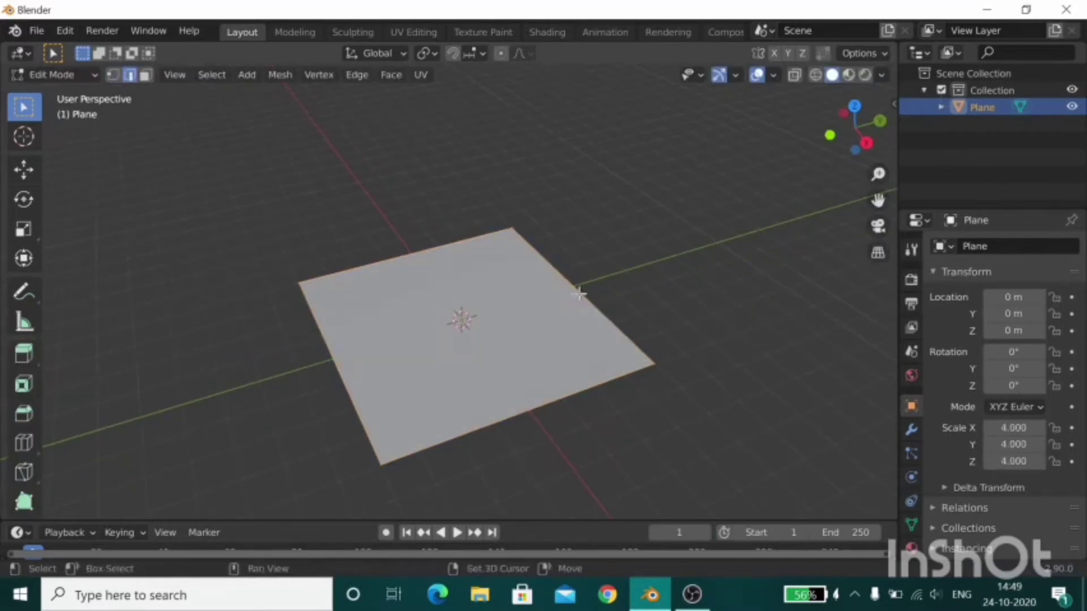
pyautogui.write('gz4')
pyautogui.press('Return')
pyautogui.moveTo(582, 288)
pyautogui.mouseDown(button='middle')
pyautogui.moveTo(674, 294)
pyautogui.moveTo(624, 199)
pyautogui.moveTo(686, 284)
pyautogui.moveTo(480, 248)
pyautogui.mouseUp(button='middle')
pyautogui.hotkey('shift', 'a')
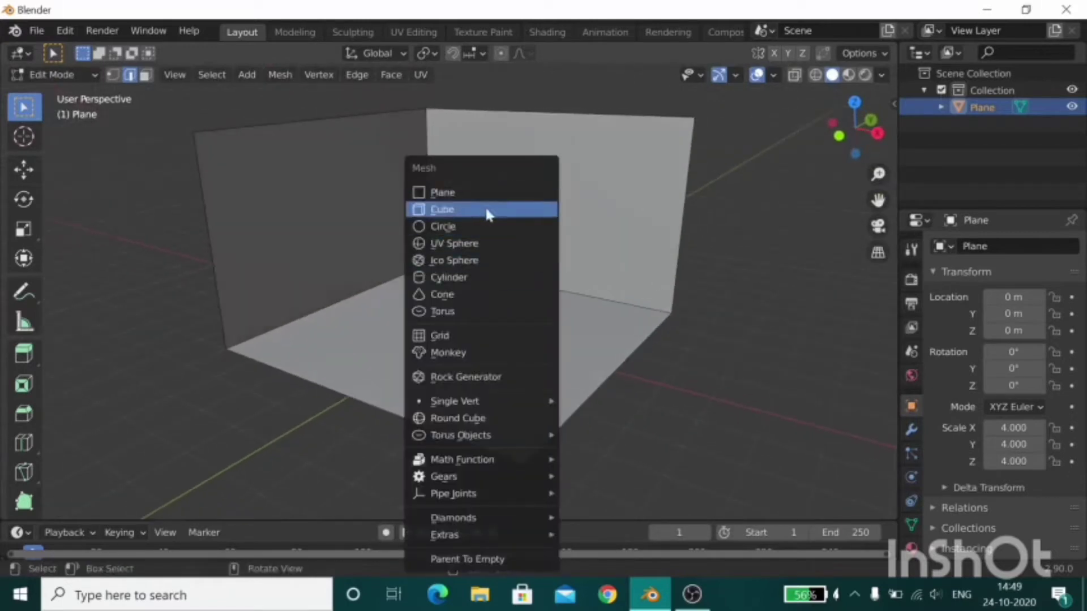
pyautogui.press('Tab')
pyautogui.hotkey('shift', 'a')
# Add a cube, shrink it and stretch it along X toward the wall.
pyautogui.click(512, 250)
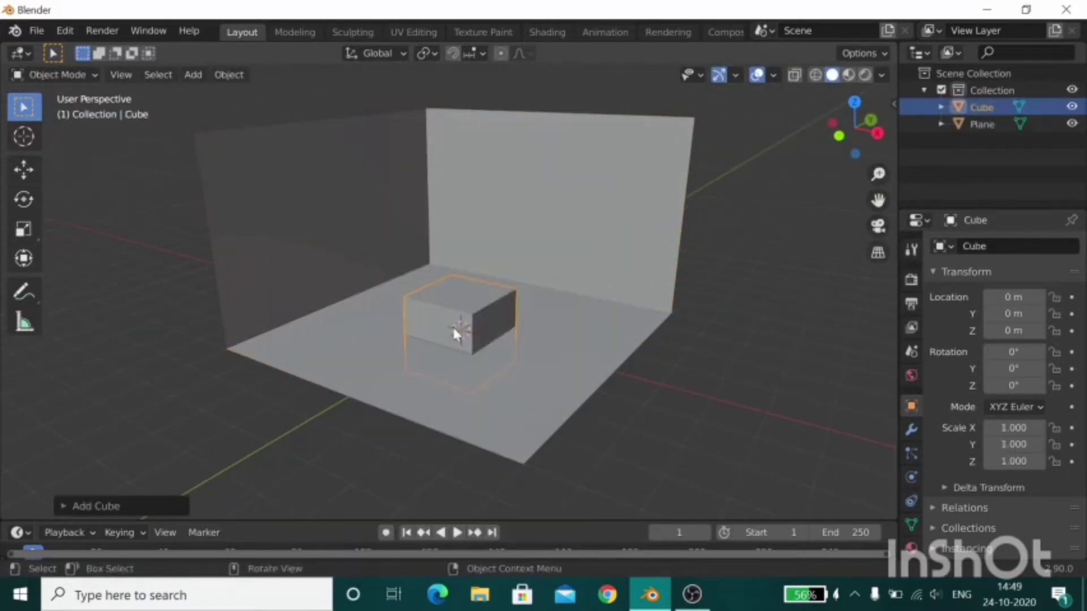
pyautogui.press('s')
pyautogui.click(509, 342)
pyautogui.press('g')
pyautogui.click(504, 303)
pyautogui.moveTo(504, 303); pyautogui.dragTo(579, 283, button='middle')
pyautogui.press('s')
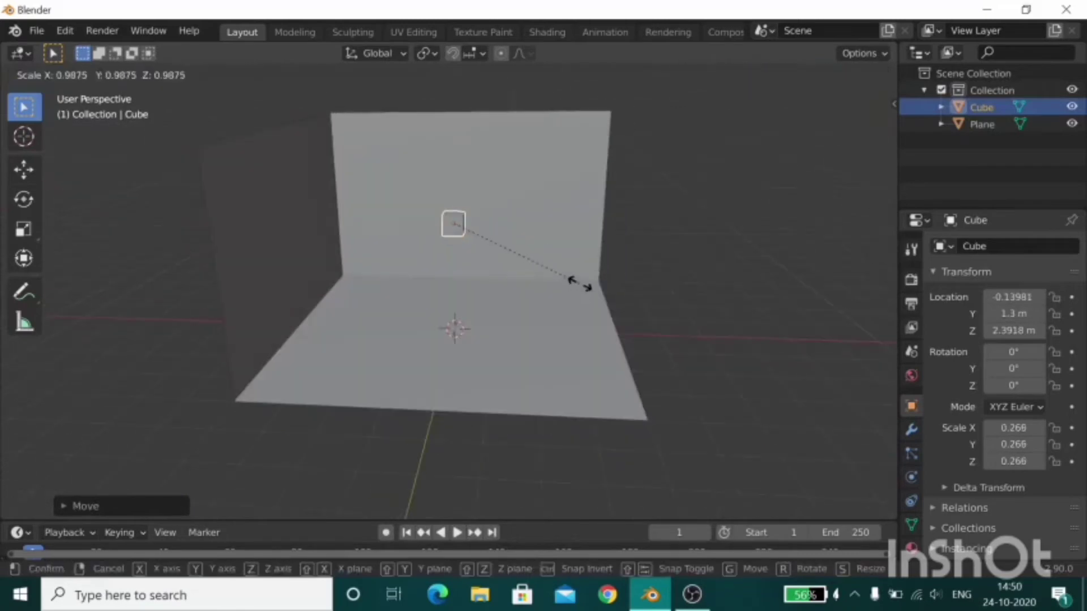
pyautogui.click(725, 251)
pyautogui.moveTo(725, 250)
pyautogui.mouseDown(button='middle')
pyautogui.moveTo(613, 275)
pyautogui.moveTo(599, 334)
pyautogui.moveTo(596, 308)
pyautogui.mouseUp(button='middle')
pyautogui.press('g')
pyautogui.click(626, 342)
pyautogui.moveTo(626, 342)
pyautogui.mouseDown(button='middle')
pyautogui.moveTo(552, 318)
pyautogui.moveTo(518, 334)
pyautogui.mouseUp(button='middle')
pyautogui.moveTo(467, 290); pyautogui.dragTo(639, 266, button='middle')
# Push the cube back against the wall along Y and widen it along X.
pyautogui.press('g')
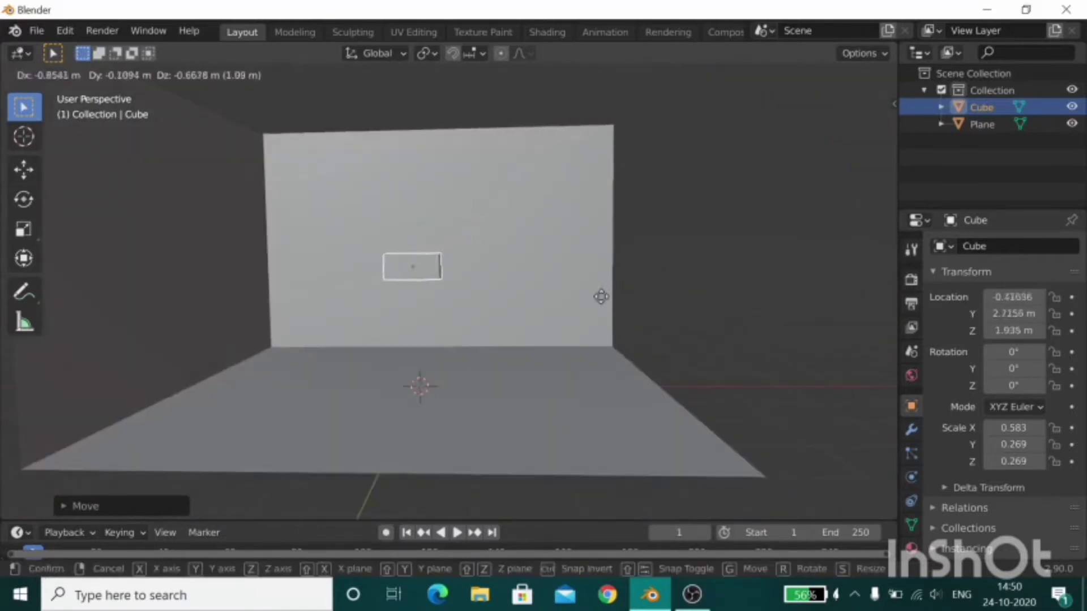
pyautogui.click(601, 300)
pyautogui.moveTo(601, 300)
pyautogui.mouseDown(button='middle')
pyautogui.moveTo(583, 379)
pyautogui.moveTo(463, 345)
pyautogui.moveTo(504, 308)
pyautogui.moveTo(600, 277)
pyautogui.mouseUp(button='middle')
pyautogui.press('g')
pyautogui.press('y')
pyautogui.click(501, 310)
pyautogui.press('s')
pyautogui.click(567, 314)
pyautogui.press('s')
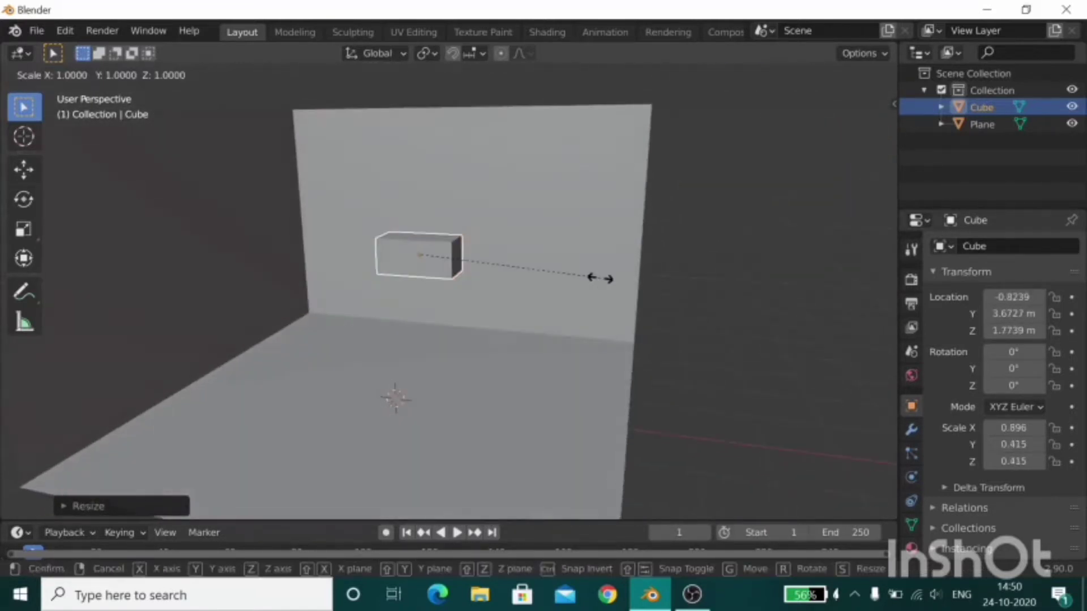
pyautogui.rightClick(553, 268)
pyautogui.press('s')
pyautogui.press('x')
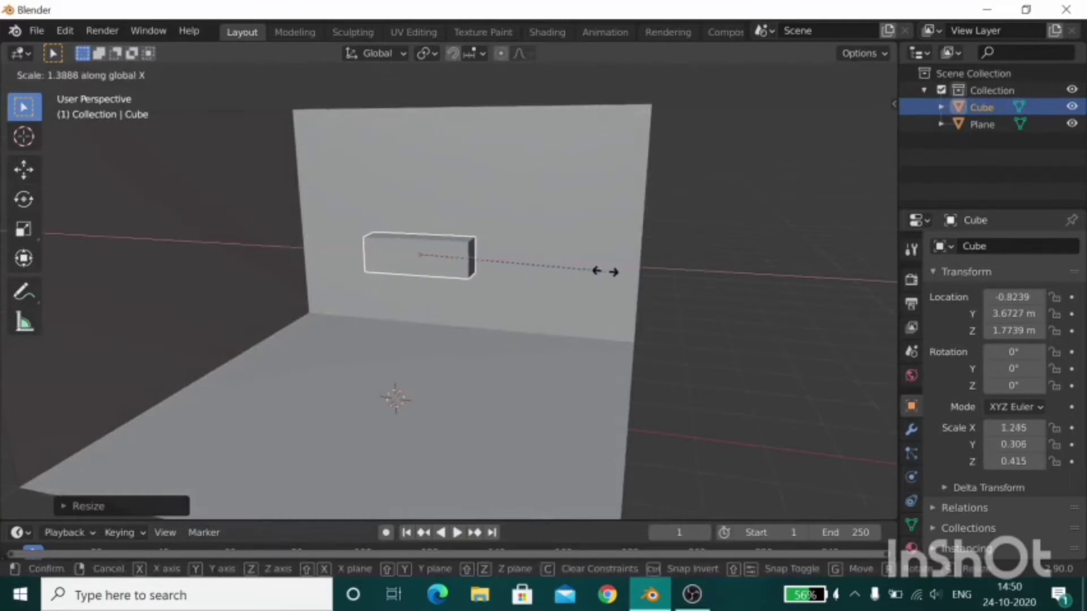
pyautogui.click(566, 277)
pyautogui.moveTo(510, 277)
pyautogui.mouseDown(button='middle')
pyautogui.moveTo(571, 282)
pyautogui.moveTo(444, 259)
pyautogui.moveTo(460, 255)
pyautogui.mouseUp(button='middle')
# Lengthen the shelf along X, raise it on Z and push it against the back wall.
pyautogui.press('s')
pyautogui.press('x')
pyautogui.click(622, 273)
pyautogui.press('g')
pyautogui.press('z')
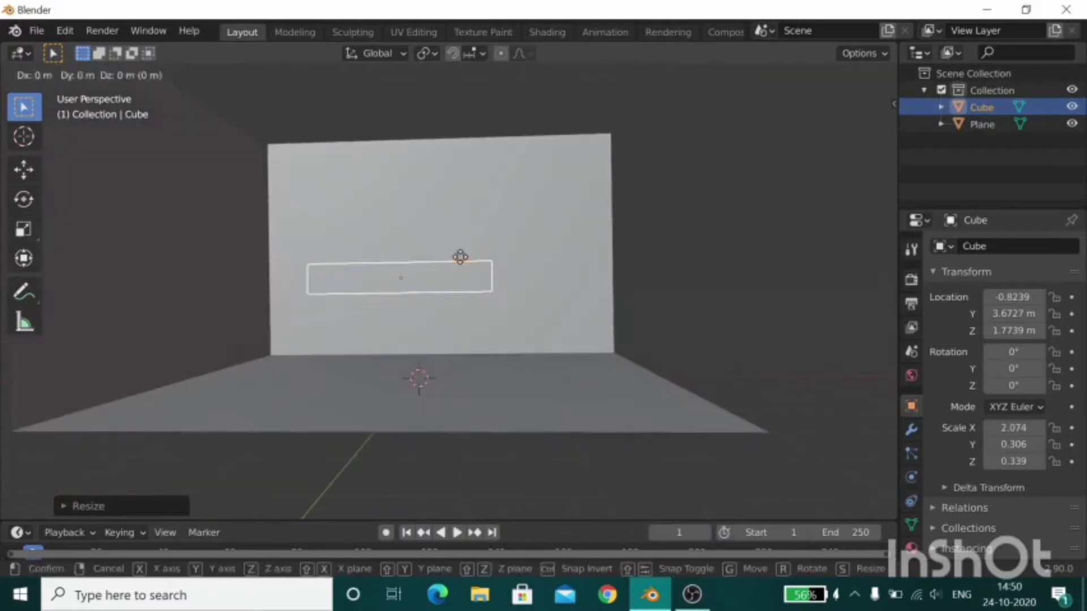
pyautogui.click(464, 269)
pyautogui.moveTo(477, 305); pyautogui.dragTo(362, 301, button='middle')
pyautogui.press('g')
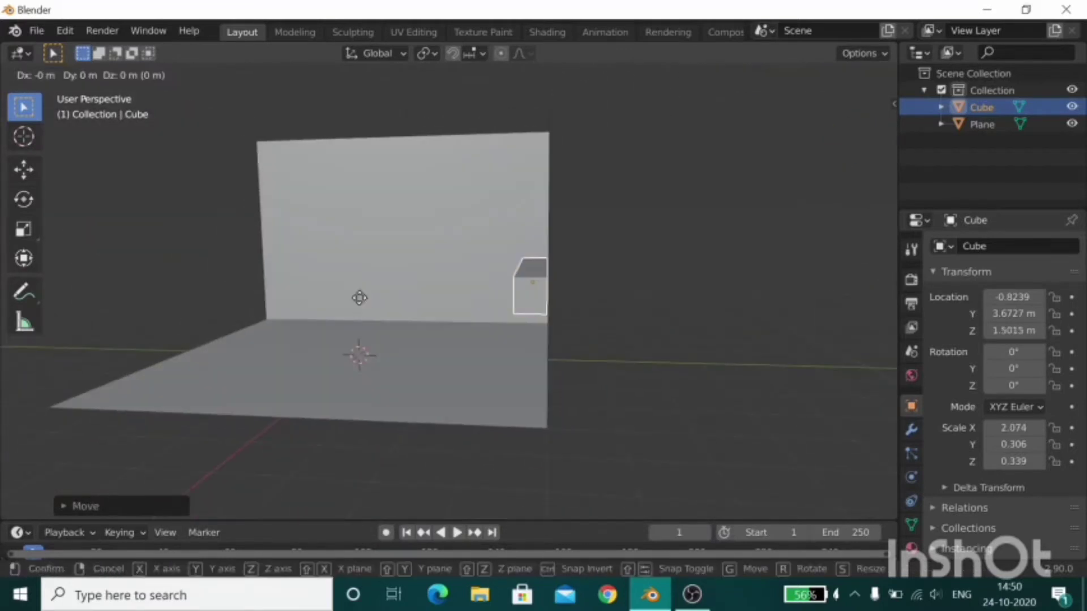
pyautogui.press('y')
pyautogui.click(371, 299)
pyautogui.moveTo(500, 351)
pyautogui.mouseDown(button='middle')
pyautogui.moveTo(685, 372)
pyautogui.moveTo(633, 417)
pyautogui.moveTo(586, 394)
pyautogui.mouseUp(button='middle')
# Deepen the shelf along Y and settle it flush with the back wall.
pyautogui.press('g')
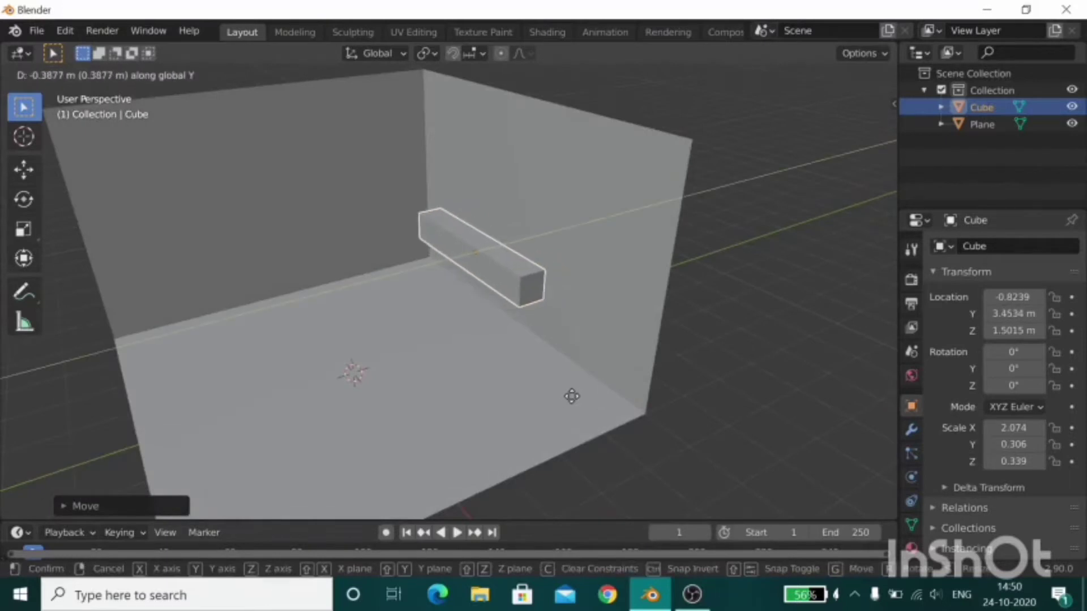
pyautogui.press('s')
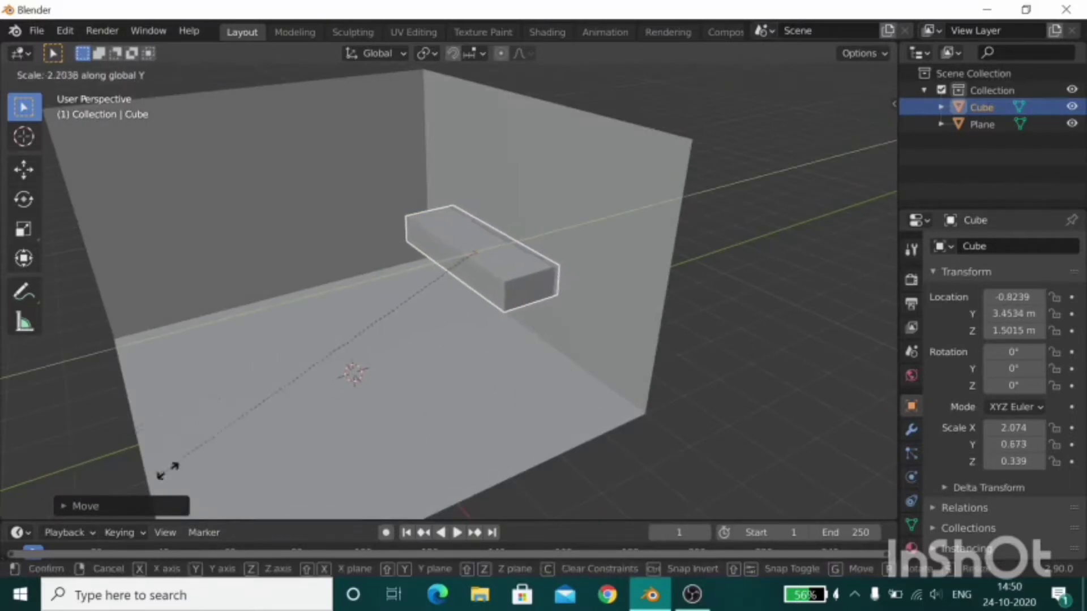
pyautogui.click(212, 458)
pyautogui.moveTo(212, 459)
pyautogui.mouseDown(button='middle')
pyautogui.moveTo(658, 351)
pyautogui.moveTo(517, 412)
pyautogui.moveTo(568, 388)
pyautogui.mouseUp(button='middle')
pyautogui.press('g')
pyautogui.press('y')
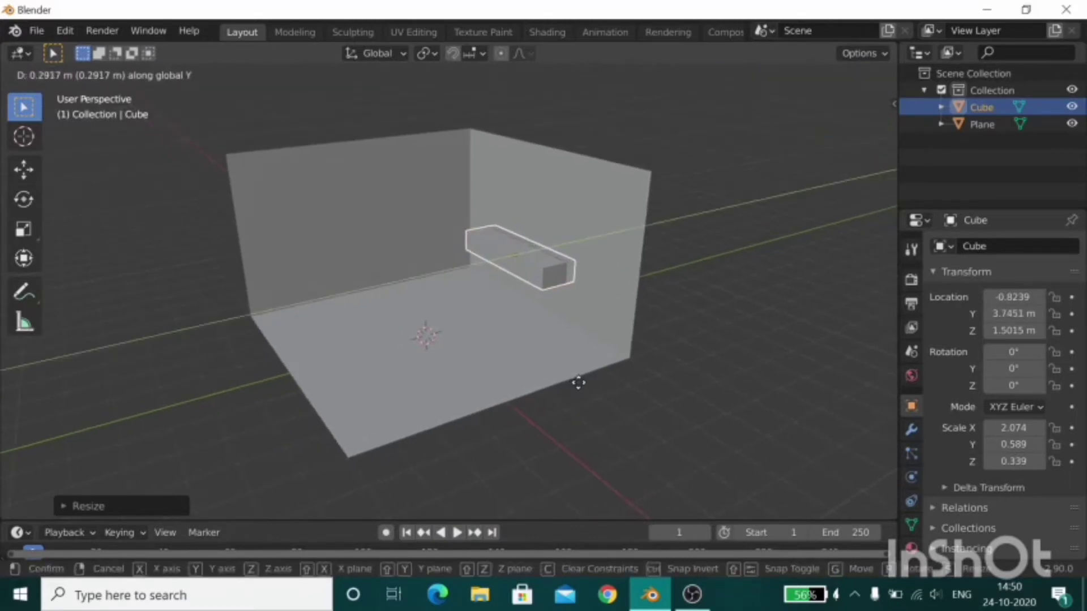
pyautogui.click(579, 386)
pyautogui.moveTo(579, 386)
pyautogui.mouseDown(button='middle')
pyautogui.moveTo(645, 310)
pyautogui.moveTo(661, 313)
pyautogui.mouseUp(button='middle')
# Thin the shelf vertically on Z and fine-tune its length along X.
pyautogui.press('s')
pyautogui.press('z')
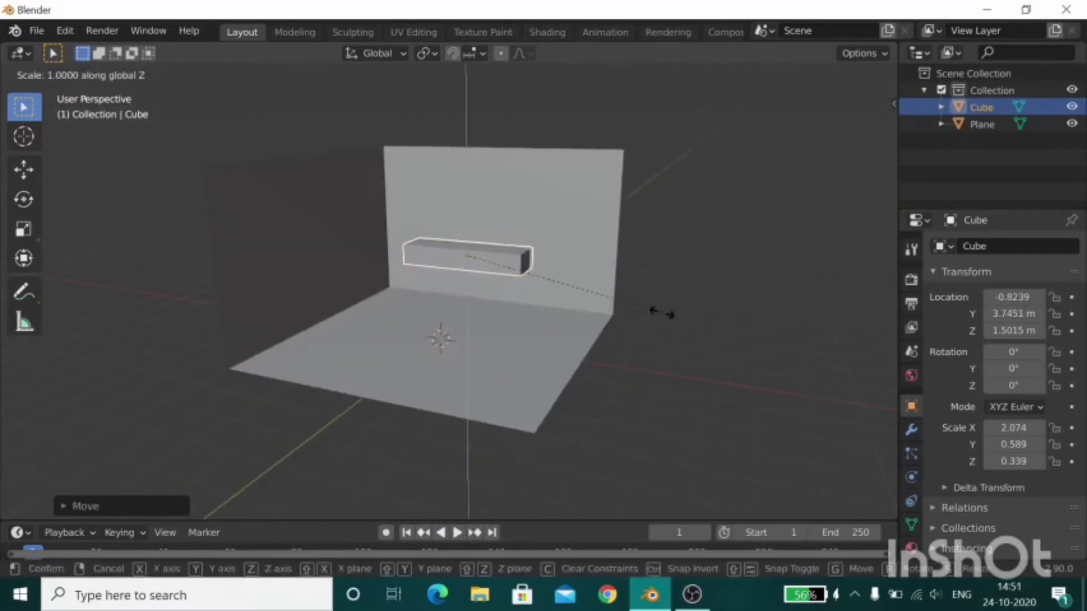
pyautogui.click(627, 304)
pyautogui.press('s')
pyautogui.press('x')
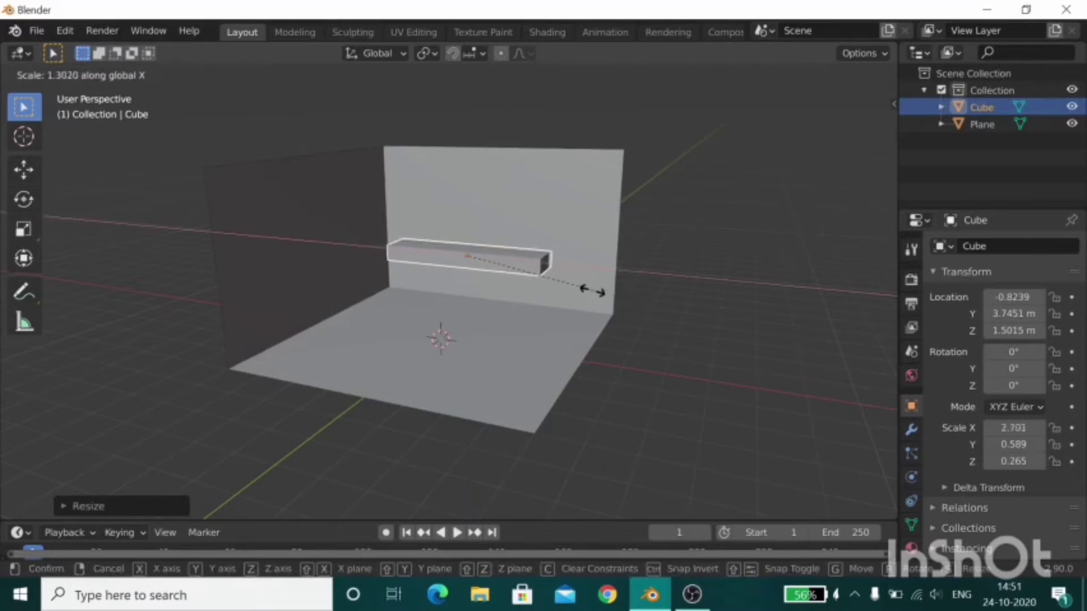
pyautogui.click(595, 297)
pyautogui.moveTo(594, 297)
pyautogui.mouseDown(button='middle')
pyautogui.moveTo(565, 307)
pyautogui.moveTo(712, 276)
pyautogui.moveTo(688, 277)
pyautogui.mouseUp(button='middle')
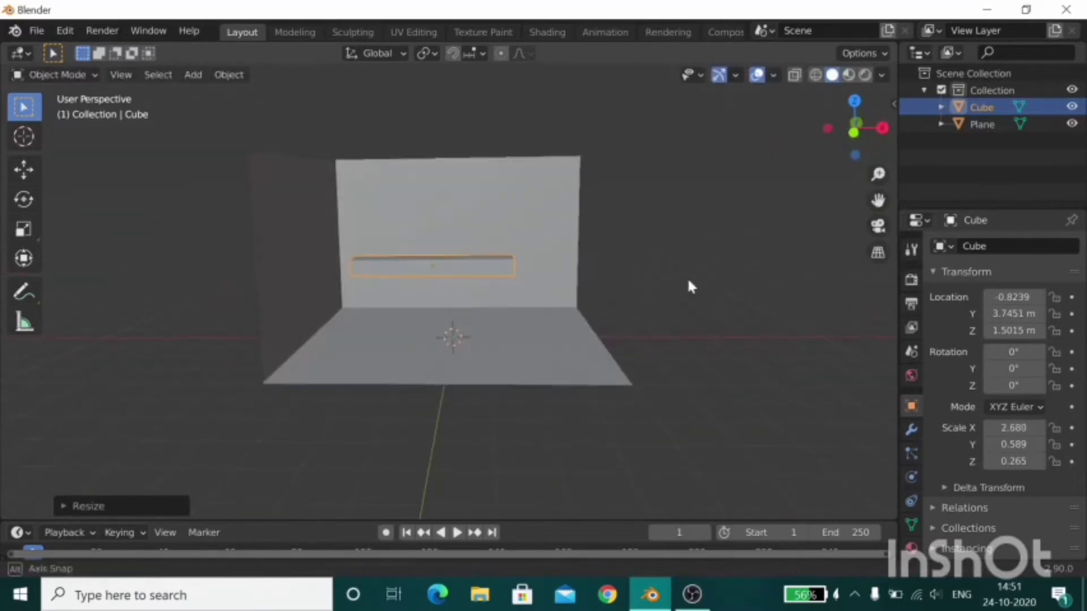
pyautogui.press('s')
pyautogui.press('x')
pyautogui.click(660, 272)
# Slide the shelf left along X, then add a plane rotated 90° on Y.
pyautogui.press('g')
pyautogui.press('x')
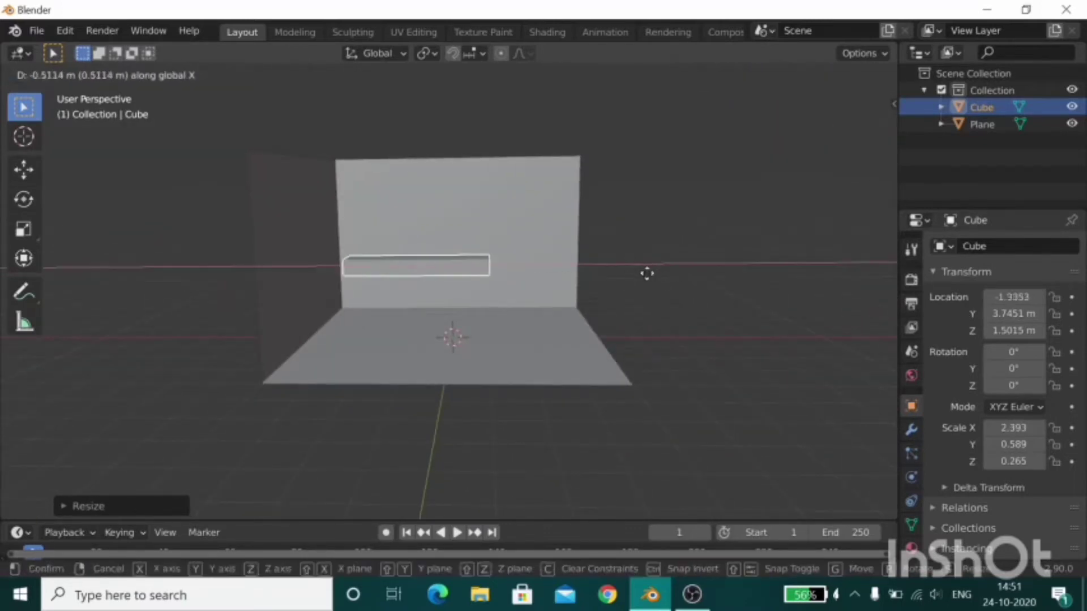
pyautogui.click(653, 276)
pyautogui.hotkey('shift', 'a')
pyautogui.click(751, 236)
pyautogui.moveTo(751, 236); pyautogui.dragTo(591, 336, button='middle')
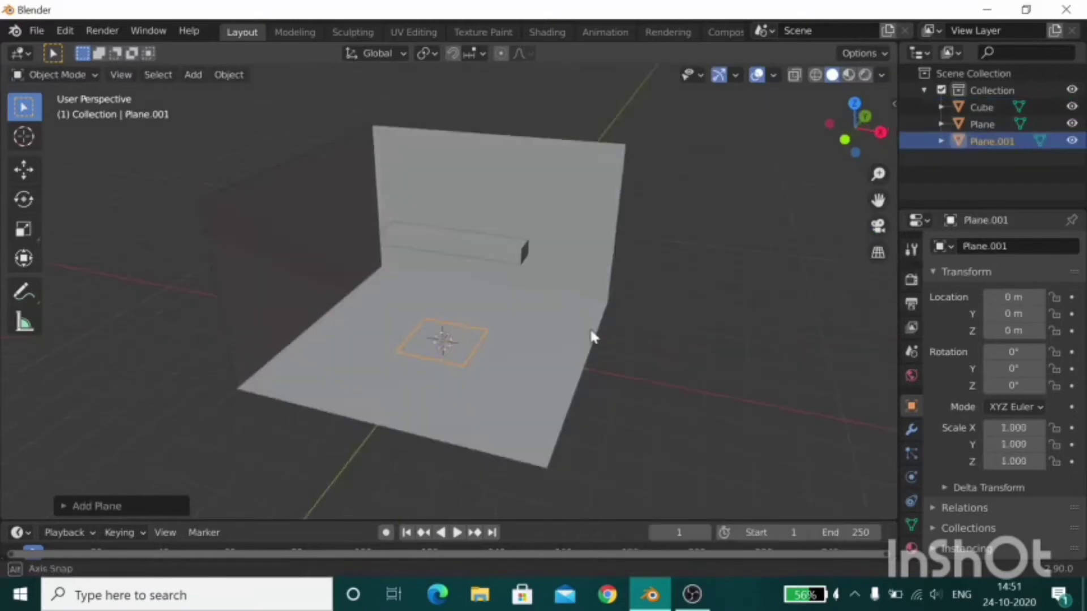
pyautogui.write('y90')
pyautogui.press('Return')
# Position the upright panel near the wall in side view and make it taller on Z.
pyautogui.press('g')
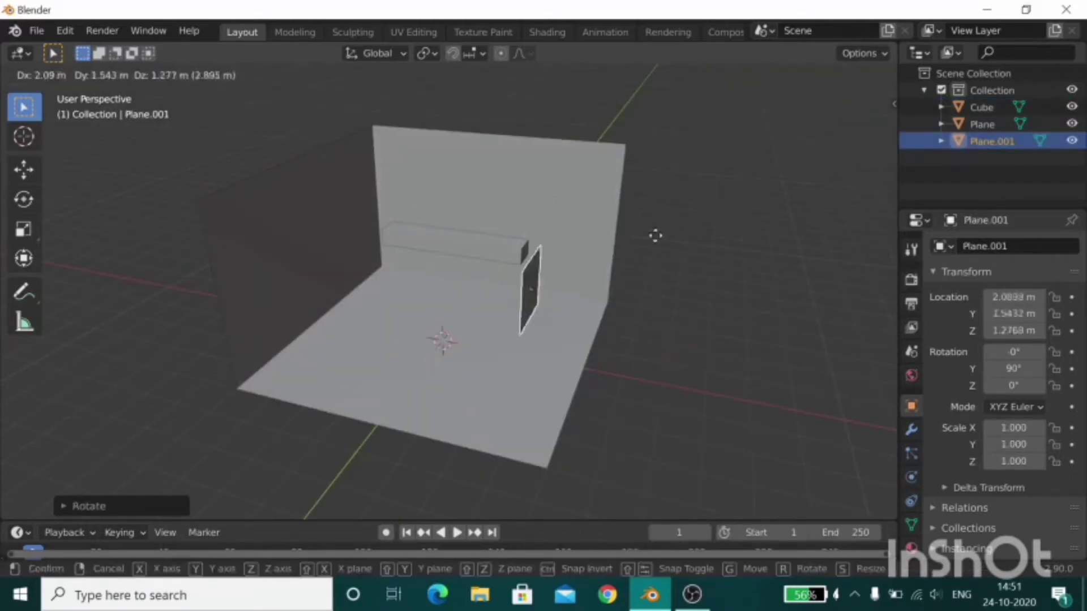
pyautogui.click(514, 260)
pyautogui.moveTo(512, 256); pyautogui.dragTo(888, 122, button='middle')
pyautogui.click(854, 126)
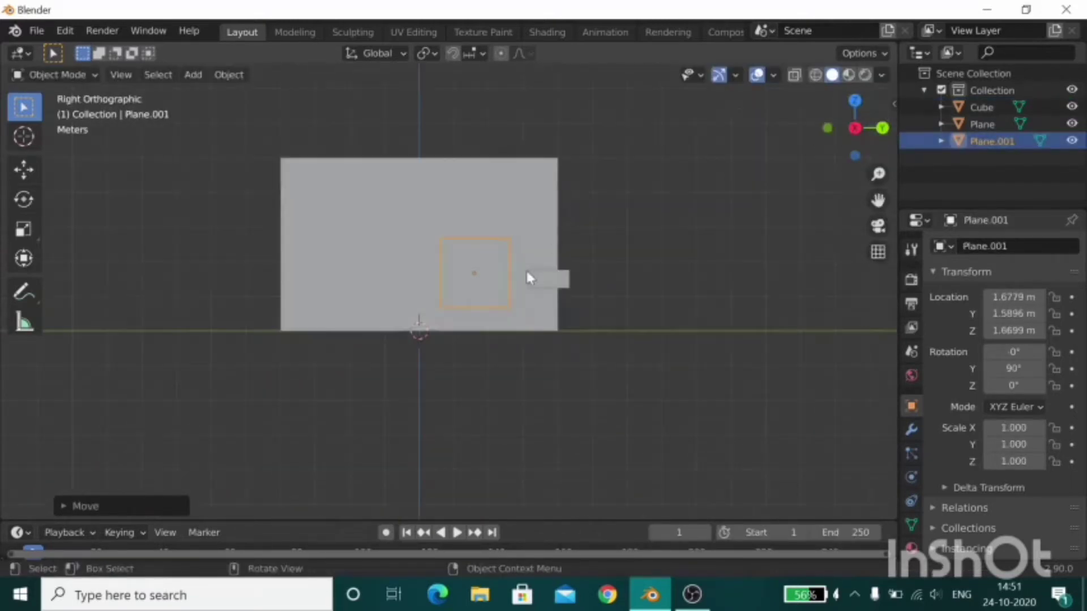
pyautogui.press('g')
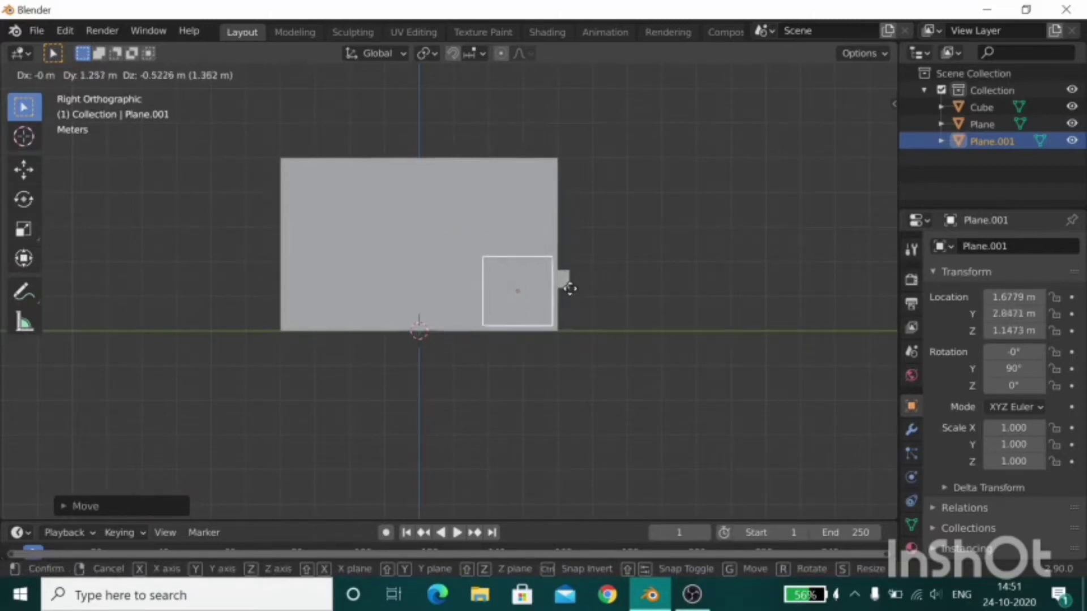
pyautogui.click(573, 281)
pyautogui.moveTo(573, 282); pyautogui.dragTo(648, 349, button='middle')
pyautogui.press('s')
pyautogui.press('z')
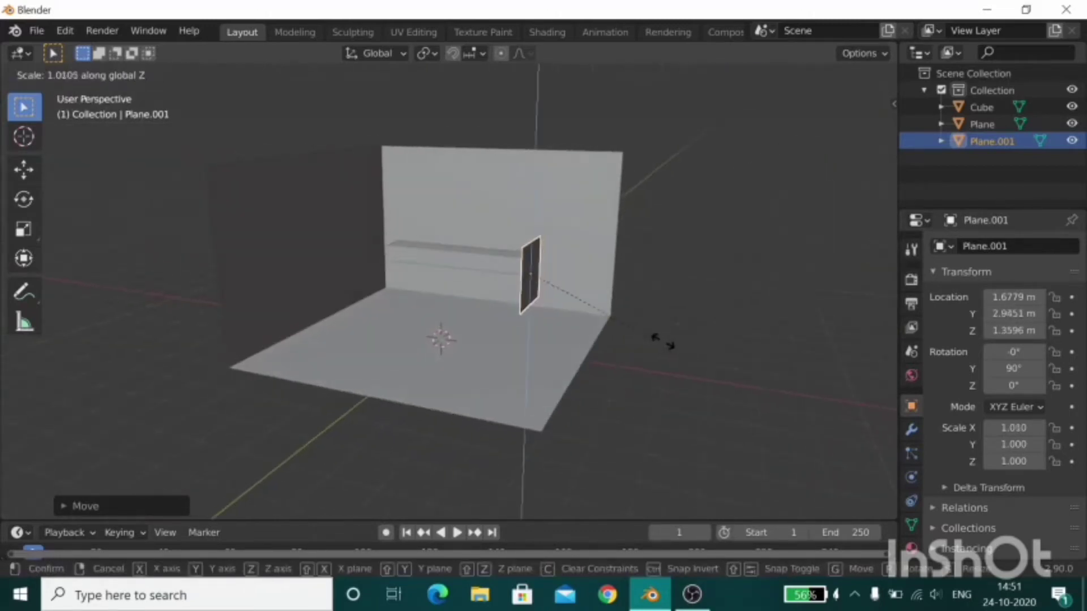
pyautogui.click(717, 336)
# Stretch the panel further on Z and move it along Y onto the floor.
pyautogui.moveTo(717, 337)
pyautogui.mouseDown(button='middle')
pyautogui.moveTo(596, 302)
pyautogui.moveTo(510, 303)
pyautogui.mouseUp(button='middle')
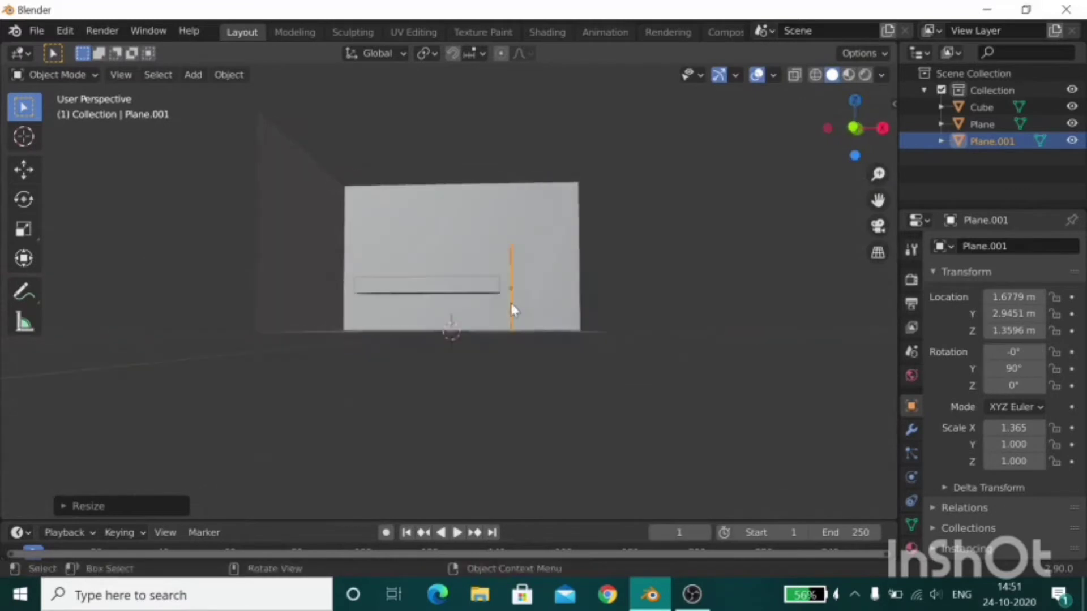
pyautogui.press('s')
pyautogui.press('z')
pyautogui.click(619, 306)
pyautogui.moveTo(618, 306)
pyautogui.mouseDown(button='middle')
pyautogui.moveTo(646, 368)
pyautogui.moveTo(625, 359)
pyautogui.mouseUp(button='middle')
pyautogui.press('g')
pyautogui.press('y')
pyautogui.click(611, 315)
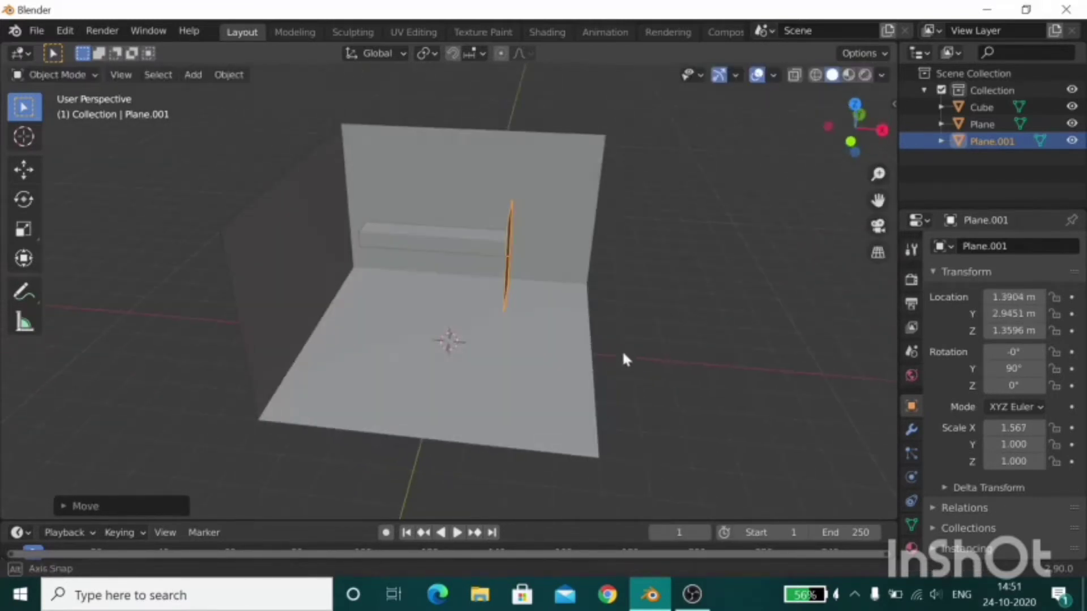
pyautogui.click(850, 137)
pyautogui.scroll(5, 518, 331)
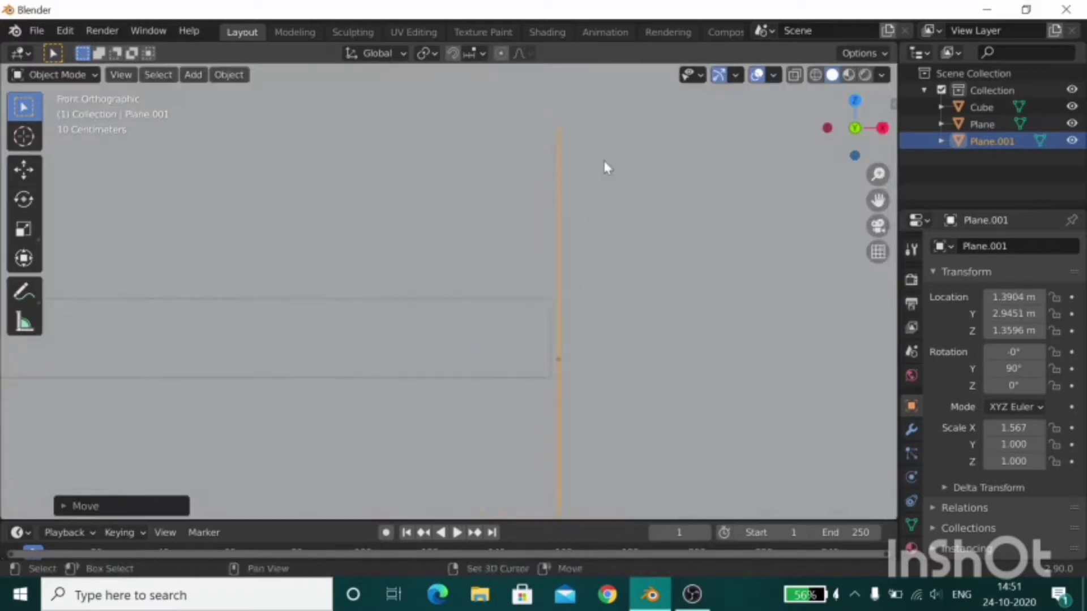
# Nudge the panel along X in front view and set its final size.
pyautogui.press('g')
pyautogui.press('x')
pyautogui.click(611, 304)
pyautogui.moveTo(611, 304)
pyautogui.mouseDown(button='middle')
pyautogui.moveTo(697, 272)
pyautogui.moveTo(683, 307)
pyautogui.moveTo(553, 237)
pyautogui.moveTo(581, 223)
pyautogui.moveTo(446, 245)
pyautogui.moveTo(582, 221)
pyautogui.mouseUp(button='middle')
pyautogui.press('g')
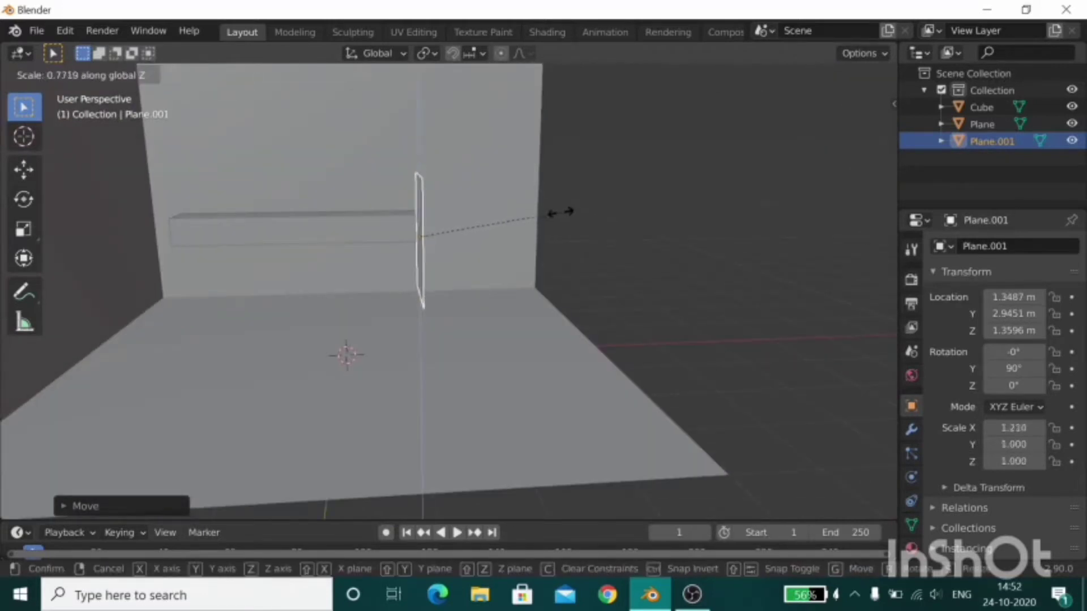
pyautogui.click(622, 244)
pyautogui.moveTo(630, 246)
pyautogui.mouseDown(button='middle')
pyautogui.moveTo(643, 267)
pyautogui.moveTo(608, 265)
pyautogui.mouseUp(button='middle')
# Extrude the panel's top edge to the wall, then extrude the desk edge along Z.
pyautogui.press('Tab')
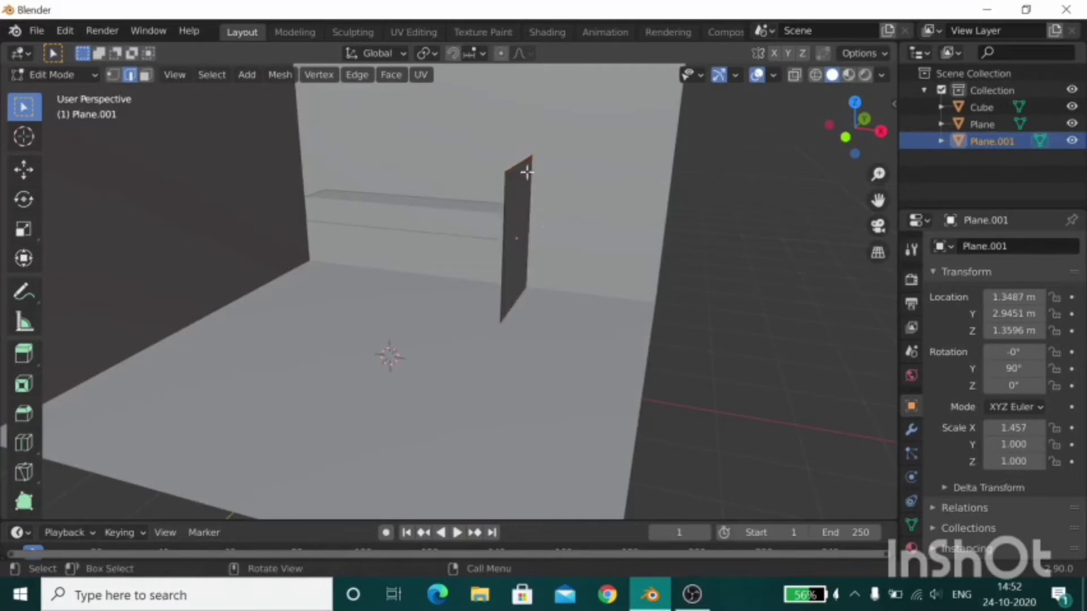
pyautogui.press('e')
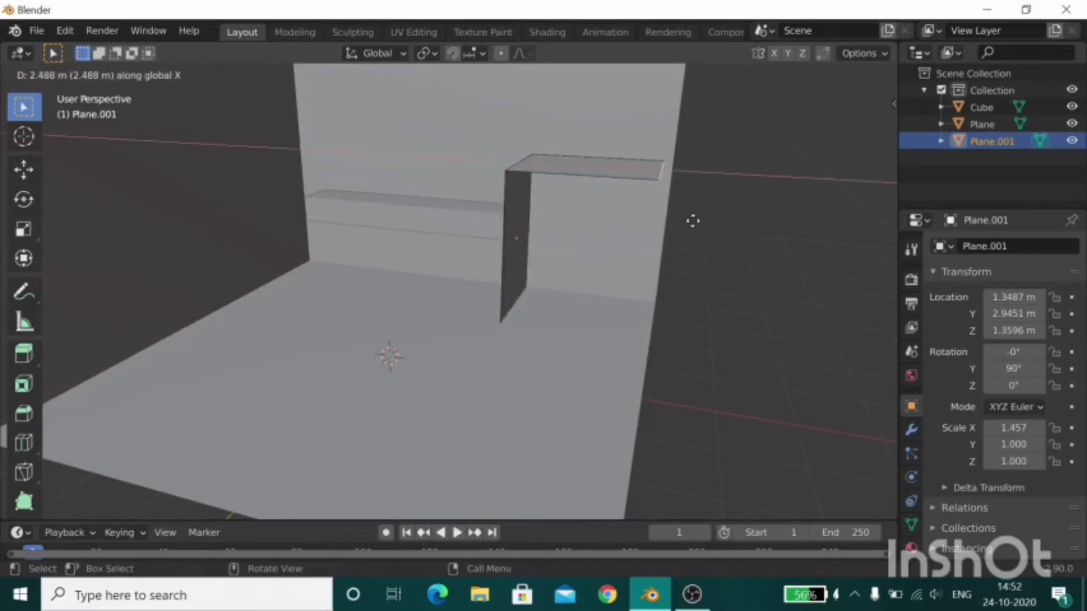
pyautogui.click(702, 220)
pyautogui.press('e')
pyautogui.press('z')
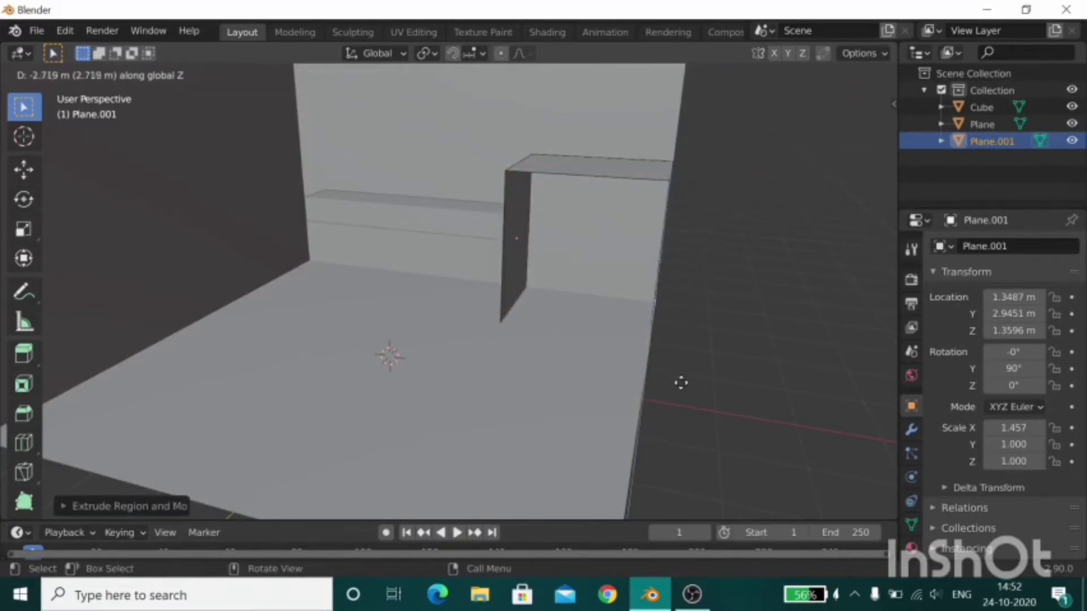
pyautogui.click(681, 383)
pyautogui.moveTo(681, 383)
pyautogui.mouseDown(button='middle')
pyautogui.moveTo(681, 308)
pyautogui.moveTo(789, 374)
pyautogui.moveTo(755, 332)
pyautogui.moveTo(701, 356)
pyautogui.moveTo(774, 306)
pyautogui.mouseUp(button='middle')
pyautogui.press('Tab')
# Extrude the desk geometry vertically once more along Z.
pyautogui.press('Tab')
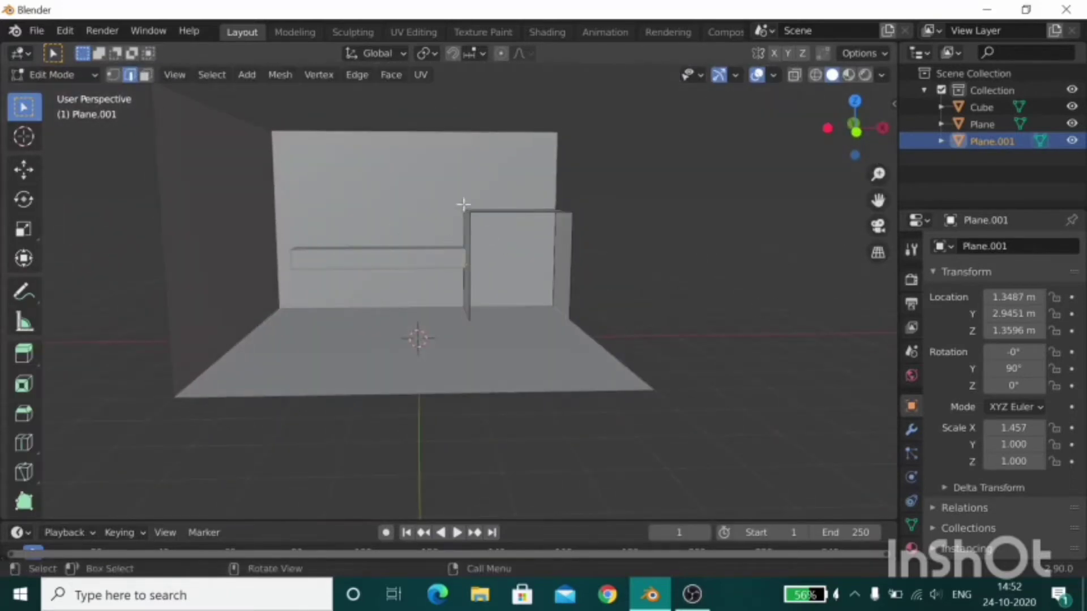
pyautogui.moveTo(502, 208)
pyautogui.mouseDown(button='middle')
pyautogui.moveTo(512, 187)
pyautogui.moveTo(522, 245)
pyautogui.mouseUp(button='middle')
pyautogui.press('e')
pyautogui.press('z')
pyautogui.click(519, 245)
pyautogui.press('Tab')
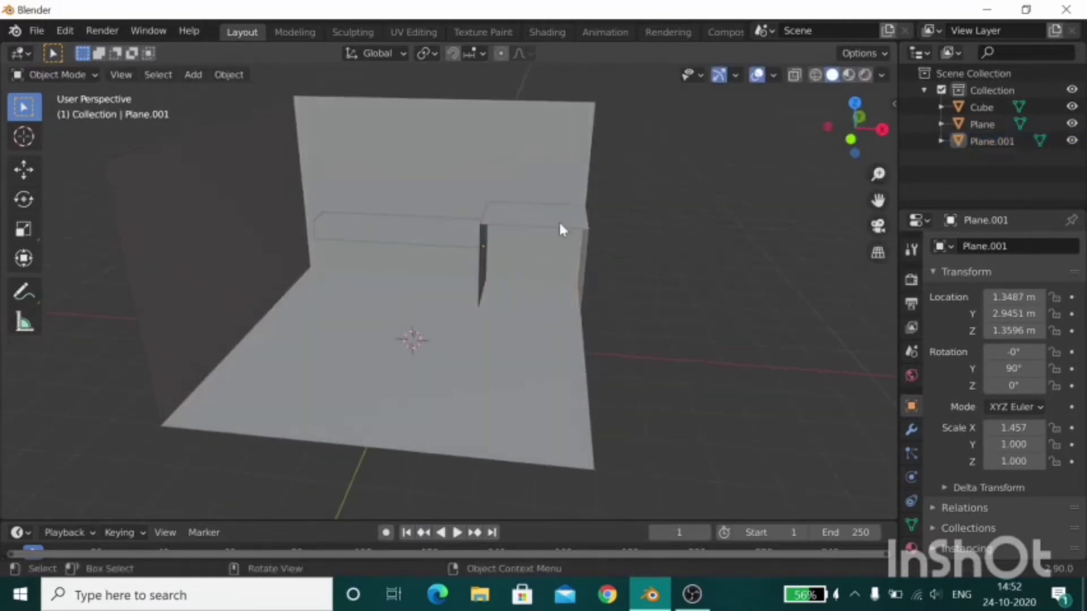
pyautogui.press('Tab')
# Thicken the desk faces with Extrude Faces Along Normals and exit edit mode.
pyautogui.hotkey('alt', 'e')
pyautogui.click(556, 237)
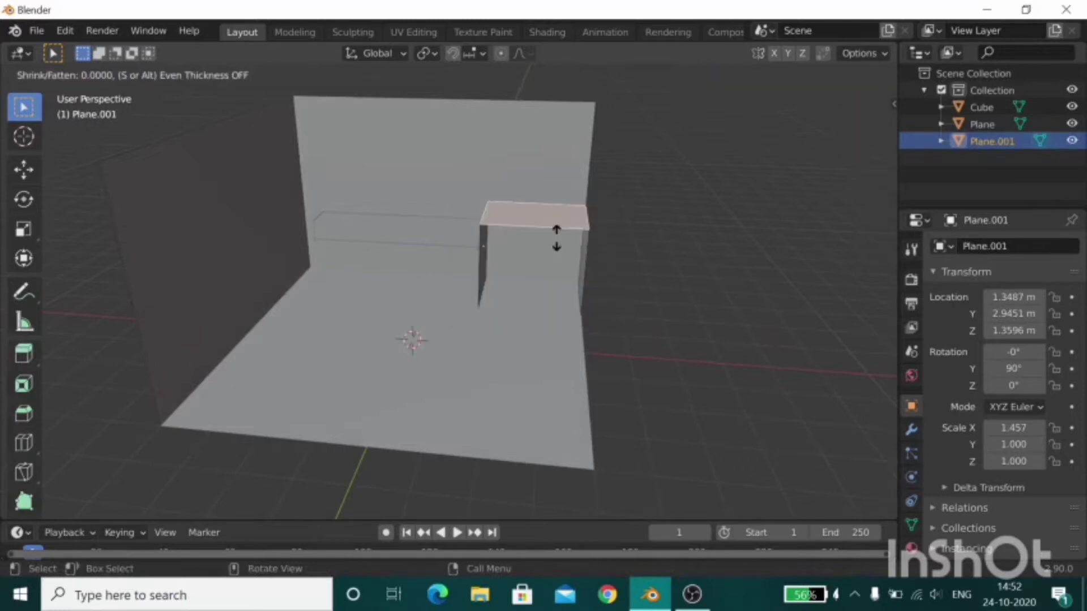
pyautogui.click(545, 242)
pyautogui.hotkey('alt', 'e')
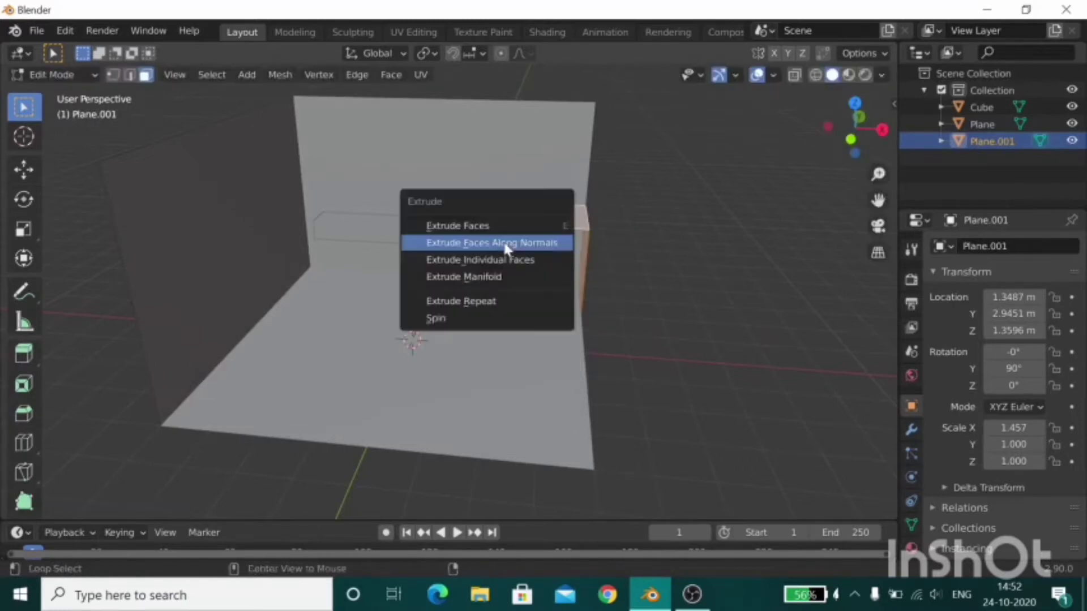
pyautogui.click(504, 242)
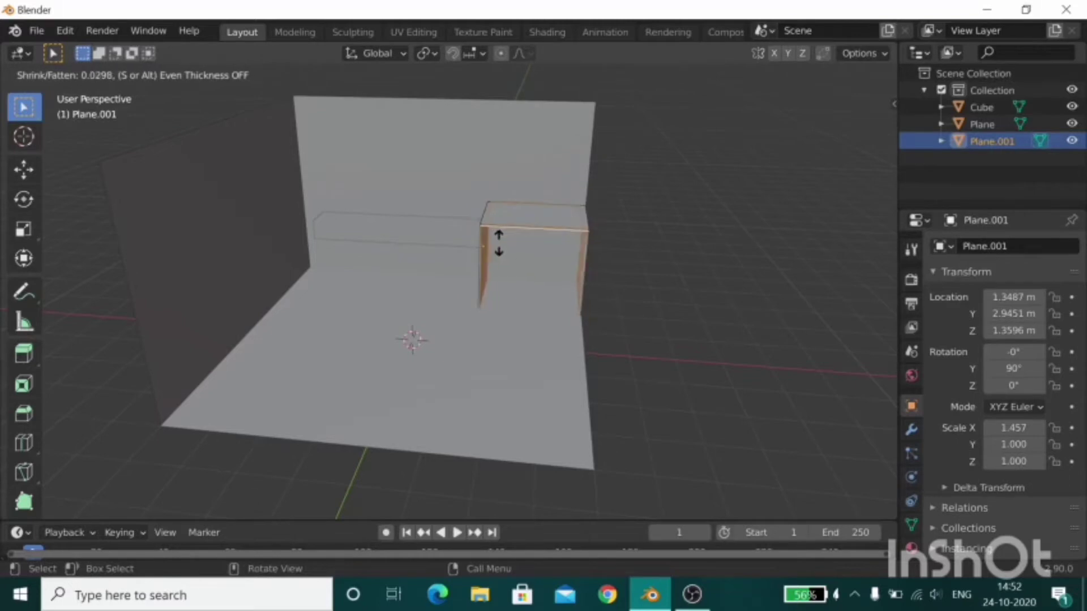
pyautogui.click(498, 244)
pyautogui.press('Tab')
pyautogui.moveTo(686, 281)
pyautogui.mouseDown(button='middle')
pyautogui.moveTo(696, 267)
pyautogui.moveTo(718, 332)
pyautogui.moveTo(728, 253)
pyautogui.moveTo(534, 262)
pyautogui.moveTo(461, 290)
pyautogui.moveTo(678, 329)
pyautogui.moveTo(437, 265)
pyautogui.moveTo(508, 310)
pyautogui.moveTo(290, 277)
pyautogui.moveTo(526, 310)
pyautogui.moveTo(577, 350)
pyautogui.mouseUp(button='middle')
# Add a cube near the top of the back wall and flatten its height along Z.
pyautogui.hotkey('shift', 'a')
pyautogui.moveTo(535, 236)
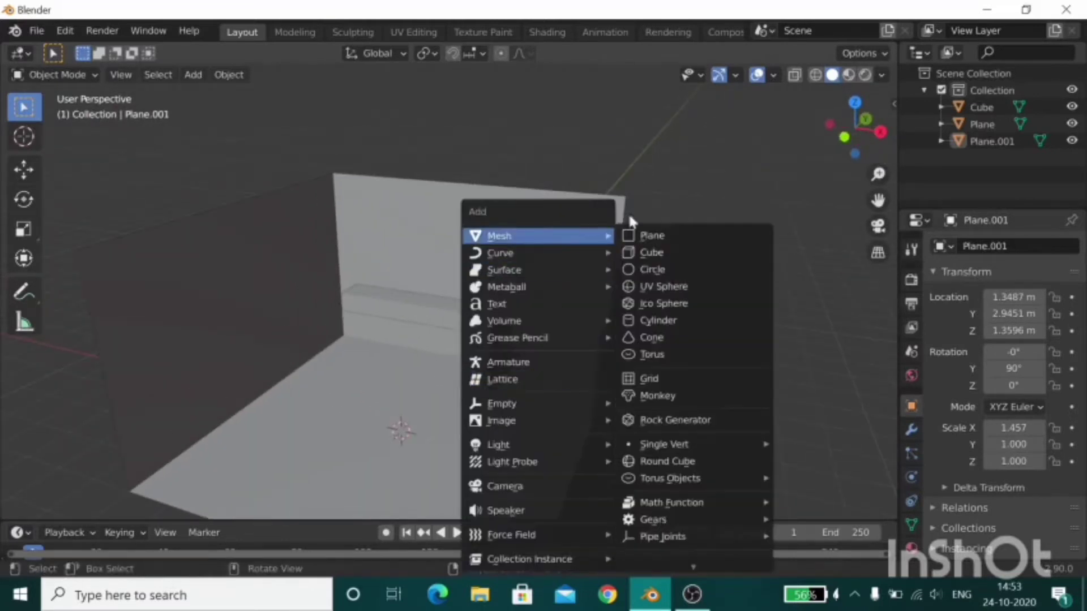
pyautogui.press('Escape')
pyautogui.moveTo(620, 389)
pyautogui.mouseDown(button='middle')
pyautogui.moveTo(625, 335)
pyautogui.moveTo(676, 402)
pyautogui.moveTo(531, 327)
pyautogui.moveTo(475, 402)
pyautogui.moveTo(485, 322)
pyautogui.moveTo(510, 284)
pyautogui.moveTo(507, 310)
pyautogui.moveTo(481, 287)
pyautogui.mouseUp(button='middle')
pyautogui.scroll(-5, 502, 342)
pyautogui.hotkey('shift', 'a')
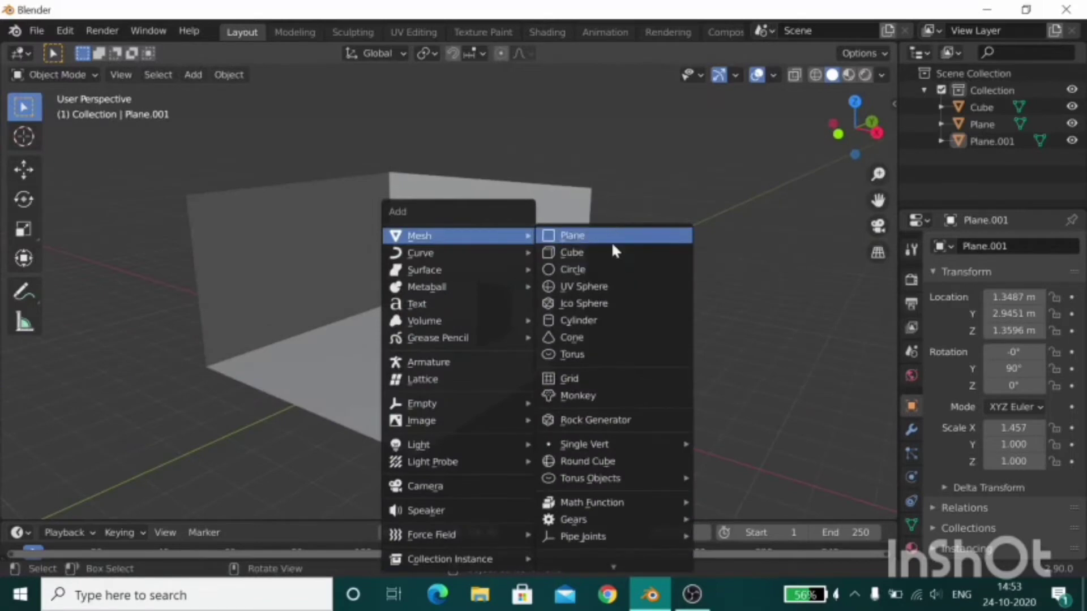
pyautogui.click(572, 252)
pyautogui.press('g')
pyautogui.click(566, 272)
pyautogui.press('s')
pyautogui.press('z')
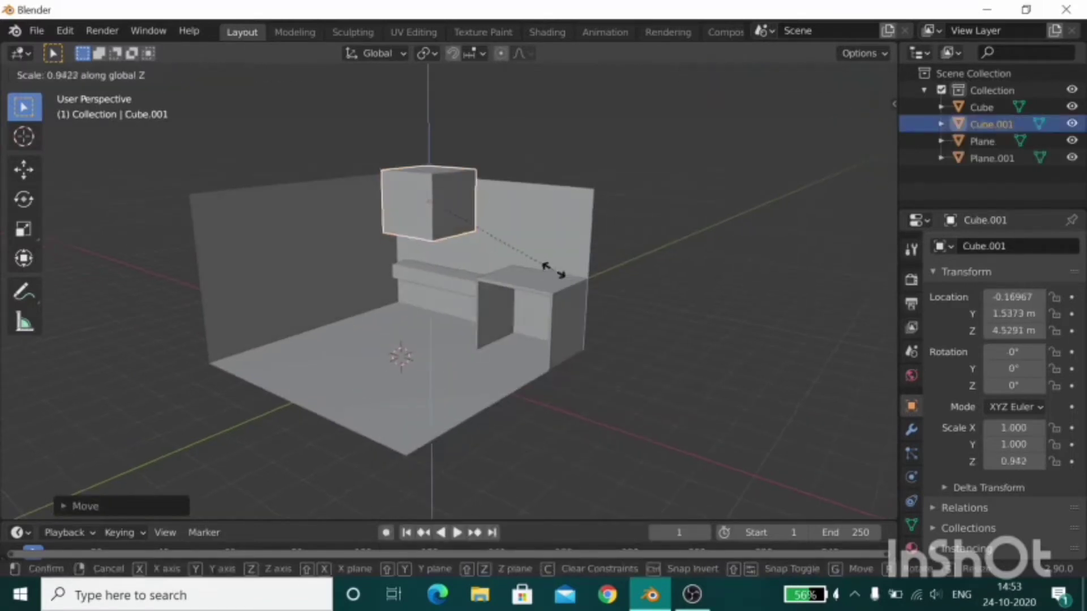
pyautogui.click(396, 274)
# Make the cabinet box shallower along Y and reposition it on the wall.
pyautogui.moveTo(396, 274)
pyautogui.mouseDown(button='middle')
pyautogui.moveTo(491, 358)
pyautogui.moveTo(369, 376)
pyautogui.mouseUp(button='middle')
pyautogui.press('s')
pyautogui.press('y')
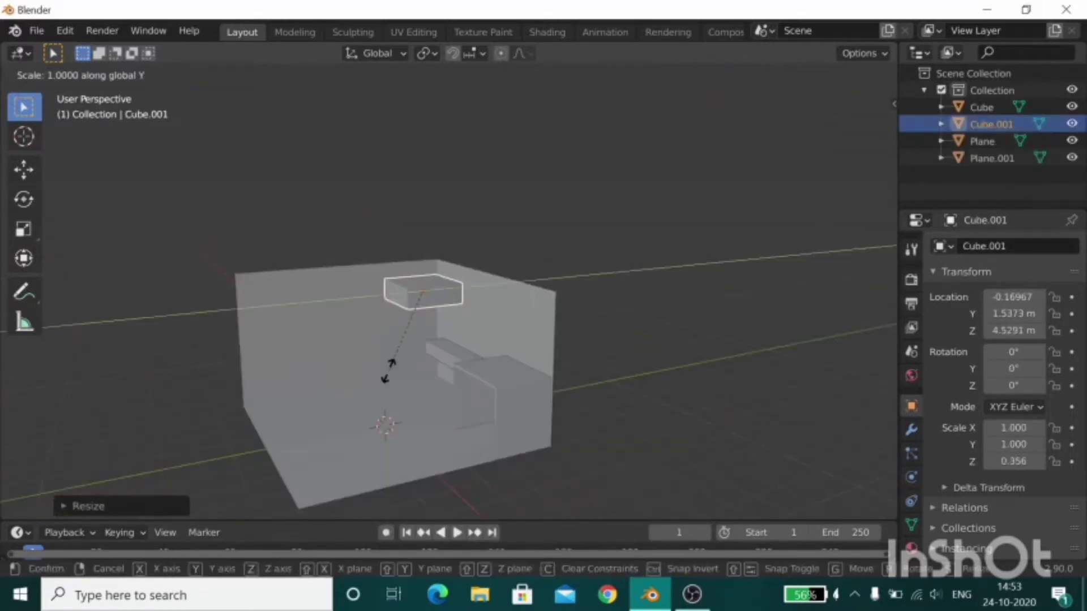
pyautogui.click(444, 325)
pyautogui.press('g')
pyautogui.moveTo(513, 341)
pyautogui.mouseDown(button='middle')
pyautogui.moveTo(640, 342)
pyautogui.moveTo(600, 339)
pyautogui.mouseUp(button='middle')
pyautogui.click(594, 347)
# Adjust the cabinet's overall size and widen it along X.
pyautogui.press('s')
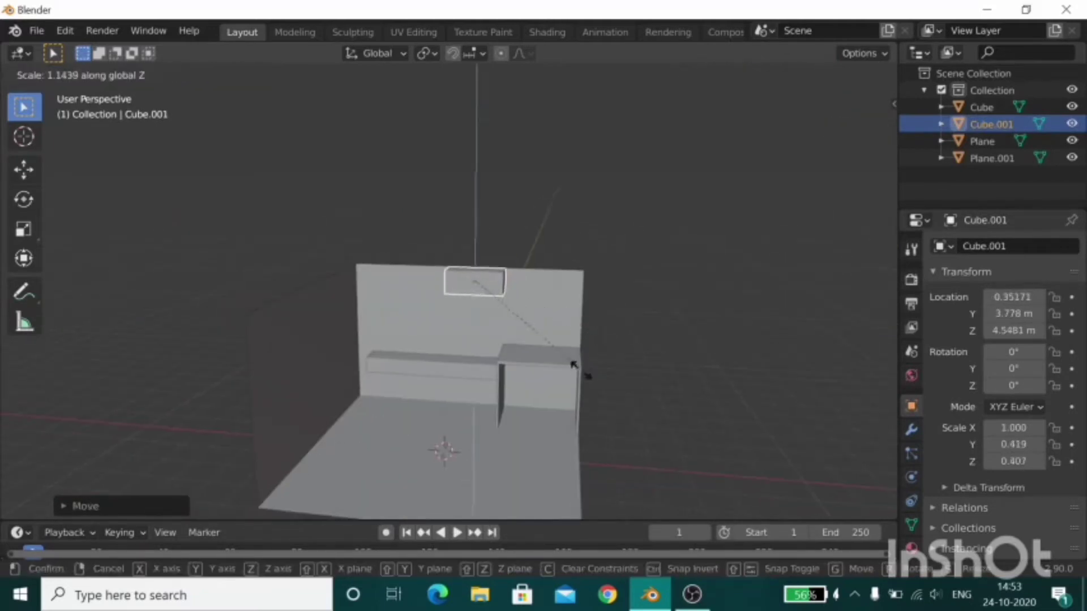
pyautogui.click(604, 405)
pyautogui.press('s')
pyautogui.press('x')
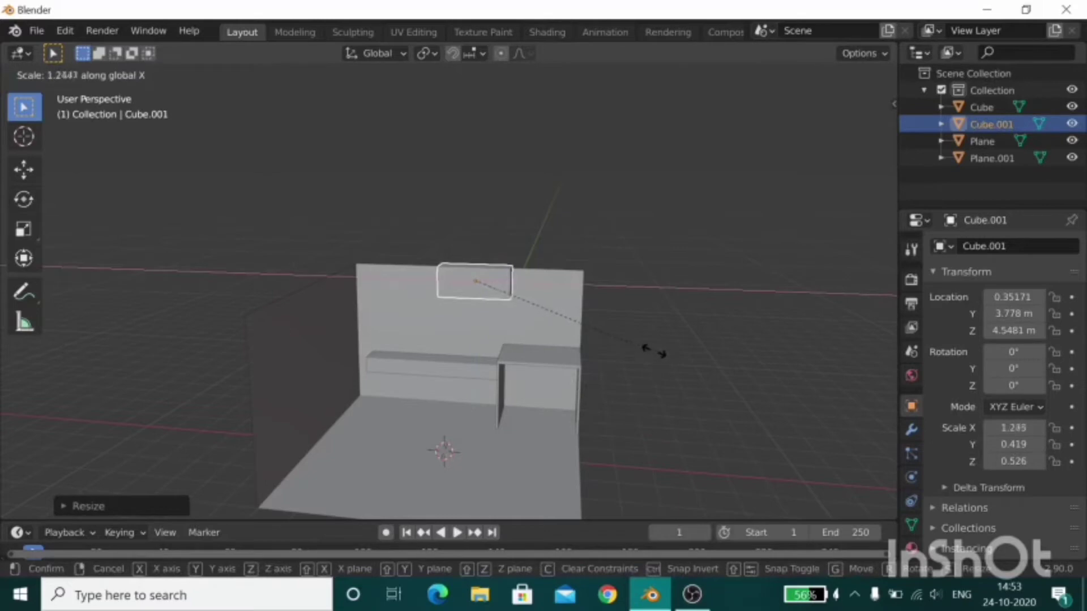
pyautogui.click(643, 334)
pyautogui.press('g')
pyautogui.click(625, 338)
# Slide the cabinet along the back wall and set it flush against the wall in right side view.
pyautogui.moveTo(625, 338)
pyautogui.mouseDown(button='middle')
pyautogui.moveTo(621, 320)
pyautogui.moveTo(743, 291)
pyautogui.mouseUp(button='middle')
pyautogui.scroll(3, 621, 319)
pyautogui.press('g')
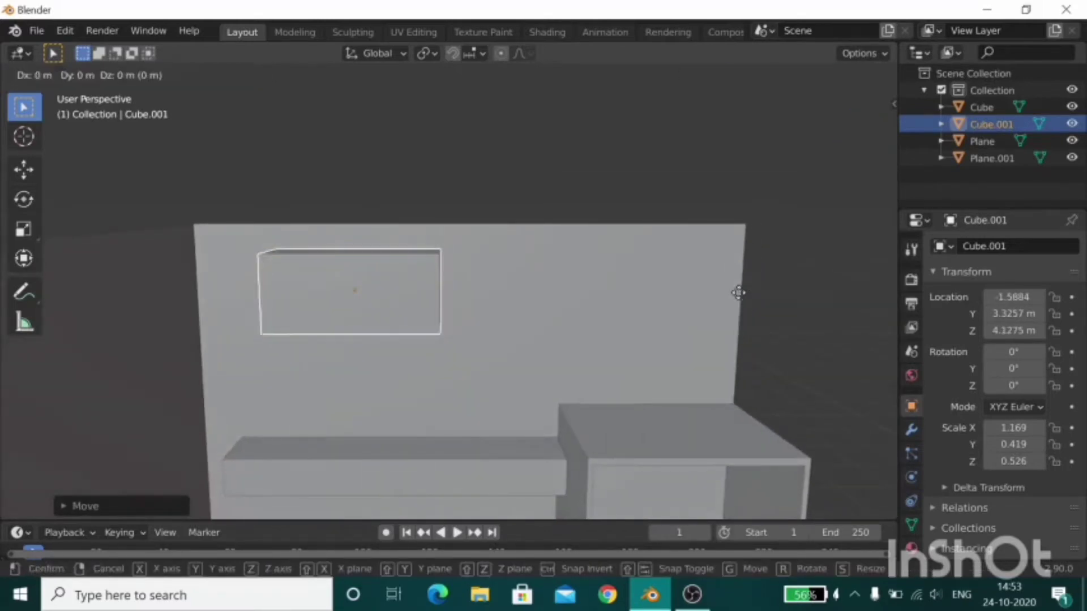
pyautogui.click(738, 292)
pyautogui.hotkey('alt', 'a')
pyautogui.press('KP_3')
pyautogui.scroll(2, 667, 303)
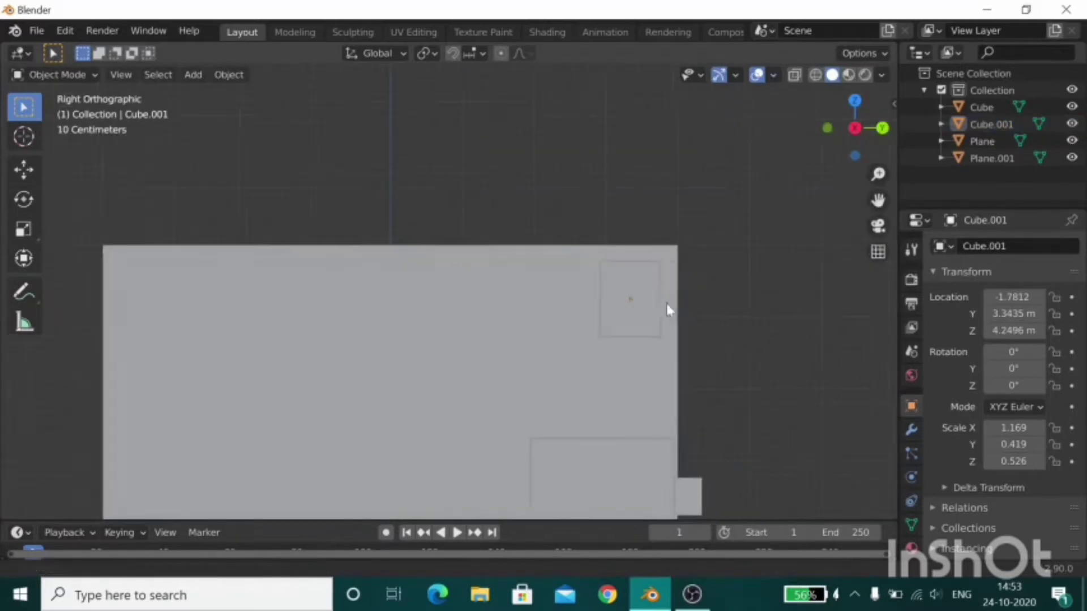
pyautogui.keyDown('shift'); pyautogui.moveTo(676, 317); pyautogui.dragTo(570, 314, button='middle'); pyautogui.keyUp('shift')
pyautogui.press('g')
pyautogui.press('z')
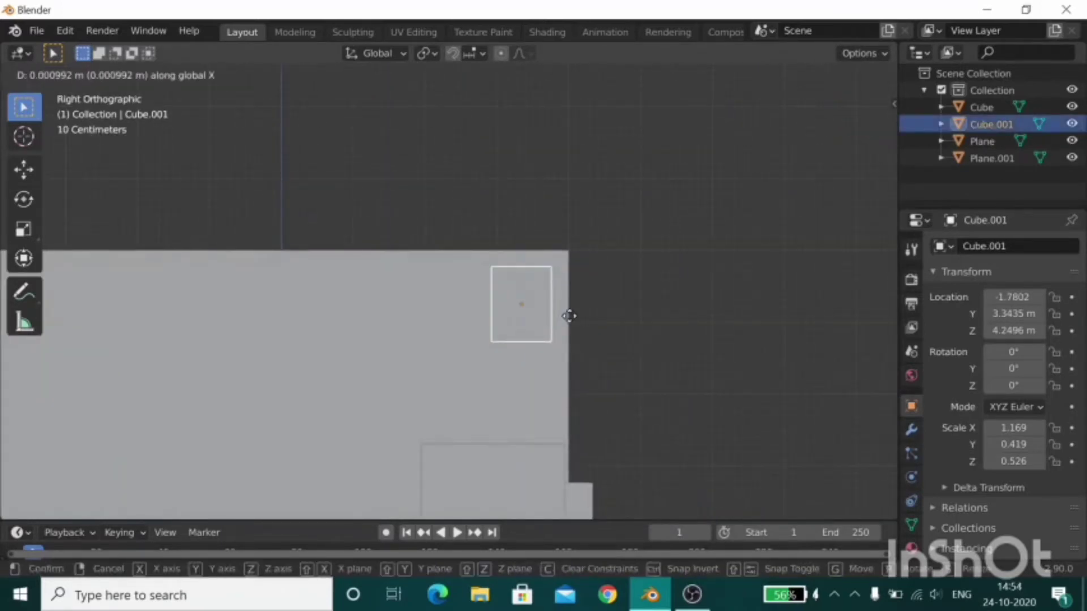
pyautogui.click(584, 322)
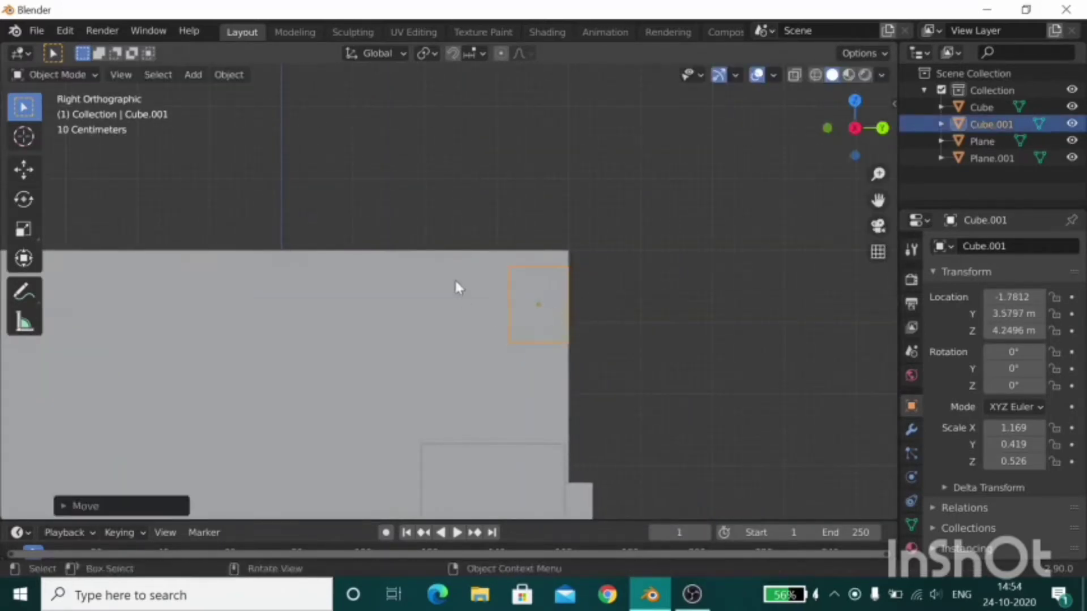
pyautogui.moveTo(456, 284)
pyautogui.mouseDown(button='middle')
pyautogui.moveTo(718, 291)
pyautogui.moveTo(582, 323)
pyautogui.moveTo(646, 261)
pyautogui.mouseUp(button='middle')
# Duplicate the cabinet twice to form a row of three along the wall.
pyautogui.hotkey('shift', 'd')
pyautogui.press('Escape')
pyautogui.press('s')
pyautogui.press('z')
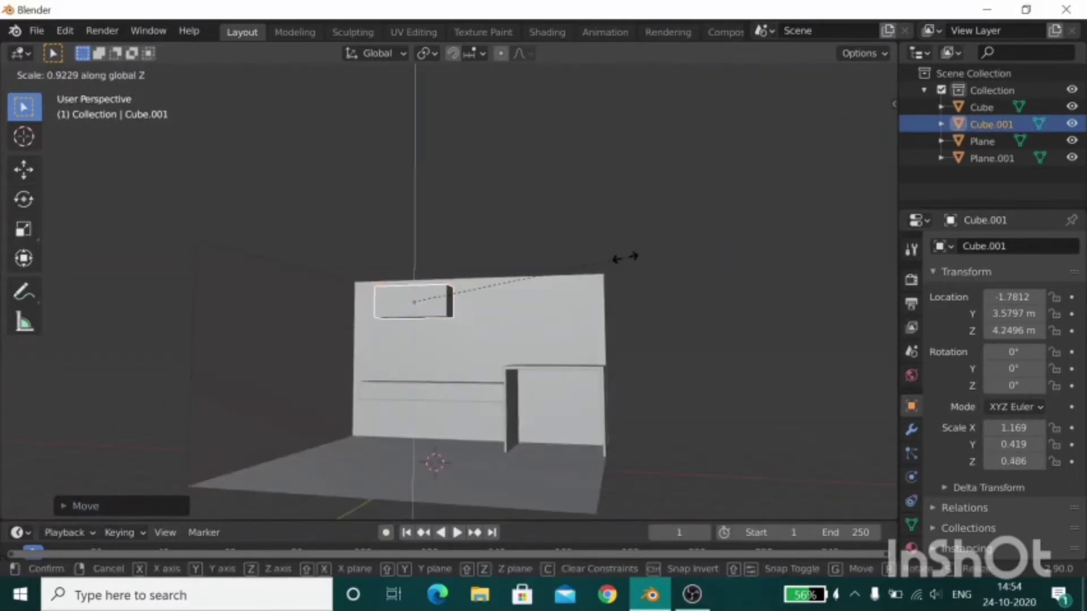
pyautogui.click(614, 259)
pyautogui.moveTo(558, 293); pyautogui.dragTo(557, 299, button='middle')
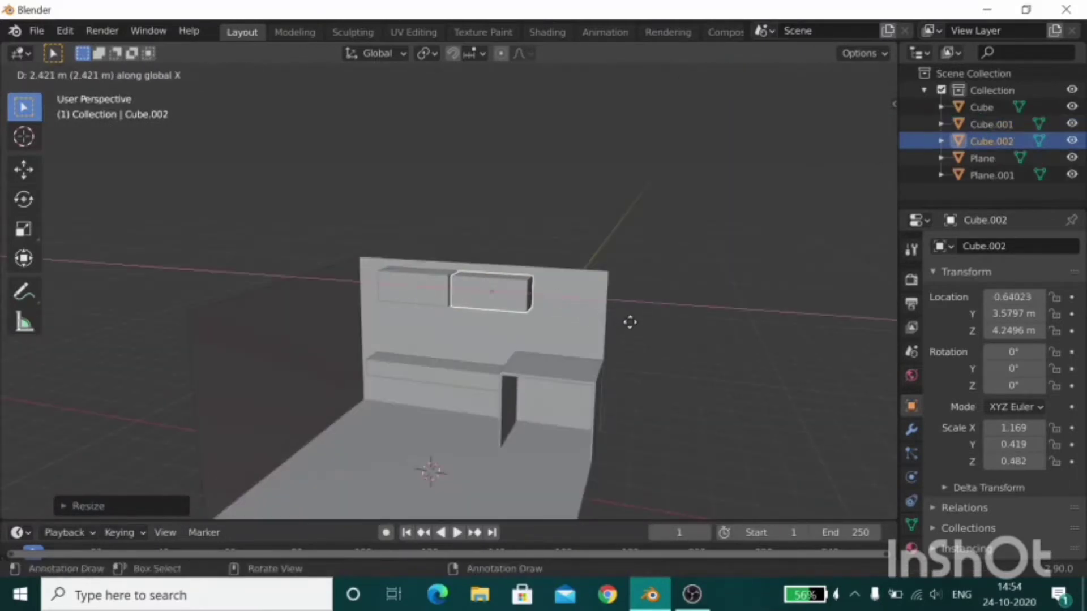
pyautogui.hotkey('shift', 'd')
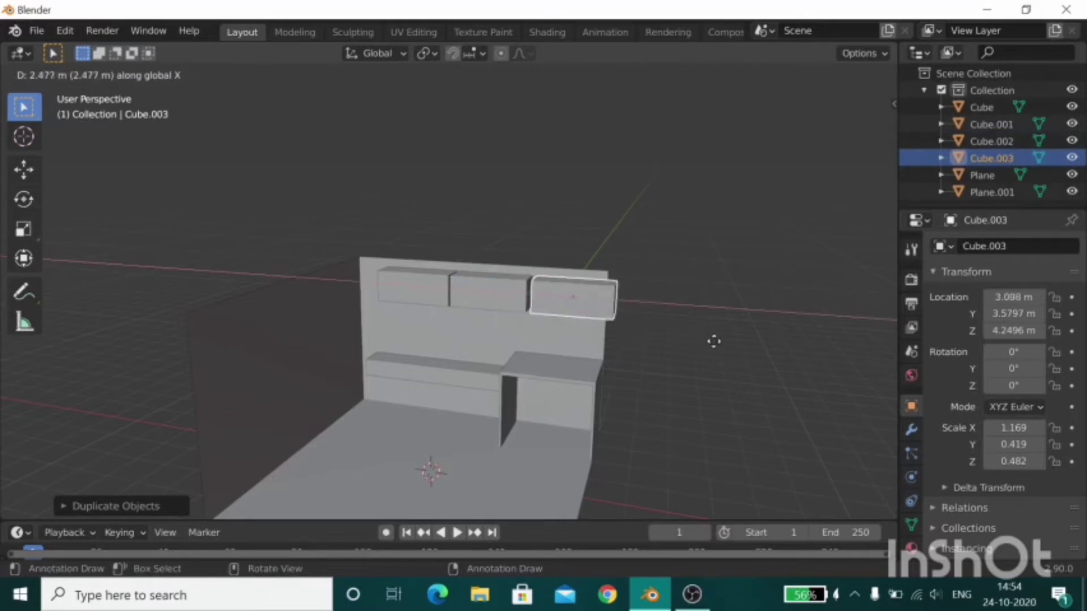
pyautogui.click(709, 341)
# Narrow the three cabinets along X, shift the row, and duplicate the rightmost one.
pyautogui.moveTo(385, 263); pyautogui.dragTo(630, 325)
pyautogui.press('s')
pyautogui.press('x')
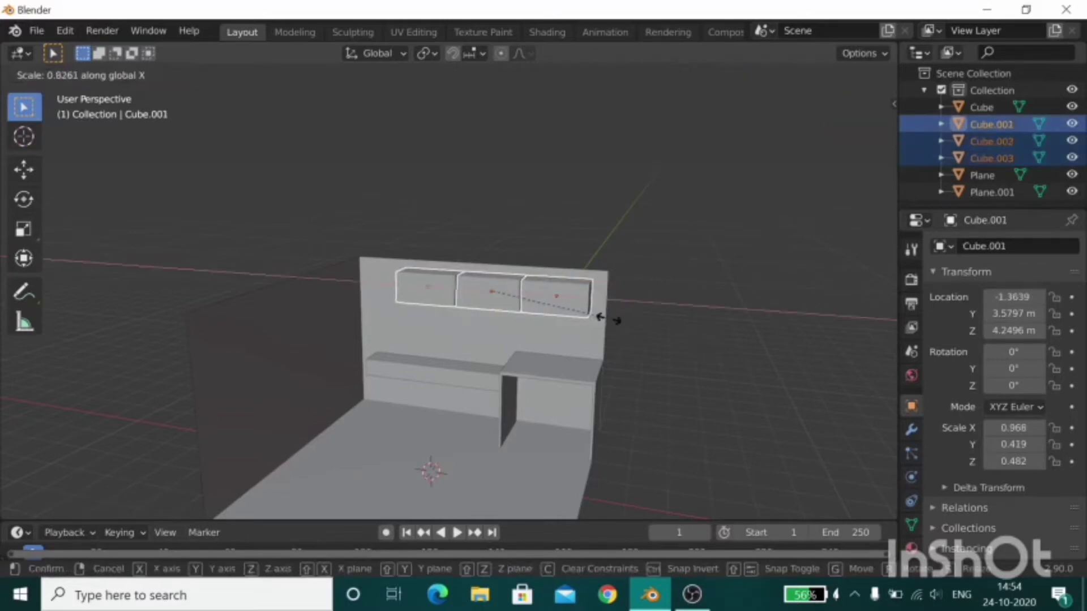
pyautogui.click(606, 327)
pyautogui.press('g')
pyautogui.press('x')
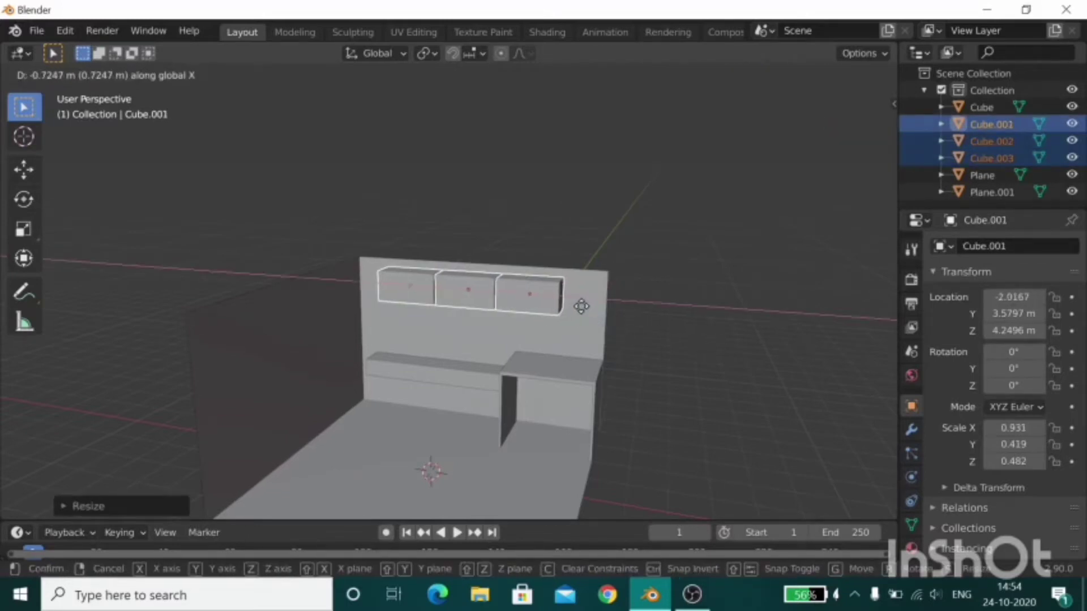
pyautogui.click(582, 307)
pyautogui.click(547, 298)
pyautogui.hotkey('shift', 'd')
# Rotate the copied cabinet 90° on Y, move it to the row's right end, and narrow it to 0.769.
pyautogui.rightClick(547, 304)
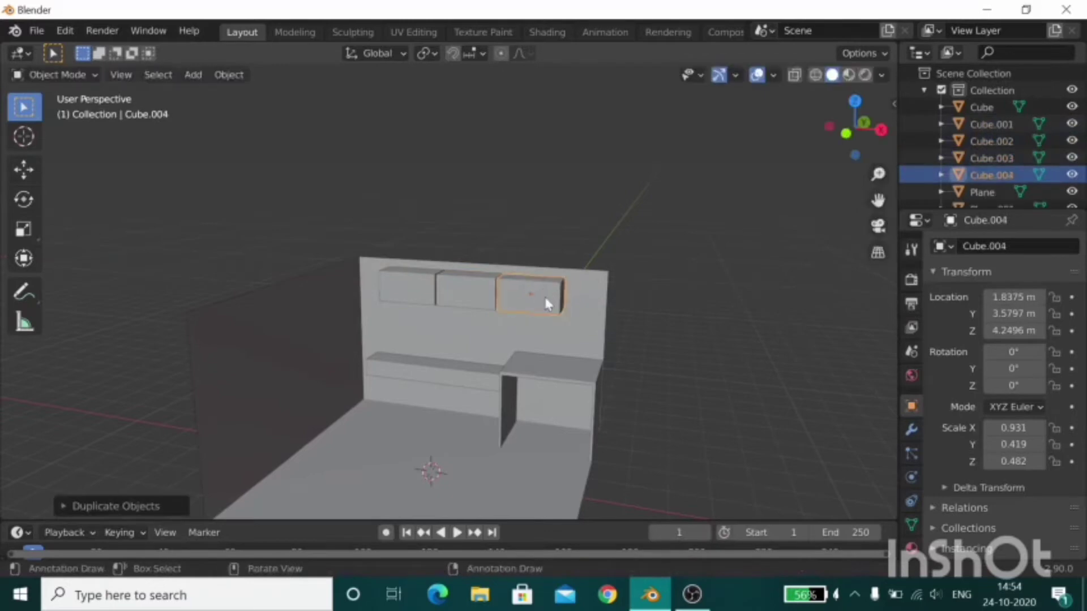
pyautogui.press('r')
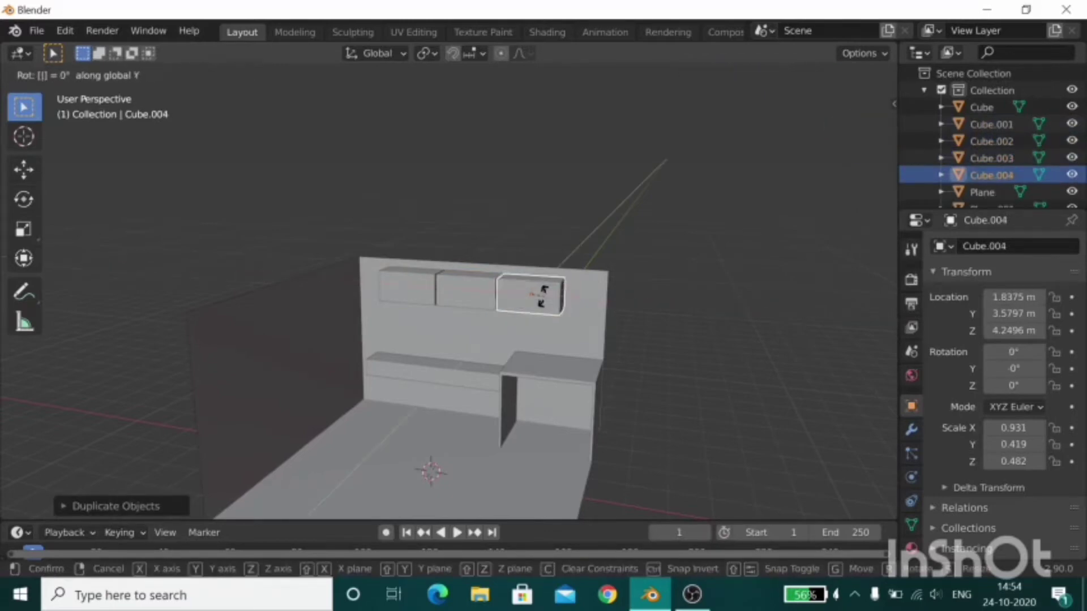
pyautogui.write('90')
pyautogui.press('Return')
pyautogui.press('g')
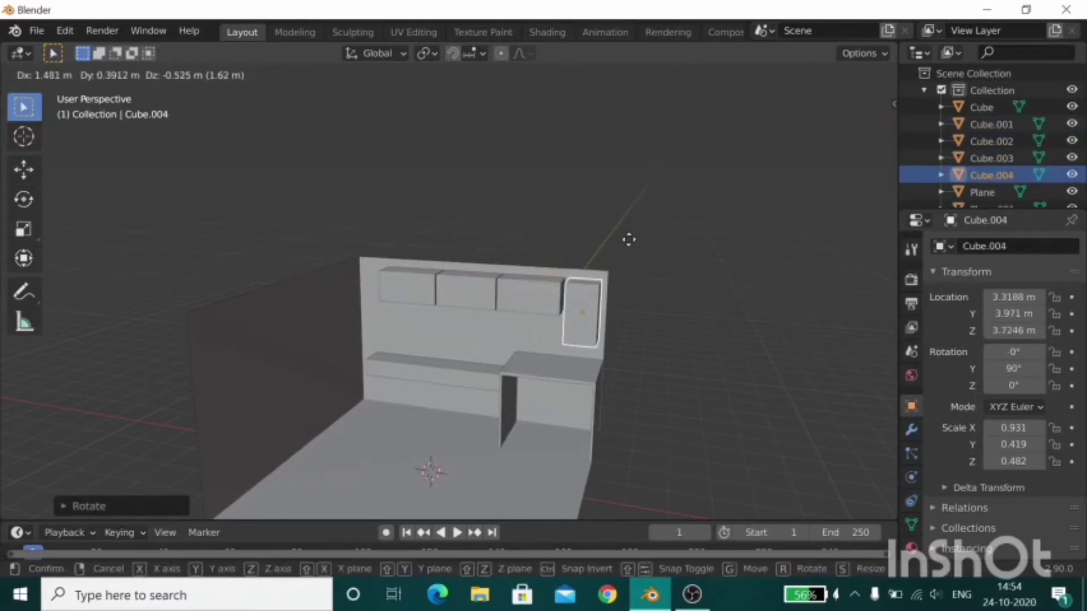
pyautogui.click(629, 238)
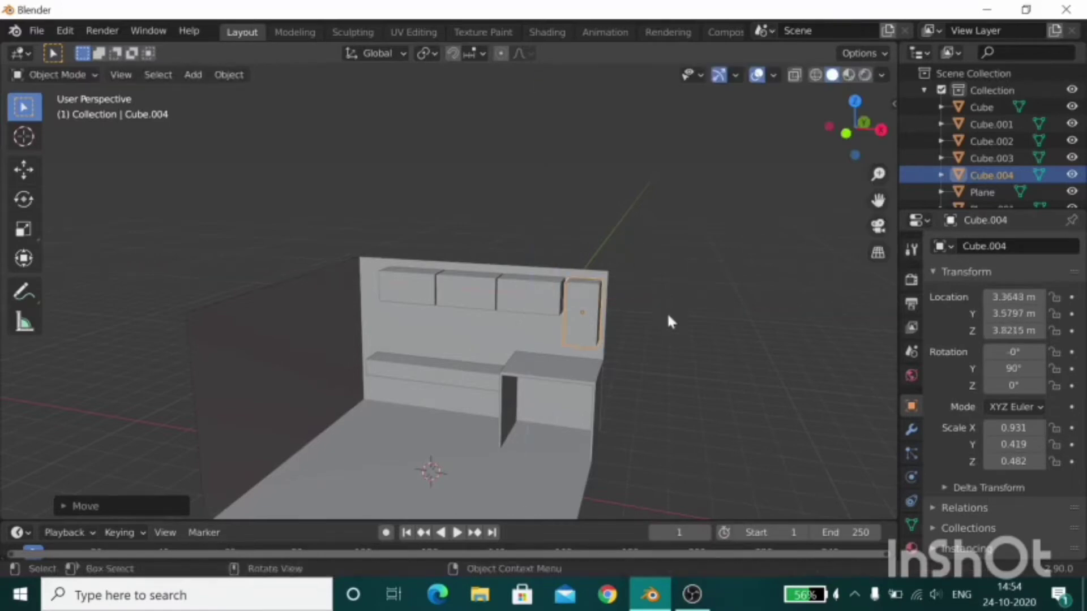
pyautogui.moveTo(667, 312)
pyautogui.mouseDown(button='middle')
pyautogui.moveTo(503, 301)
pyautogui.moveTo(654, 320)
pyautogui.moveTo(619, 245)
pyautogui.mouseUp(button='middle')
pyautogui.scroll(2, 619, 245)
pyautogui.press('s')
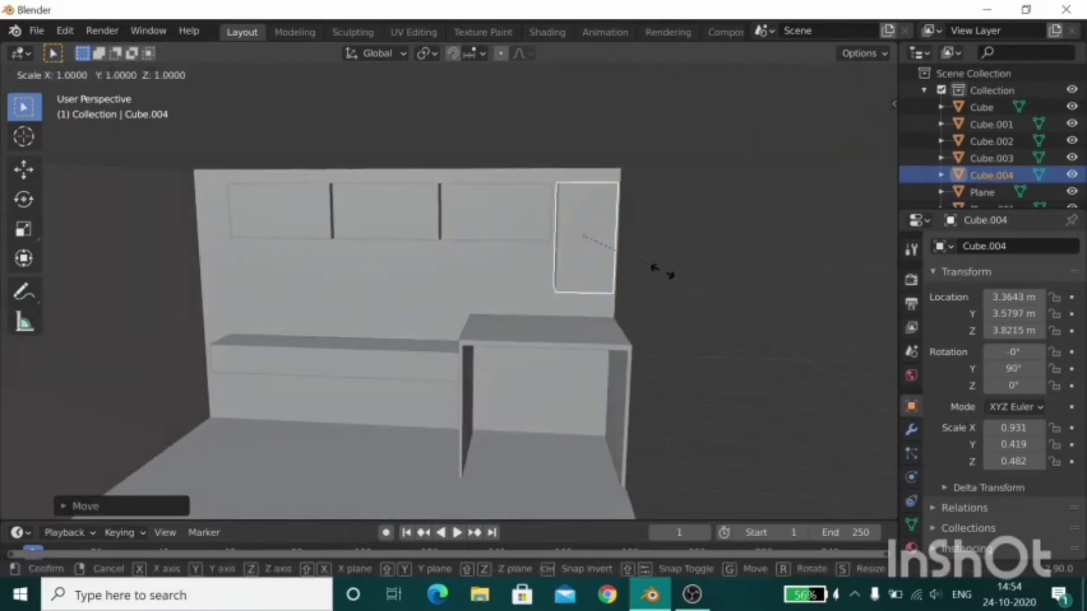
pyautogui.click(650, 256)
pyautogui.press('g')
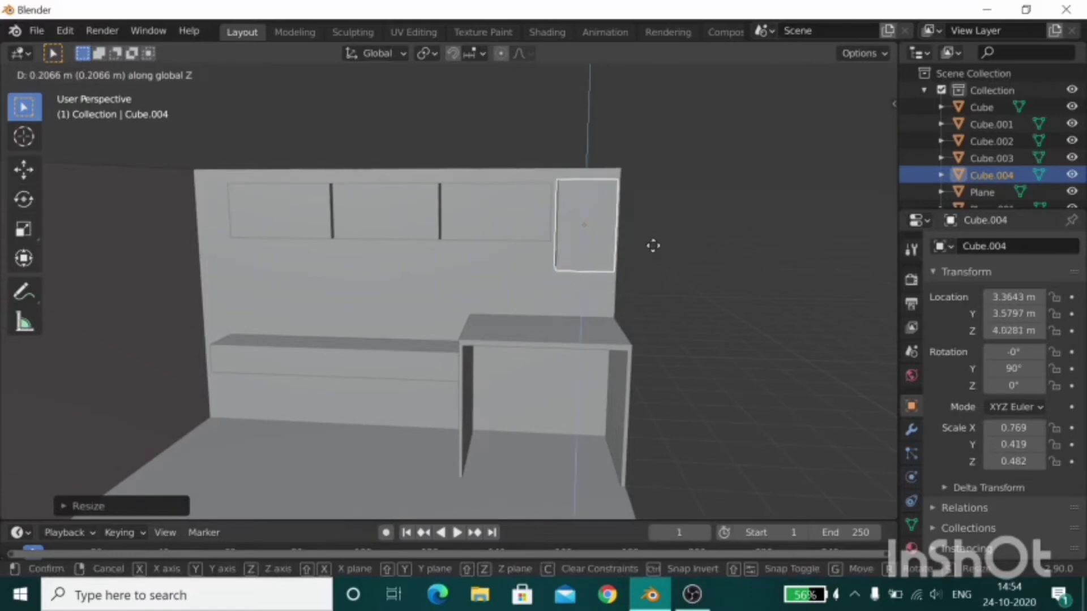
pyautogui.click(652, 247)
pyautogui.moveTo(652, 246)
pyautogui.mouseDown(button='middle')
pyautogui.moveTo(562, 253)
pyautogui.moveTo(668, 256)
pyautogui.moveTo(592, 283)
pyautogui.moveTo(300, 273)
pyautogui.mouseUp(button='middle')
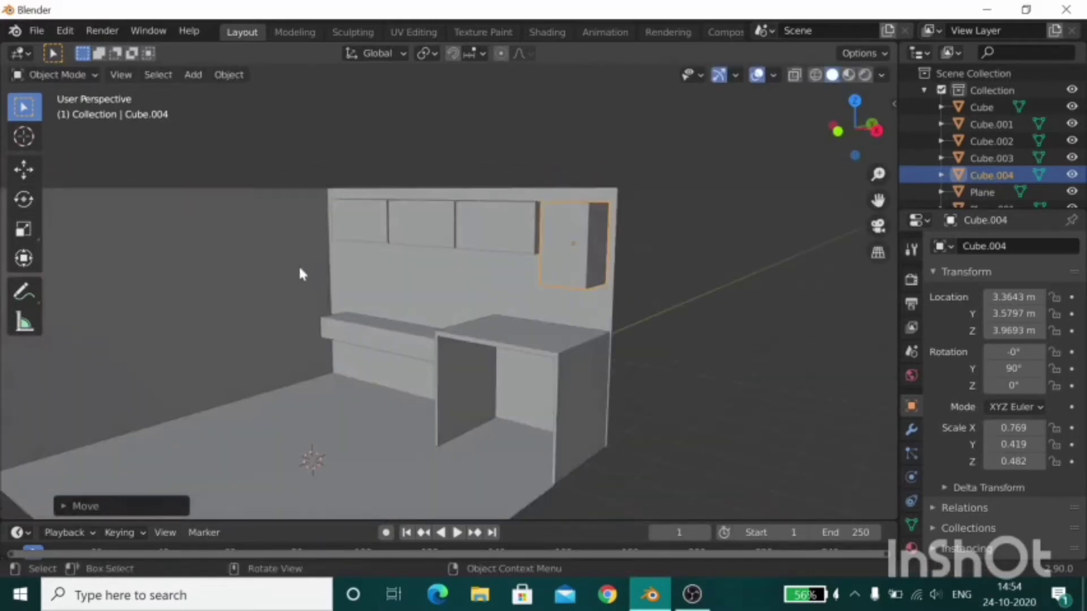
# Raise the room mesh geometry by 1 unit along Z in Edit Mode.
pyautogui.click(300, 274)
pyautogui.scroll(-3, 453, 315)
pyautogui.scroll(-2, 364, 263)
pyautogui.press('Tab')
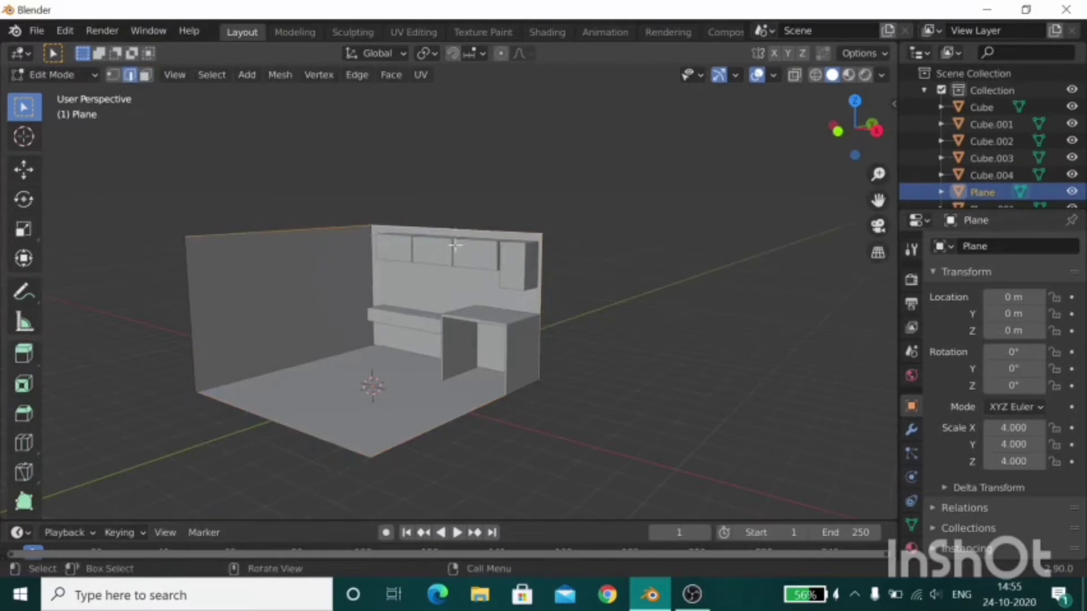
pyautogui.moveTo(455, 244)
pyautogui.mouseDown(button='middle')
pyautogui.moveTo(455, 270)
pyautogui.moveTo(540, 220)
pyautogui.mouseUp(button='middle')
pyautogui.write('gz1')
pyautogui.press('Return')
pyautogui.press('Tab')
# Select the three wall cabinets and the tall end cabinet and raise them along Z.
pyautogui.click(362, 249)
pyautogui.keyDown('shift'); pyautogui.click(416, 249); pyautogui.keyUp('shift')
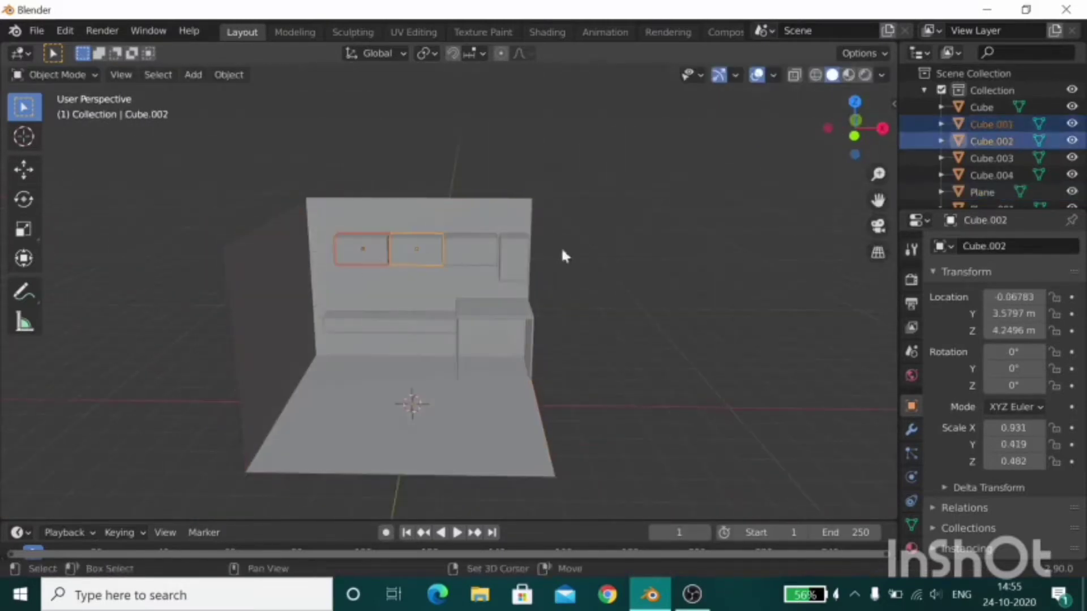
pyautogui.keyDown('shift'); pyautogui.click(470, 249); pyautogui.keyUp('shift')
pyautogui.keyDown('shift'); pyautogui.click(507, 252); pyautogui.keyUp('shift')
pyautogui.press('g')
pyautogui.press('z')
pyautogui.click(508, 223)
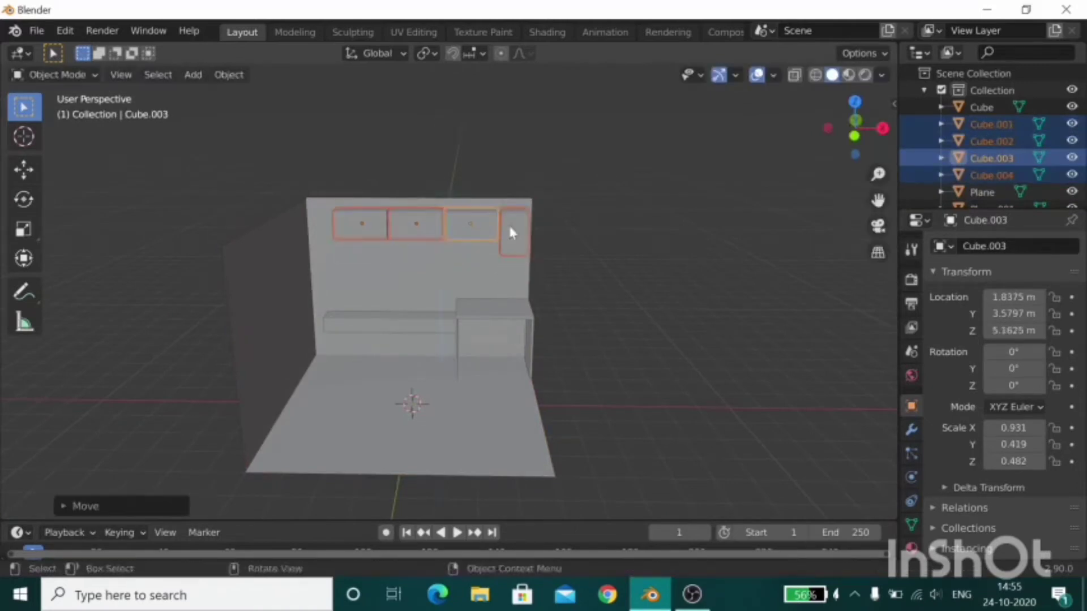
pyautogui.moveTo(508, 223); pyautogui.dragTo(532, 262, button='middle')
pyautogui.click(520, 253)
# Stretch the top-right cabinet taller along Z, reposition it vertically, and duplicate another wall cabinet.
pyautogui.press('s')
pyautogui.press('z')
pyautogui.click(526, 249)
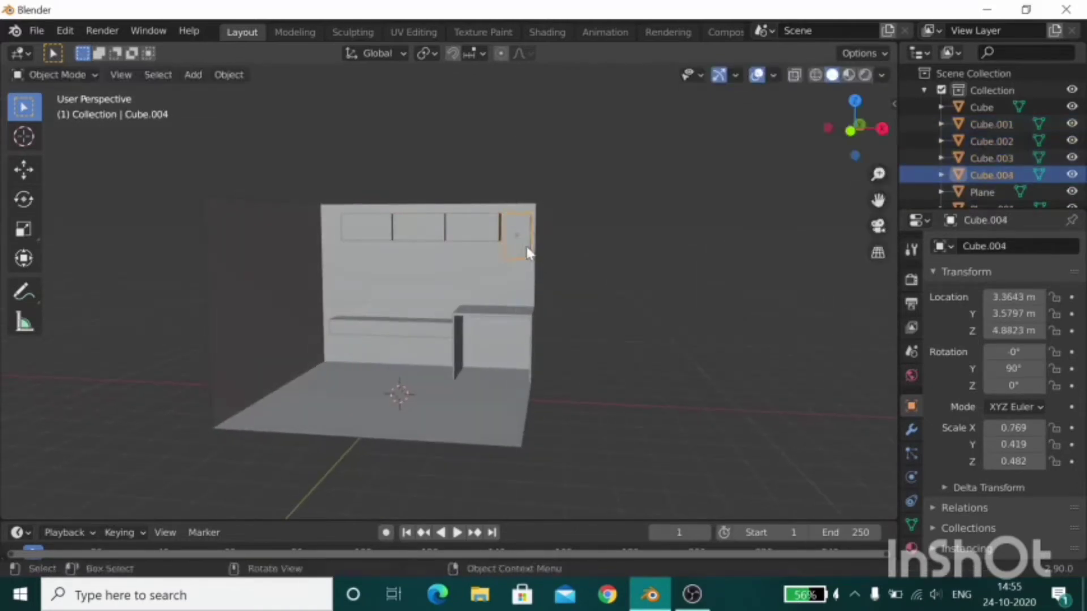
pyautogui.press('s')
pyautogui.press('z')
pyautogui.click(522, 249)
pyautogui.press('g')
pyautogui.press('z')
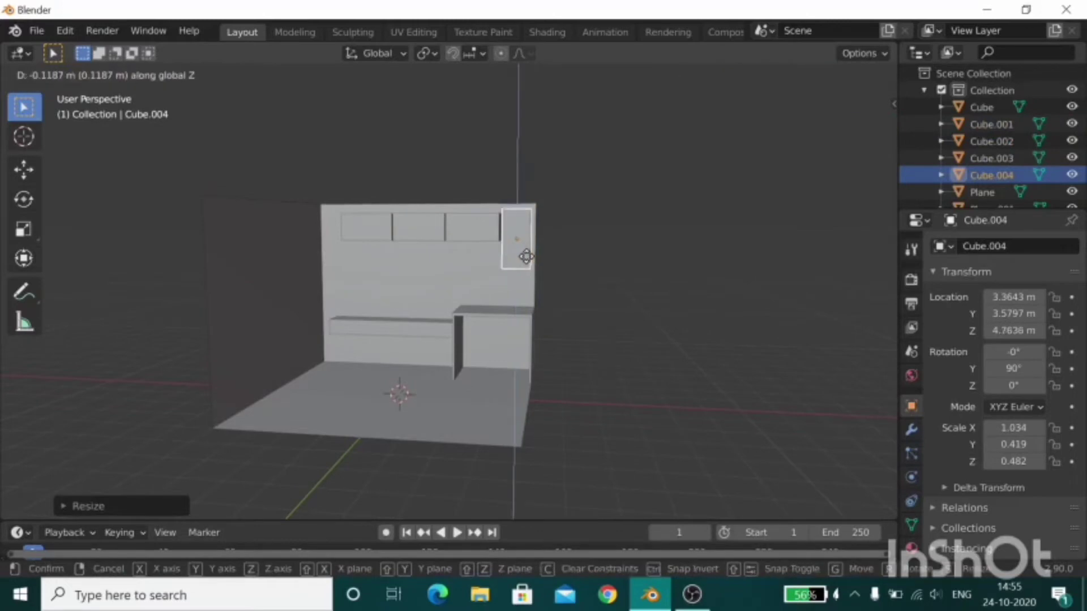
pyautogui.click(526, 259)
pyautogui.moveTo(526, 258)
pyautogui.mouseDown(button='middle')
pyautogui.moveTo(463, 229)
pyautogui.moveTo(566, 274)
pyautogui.mouseUp(button='middle')
pyautogui.click(464, 226)
pyautogui.hotkey('shift', 'd')
# Place the duplicated cabinet just below the upper cabinet row.
pyautogui.press('z')
pyautogui.click(469, 260)
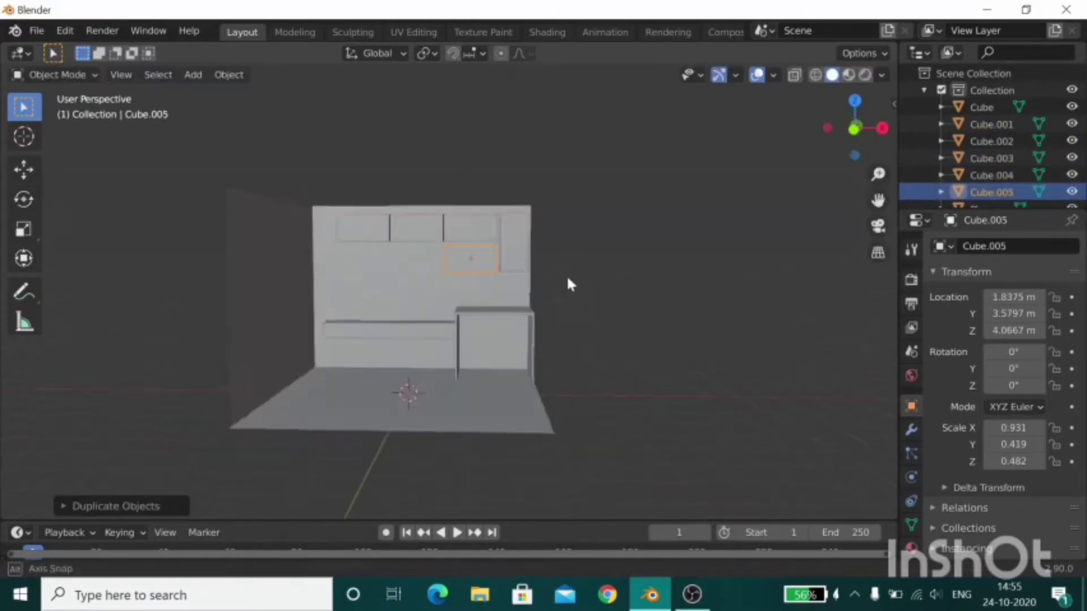
pyautogui.scroll(3, 566, 274)
pyautogui.scroll(1, 560, 317)
pyautogui.press('g')
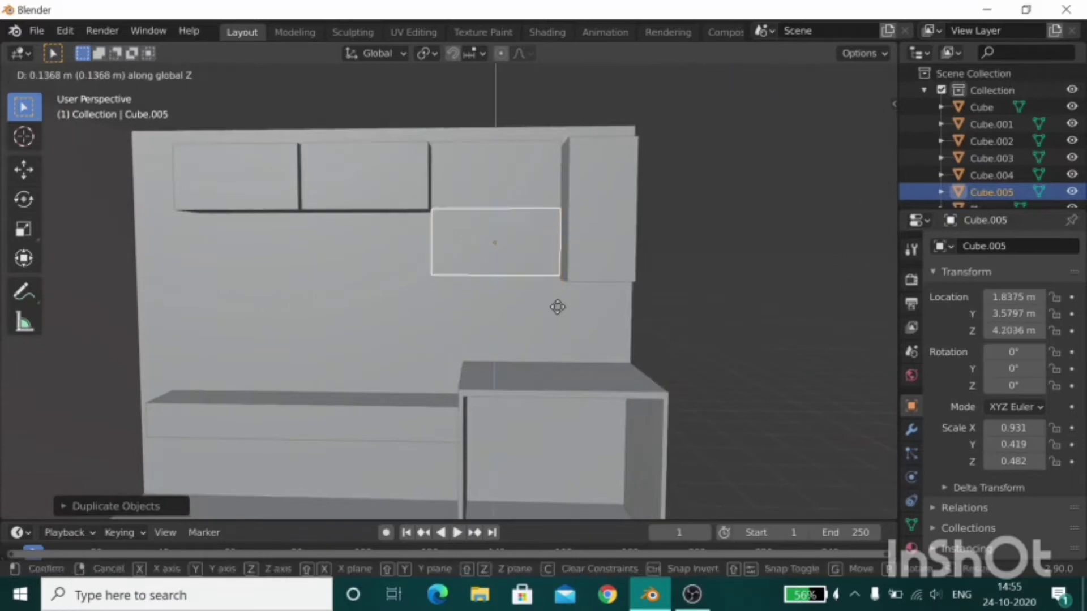
pyautogui.click(558, 308)
pyautogui.moveTo(601, 322)
pyautogui.mouseDown(button='middle')
pyautogui.moveTo(508, 322)
pyautogui.moveTo(566, 299)
pyautogui.moveTo(457, 214)
pyautogui.mouseUp(button='middle')
# Delete the copied cabinet's front face to open it and extrude its faces along normals.
pyautogui.press('Tab')
pyautogui.press('3')
pyautogui.press('x')
pyautogui.click(540, 278)
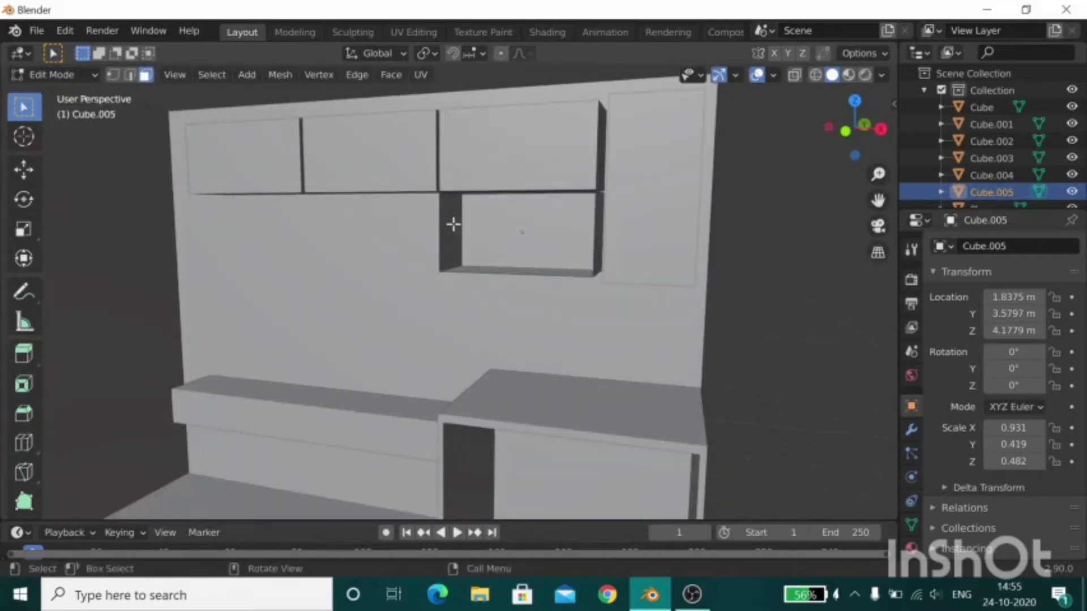
pyautogui.hotkey('alt', 'e')
pyautogui.click(453, 225)
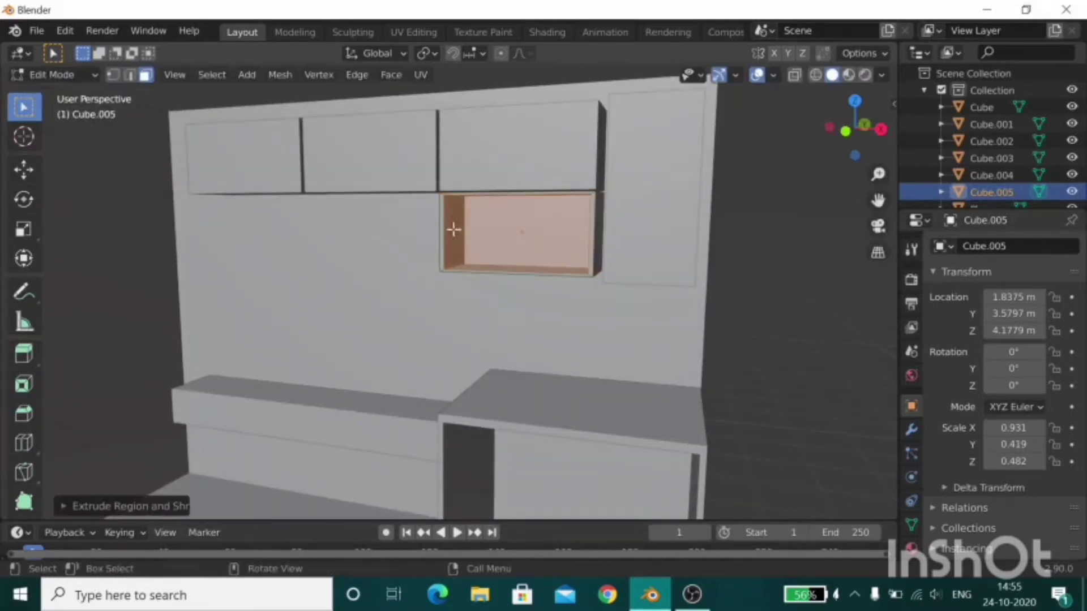
pyautogui.scroll(-5, 566, 283)
# Extrude the open box's faces along normals again to build up its walls.
pyautogui.press('Tab')
pyautogui.moveTo(633, 342)
pyautogui.mouseDown(button='middle')
pyautogui.moveTo(698, 294)
pyautogui.moveTo(462, 269)
pyautogui.mouseUp(button='middle')
pyautogui.scroll(2, 462, 269)
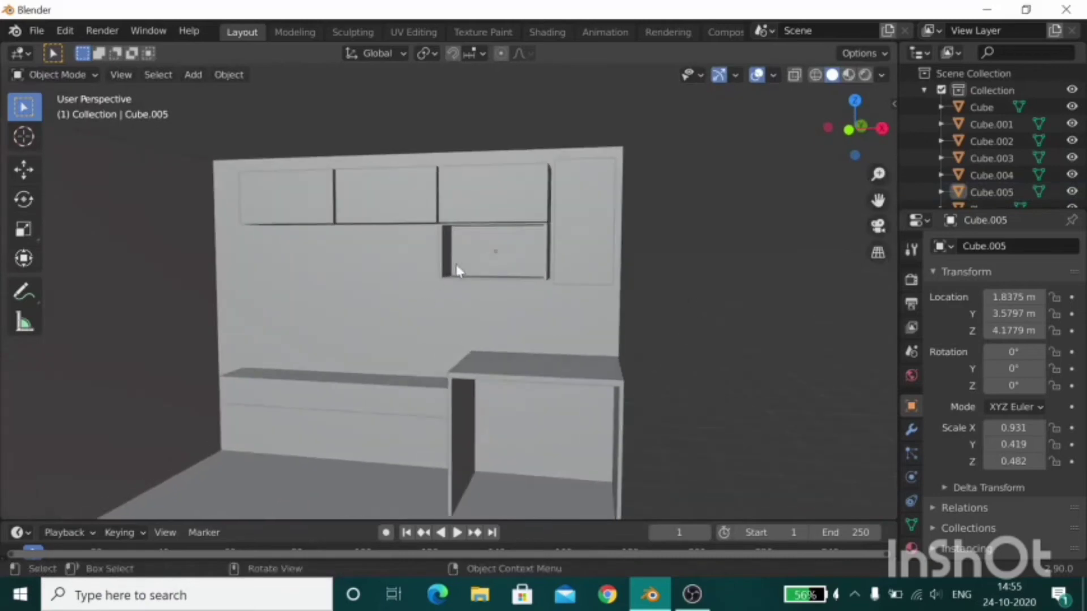
pyautogui.press('Tab')
pyautogui.hotkey('alt', 'e')
pyautogui.click(444, 265)
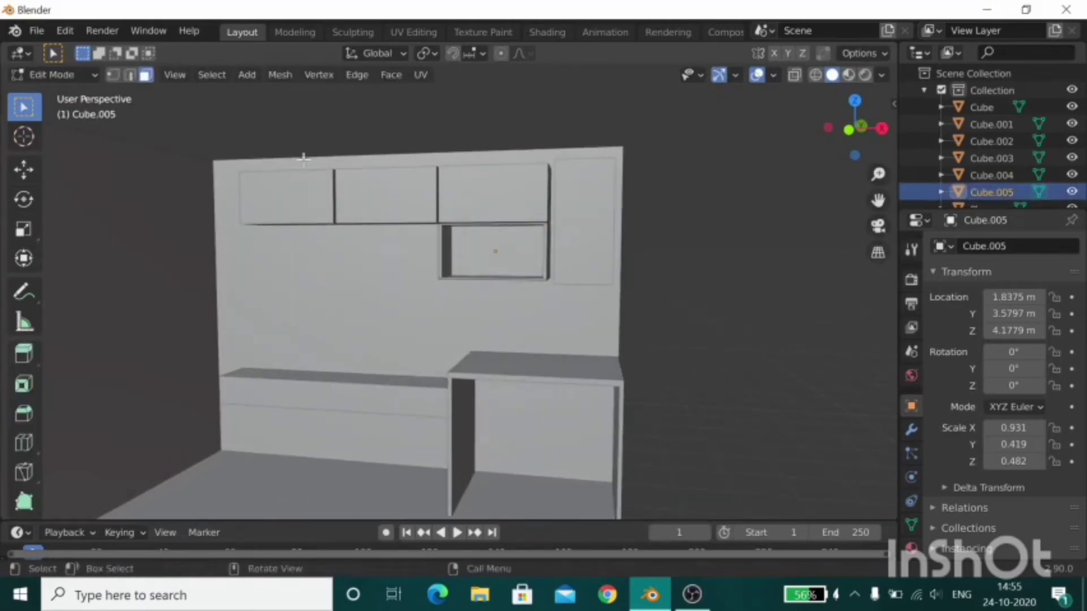
pyautogui.hotkey('alt', 'e')
pyautogui.click(358, 256)
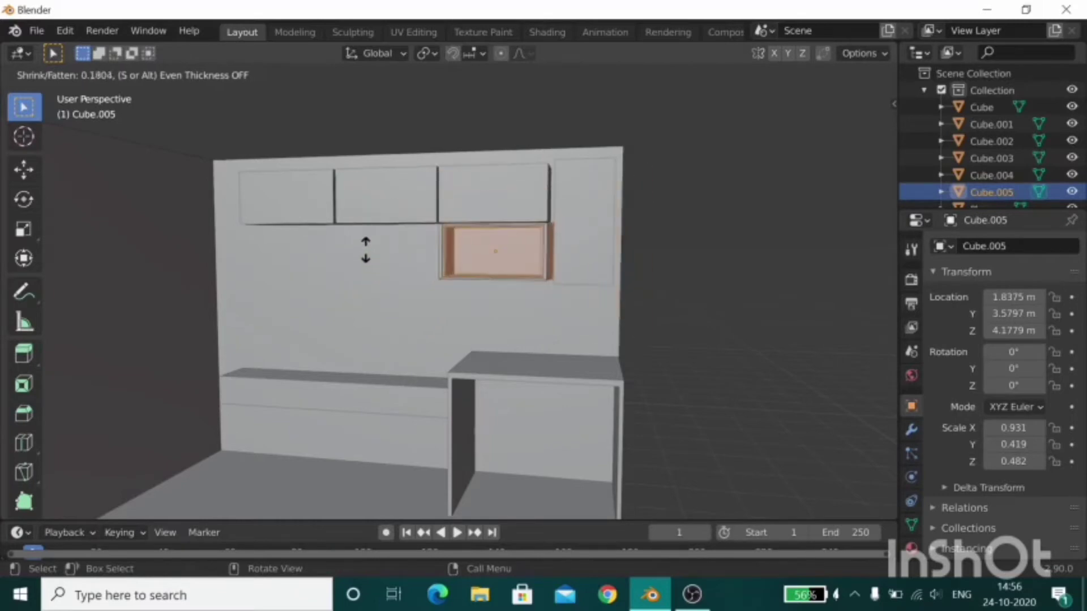
pyautogui.click(365, 249)
pyautogui.press('Tab')
# Select all faces and thicken the open box's walls with Alt+S, giving a 0.931 × 0.419 × 0.482 niche.
pyautogui.press('KP_Decimal')
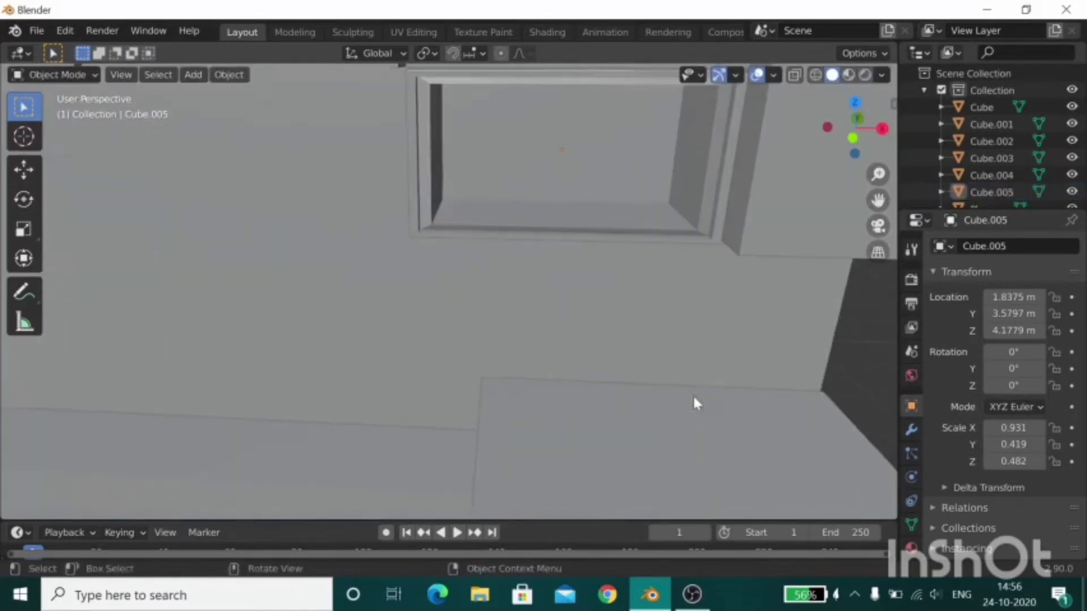
pyautogui.press('Tab')
pyautogui.press('Tab')
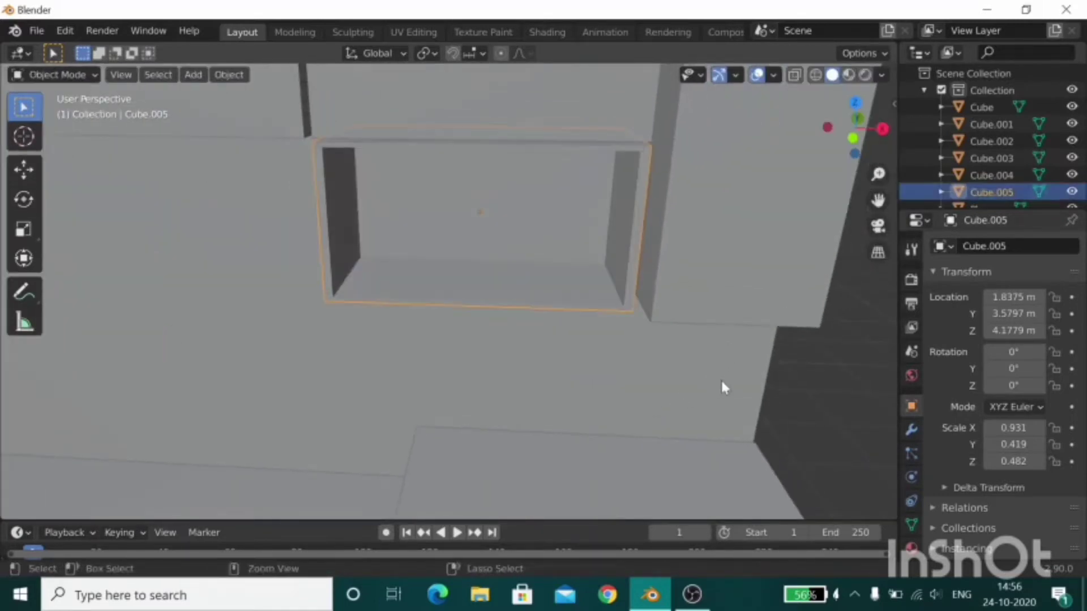
pyautogui.press('Tab')
pyautogui.press('a')
pyautogui.scroll(-3, 656, 346)
pyautogui.hotkey('alt', 's')
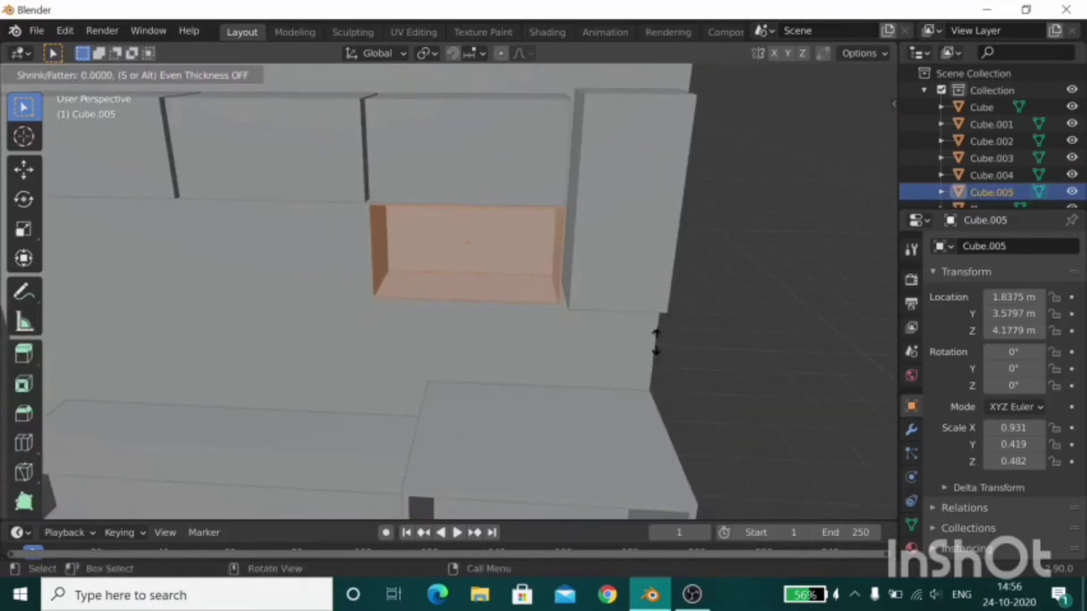
pyautogui.click(682, 349)
pyautogui.press('Tab')
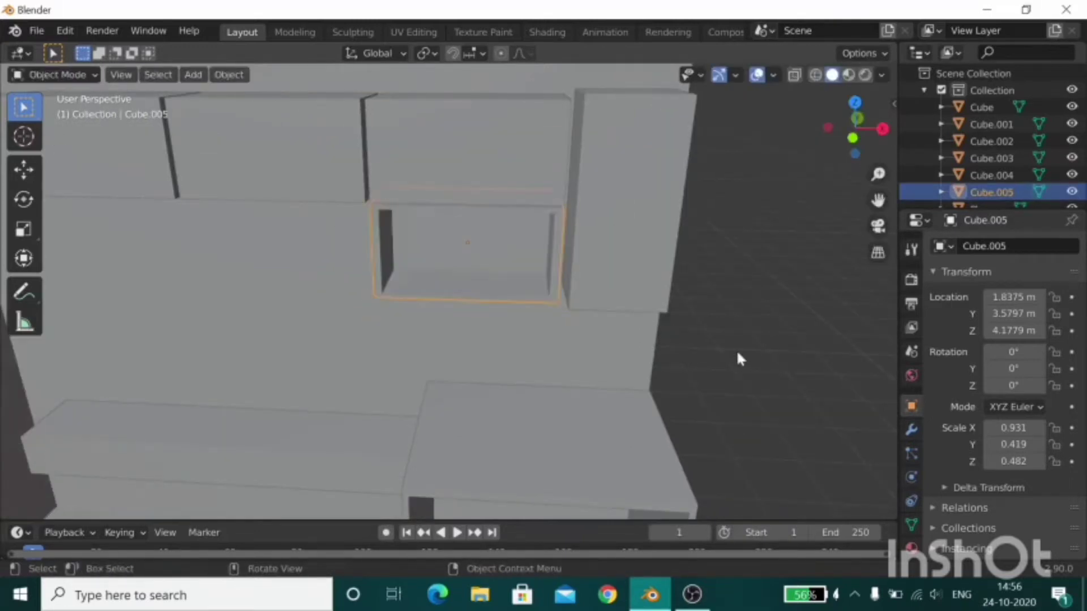
pyautogui.scroll(-5, 735, 348)
pyautogui.moveTo(722, 303)
pyautogui.mouseDown(button='middle')
pyautogui.moveTo(660, 345)
pyautogui.moveTo(560, 327)
pyautogui.moveTo(563, 342)
pyautogui.mouseUp(button='middle')
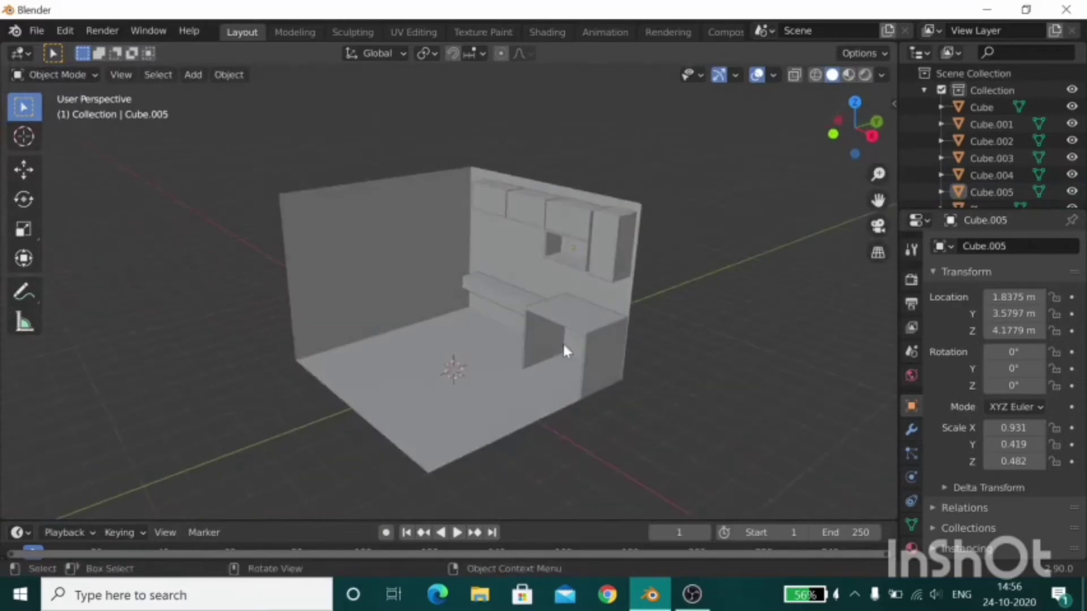
# Add a centred loop cut across the long low wall cabinet.
pyautogui.scroll(3, 562, 341)
pyautogui.scroll(2, 624, 339)
pyautogui.scroll(2, 648, 343)
pyautogui.click(542, 294)
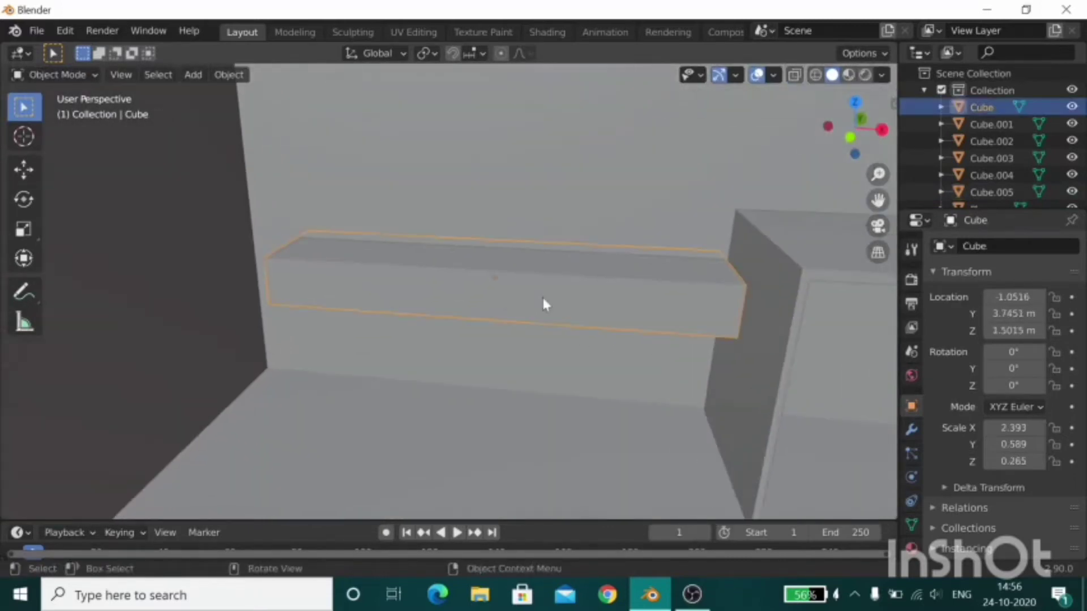
pyautogui.press('Tab')
pyautogui.hotkey('ctrl', 'r')
pyautogui.click(500, 279)
pyautogui.rightClick(501, 280)
# Select the cabinet's right-half face and separate it into its own object.
pyautogui.scroll(-2, 577, 296)
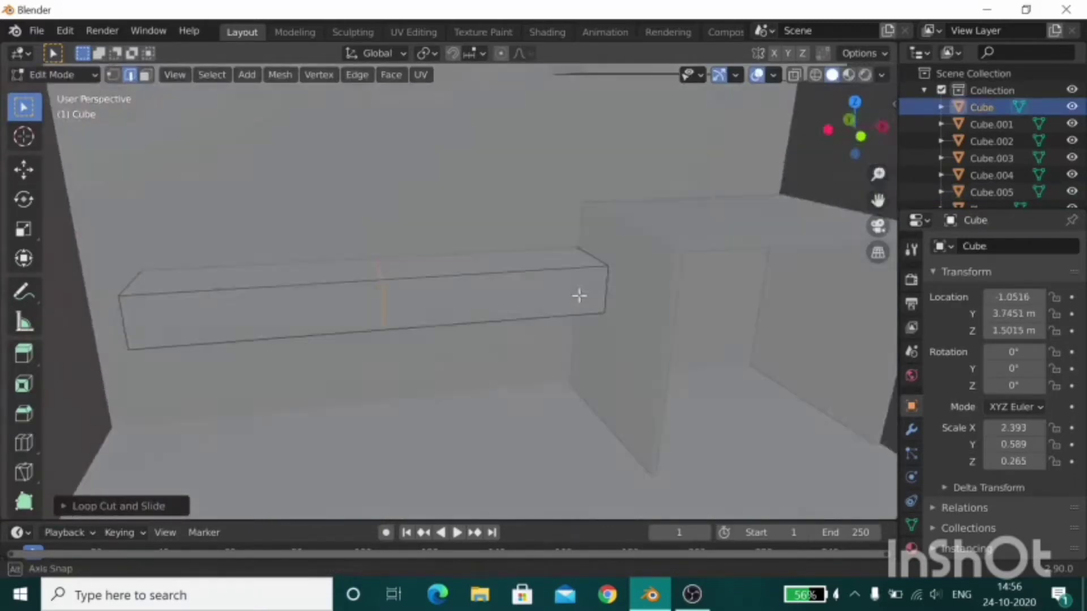
pyautogui.moveTo(577, 296); pyautogui.dragTo(506, 292, button='middle')
pyautogui.press('3')
pyautogui.click(506, 293)
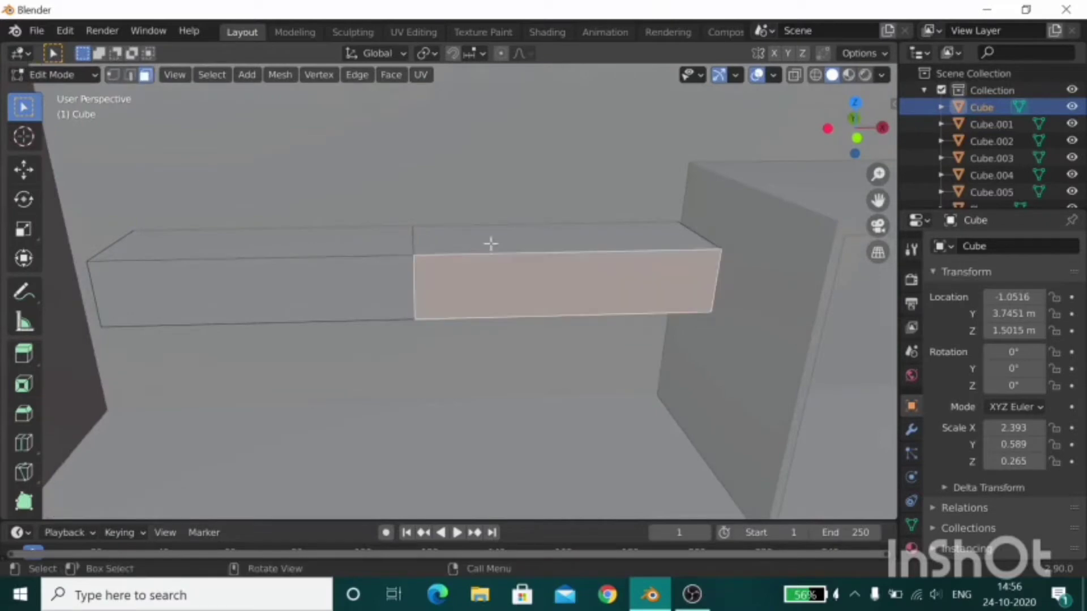
pyautogui.moveTo(490, 242); pyautogui.dragTo(570, 264, button='middle')
pyautogui.scroll(3, 570, 264)
pyautogui.moveTo(575, 325); pyautogui.dragTo(592, 341, button='middle')
pyautogui.scroll(-3, 633, 211)
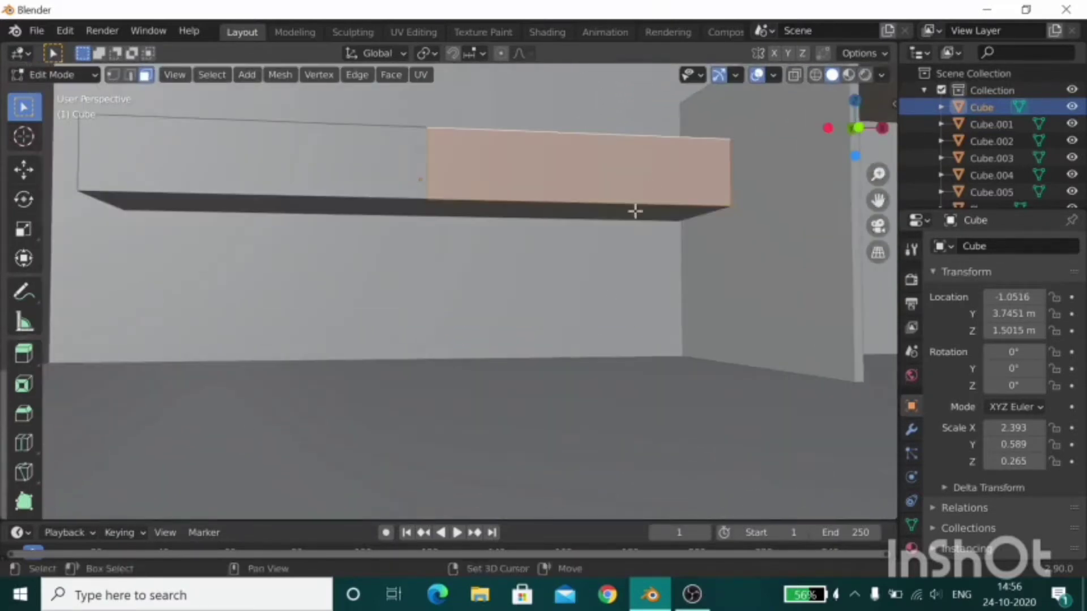
pyautogui.scroll(-3, 668, 257)
pyautogui.moveTo(667, 257)
pyautogui.mouseDown(button='middle')
pyautogui.moveTo(590, 324)
pyautogui.moveTo(588, 282)
pyautogui.moveTo(640, 308)
pyautogui.moveTo(591, 307)
pyautogui.moveTo(609, 308)
pyautogui.mouseUp(button='middle')
pyautogui.press('p')
pyautogui.click(544, 297)
# Return to Object Mode and select the separated right half, Cube.006.
pyautogui.press('x')
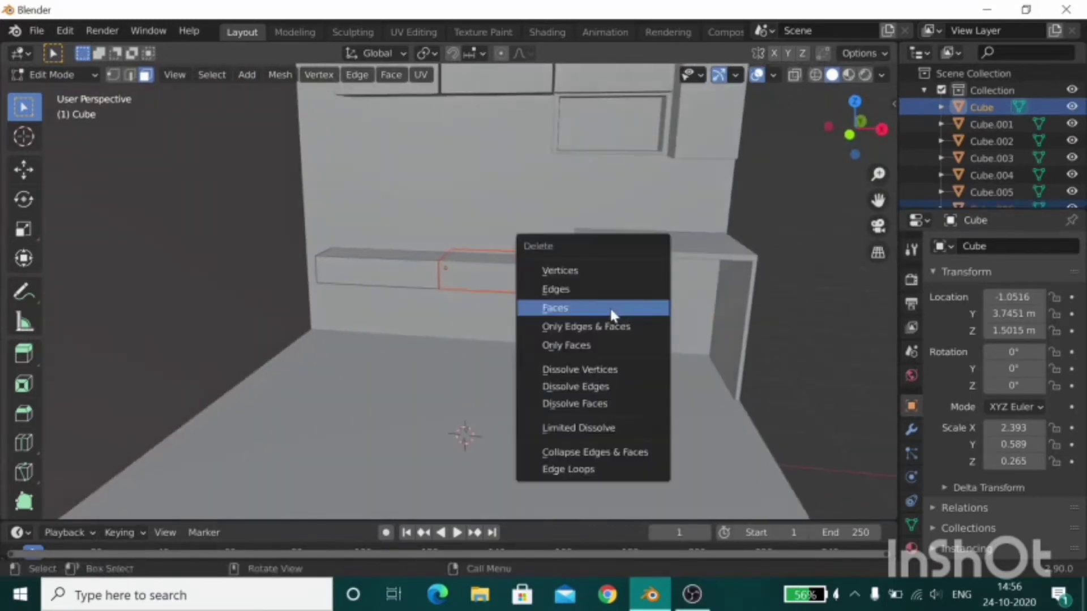
pyautogui.press('Escape')
pyautogui.press('Tab')
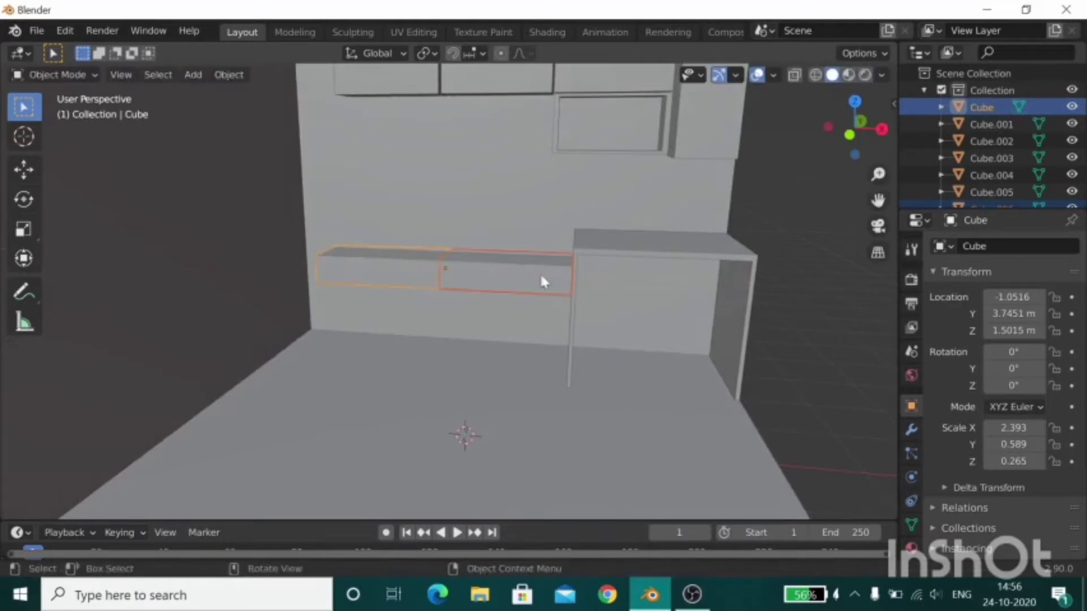
pyautogui.click(521, 277)
# Slide the separated right half of the cabinet along X.
pyautogui.press('g')
pyautogui.press('x')
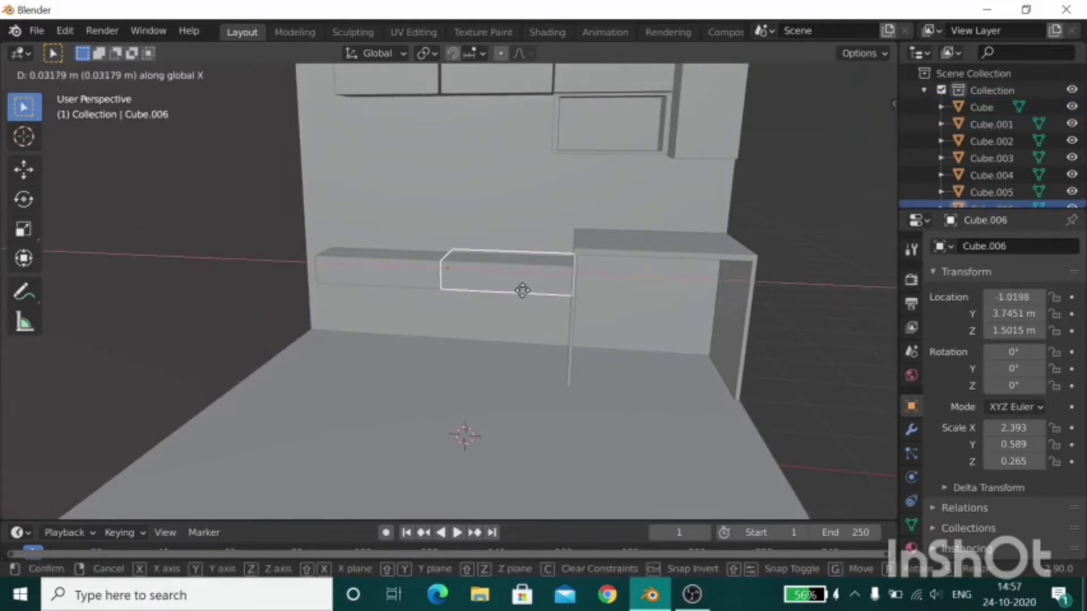
pyautogui.click(522, 290)
pyautogui.scroll(-3, 700, 312)
pyautogui.scroll(-2, 593, 304)
pyautogui.scroll(6, 592, 304)
# Add a new cube and shrink it to about 0.055 scale.
pyautogui.hotkey('shift', 'a')
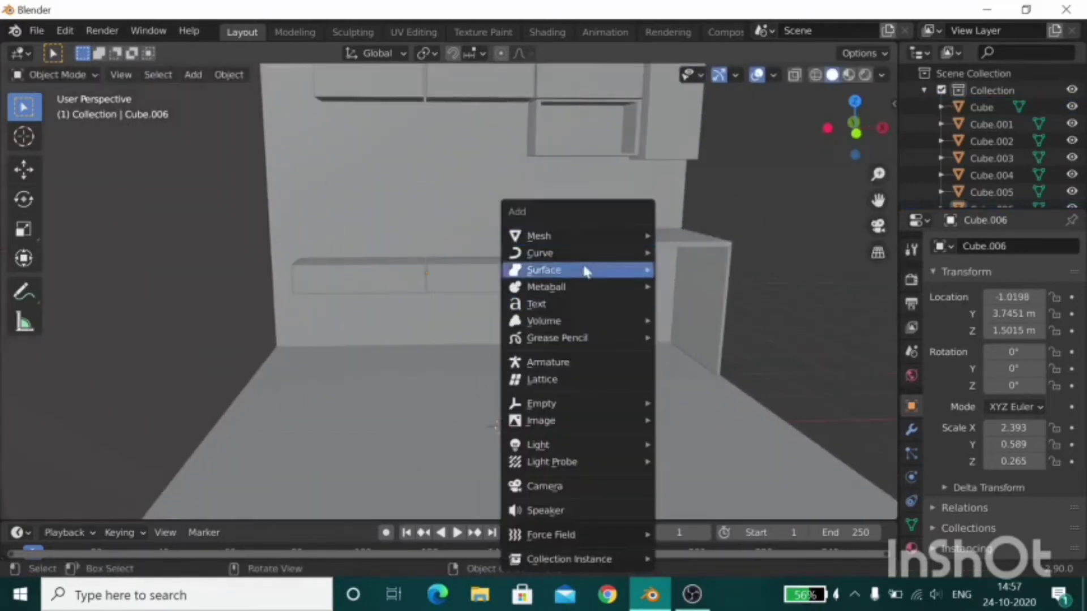
pyautogui.click(696, 253)
pyautogui.press('s')
pyautogui.click(539, 381)
pyautogui.press('g')
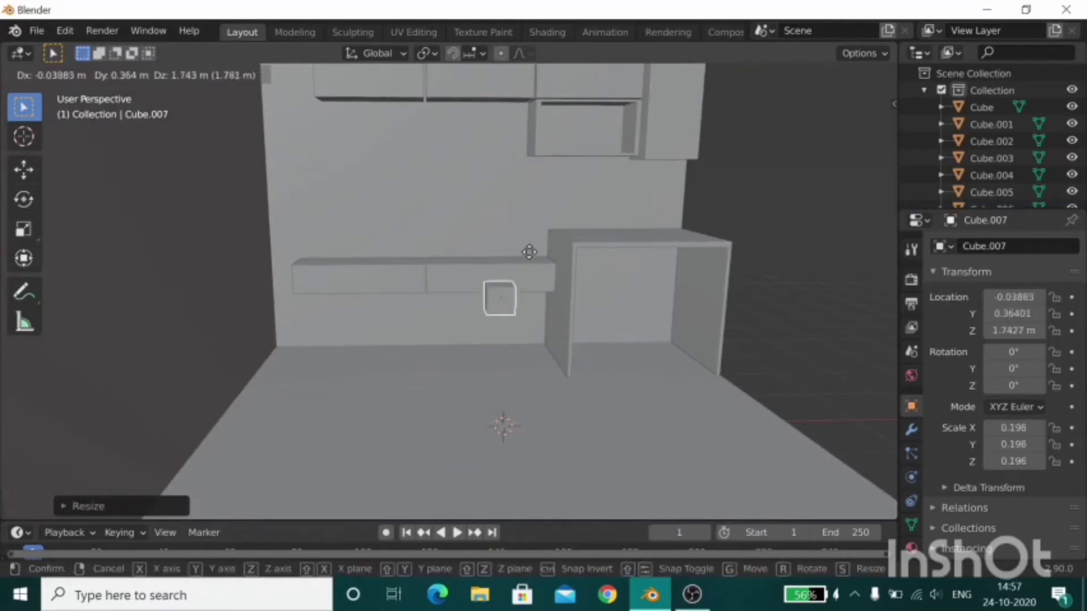
pyautogui.click(529, 251)
pyautogui.scroll(3, 590, 310)
pyautogui.press('s')
pyautogui.click(631, 287)
pyautogui.scroll(3, 631, 287)
pyautogui.press('s')
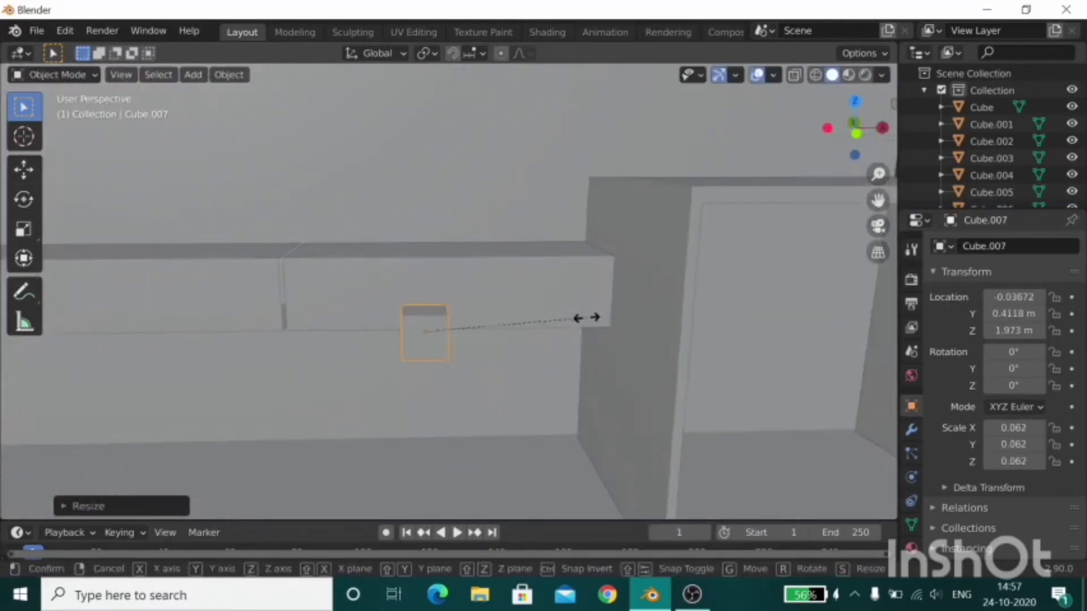
pyautogui.click(538, 342)
pyautogui.moveTo(539, 342); pyautogui.dragTo(602, 343, button='middle')
# Add a centred loop cut to the small cube and extrude one face.
pyautogui.press('Tab')
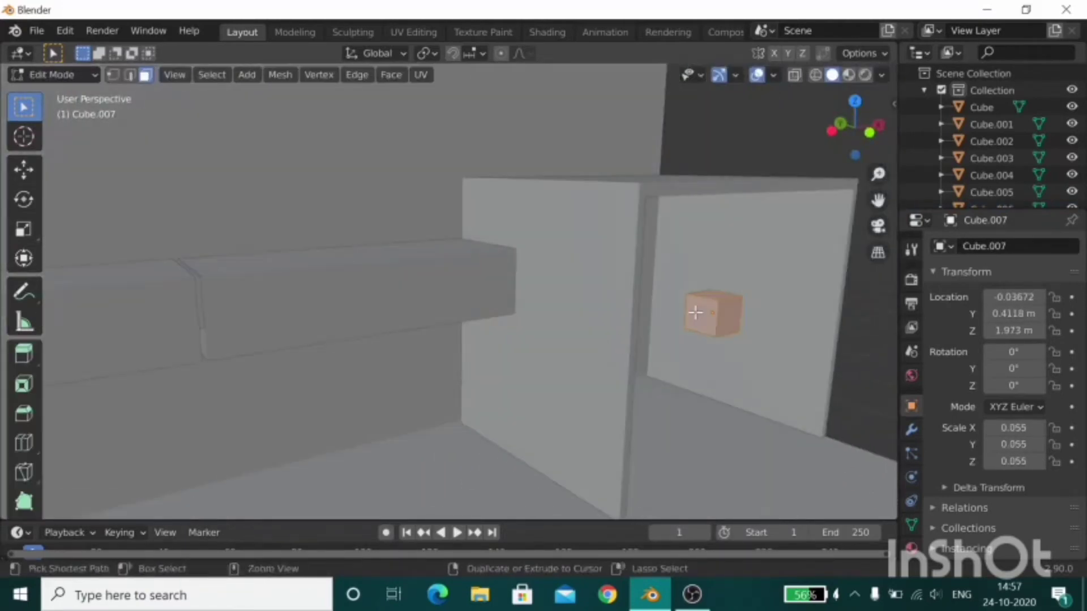
pyautogui.hotkey('ctrl', 'r')
pyautogui.click(702, 310)
pyautogui.rightClick(703, 311)
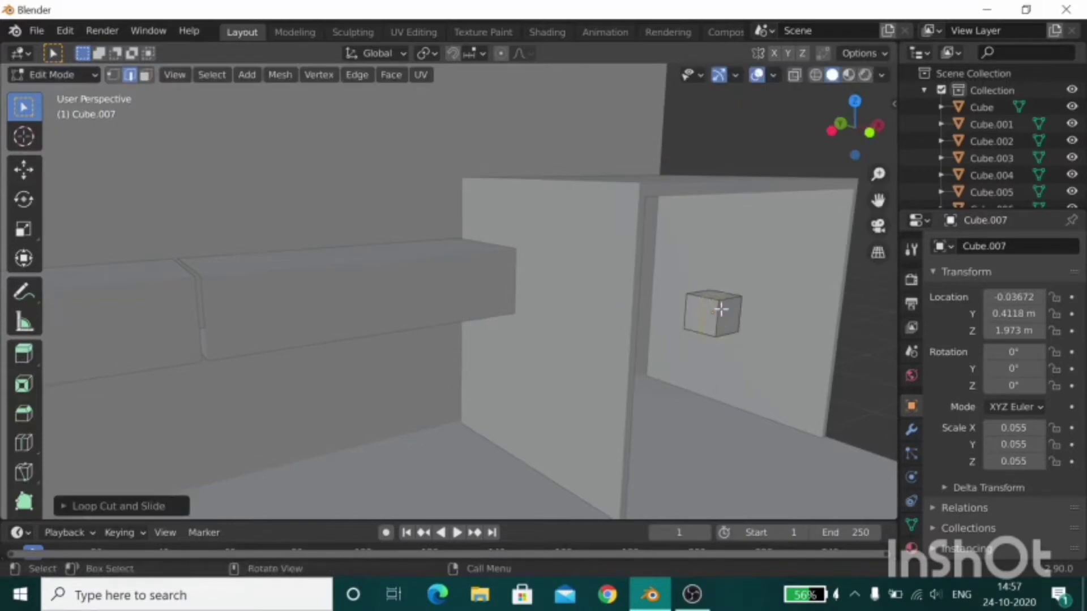
pyautogui.press('3')
pyautogui.moveTo(721, 308)
pyautogui.mouseDown(button='middle')
pyautogui.moveTo(702, 322)
pyautogui.moveTo(224, 141)
pyautogui.moveTo(650, 318)
pyautogui.mouseUp(button='middle')
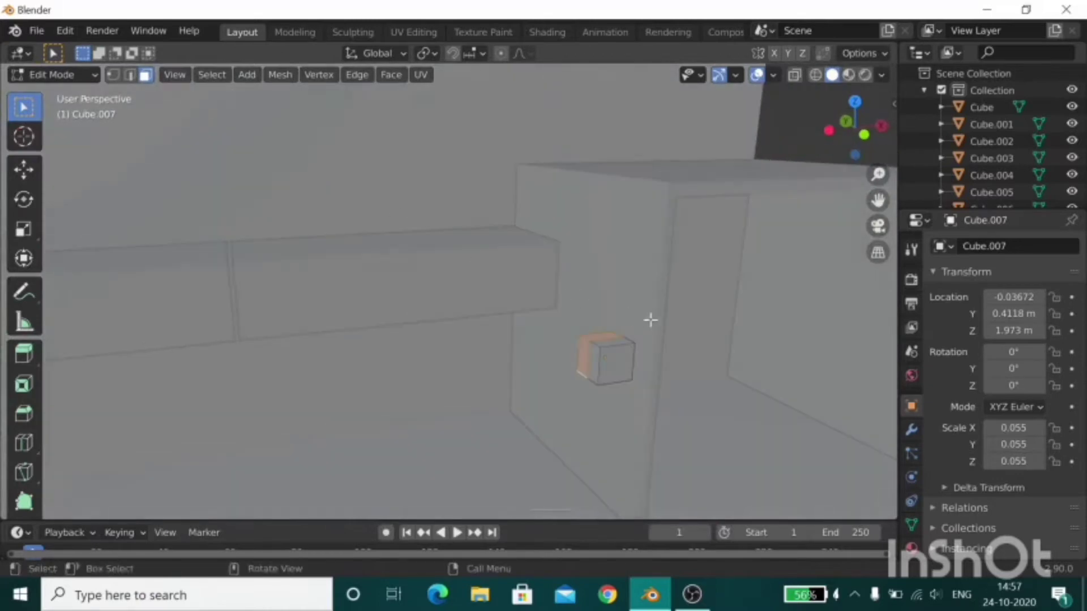
pyautogui.press('i')
pyautogui.press('Escape')
pyautogui.press('e')
pyautogui.click(657, 320)
# Move the small cube along Y toward the wall boxes.
pyautogui.moveTo(699, 291); pyautogui.dragTo(734, 359, button='middle')
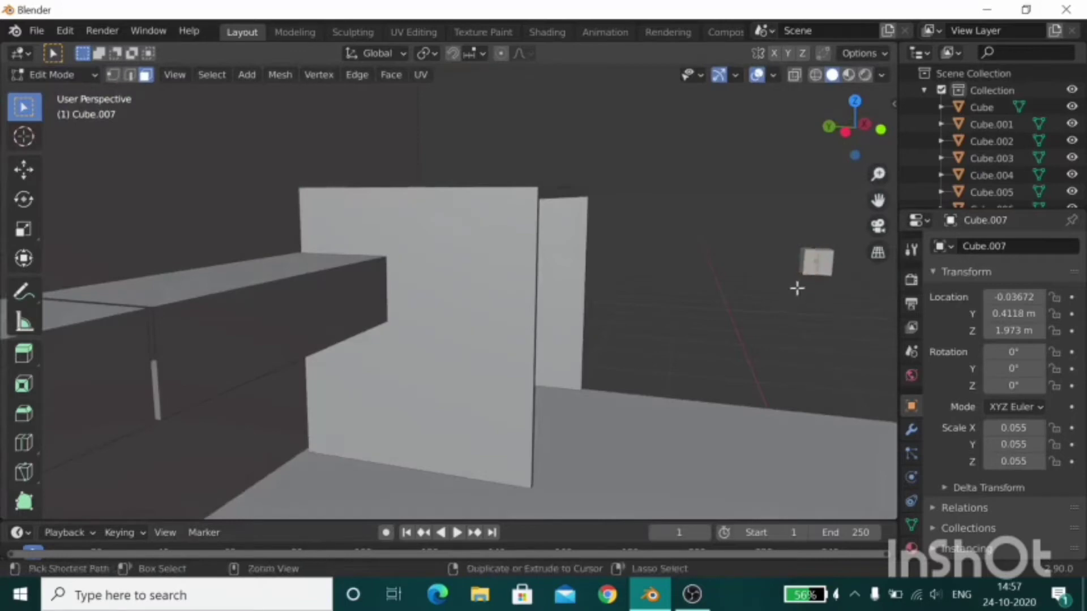
pyautogui.moveTo(797, 289)
pyautogui.mouseDown(button='middle')
pyautogui.moveTo(730, 334)
pyautogui.moveTo(791, 268)
pyautogui.mouseUp(button='middle')
pyautogui.press('g')
pyautogui.press('x')
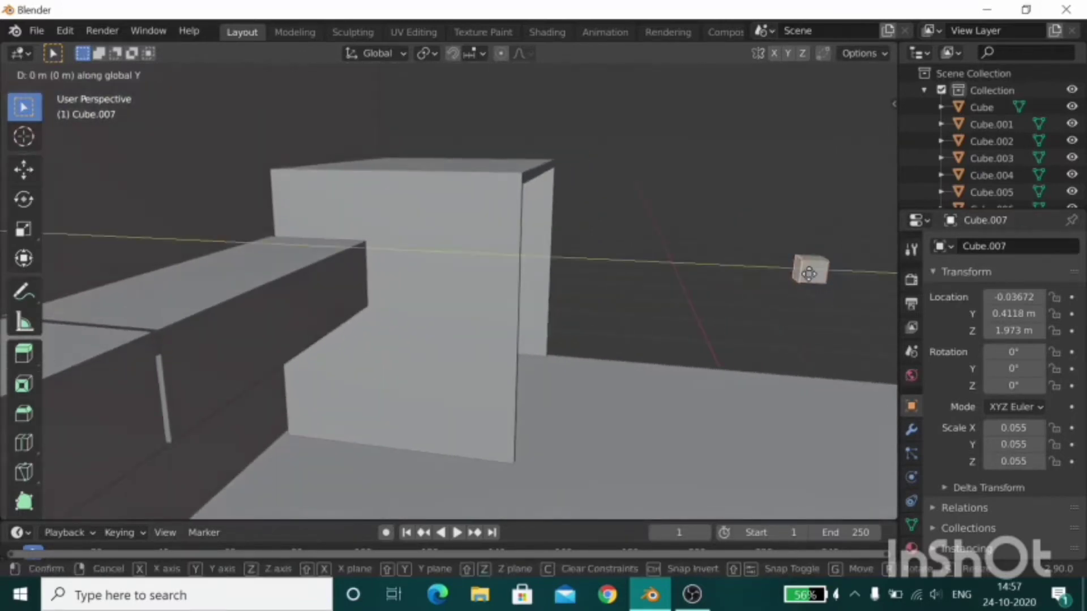
pyautogui.press('y')
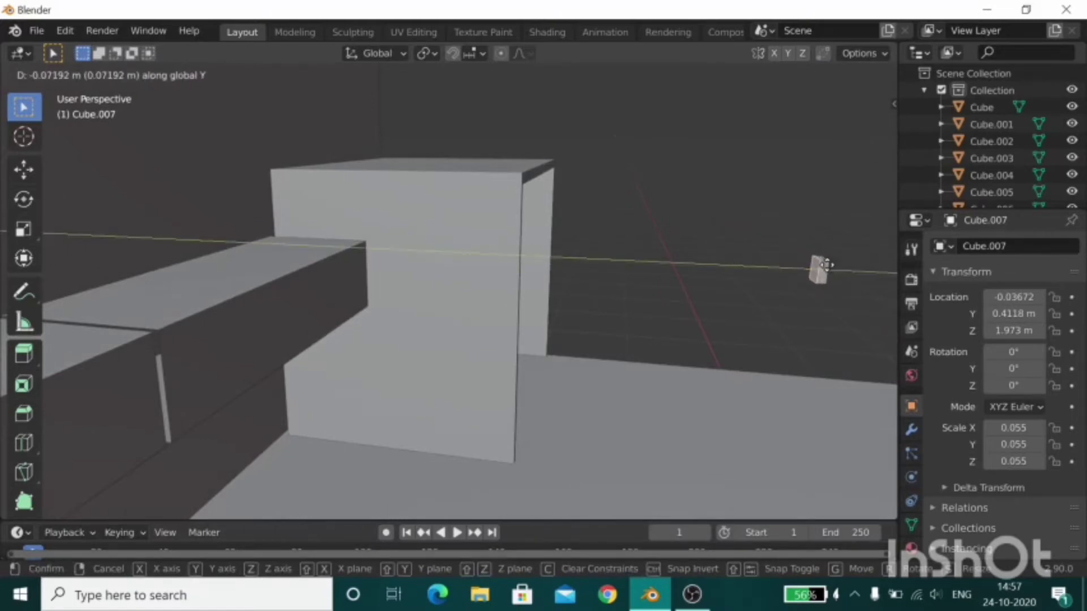
pyautogui.click(824, 265)
# Inset and extrude the small cube's face to form a knob.
pyautogui.press('Tab')
pyautogui.press('i')
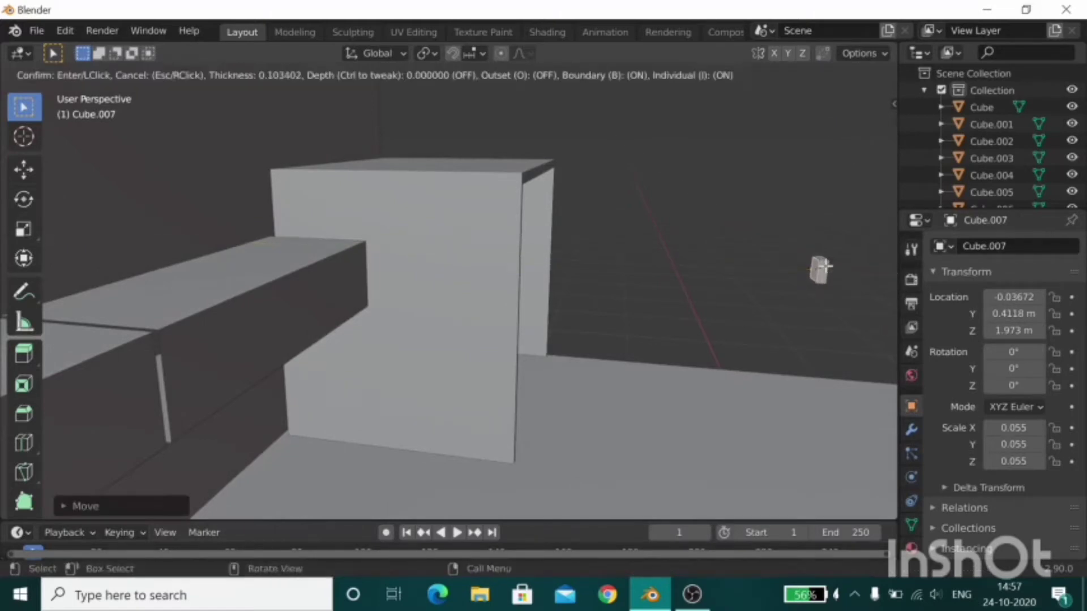
pyautogui.click(820, 267)
pyautogui.press('e')
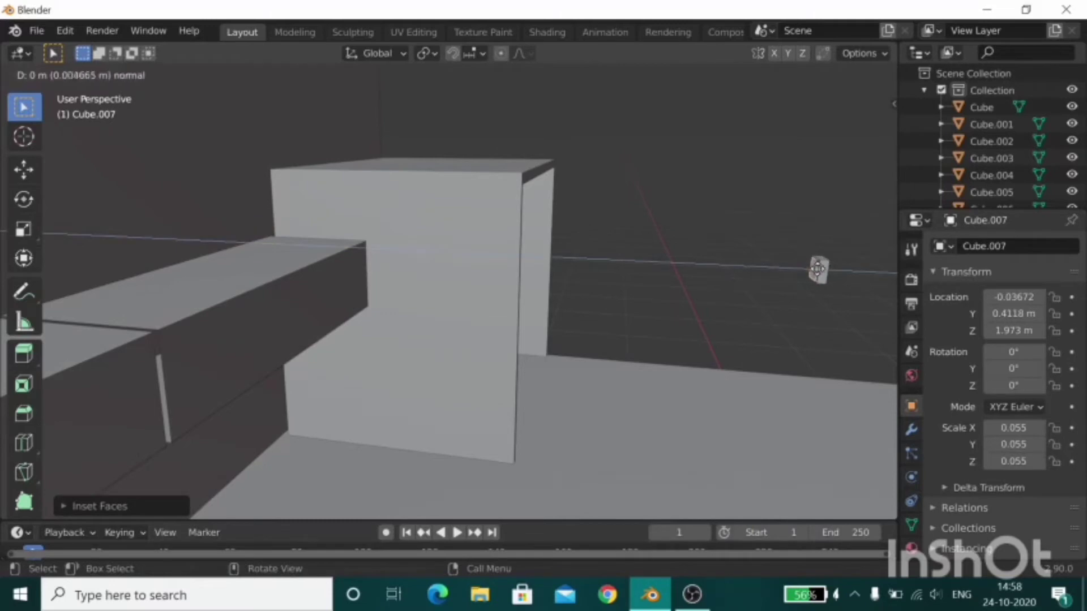
pyautogui.click(815, 272)
pyautogui.press('KP_Decimal')
# Scale the knob cube Cube.007 to 0.044 and move it near the cabinets.
pyautogui.moveTo(720, 270); pyautogui.dragTo(601, 310, button='middle')
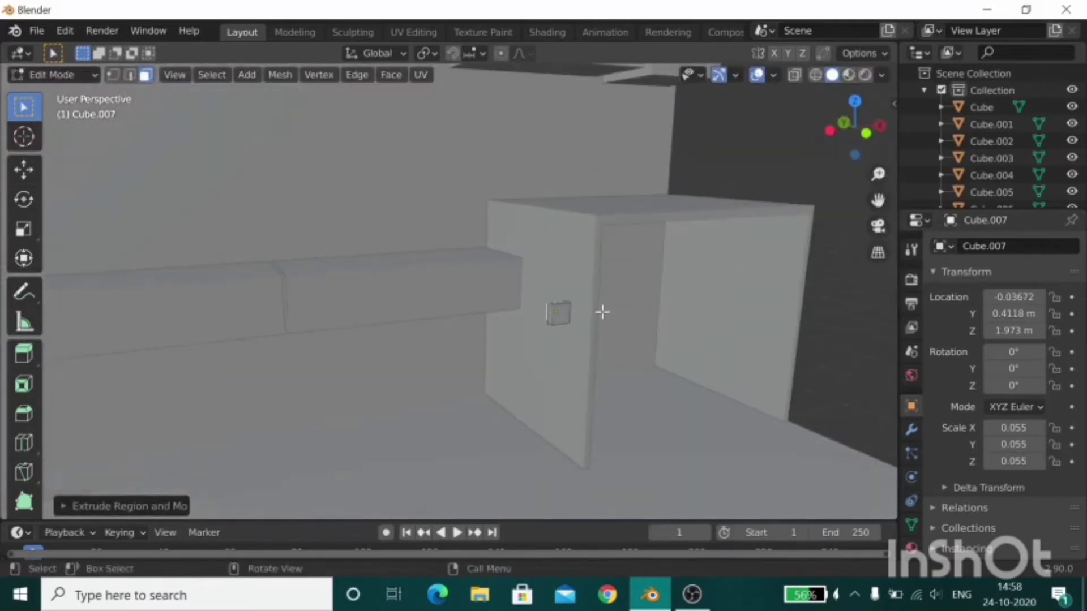
pyautogui.press('Tab')
pyautogui.press('s')
pyautogui.click(606, 311)
pyautogui.press('g')
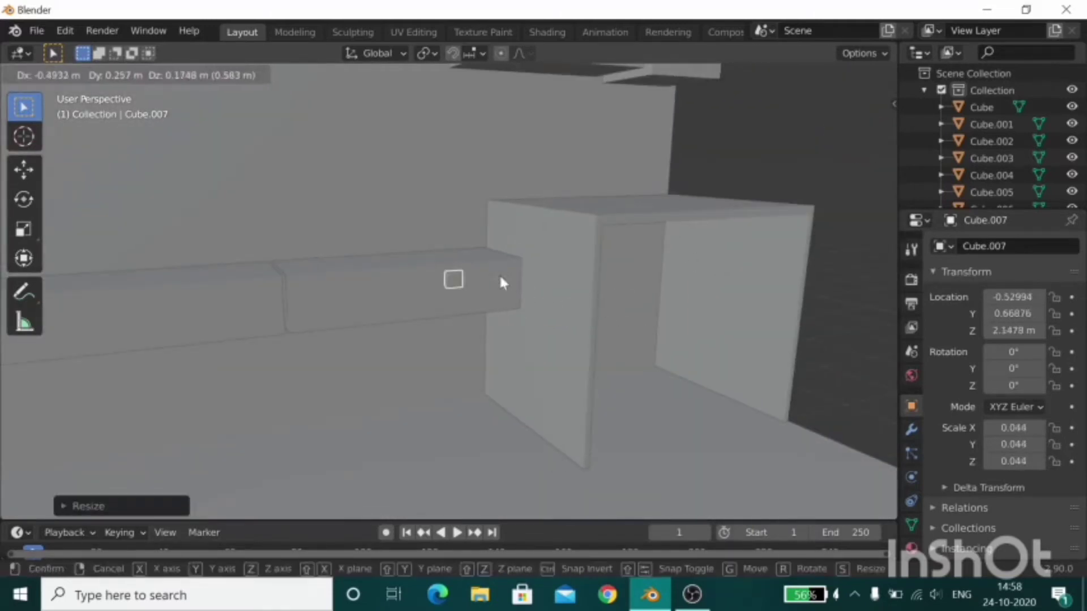
pyautogui.click(495, 280)
pyautogui.moveTo(495, 280)
pyautogui.mouseDown(button='middle')
pyautogui.moveTo(476, 327)
pyautogui.moveTo(315, 310)
pyautogui.mouseUp(button='middle')
# Move the knob toward the cabinets and check it from the side views.
pyautogui.press('g')
pyautogui.click(651, 257)
pyautogui.scroll(3, 682, 250)
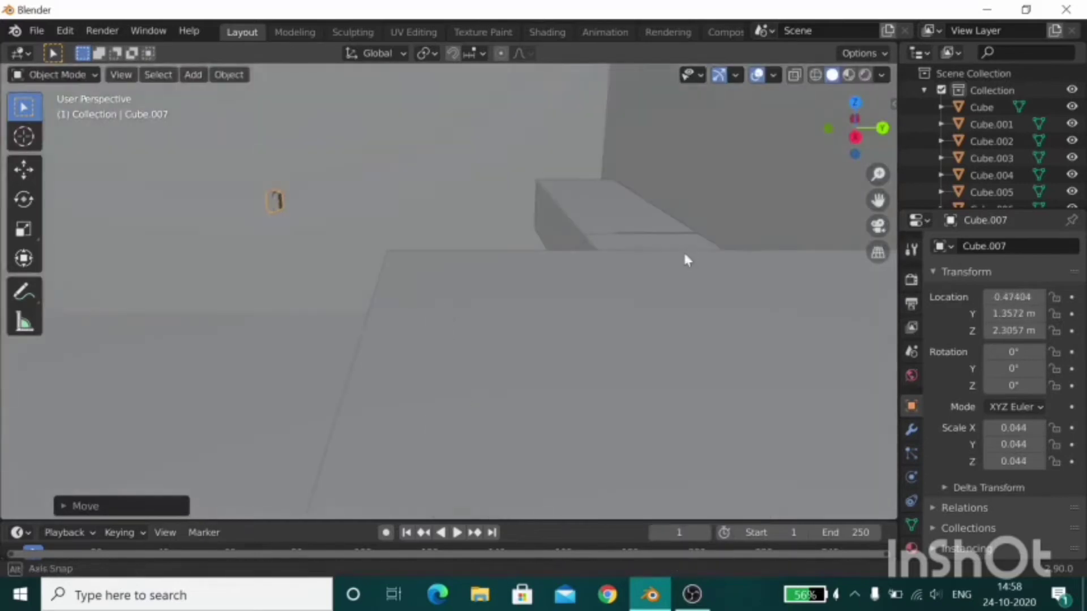
pyautogui.press('KP_3')
pyautogui.moveTo(589, 258); pyautogui.dragTo(752, 284, button='middle')
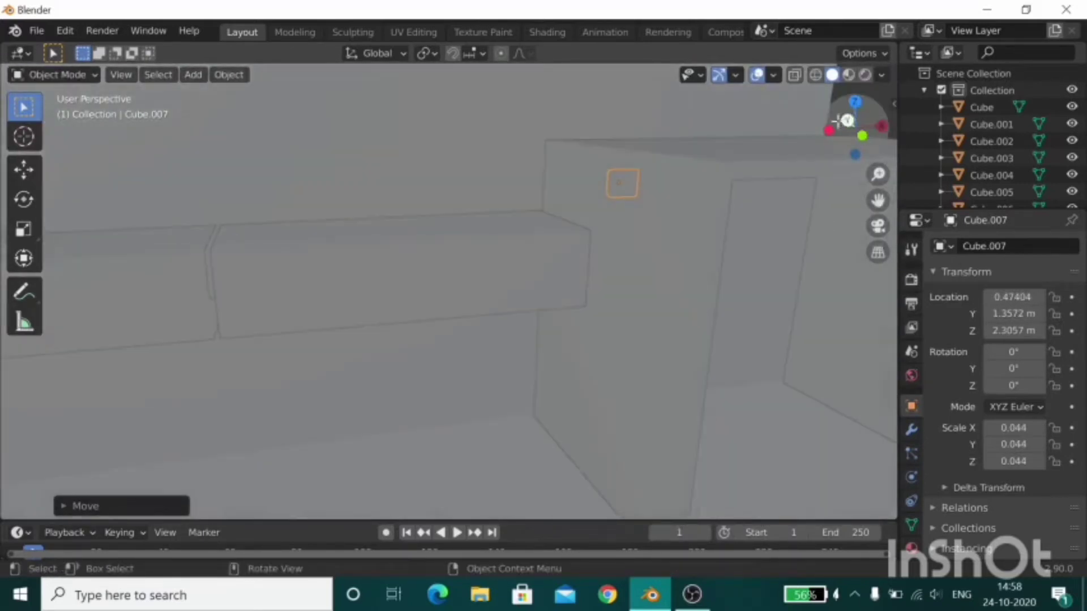
pyautogui.press('ctrl+KP_3')
pyautogui.press('KP_5')
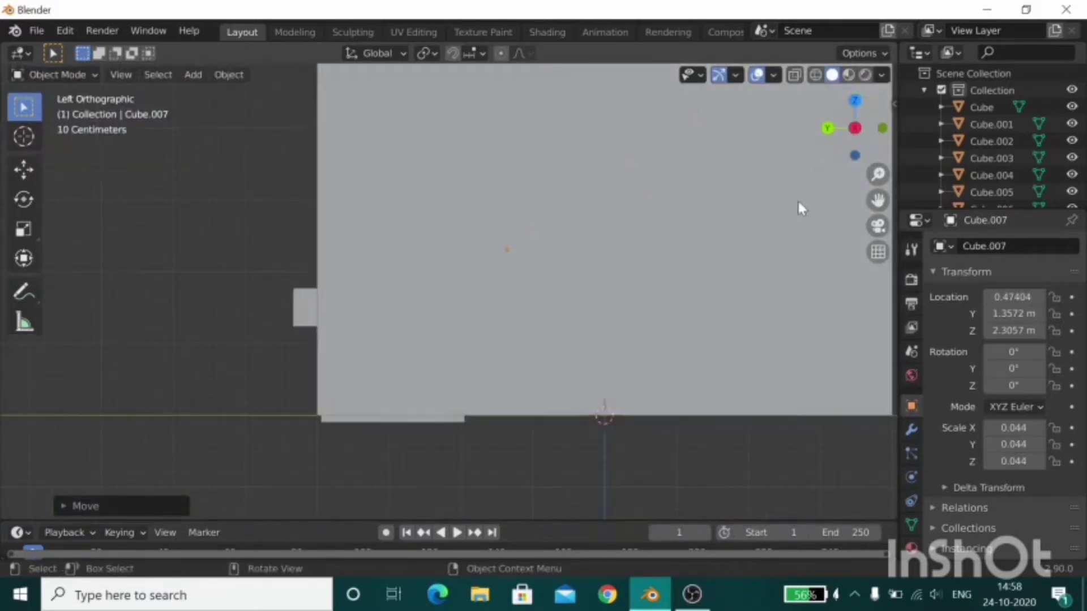
pyautogui.scroll(-5, 800, 206)
pyautogui.moveTo(800, 204)
pyautogui.mouseDown(button='middle')
pyautogui.moveTo(575, 187)
pyautogui.moveTo(408, 216)
pyautogui.moveTo(311, 266)
pyautogui.mouseUp(button='middle')
# Move the knob along Y toward the low cabinet front.
pyautogui.press('g')
pyautogui.click(376, 286)
pyautogui.scroll(3, 498, 300)
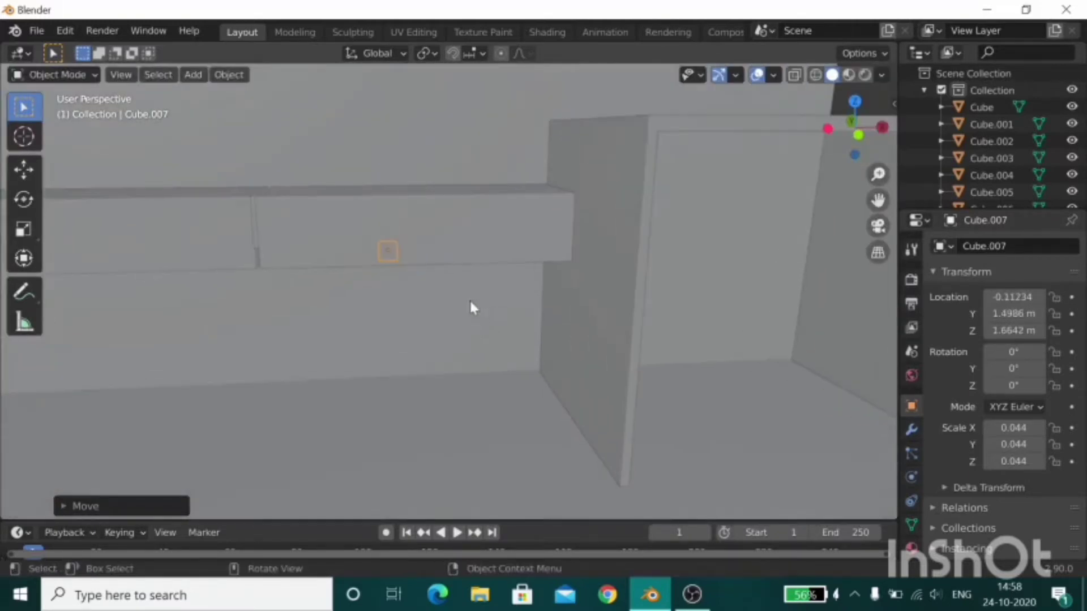
pyautogui.press('g')
pyautogui.press('y')
pyautogui.click(351, 272)
pyautogui.moveTo(351, 271)
pyautogui.mouseDown(button='middle')
pyautogui.moveTo(747, 257)
pyautogui.moveTo(740, 243)
pyautogui.mouseUp(button='middle')
# Push the knob further along Y and lower it along Z.
pyautogui.press('g')
pyautogui.press('y')
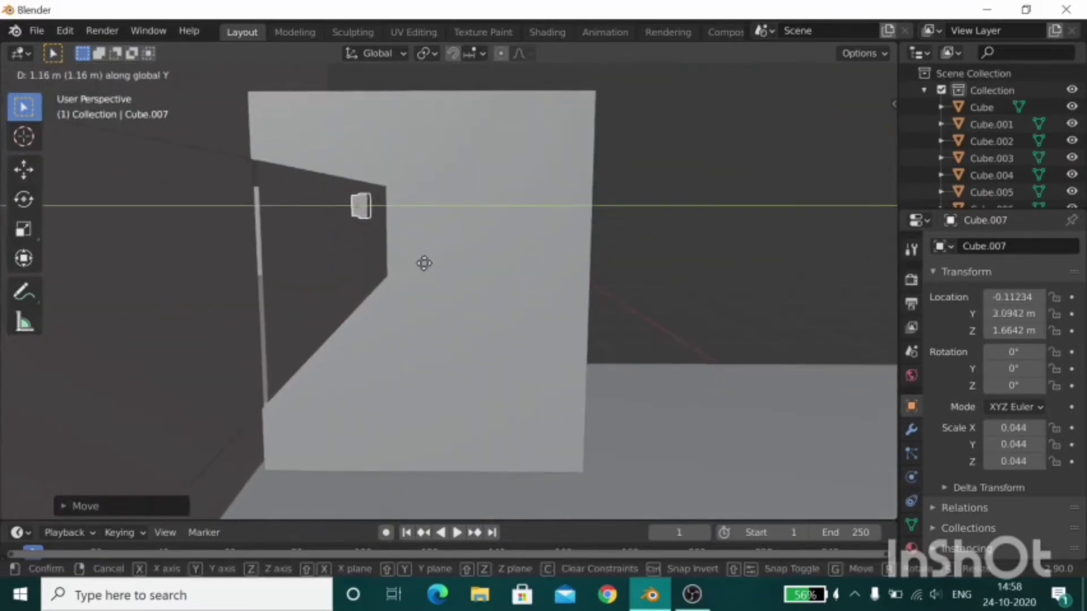
pyautogui.click(400, 262)
pyautogui.press('g')
pyautogui.press('z')
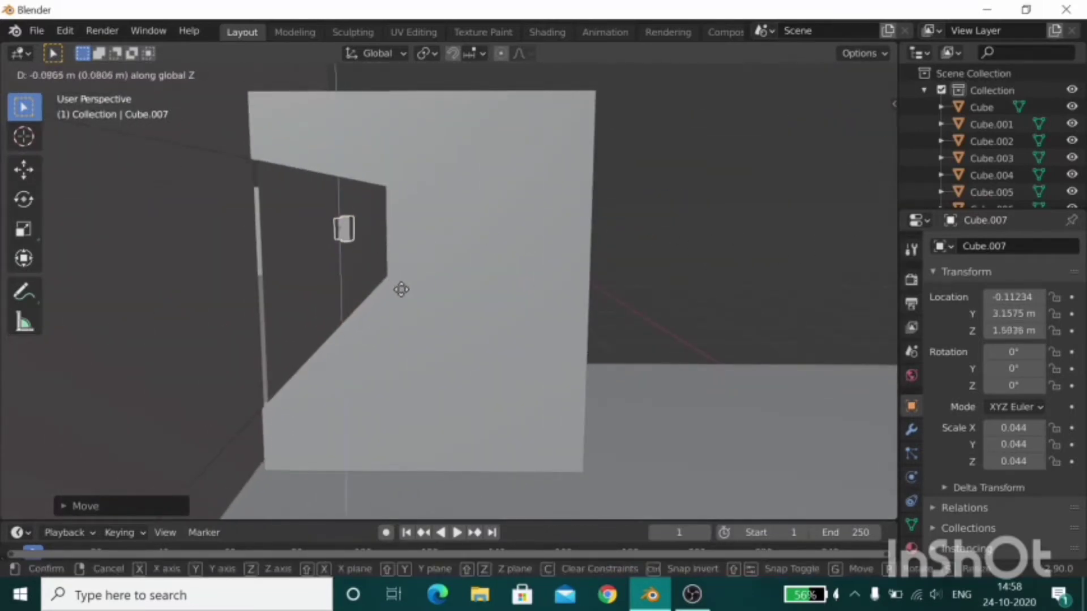
pyautogui.click(400, 289)
# In front view, position the knob on the lower drawer front.
pyautogui.scroll(4, 510, 286)
pyautogui.click(847, 124)
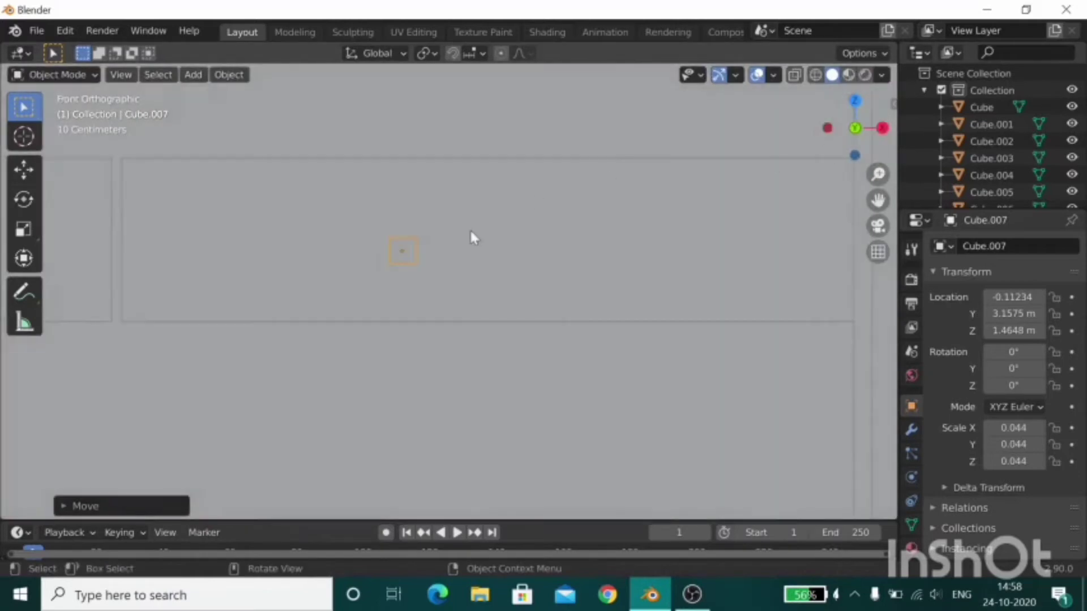
pyautogui.press('g')
pyautogui.press('y')
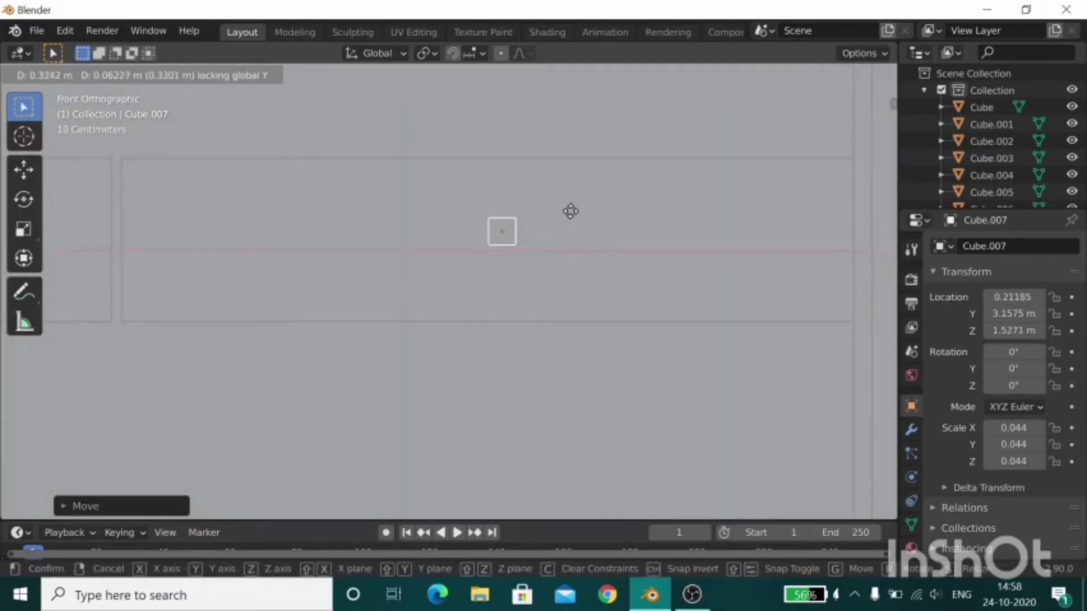
pyautogui.click(571, 211)
pyautogui.scroll(-3, 566, 214)
# Duplicate the knob along X onto the neighbouring drawer as Cube.008 at X -2.349 m.
pyautogui.hotkey('shift', 'd')
pyautogui.press('x')
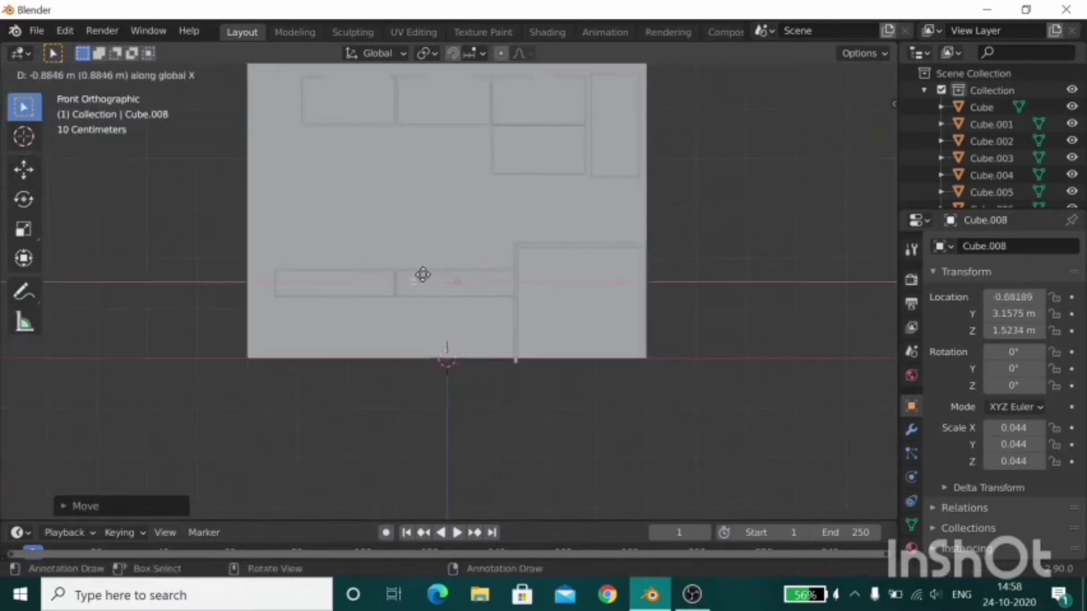
pyautogui.click(358, 282)
pyautogui.press('Tab')
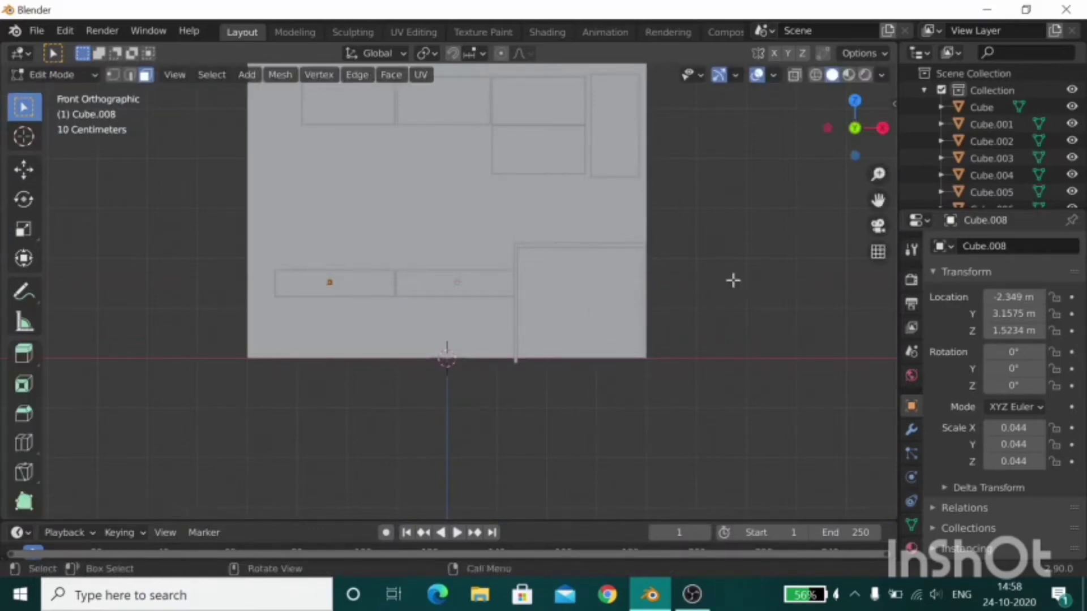
pyautogui.press('Tab')
pyautogui.moveTo(732, 279)
pyautogui.mouseDown(button='middle')
pyautogui.moveTo(733, 296)
pyautogui.moveTo(458, 284)
pyautogui.mouseUp(button='middle')
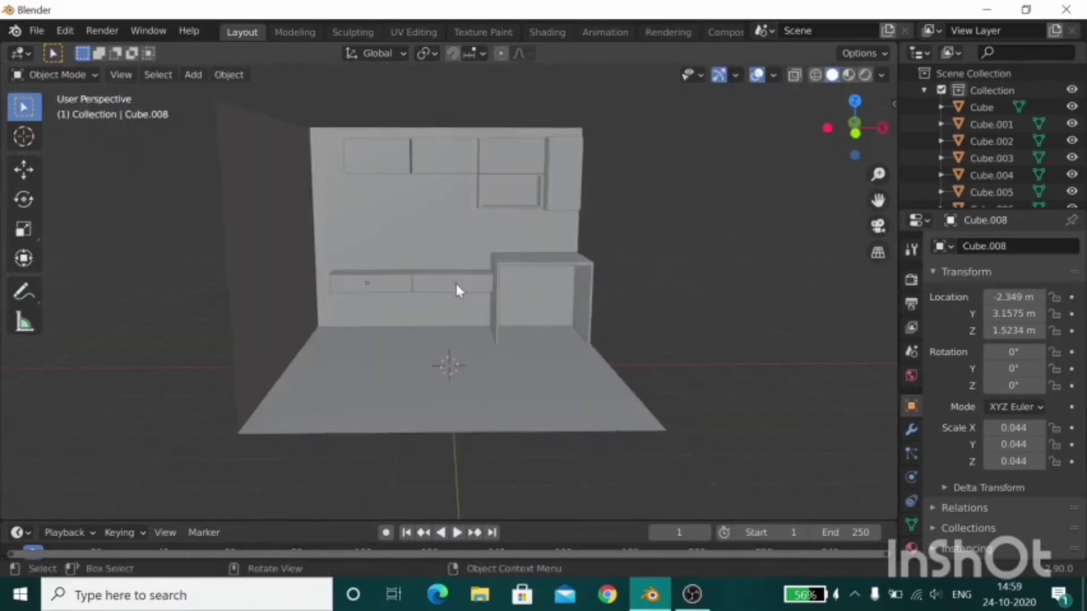
# Duplicate the knob onto an upper wall cabinet door, keeping its depth fixed.
pyautogui.press('g')
pyautogui.press('Escape')
pyautogui.hotkey('shift', 'd')
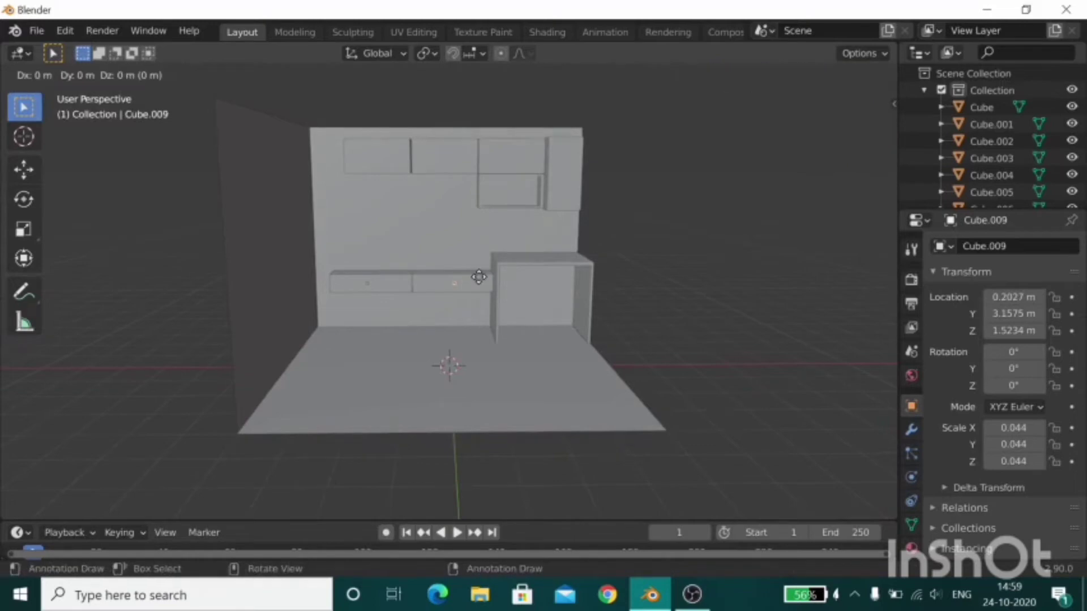
pyautogui.hotkey('shift', 'y')
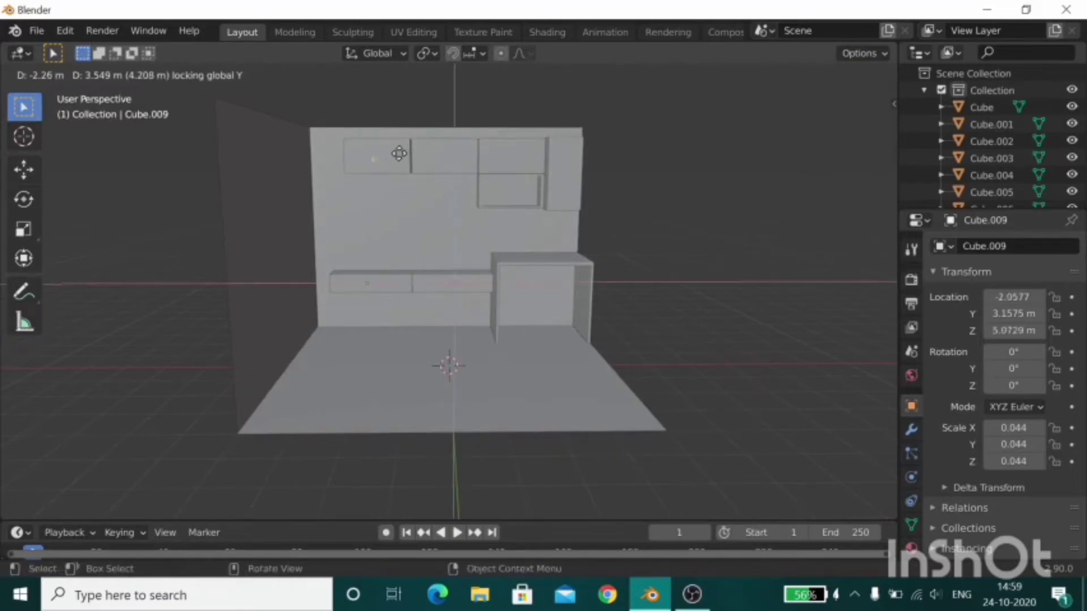
pyautogui.click(399, 156)
pyautogui.moveTo(600, 210)
pyautogui.mouseDown(button='middle')
pyautogui.moveTo(445, 204)
pyautogui.moveTo(562, 208)
pyautogui.moveTo(589, 230)
pyautogui.mouseUp(button='middle')
# Place two more knob copies on the next upper cabinets, Cube.011 at X 1.8471 m.
pyautogui.hotkey('shift', 'd')
pyautogui.press('x')
pyautogui.click(616, 212)
pyautogui.hotkey('shift', 'd')
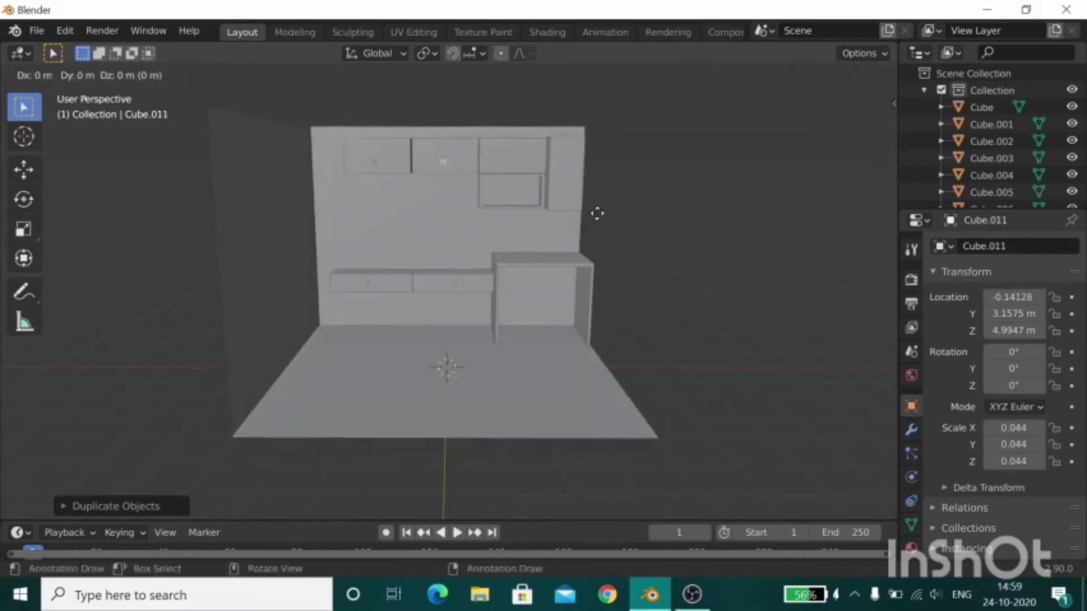
pyautogui.click(667, 229)
pyautogui.moveTo(719, 237)
pyautogui.mouseDown(button='middle')
pyautogui.moveTo(708, 229)
pyautogui.moveTo(672, 303)
pyautogui.moveTo(654, 294)
pyautogui.moveTo(706, 332)
pyautogui.moveTo(714, 293)
pyautogui.mouseUp(button='middle')
pyautogui.scroll(3, 720, 313)
pyautogui.scroll(-1, 640, 399)
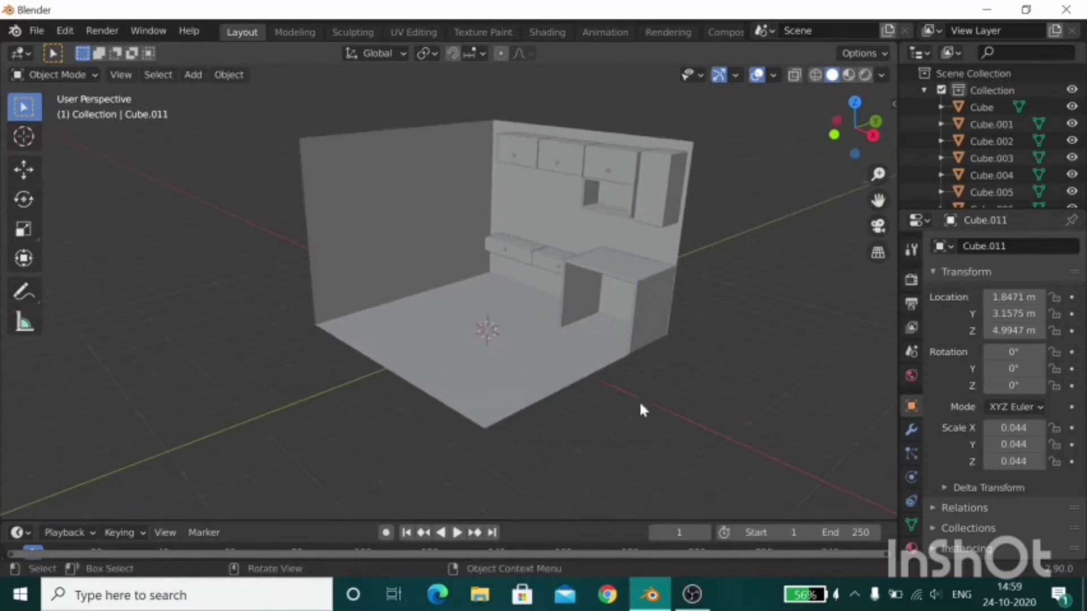
pyautogui.keyDown('shift'); pyautogui.moveTo(754, 421); pyautogui.dragTo(730, 451, button='middle'); pyautogui.keyUp('shift')
pyautogui.scroll(3, 730, 451)
# Set the 3D cursor on the floor by the left wall and add a cube there.
pyautogui.scroll(-2, 730, 451)
pyautogui.hotkey('shift', 'a')
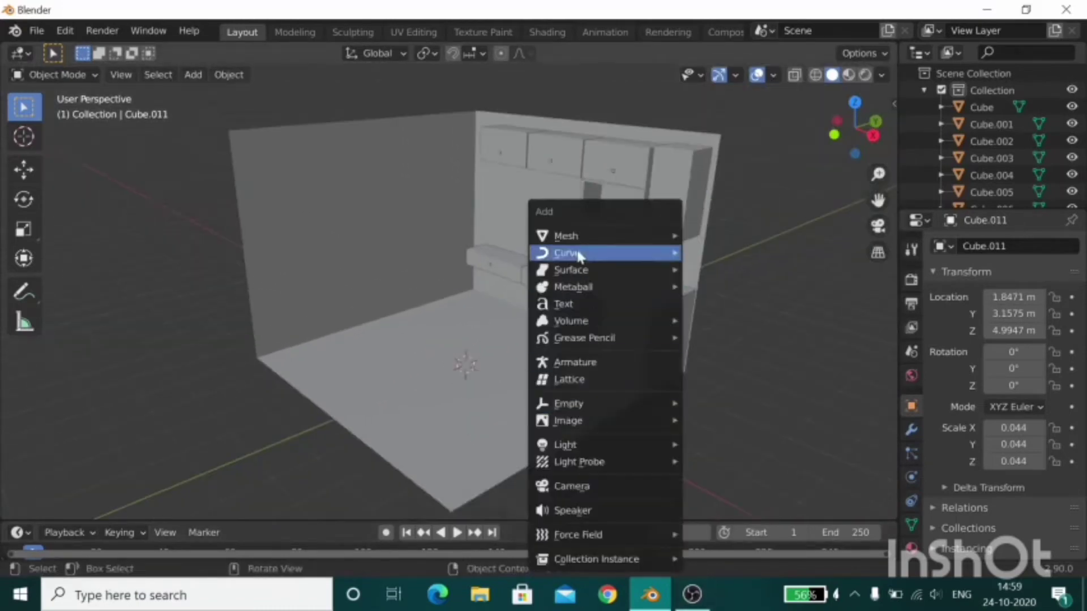
pyautogui.press('Escape')
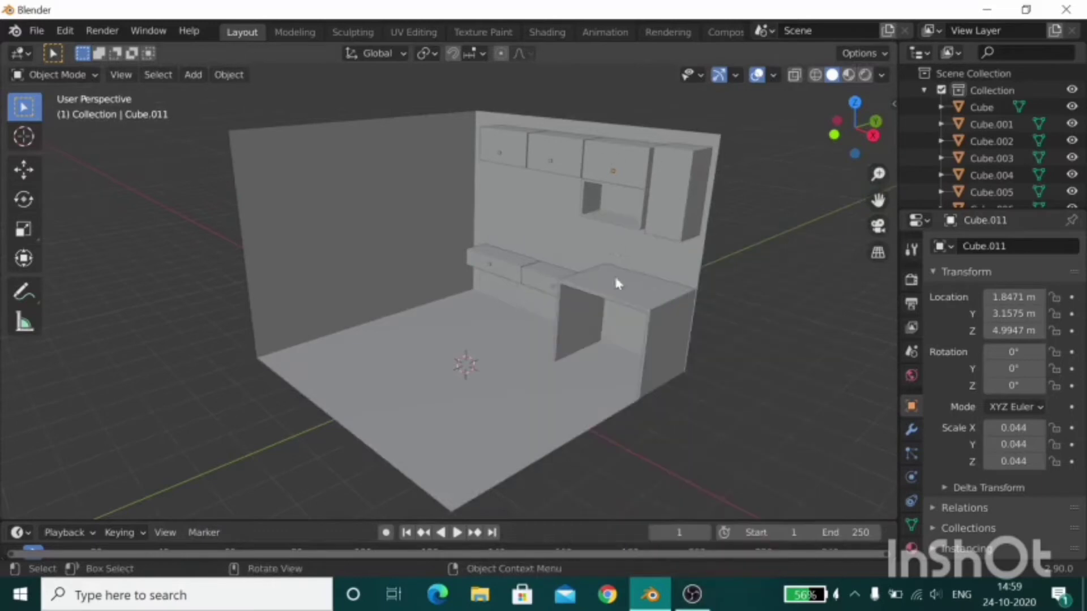
pyautogui.moveTo(613, 274)
pyautogui.mouseDown(button='middle')
pyautogui.moveTo(749, 304)
pyautogui.moveTo(634, 355)
pyautogui.mouseUp(button='middle')
pyautogui.keyDown('shift'); pyautogui.rightClick(287, 351); pyautogui.keyUp('shift')
pyautogui.hotkey('shift', 'a')
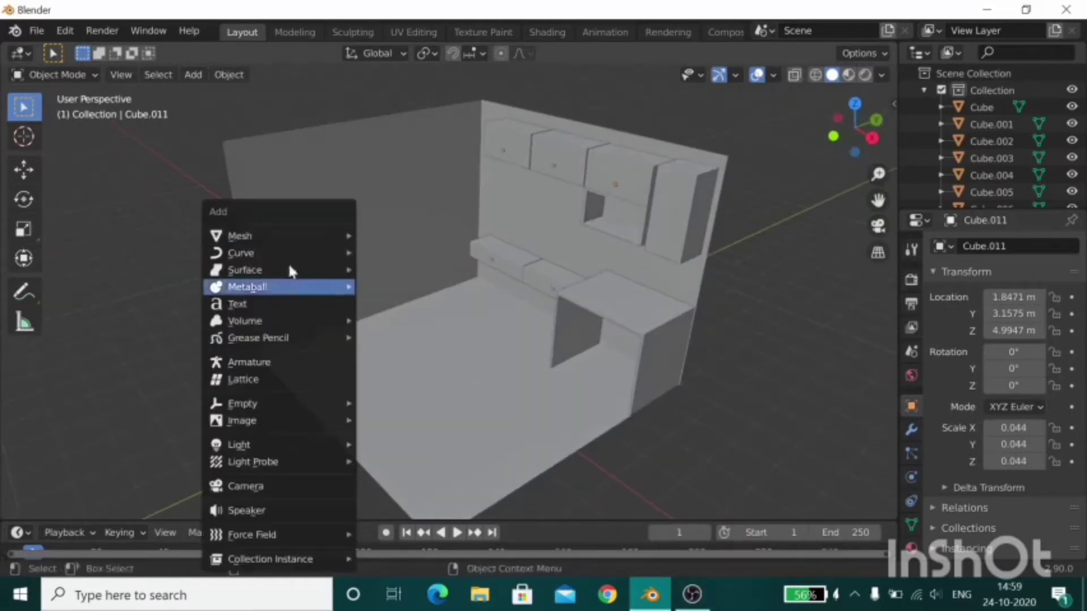
pyautogui.click(396, 249)
# Stretch the cube to 2.214 on Z and raise it onto the floor at Z 2.1591 m.
pyautogui.press('s')
pyautogui.press('z')
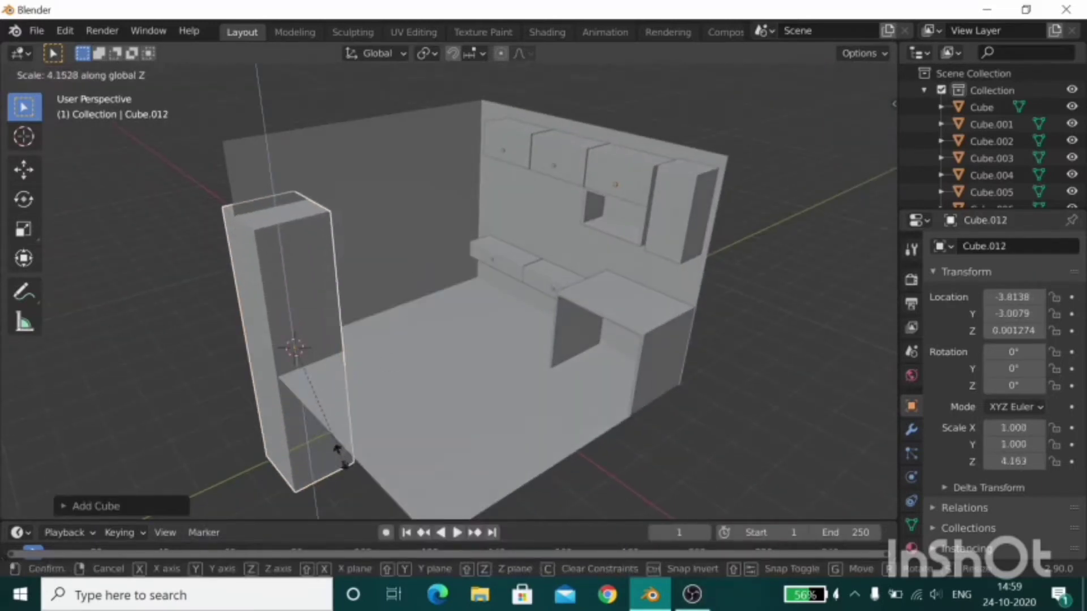
pyautogui.click(335, 447)
pyautogui.press('s')
pyautogui.press('z')
pyautogui.press('g')
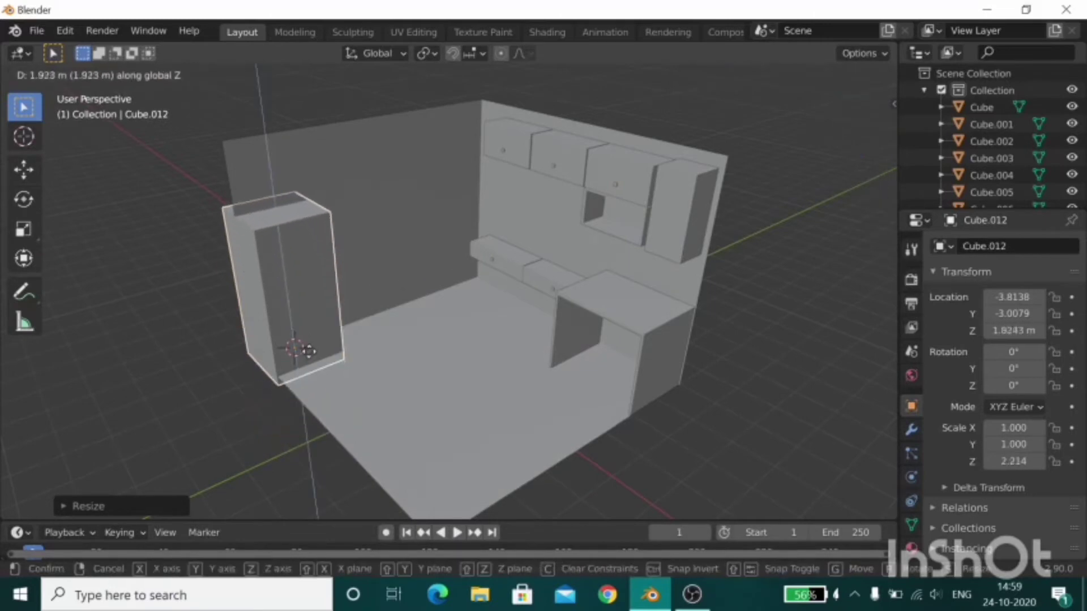
pyautogui.click(309, 345)
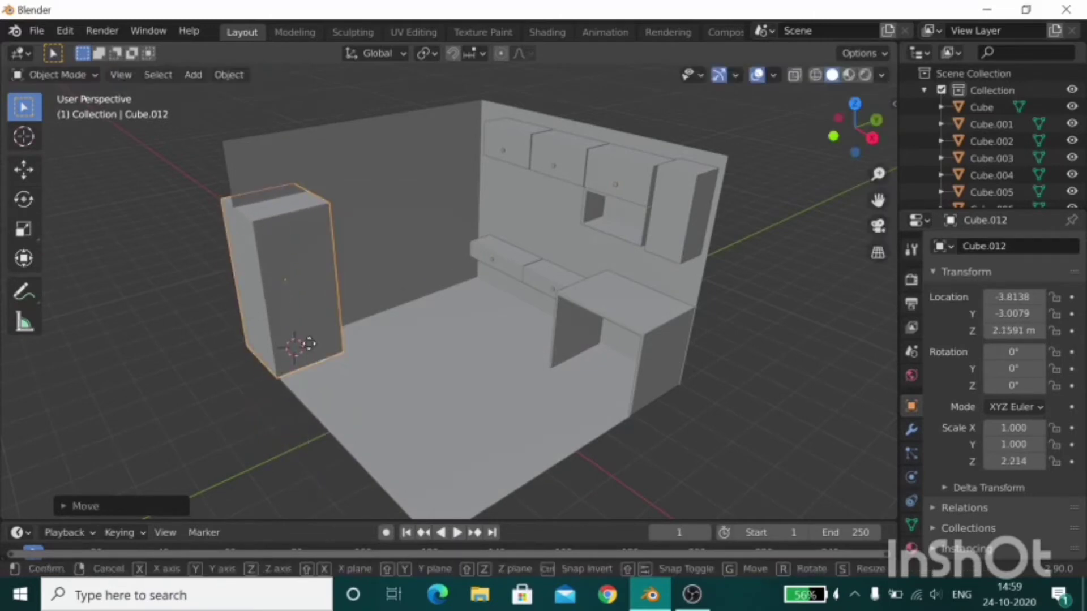
# Move the tall box along Y against the left wall.
pyautogui.press('g')
pyautogui.press('y')
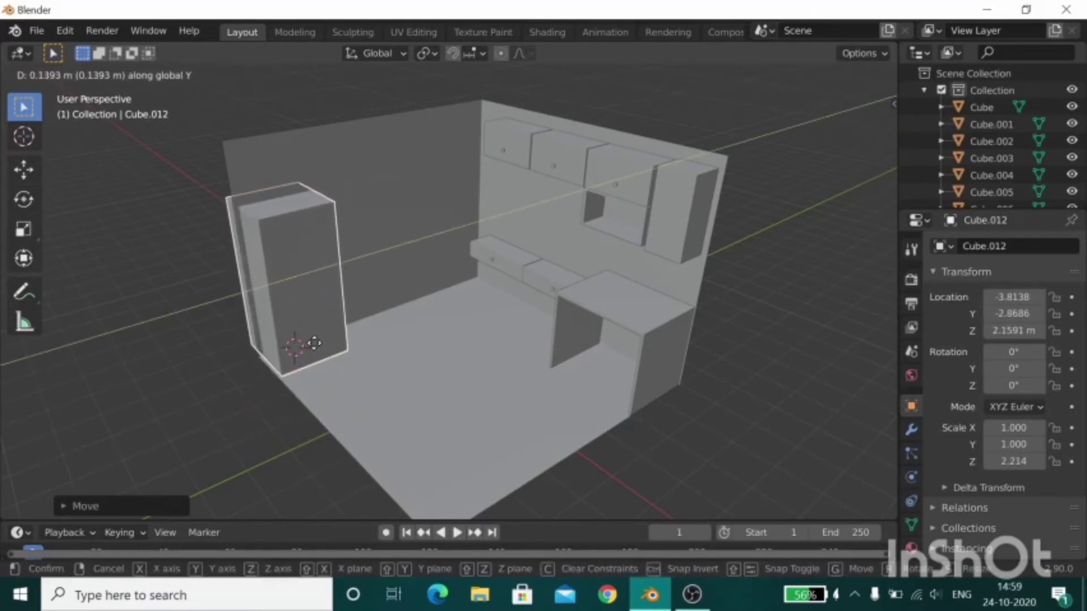
pyautogui.click(328, 364)
pyautogui.moveTo(327, 364); pyautogui.dragTo(416, 351, button='middle')
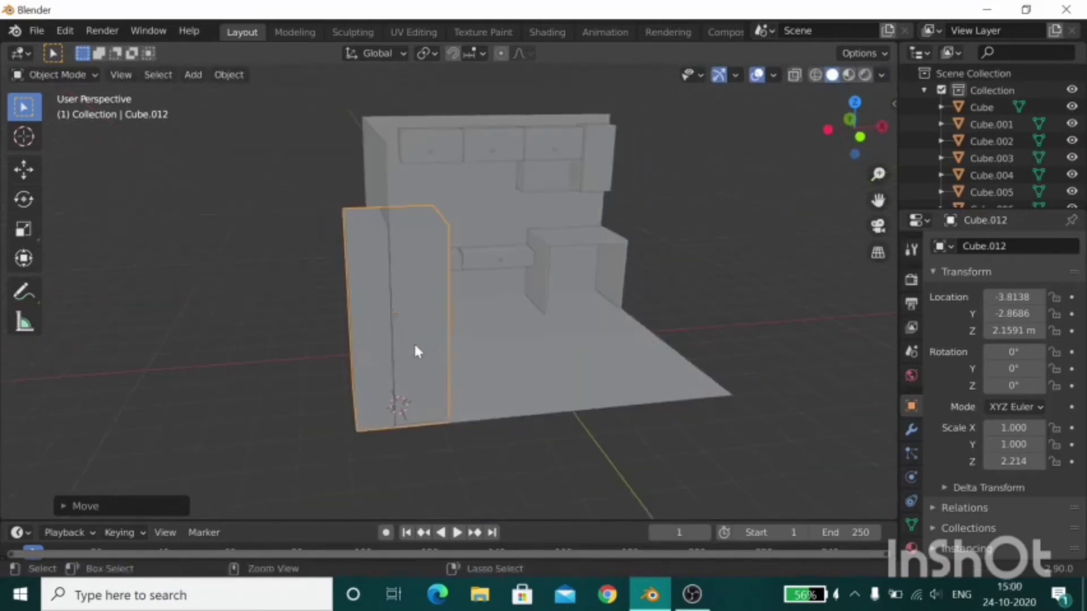
# Add a loop cut near the wardrobe box's top and delete one of its faces.
pyautogui.press('Tab')
pyautogui.hotkey('ctrl', 'r')
pyautogui.click(376, 235)
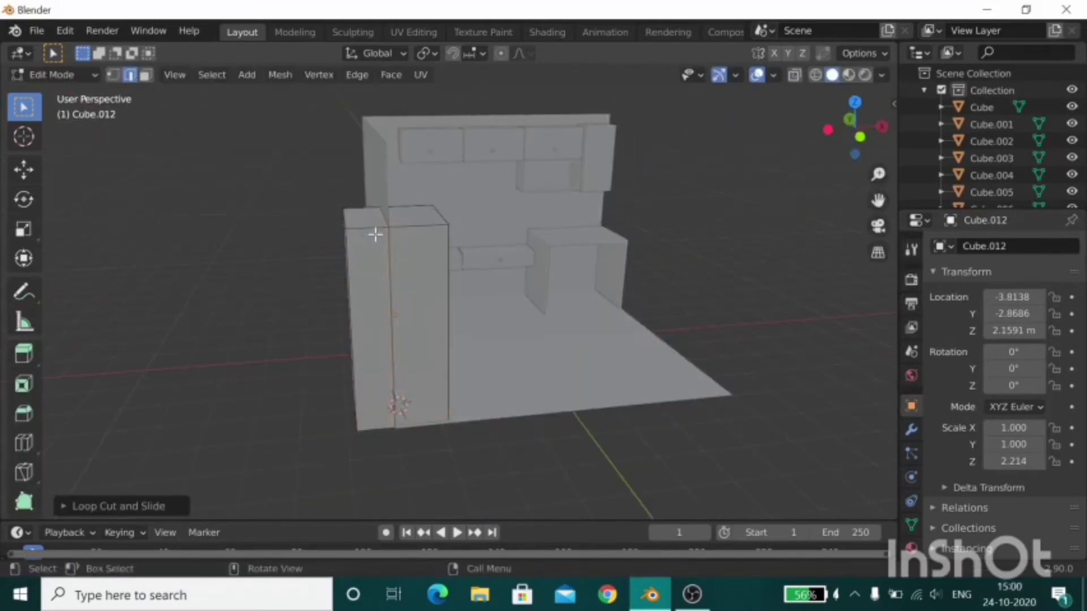
pyautogui.press('3')
pyautogui.moveTo(361, 242)
pyautogui.mouseDown(button='middle')
pyautogui.moveTo(558, 315)
pyautogui.moveTo(567, 275)
pyautogui.moveTo(633, 194)
pyautogui.moveTo(660, 221)
pyautogui.moveTo(442, 388)
pyautogui.moveTo(319, 332)
pyautogui.mouseUp(button='middle')
pyautogui.press('x')
pyautogui.click(494, 376)
pyautogui.press('Tab')
# Duplicate the wardrobe box along Y to stand beside the first one.
pyautogui.hotkey('shift', 'd')
pyautogui.press('y')
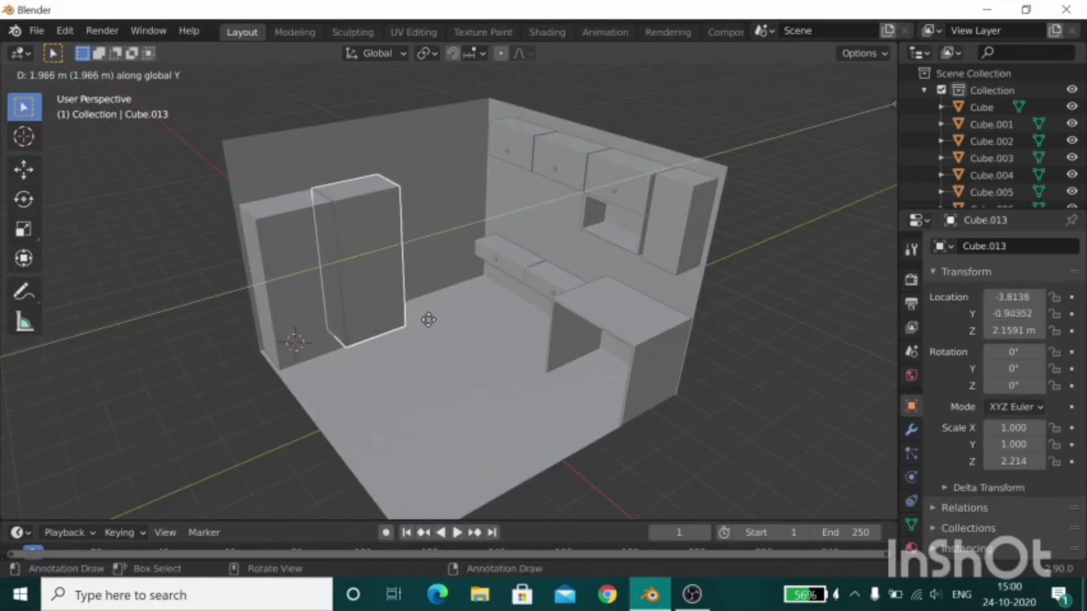
pyautogui.click(428, 320)
pyautogui.moveTo(522, 342); pyautogui.dragTo(440, 315, button='middle')
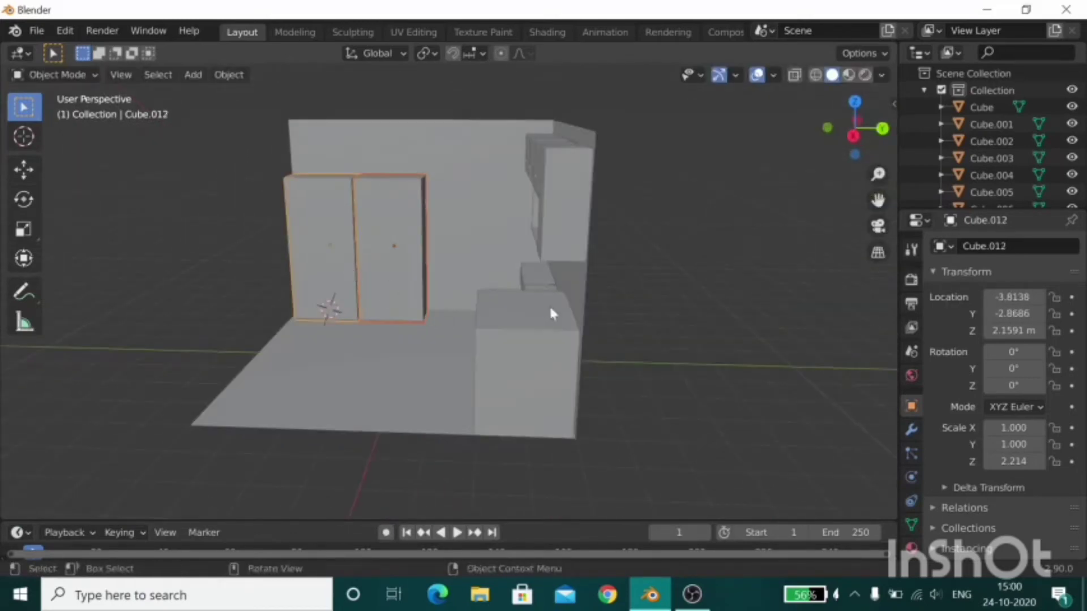
# Narrow the wardrobe to 0.882 on Y and move it along Y to -3.0973.
pyautogui.press('s')
pyautogui.press('y')
pyautogui.click(432, 344)
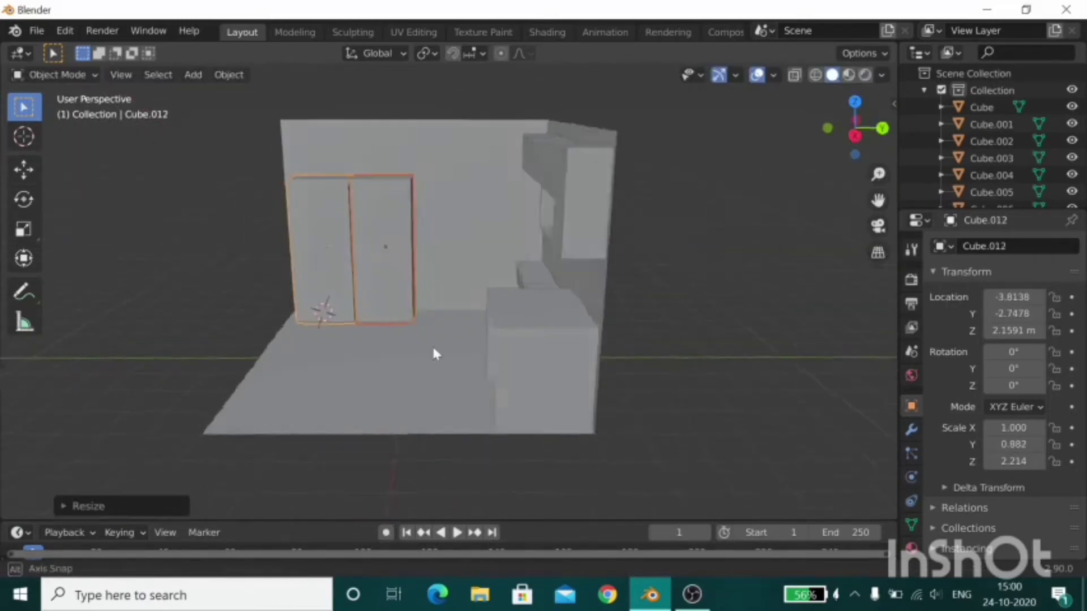
pyautogui.press('g')
pyautogui.moveTo(431, 345)
pyautogui.mouseDown(button='middle')
pyautogui.moveTo(468, 367)
pyautogui.moveTo(587, 370)
pyautogui.moveTo(560, 374)
pyautogui.mouseUp(button='middle')
pyautogui.press('y')
pyautogui.click(447, 347)
pyautogui.scroll(4, 468, 367)
pyautogui.scroll(2, 586, 370)
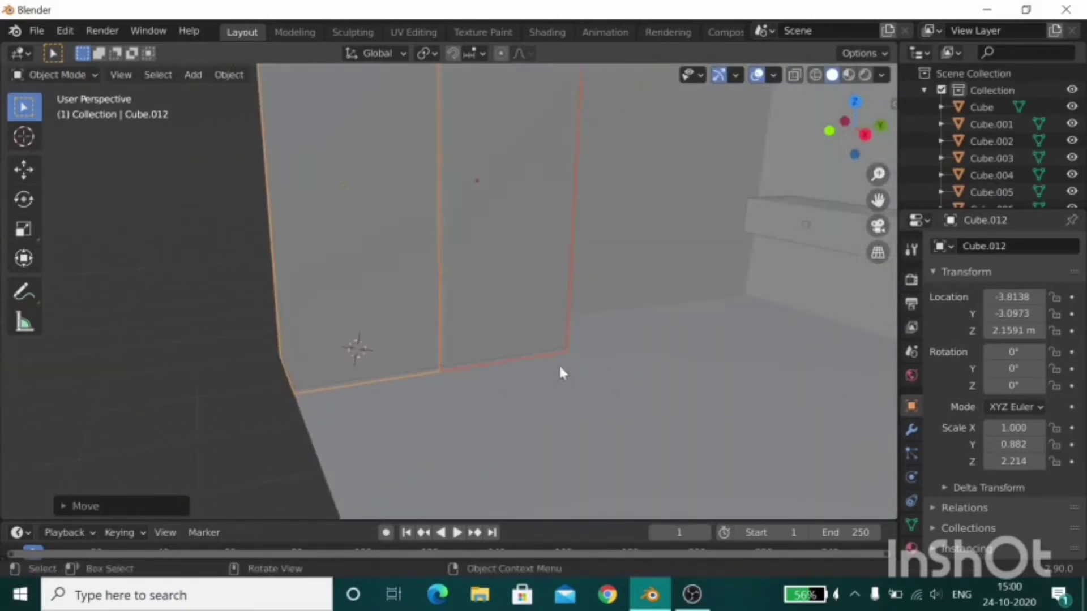
# Add a loop cut near the bottom of the left wardrobe panel, Cube.012.
pyautogui.press('Tab')
pyautogui.hotkey('ctrl', 'r')
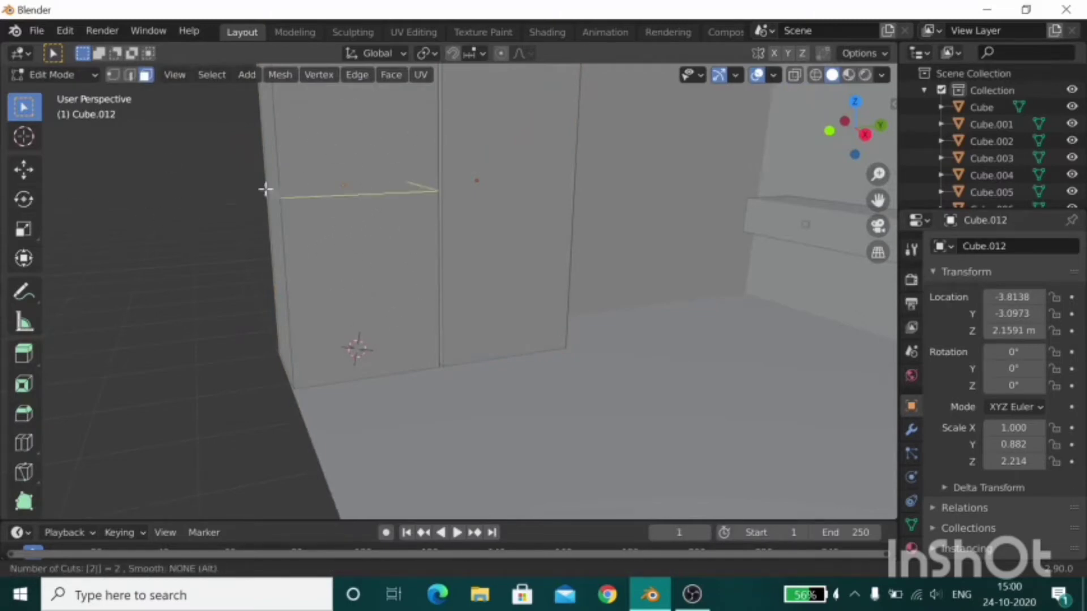
pyautogui.scroll(-3, 332, 207)
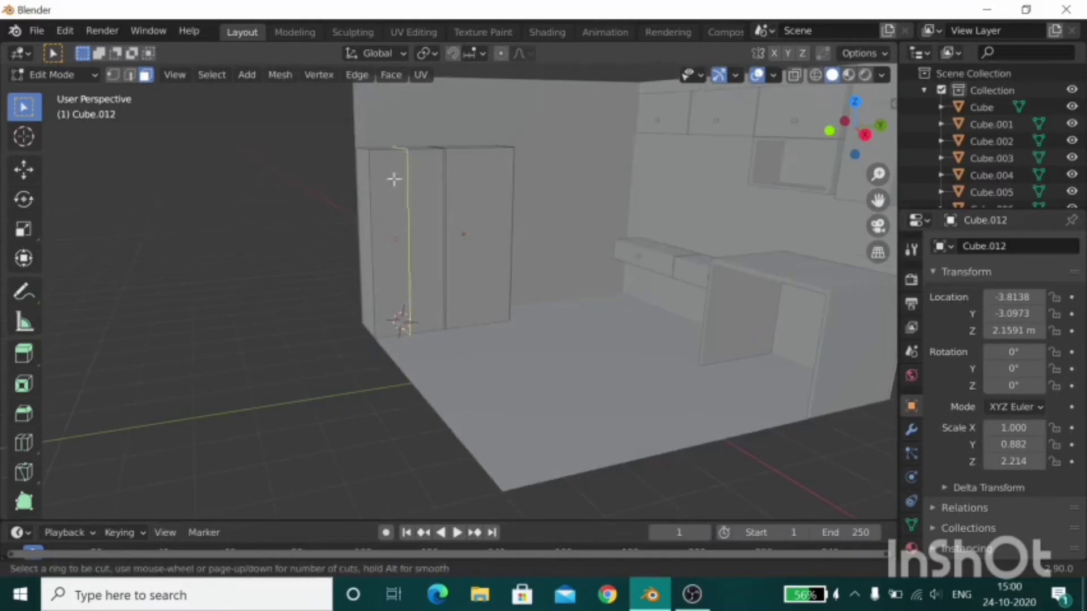
pyautogui.click(376, 225)
pyautogui.click(381, 289)
pyautogui.scroll(2, 424, 318)
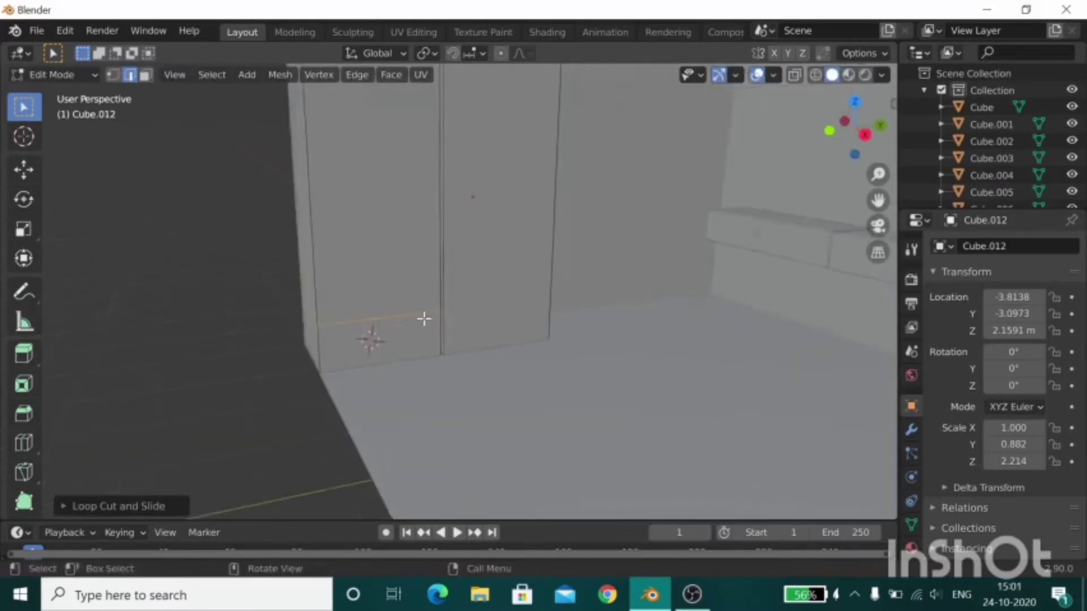
pyautogui.scroll(1, 427, 323)
pyautogui.scroll(2, 313, 351)
# Separate the bottom strip's faces into their own object, Cube.014.
pyautogui.click(250, 373)
pyautogui.keyDown('shift'); pyautogui.click(369, 363); pyautogui.keyUp('shift')
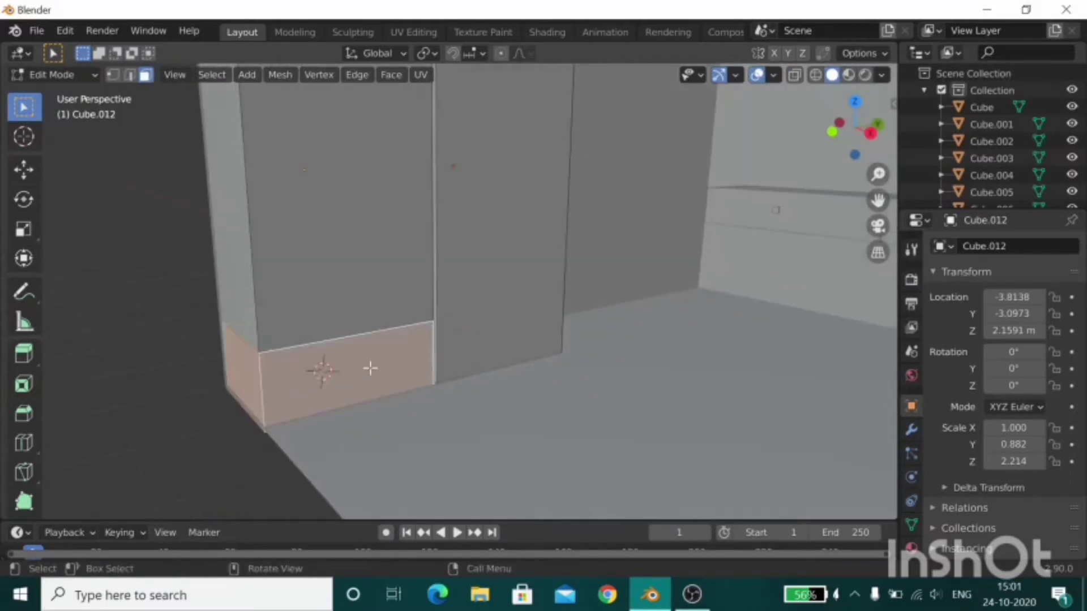
pyautogui.press('p')
pyautogui.click(372, 368)
pyautogui.moveTo(377, 320)
pyautogui.mouseDown(button='middle')
pyautogui.moveTo(394, 352)
pyautogui.moveTo(376, 328)
pyautogui.mouseUp(button='middle')
# Nudge the separated bottom piece vertically along Z.
pyautogui.press('z')
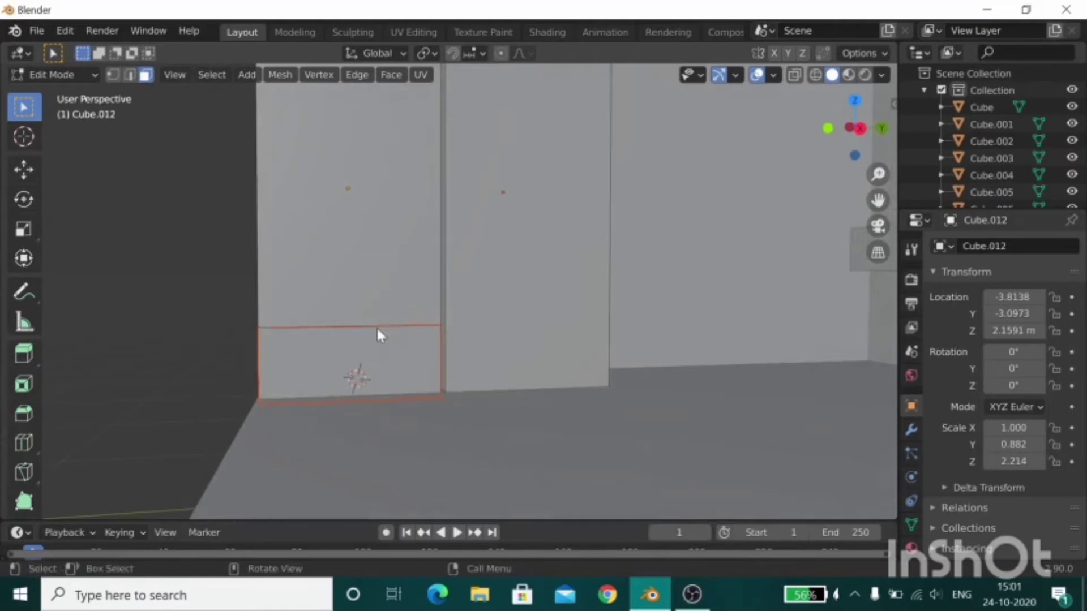
pyautogui.press('Tab')
pyautogui.press('g')
pyautogui.press('z')
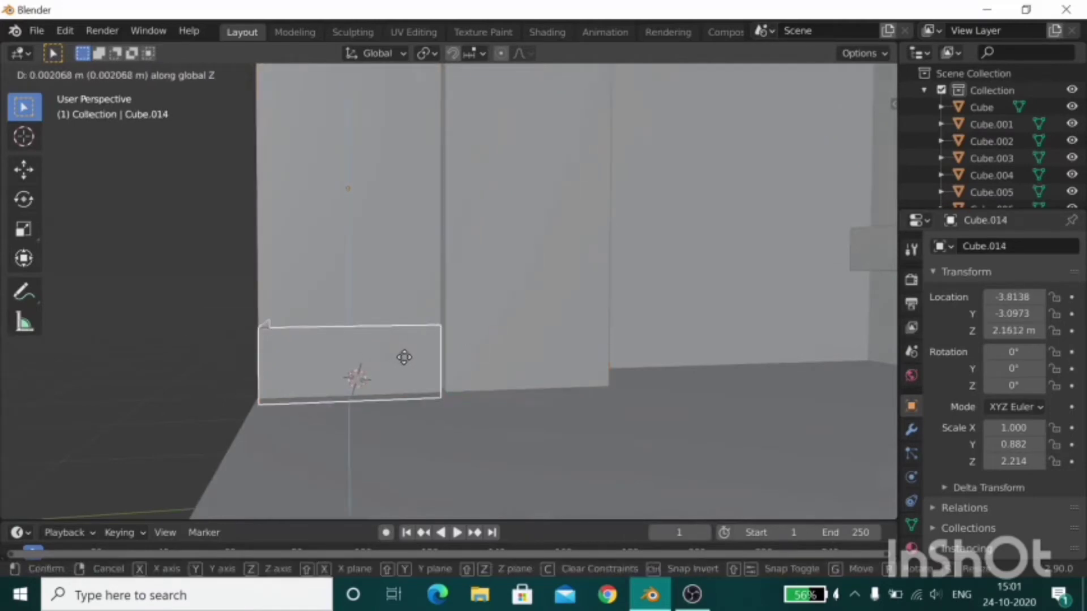
pyautogui.click(215, 334)
# Select the right wardrobe panel, Cube.013, and enter Edit Mode.
pyautogui.moveTo(215, 334)
pyautogui.mouseDown(button='middle')
pyautogui.moveTo(424, 365)
pyautogui.moveTo(409, 353)
pyautogui.moveTo(468, 326)
pyautogui.mouseUp(button='middle')
pyautogui.click(513, 283)
pyautogui.press('Tab')
# Add a loop cut near the bottom of the right wardrobe panel.
pyautogui.hotkey('ctrl', 'r')
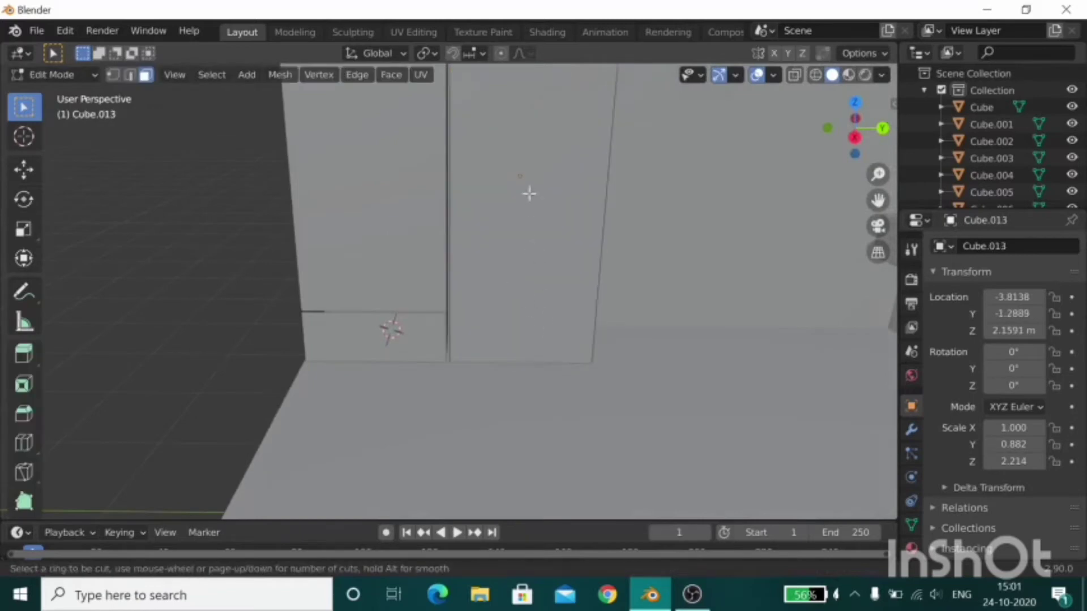
pyautogui.click(462, 249)
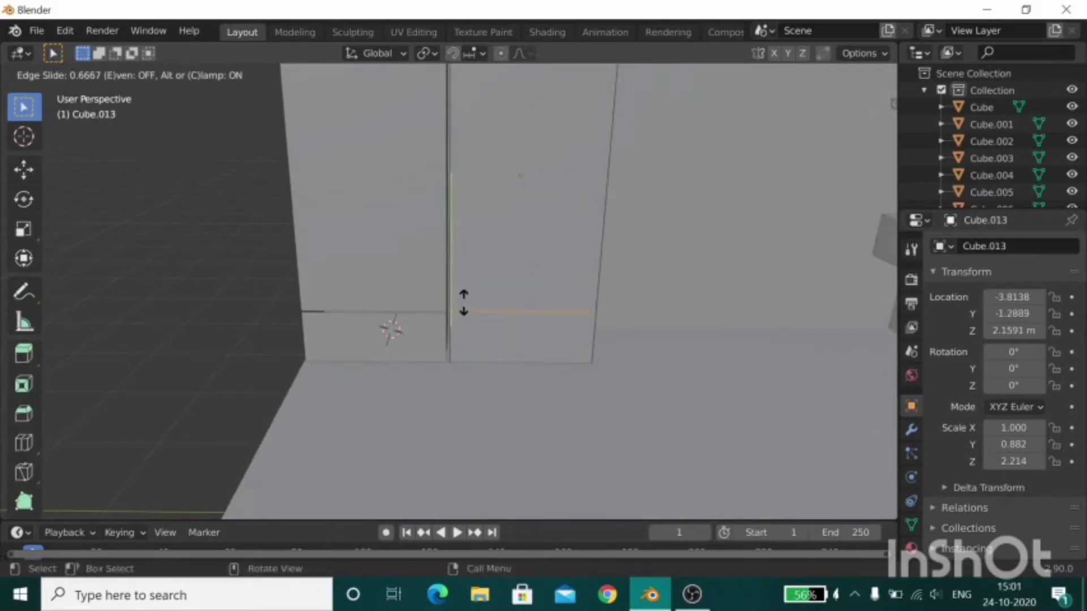
pyautogui.click(467, 305)
pyautogui.press('Tab')
pyautogui.moveTo(467, 303)
pyautogui.mouseDown(button='middle')
pyautogui.moveTo(454, 304)
pyautogui.moveTo(495, 311)
pyautogui.mouseUp(button='middle')
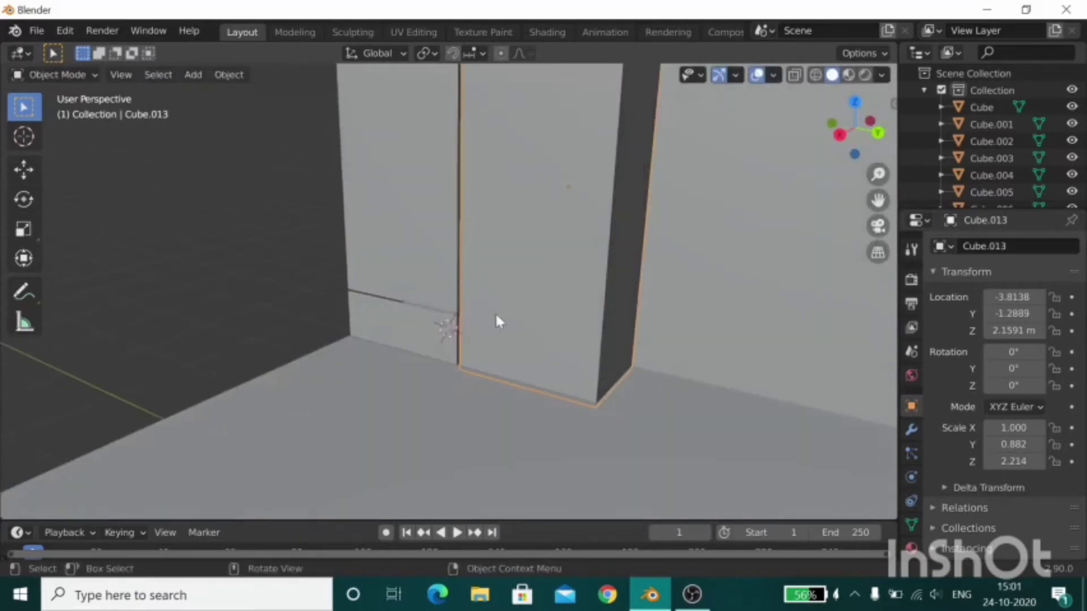
pyautogui.press('Tab')
# Split the panel's bottom strip off as a separate object, Cube.015.
pyautogui.click(588, 368)
pyautogui.press('g')
pyautogui.press('z')
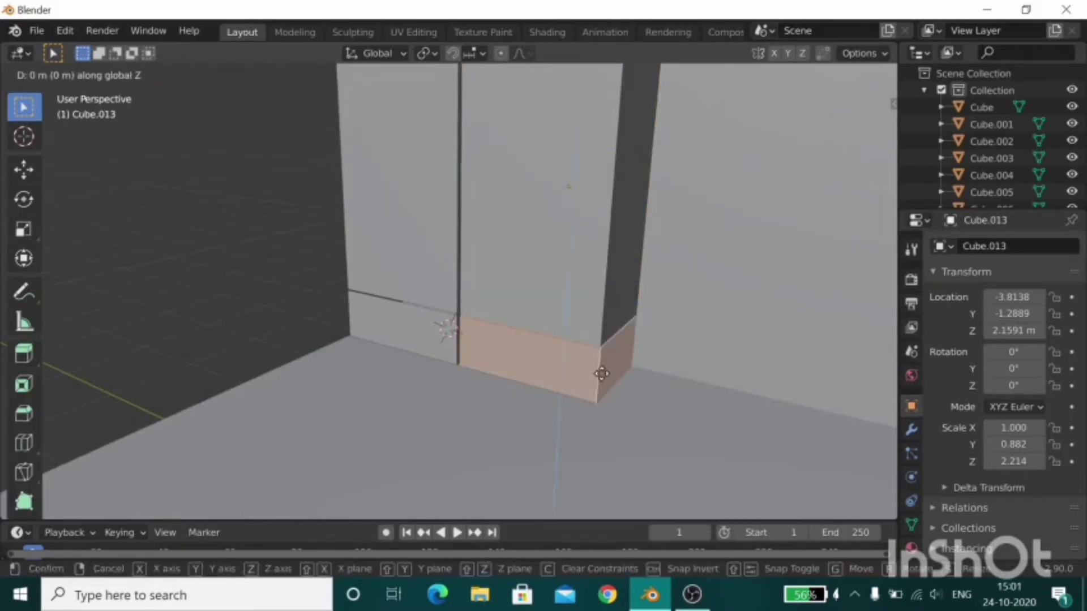
pyautogui.click(599, 370)
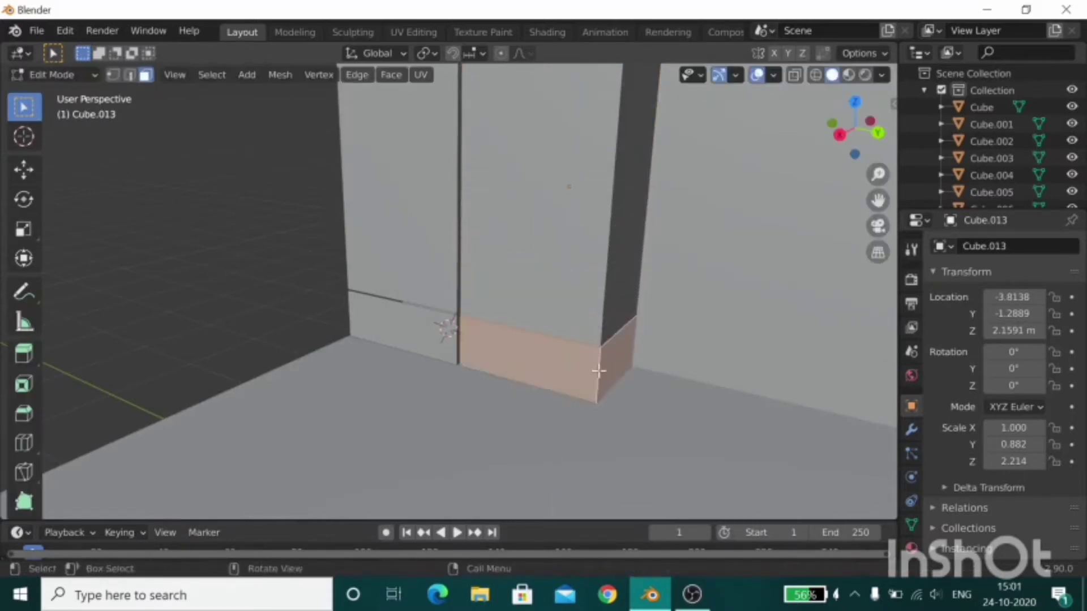
pyautogui.press('x')
pyautogui.click(598, 370)
pyautogui.hotkey('ctrl', 'Tab')
pyautogui.click(570, 365)
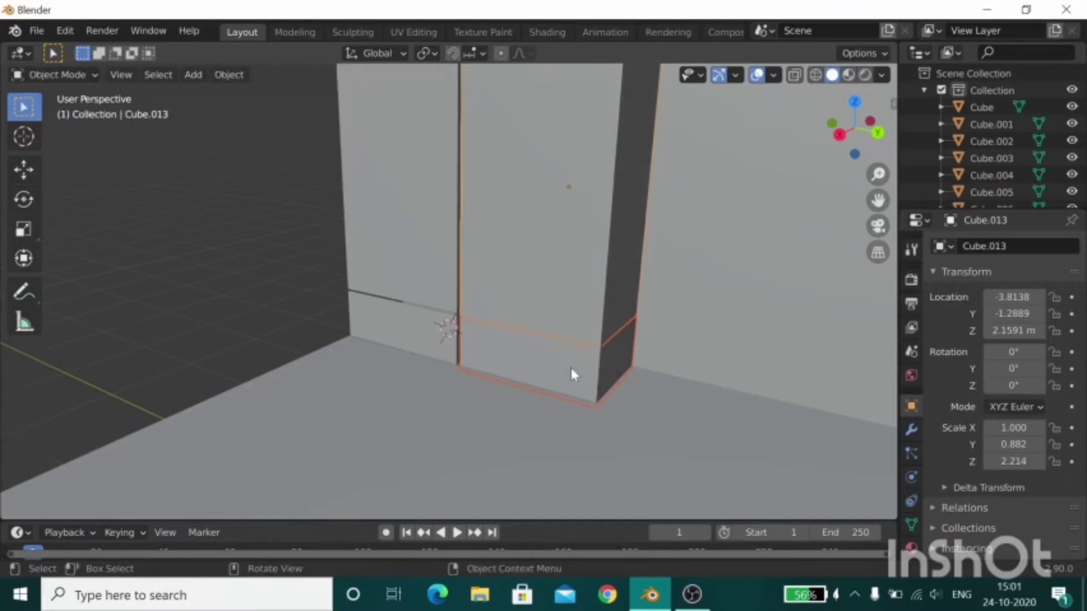
pyautogui.press('Tab')
pyautogui.press('Tab')
# Move the separated bottom strip along Z to 2.1395 m.
pyautogui.press('g')
pyautogui.press('z')
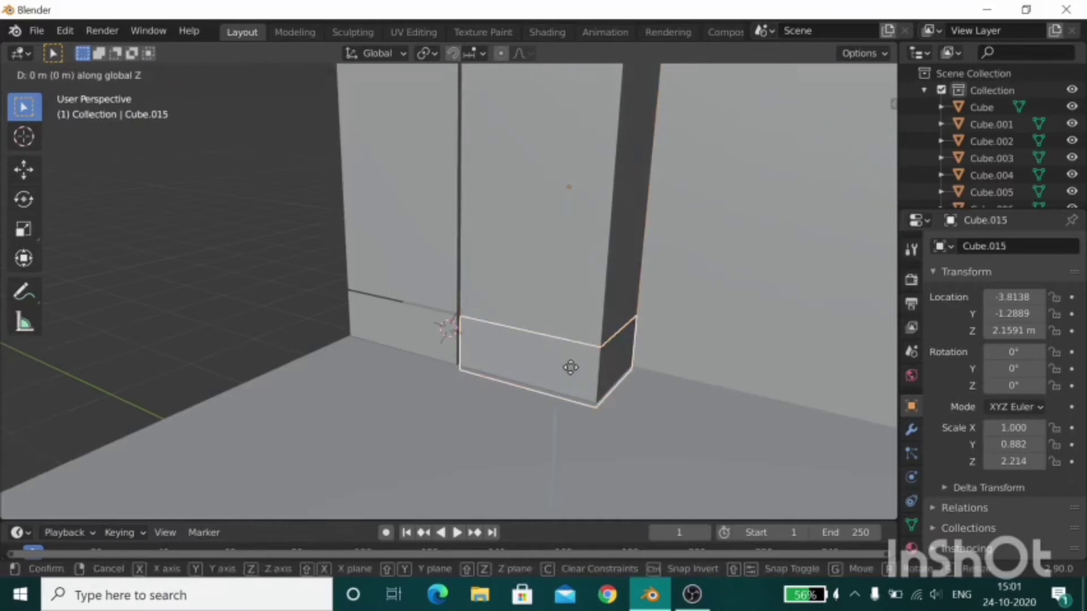
pyautogui.click(572, 366)
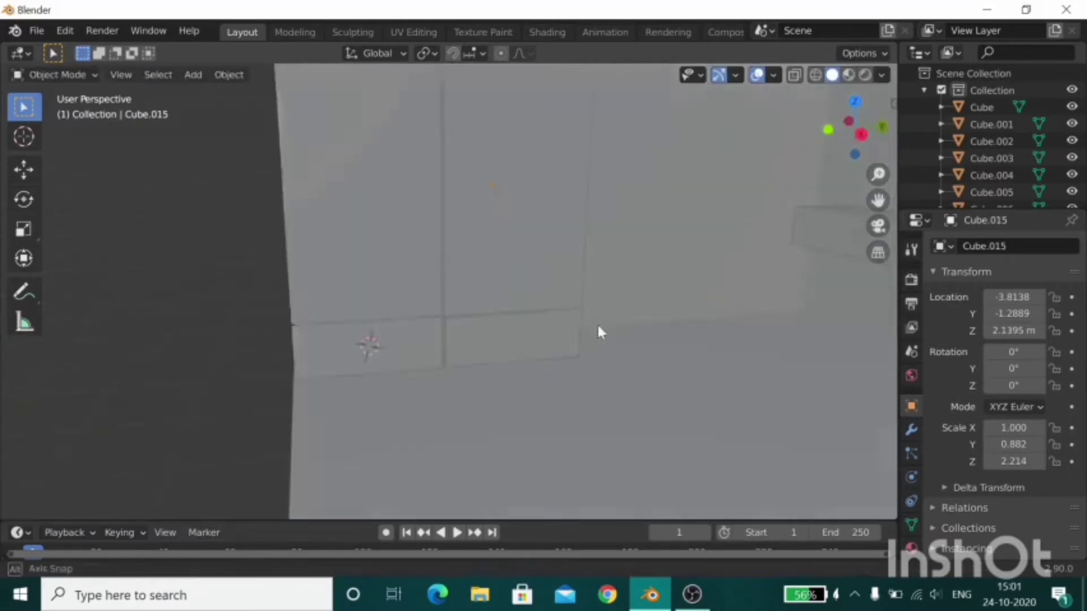
pyautogui.scroll(-5, 597, 322)
pyautogui.moveTo(596, 323); pyautogui.dragTo(695, 338, button='middle')
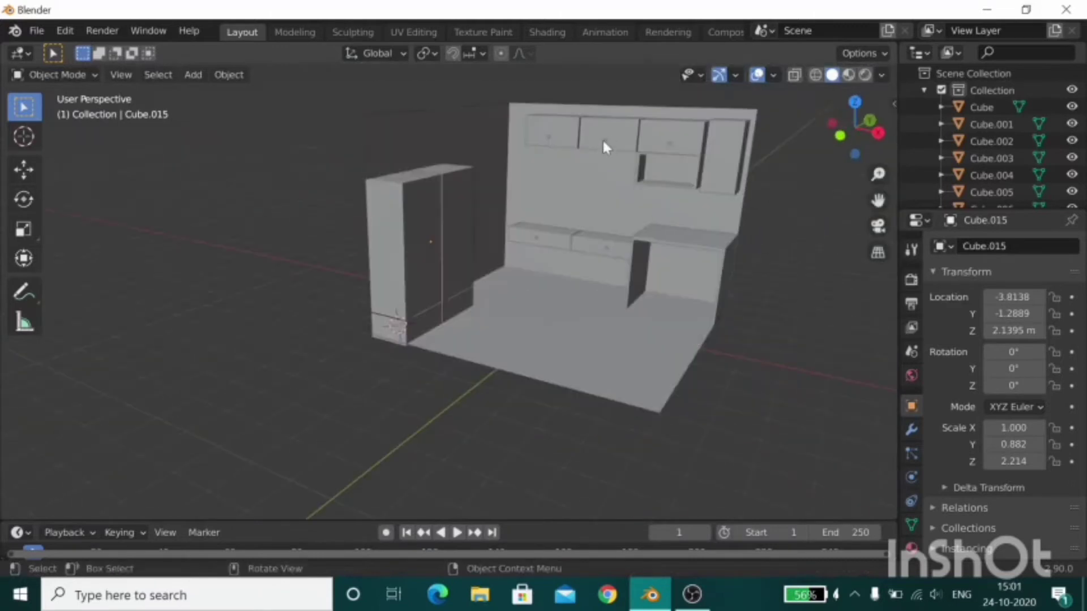
# Duplicate the wall-cabinet knob and rotate the copy 90° about Z (rz90).
pyautogui.hotkey('shift', 'd')
pyautogui.write('r')
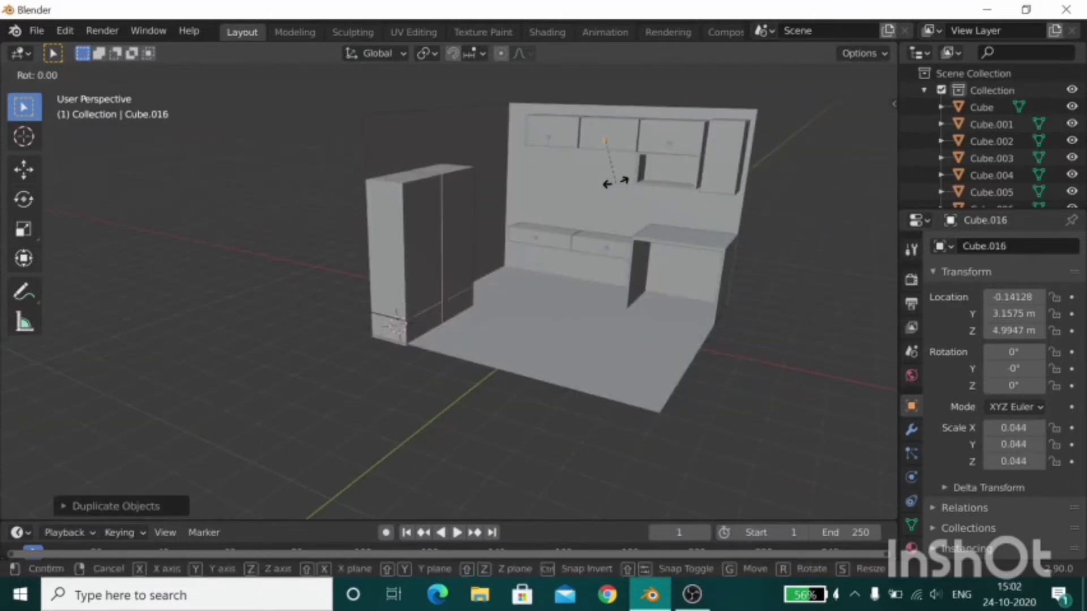
pyautogui.write('z90')
pyautogui.press('Return')
pyautogui.press('g')
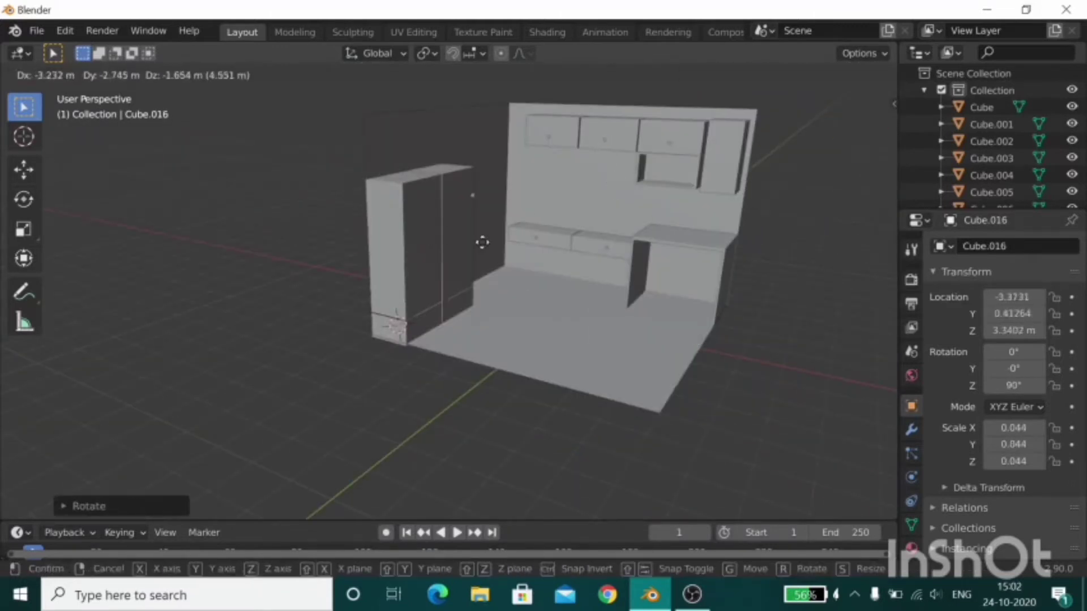
pyautogui.click(574, 242)
pyautogui.scroll(5, 569, 266)
pyautogui.press('g')
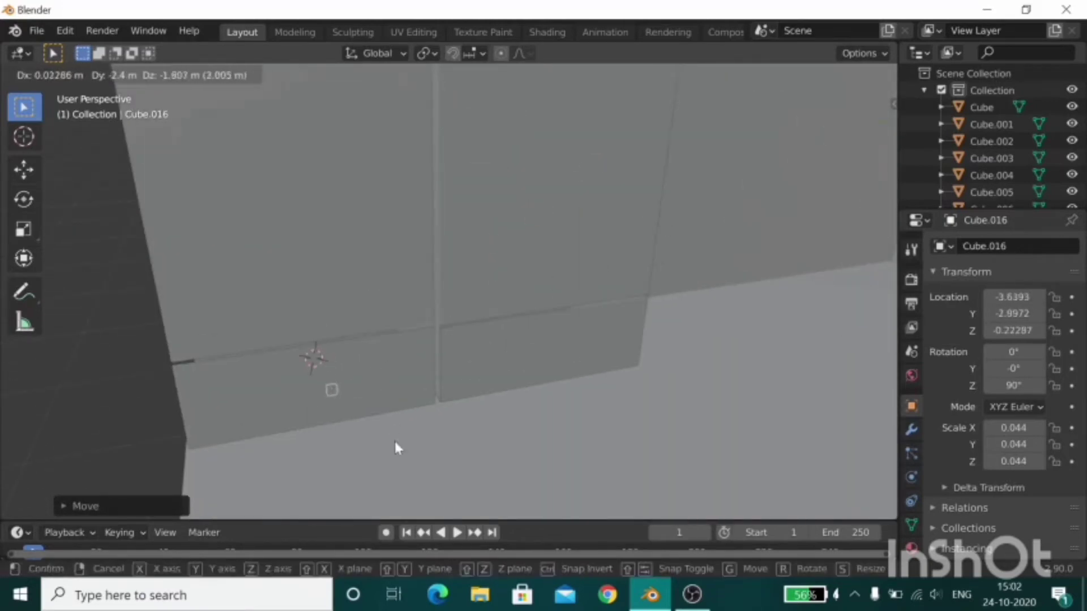
pyautogui.click(395, 440)
# Move the knob copy over toward the wardrobe's bottom drawers.
pyautogui.moveTo(396, 440); pyautogui.dragTo(600, 287, button='middle')
pyautogui.press('g')
pyautogui.click(804, 227)
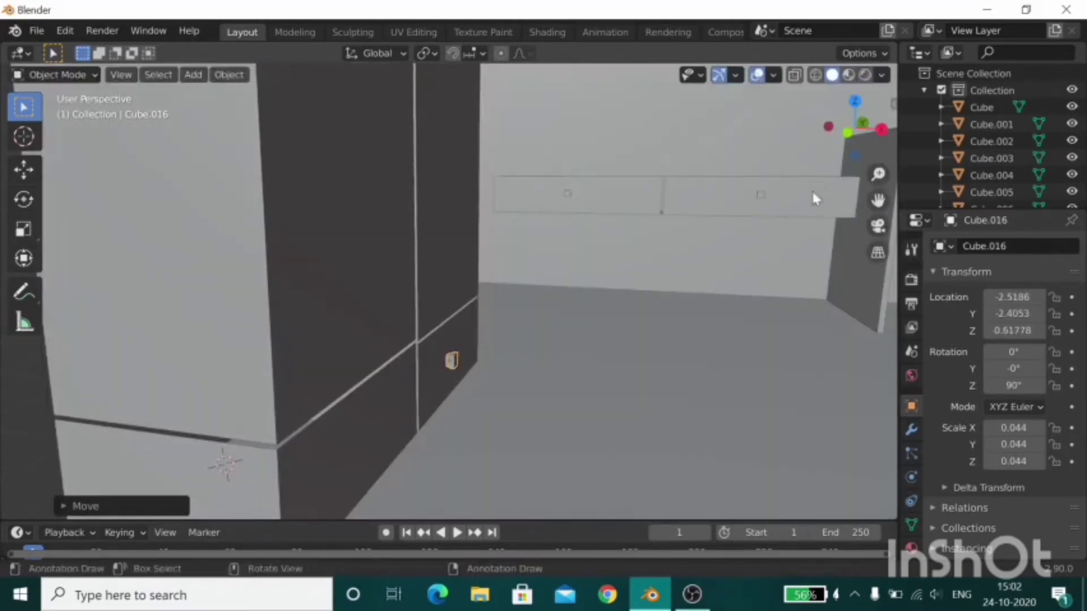
pyautogui.moveTo(811, 189); pyautogui.dragTo(579, 232, button='middle')
pyautogui.press('g')
pyautogui.click(445, 333)
pyautogui.moveTo(444, 333)
pyautogui.mouseDown(button='middle')
pyautogui.moveTo(558, 351)
pyautogui.moveTo(563, 364)
pyautogui.mouseUp(button='middle')
pyautogui.press('g')
pyautogui.click(599, 306)
# Using front and side views, place the knob on the left bottom drawer.
pyautogui.click(827, 129)
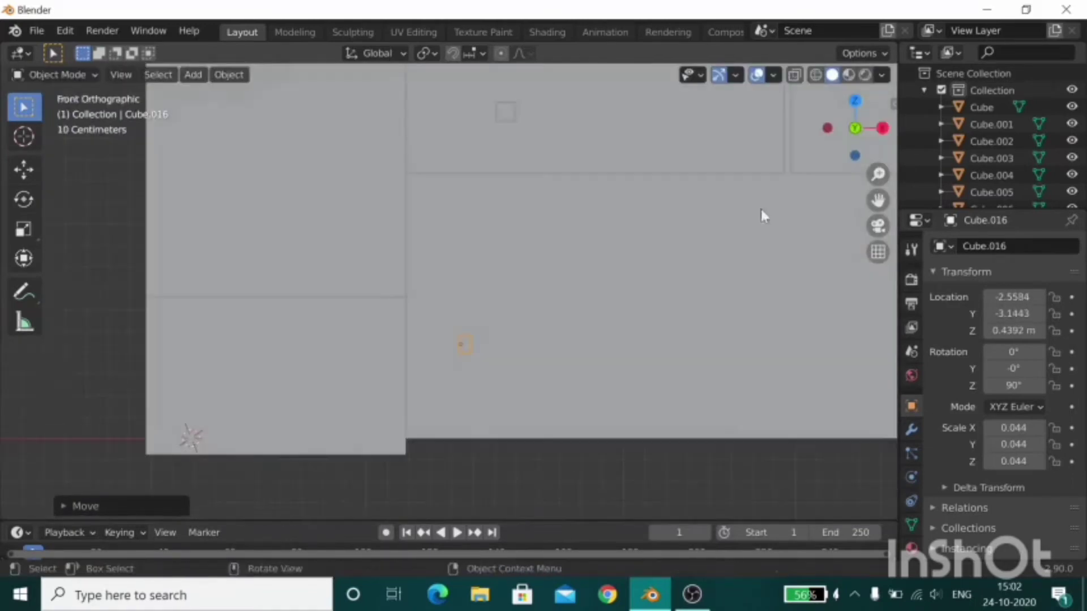
pyautogui.press('g')
pyautogui.click(459, 373)
pyautogui.moveTo(458, 373); pyautogui.dragTo(453, 396, button='middle')
pyautogui.click(858, 127)
pyautogui.press('g')
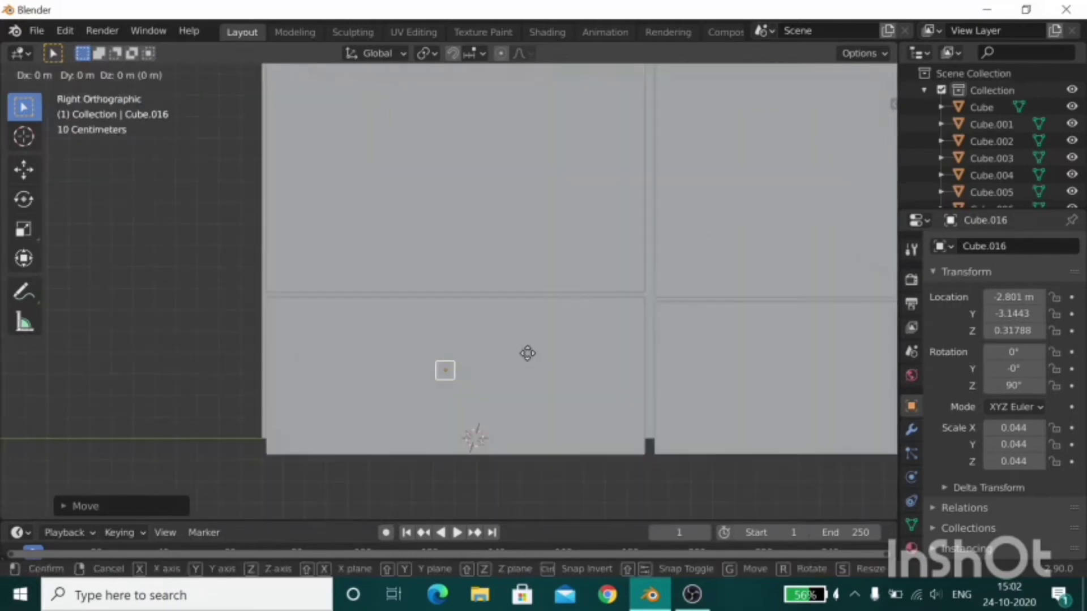
pyautogui.hotkey('shift', 'x')
pyautogui.click(536, 372)
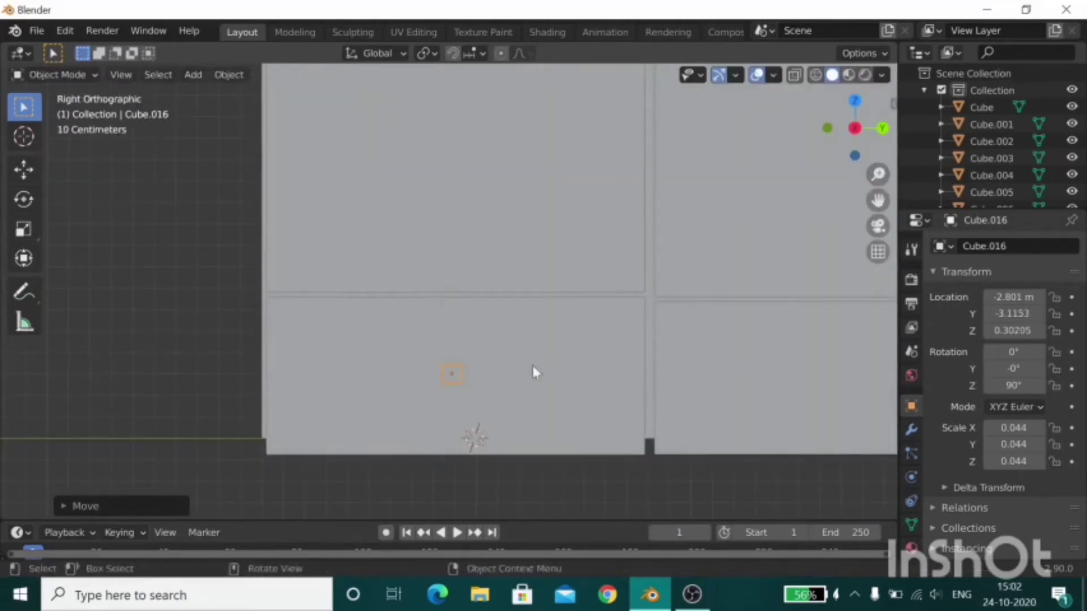
# Place a second knob copy on the right bottom drawer.
pyautogui.press('g')
pyautogui.press('x')
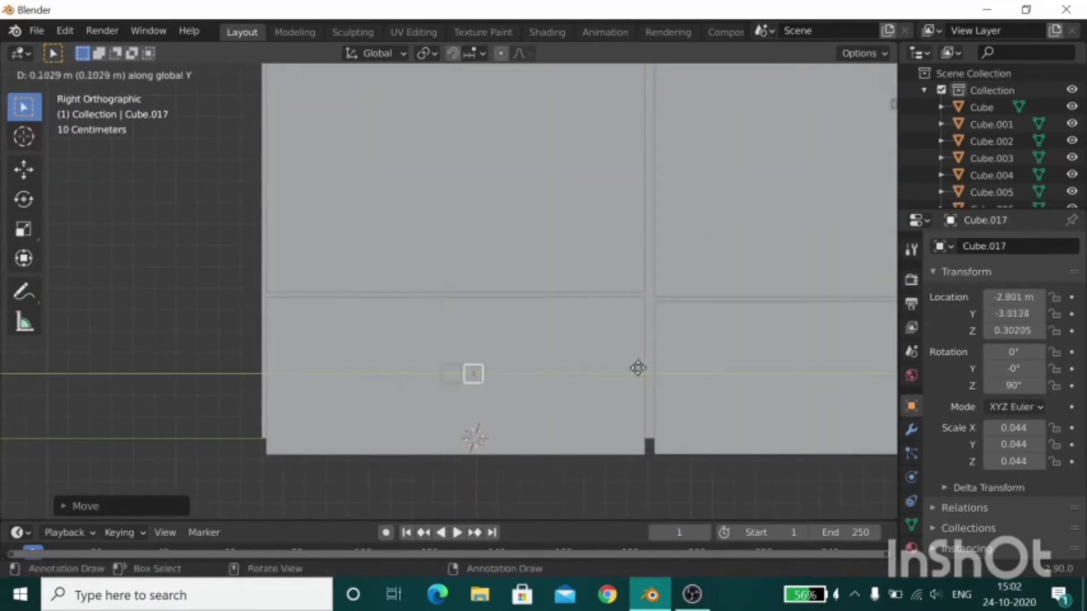
pyautogui.click(471, 345)
pyautogui.moveTo(529, 323)
pyautogui.mouseDown(button='middle')
pyautogui.moveTo(498, 346)
pyautogui.moveTo(396, 279)
pyautogui.moveTo(493, 362)
pyautogui.moveTo(486, 301)
pyautogui.moveTo(496, 314)
pyautogui.mouseUp(button='middle')
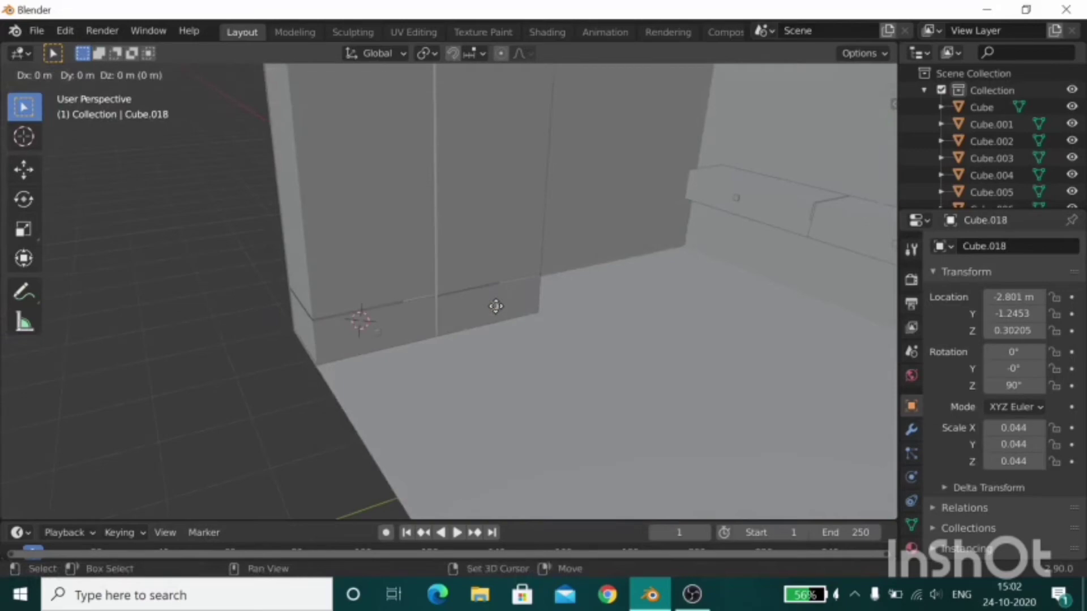
# Place a third knob copy, Cube.018, higher up on the wardrobe door.
pyautogui.click(412, 117)
pyautogui.scroll(4, 446, 152)
pyautogui.scroll(3, 622, 441)
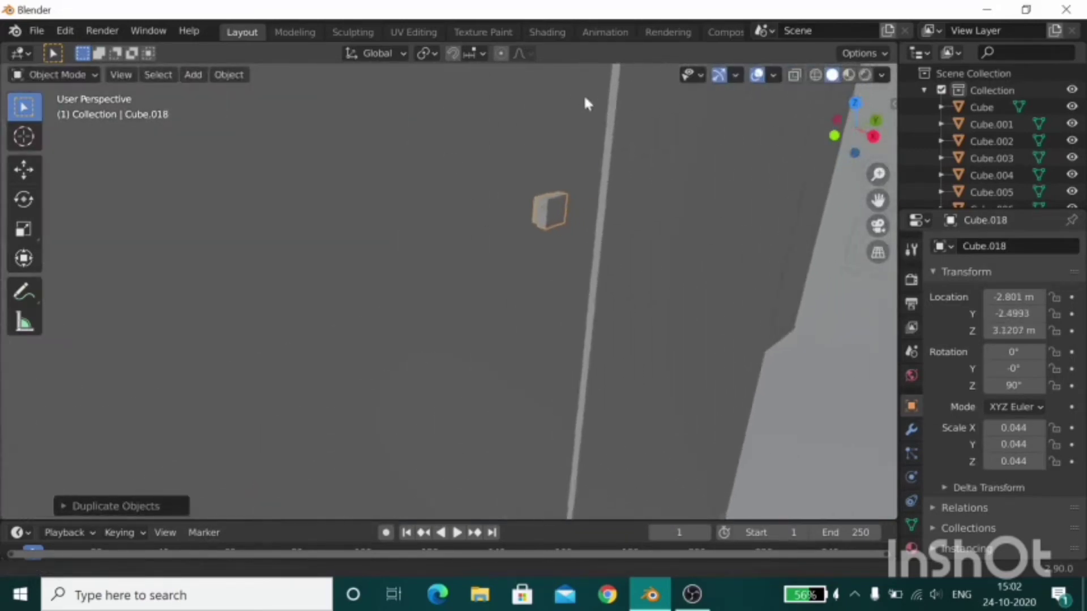
pyautogui.scroll(2, 614, 139)
pyautogui.moveTo(614, 138); pyautogui.dragTo(592, 211, button='middle')
# Extrude the knob's face into a long vertical handle bar.
pyautogui.press('Tab')
pyautogui.scroll(5, 609, 187)
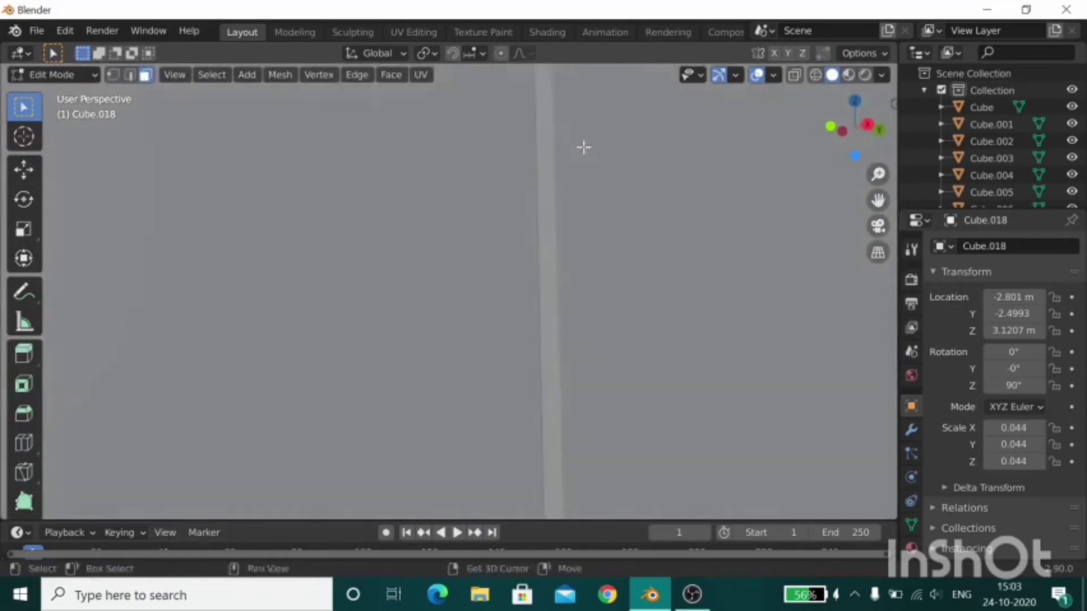
pyautogui.keyDown('shift'); pyautogui.moveTo(583, 147); pyautogui.dragTo(453, 254, button='middle'); pyautogui.keyUp('shift')
pyautogui.keyDown('shift'); pyautogui.moveTo(453, 205); pyautogui.dragTo(544, 172, button='middle'); pyautogui.keyUp('shift')
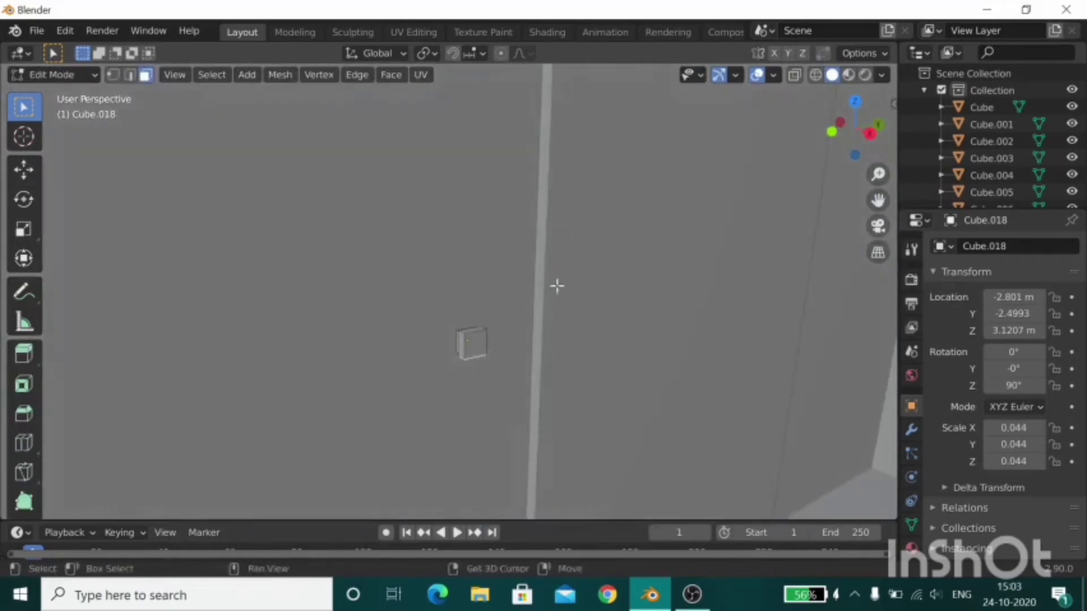
pyautogui.press('e')
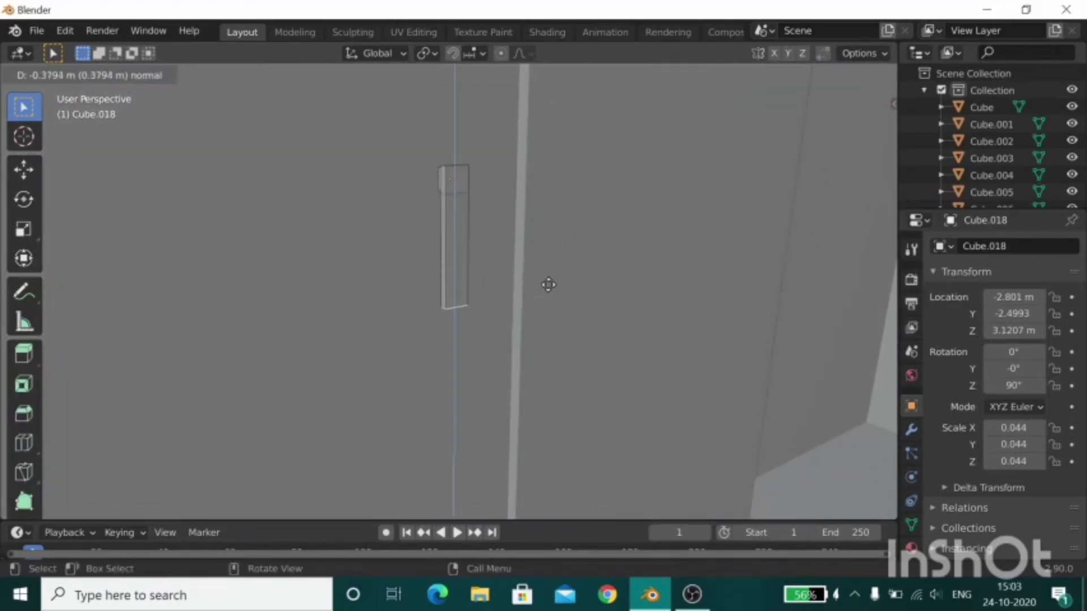
pyautogui.click(548, 285)
pyautogui.scroll(4, 514, 296)
pyautogui.scroll(3, 722, 300)
# Add a loop cut on the handle and extrude its short end piece.
pyautogui.hotkey('ctrl', 'r')
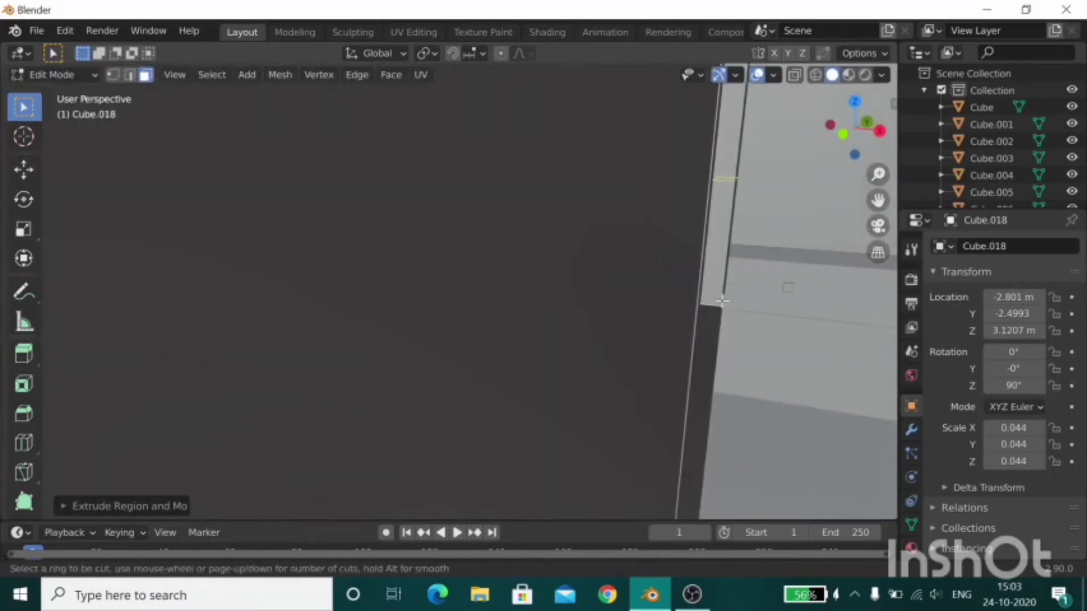
pyautogui.click(722, 300)
pyautogui.click(718, 379)
pyautogui.scroll(-3, 722, 249)
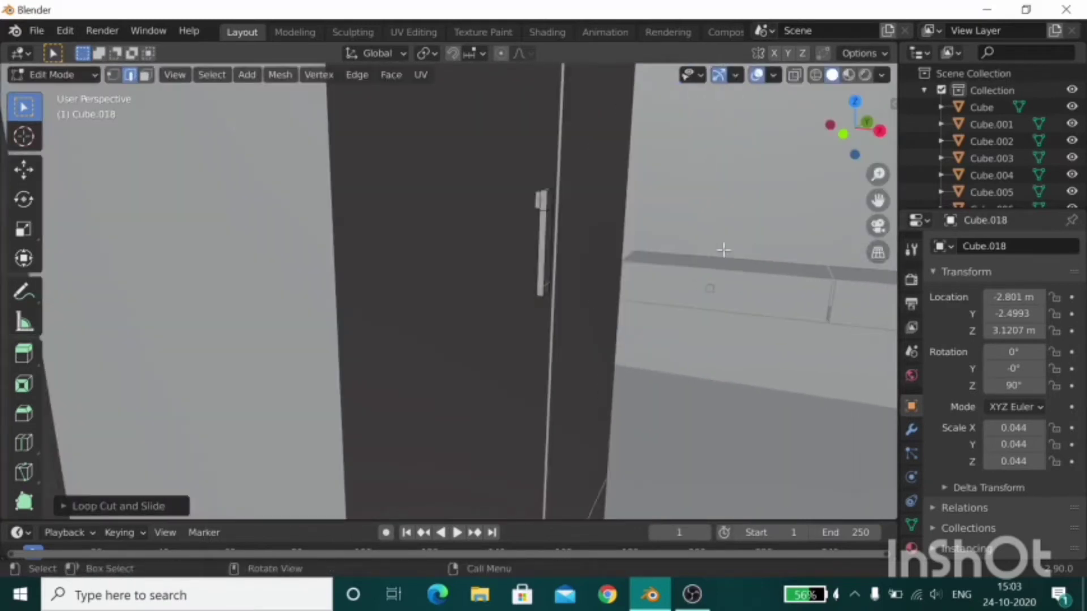
pyautogui.moveTo(568, 302)
pyautogui.mouseDown(button='middle')
pyautogui.moveTo(681, 284)
pyautogui.moveTo(626, 294)
pyautogui.moveTo(708, 323)
pyautogui.moveTo(609, 316)
pyautogui.moveTo(808, 347)
pyautogui.moveTo(827, 330)
pyautogui.moveTo(437, 303)
pyautogui.moveTo(626, 325)
pyautogui.moveTo(564, 283)
pyautogui.moveTo(560, 335)
pyautogui.moveTo(519, 339)
pyautogui.moveTo(594, 514)
pyautogui.moveTo(664, 158)
pyautogui.moveTo(689, 165)
pyautogui.mouseUp(button='middle')
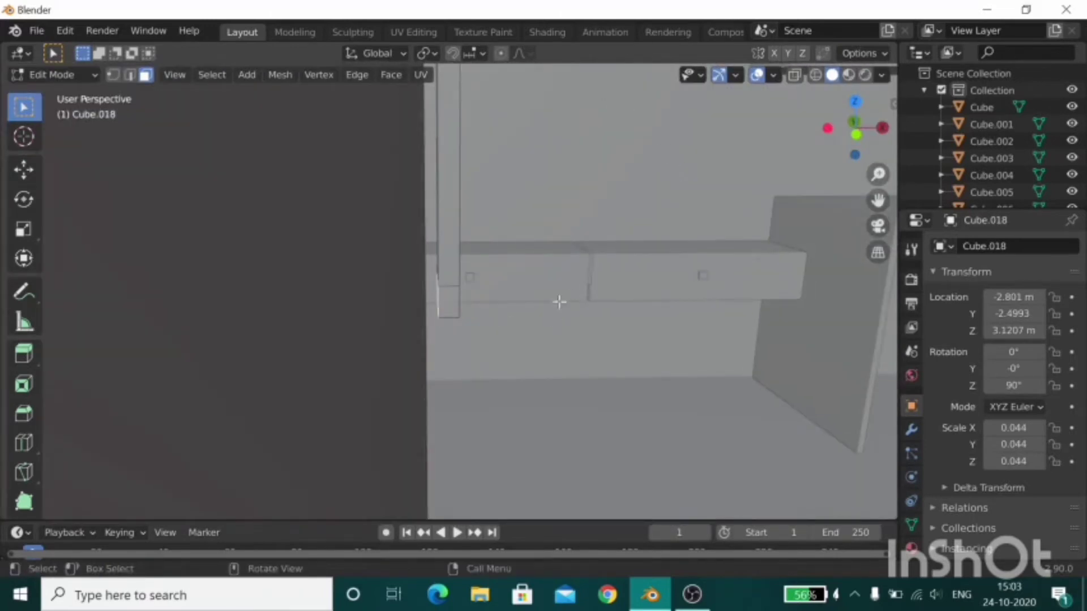
pyautogui.moveTo(559, 301)
pyautogui.mouseDown(button='middle')
pyautogui.moveTo(514, 303)
pyautogui.moveTo(518, 228)
pyautogui.mouseUp(button='middle')
pyautogui.press('e')
pyautogui.click(478, 284)
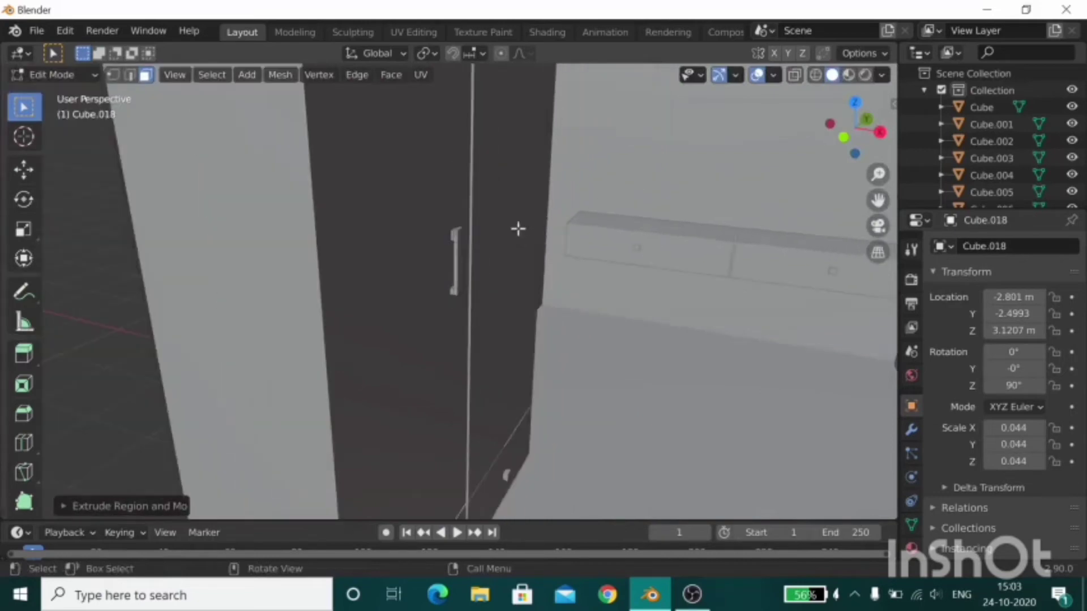
pyautogui.press('Tab')
# Shift the second door handle along X into position.
pyautogui.scroll(5, 482, 274)
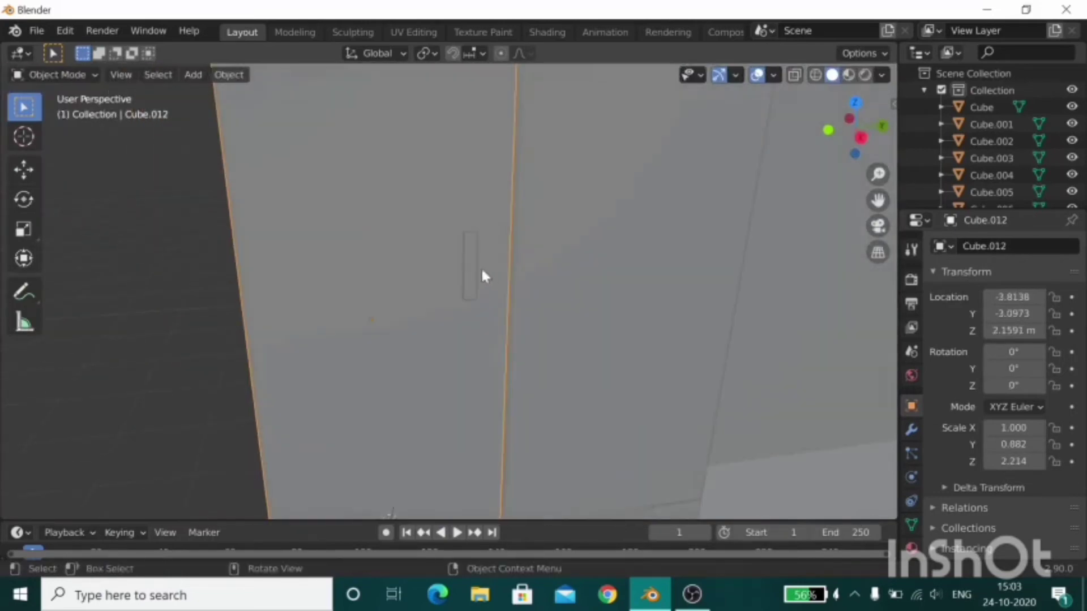
pyautogui.click(469, 267)
pyautogui.press('g')
pyautogui.press('x')
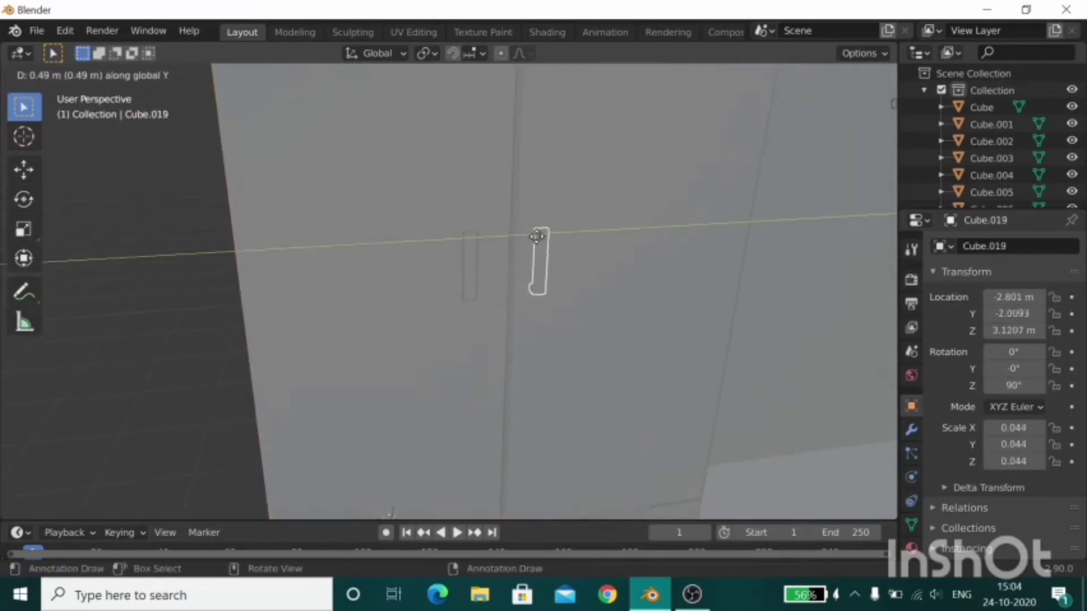
pyautogui.click(525, 242)
# Move the other handle along Y to -2.37 m, beside the door gap.
pyautogui.click(470, 265)
pyautogui.press('g')
pyautogui.press('y')
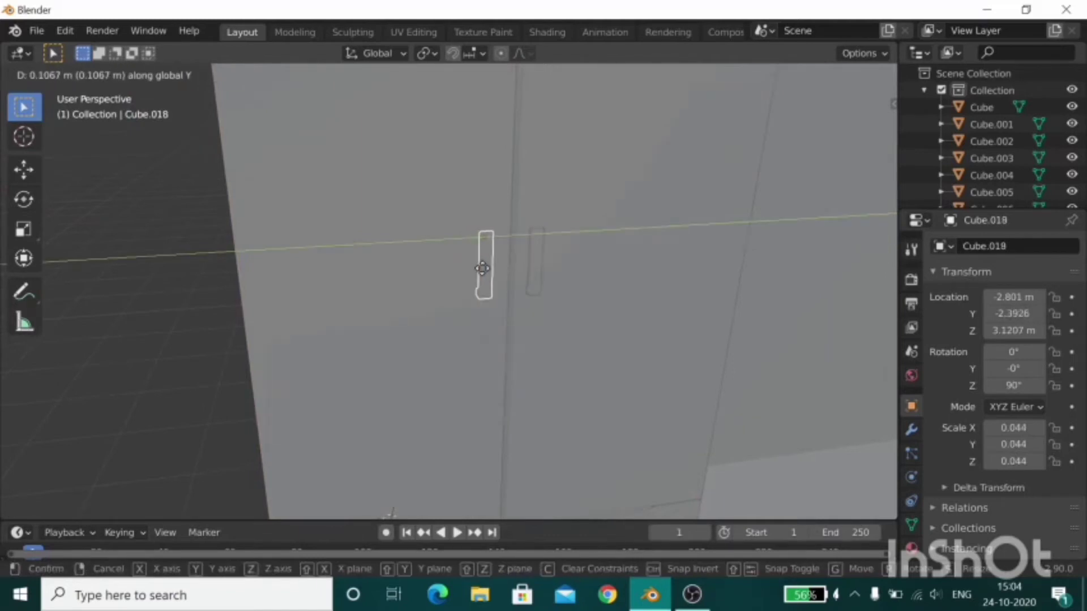
pyautogui.click(488, 277)
pyautogui.scroll(-5, 487, 276)
pyautogui.moveTo(609, 325)
pyautogui.mouseDown(button='middle')
pyautogui.moveTo(701, 321)
pyautogui.moveTo(579, 322)
pyautogui.moveTo(518, 297)
pyautogui.mouseUp(button='middle')
pyautogui.scroll(3, 633, 335)
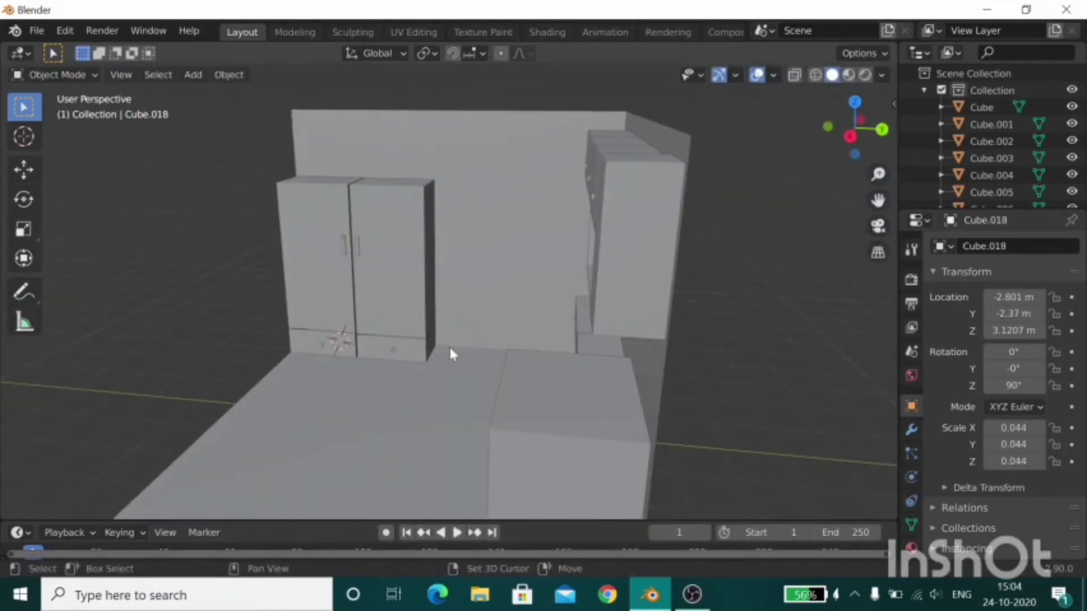
# Add a cube beside the wardrobe, shrink it, and lower it onto the floor.
pyautogui.keyDown('shift'); pyautogui.rightClick(450, 350); pyautogui.keyUp('shift')
pyautogui.hotkey('shift', 'a')
pyautogui.click(558, 252)
pyautogui.press('s')
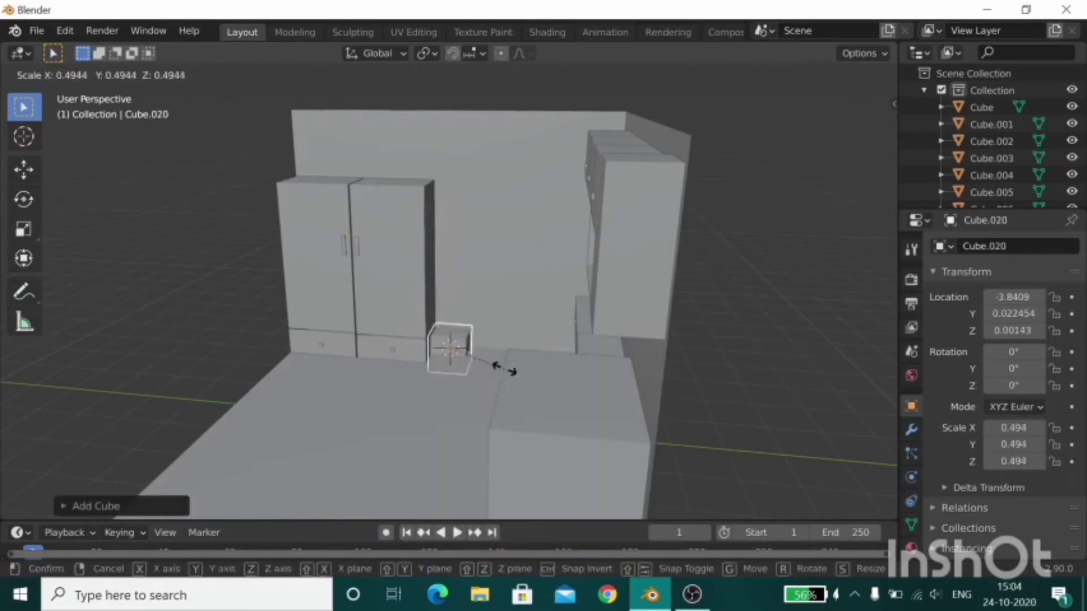
pyautogui.click(499, 363)
pyautogui.press('s')
pyautogui.click(497, 364)
pyautogui.press('g')
pyautogui.press('z')
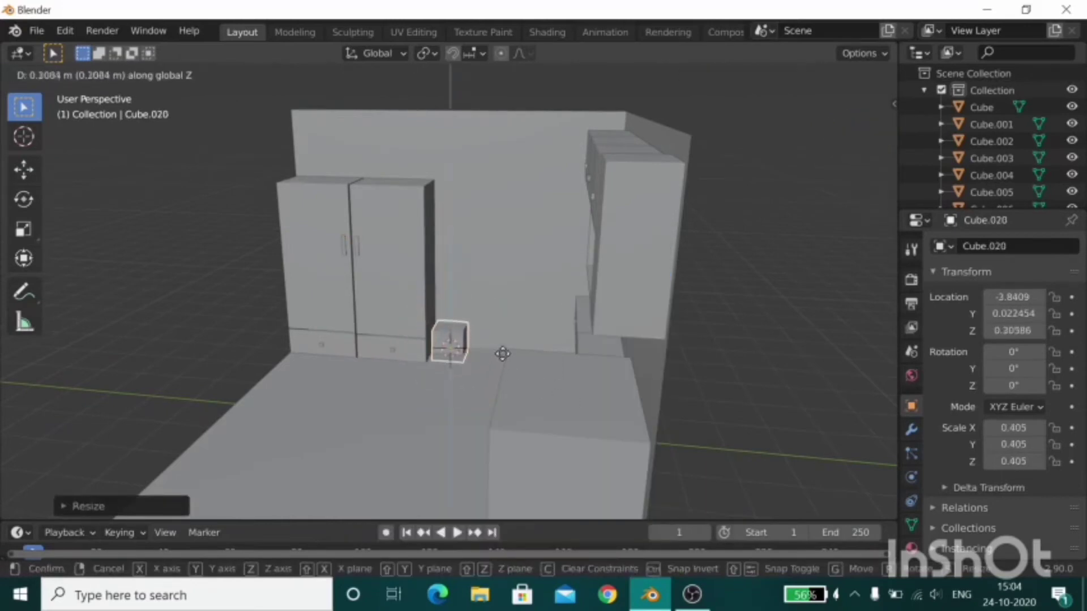
pyautogui.click(502, 354)
# Slide the cube next to the wardrobe and stretch it along Y.
pyautogui.scroll(5, 526, 379)
pyautogui.press('g')
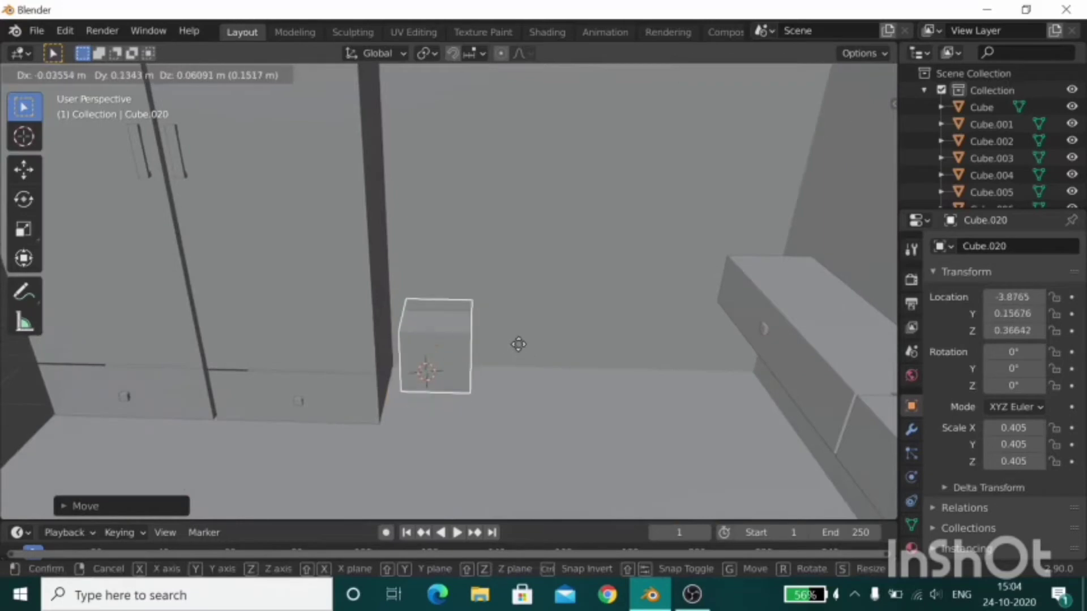
pyautogui.hotkey('shift', 'z')
pyautogui.click(538, 376)
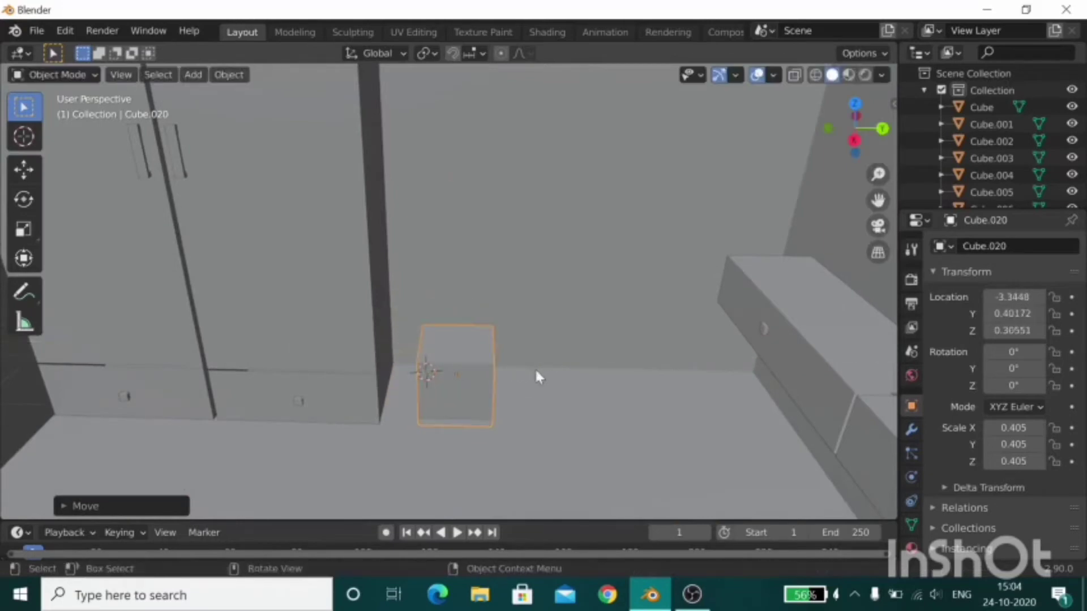
pyautogui.press('s')
pyautogui.press('y')
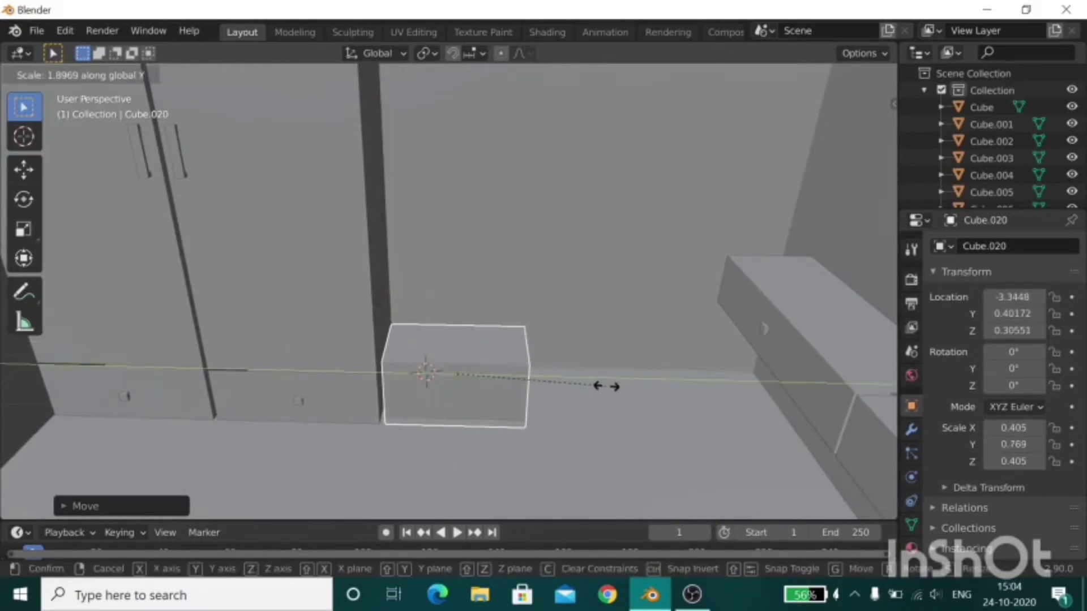
pyautogui.click(605, 386)
# Shift the cube along Y and lengthen it further along Y.
pyautogui.press('g')
pyautogui.press('y')
pyautogui.click(635, 395)
pyautogui.press('s')
pyautogui.press('x')
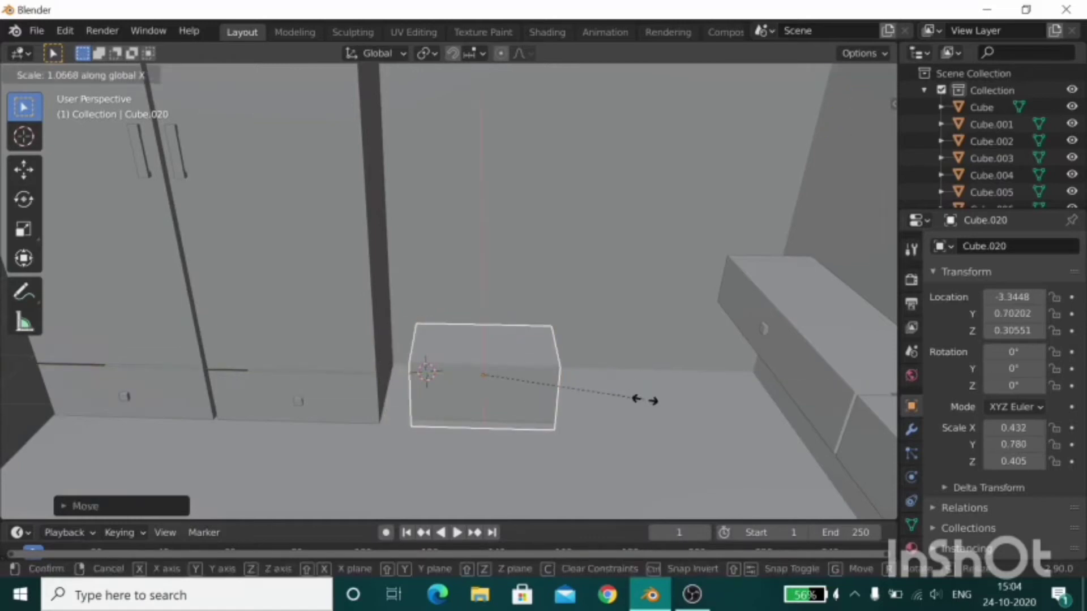
pyautogui.press('y')
pyautogui.click(683, 412)
# From top view, narrow the box's X width and push it flush against the wall.
pyautogui.moveTo(579, 345)
pyautogui.mouseDown(button='middle')
pyautogui.moveTo(611, 373)
pyautogui.moveTo(383, 456)
pyautogui.mouseUp(button='middle')
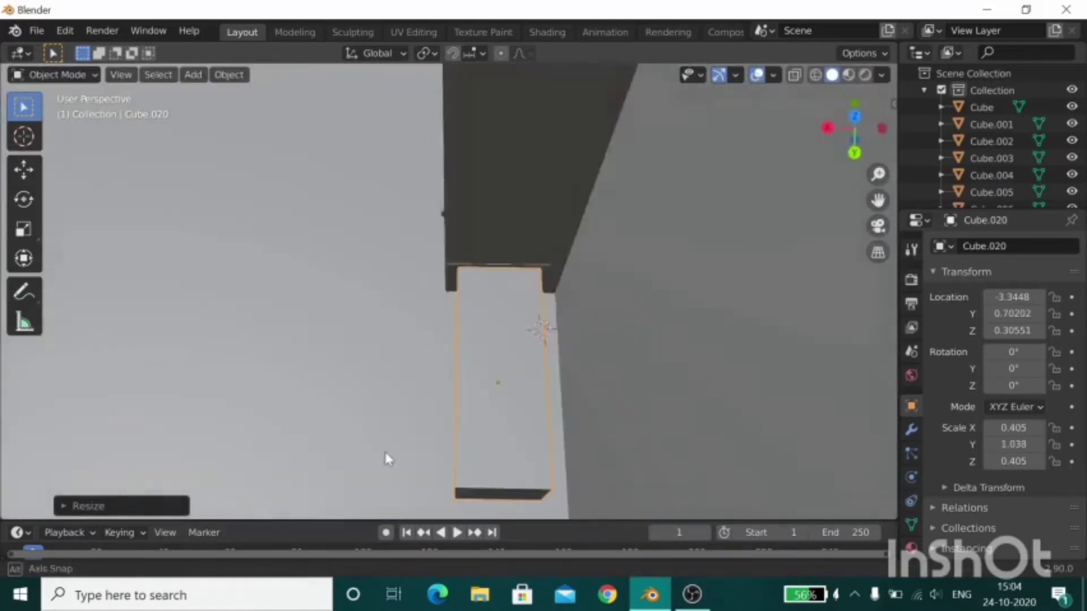
pyautogui.press('KP_7')
pyautogui.press('s')
pyautogui.press('x')
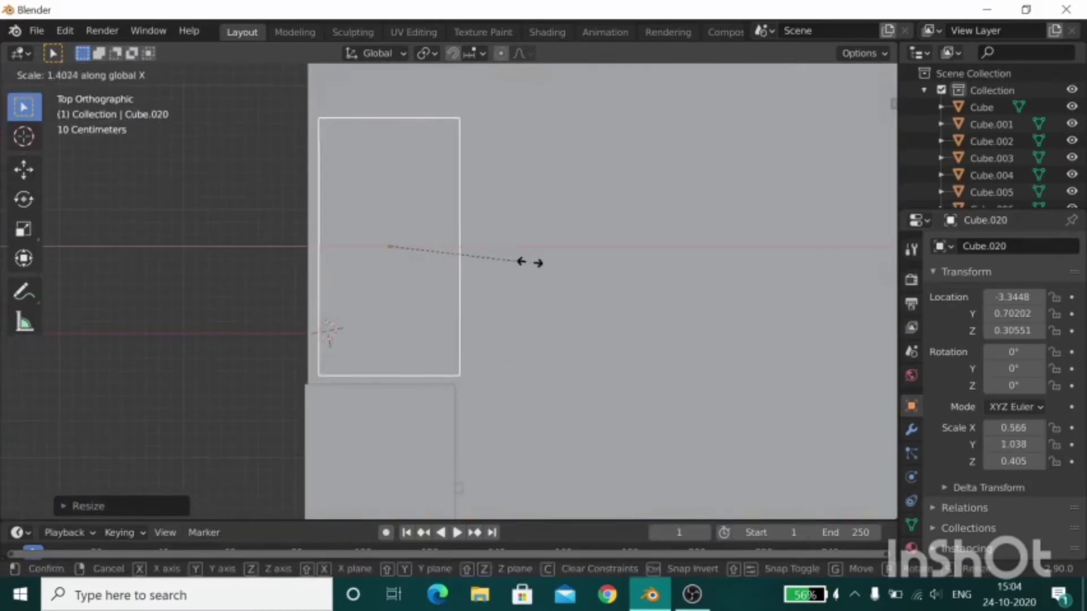
pyautogui.click(527, 259)
pyautogui.press('g')
pyautogui.press('x')
pyautogui.click(515, 257)
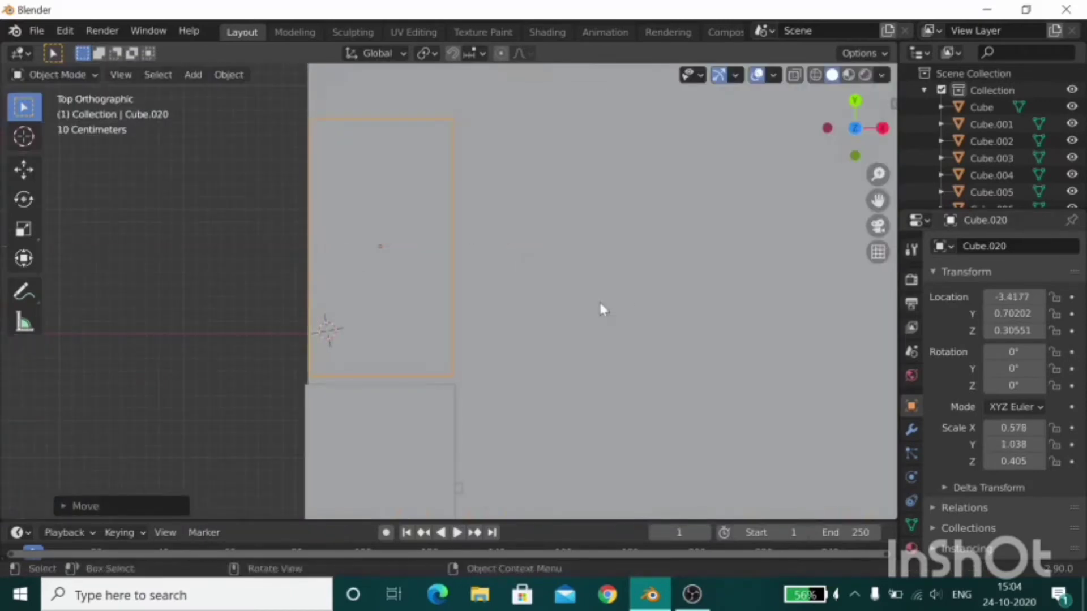
pyautogui.moveTo(602, 307)
pyautogui.mouseDown(button='middle')
pyautogui.moveTo(371, 179)
pyautogui.moveTo(473, 256)
pyautogui.mouseUp(button='middle')
pyautogui.press('Tab')
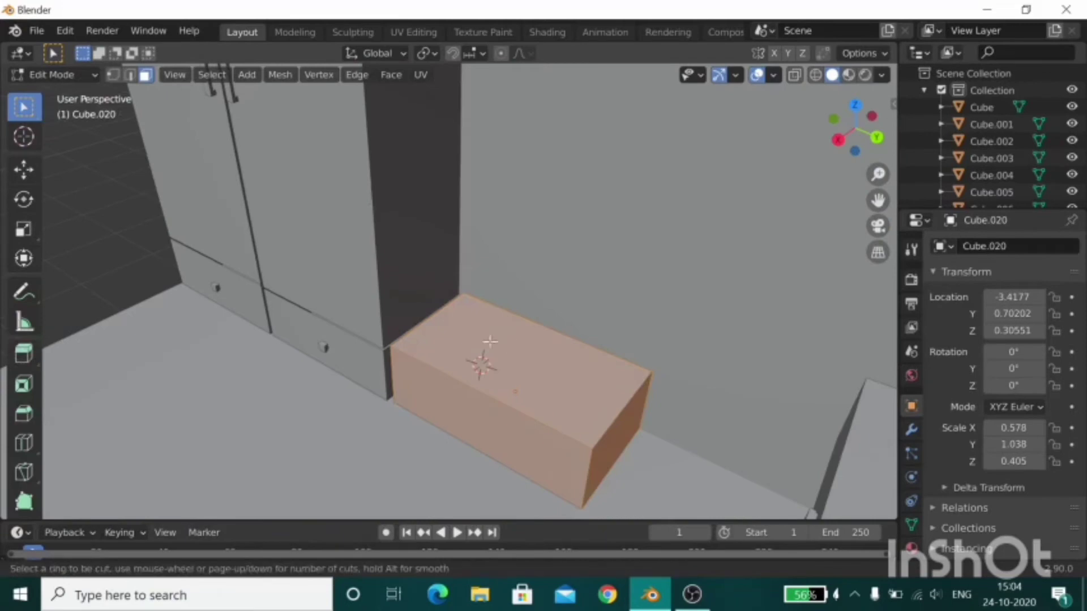
# Loop-cut the box and extrude the back strip 0.6354 m upward into a tall panel.
pyautogui.click(490, 342)
pyautogui.click(462, 300)
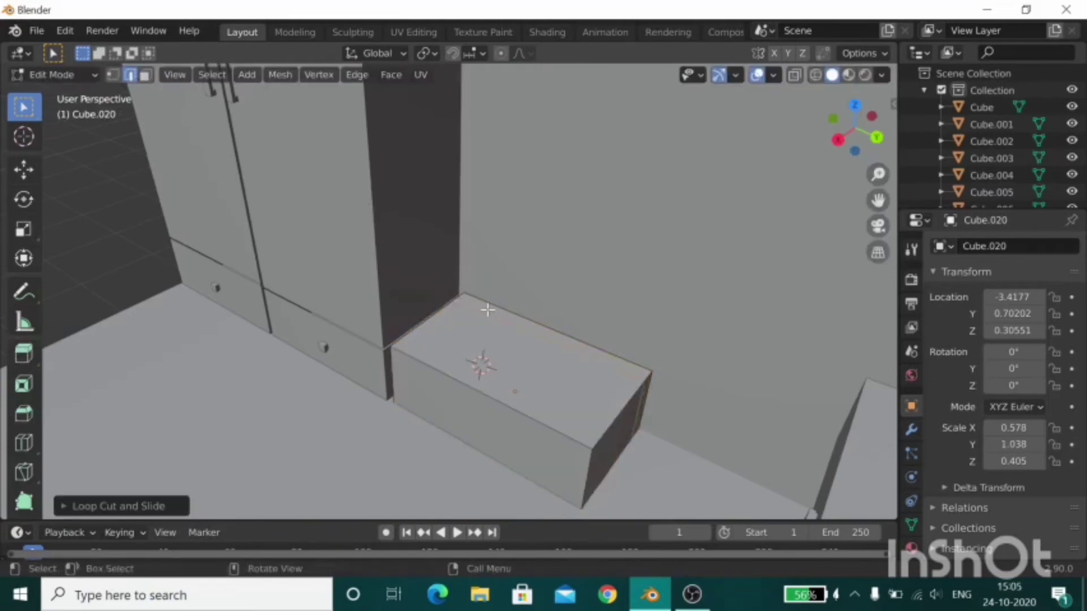
pyautogui.press('e')
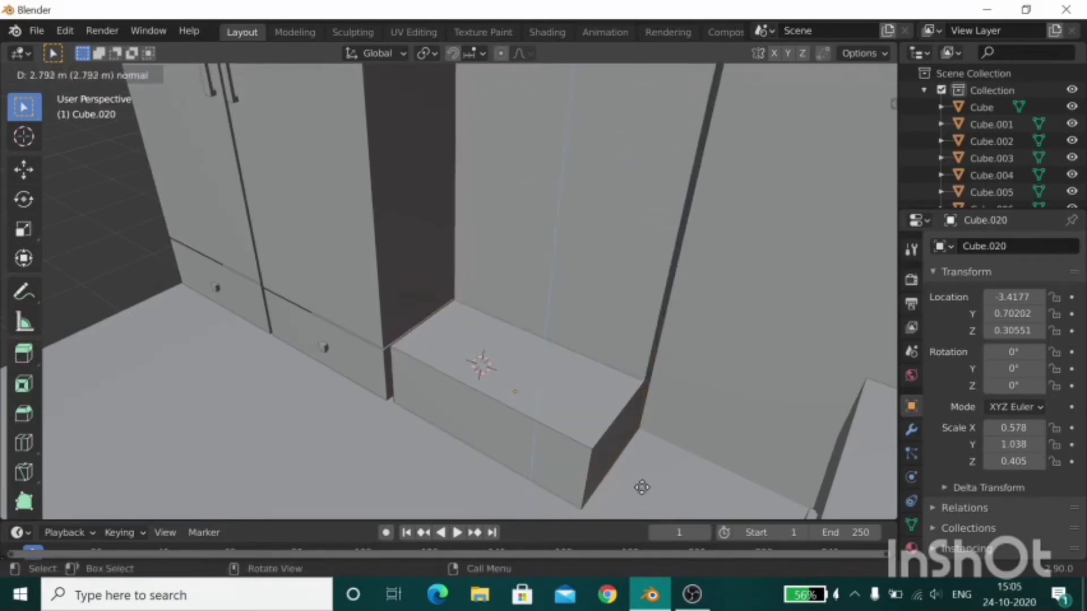
pyautogui.moveTo(641, 488)
pyautogui.mouseDown(button='middle')
pyautogui.moveTo(597, 413)
pyautogui.moveTo(694, 376)
pyautogui.moveTo(648, 360)
pyautogui.moveTo(488, 226)
pyautogui.mouseUp(button='middle')
pyautogui.hotkey('alt', 'z')
pyautogui.press('e')
pyautogui.press('z')
pyautogui.click(716, 342)
pyautogui.hotkey('alt', 'z')
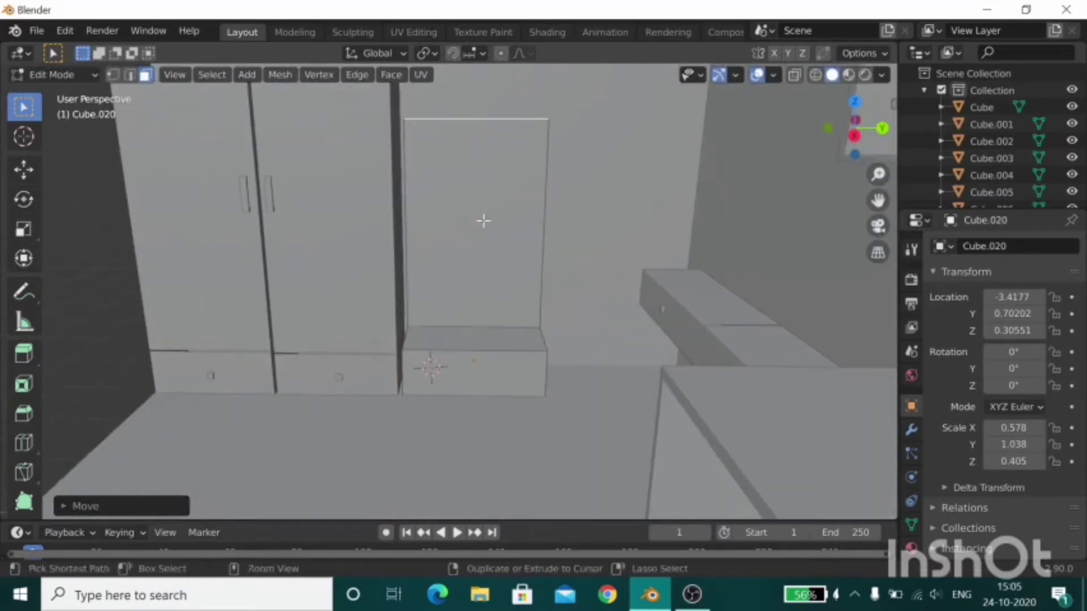
# Add vertical loop cuts near the panel's edges and a horizontal cut near its top.
pyautogui.hotkey('ctrl', 'r')
pyautogui.click(419, 112)
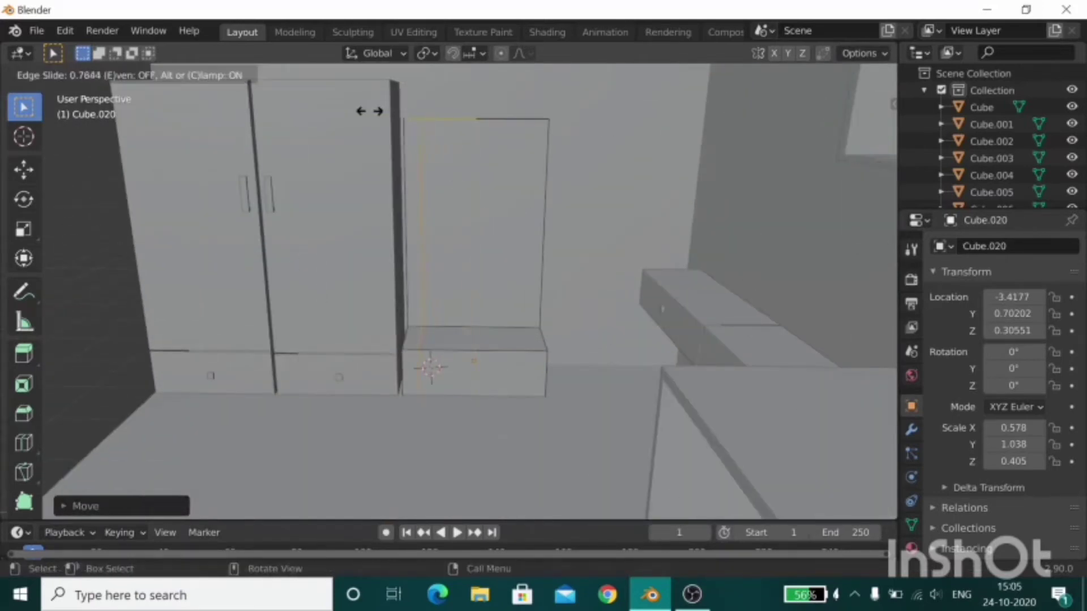
pyautogui.click(369, 110)
pyautogui.click(473, 121)
pyautogui.click(601, 269)
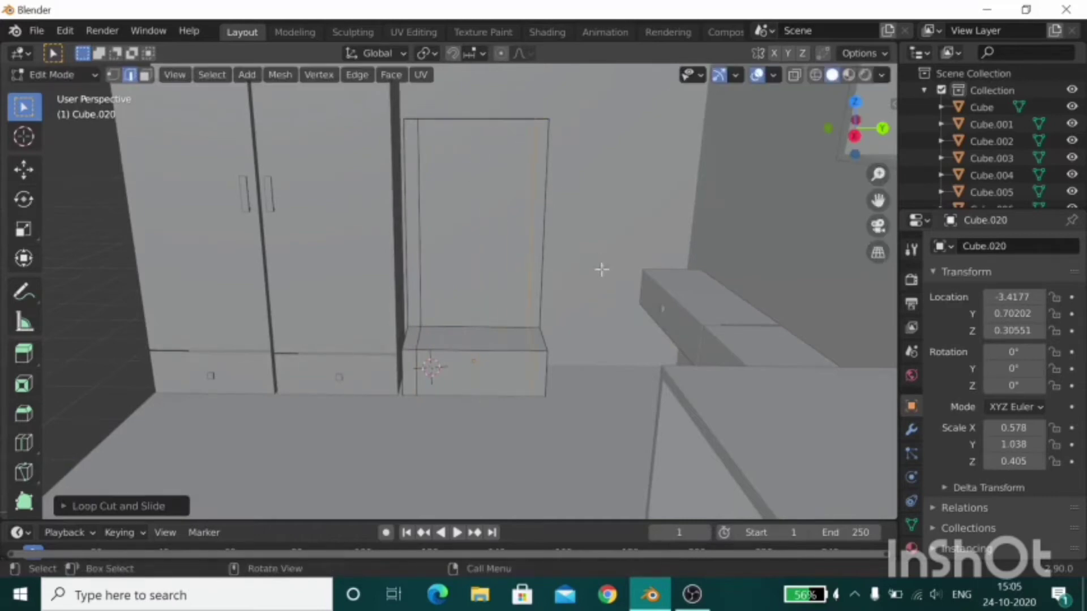
pyautogui.click(431, 128)
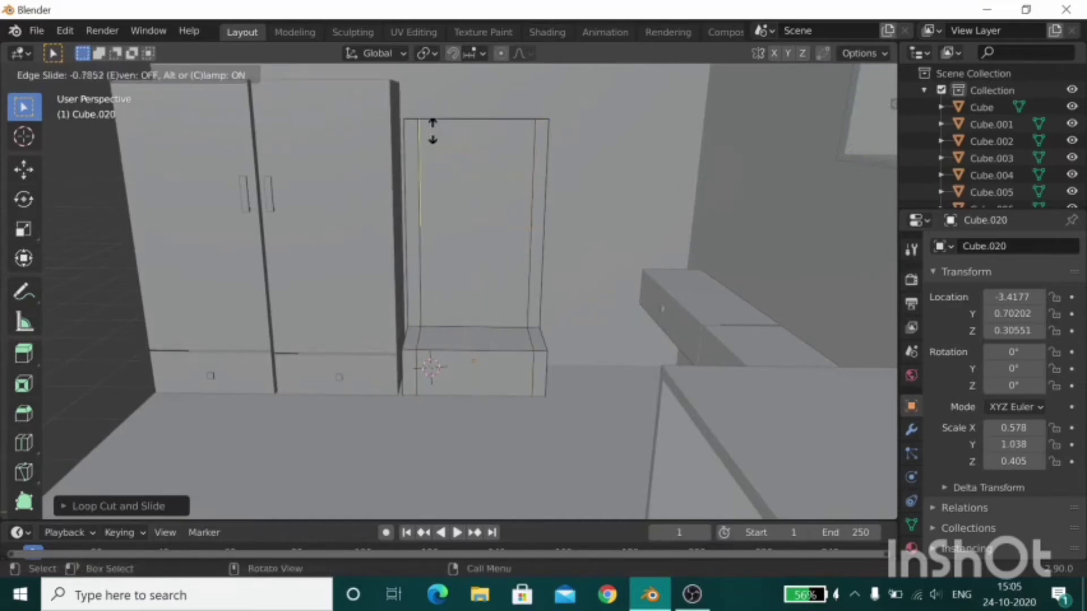
pyautogui.click(441, 121)
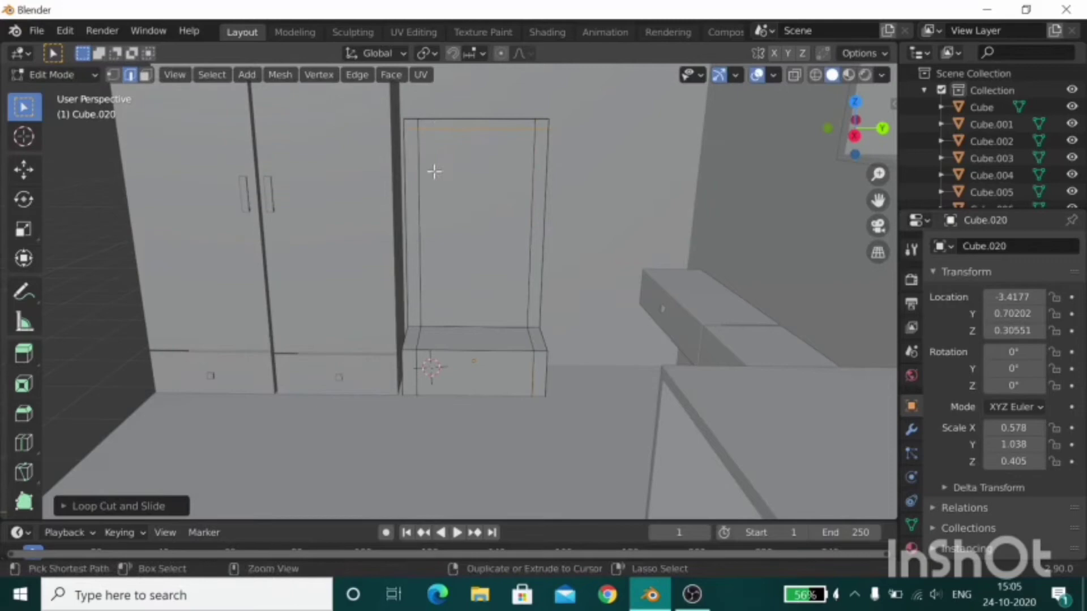
pyautogui.click(425, 201)
pyautogui.click(455, 287)
pyautogui.moveTo(505, 216); pyautogui.dragTo(324, 213, button='middle')
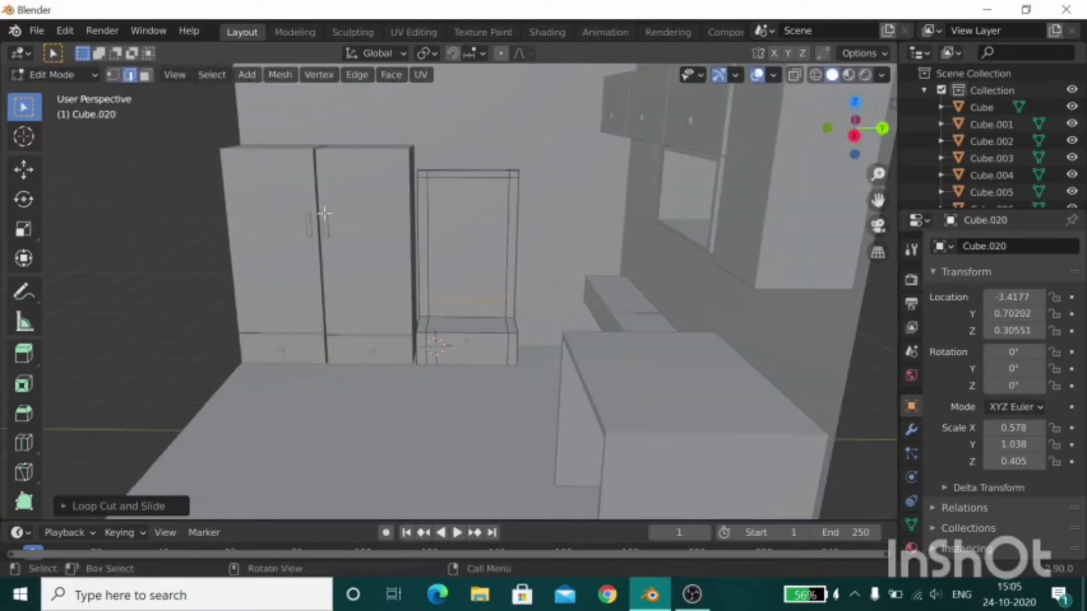
pyautogui.press('Tab')
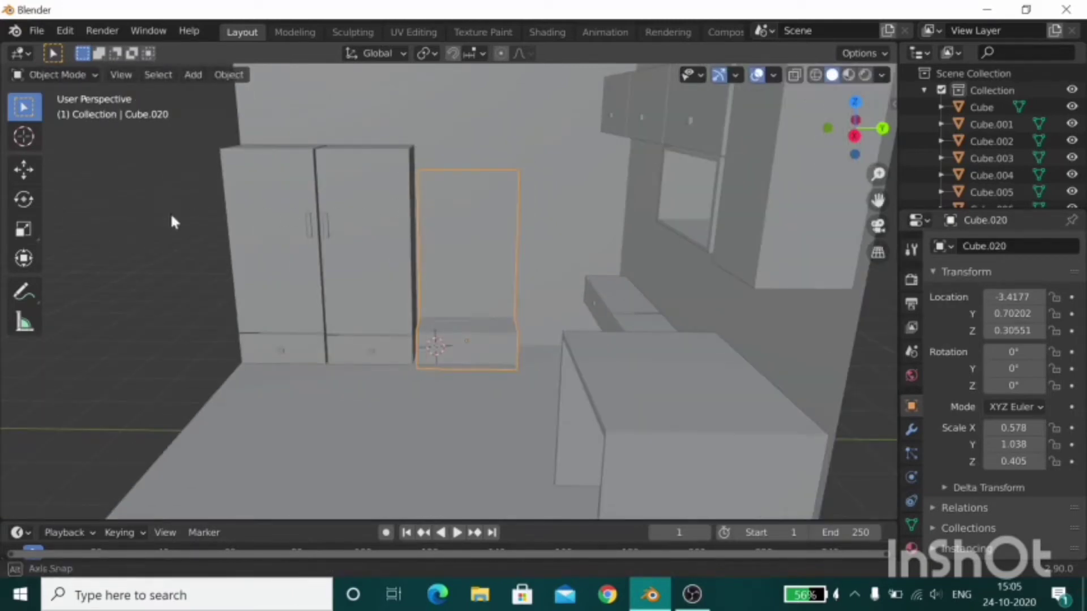
# Extrude the tall panel's border faces 0.1 m outward into a raised frame.
pyautogui.moveTo(169, 212); pyautogui.dragTo(222, 236, button='middle')
pyautogui.scroll(-5, 544, 280)
pyautogui.press('Tab')
pyautogui.scroll(5, 545, 286)
pyautogui.moveTo(521, 267)
pyautogui.mouseDown(button='middle')
pyautogui.moveTo(502, 238)
pyautogui.moveTo(511, 232)
pyautogui.mouseUp(button='middle')
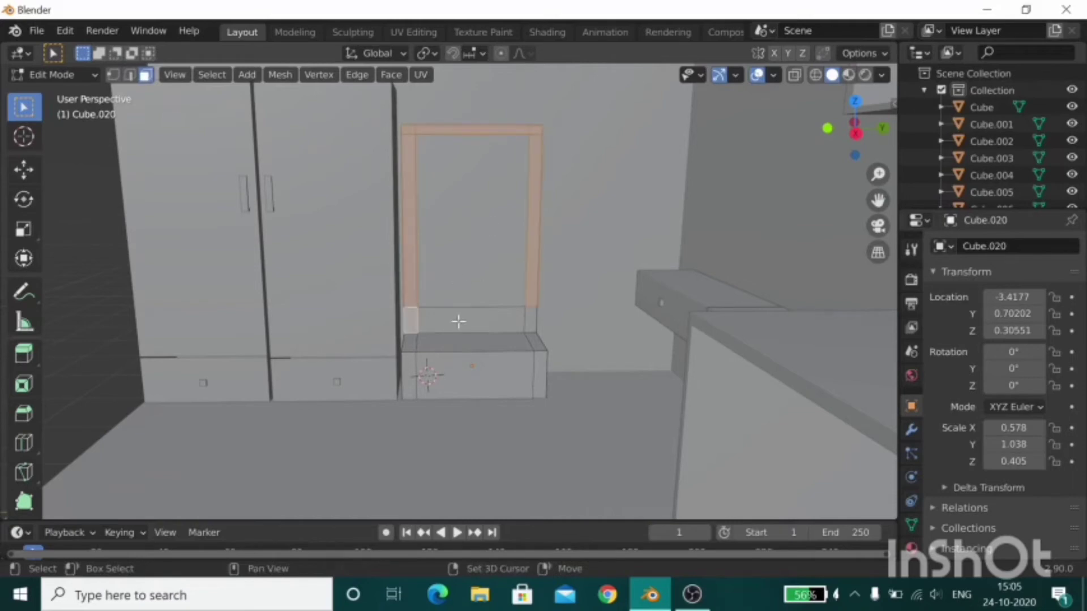
pyautogui.press('e')
pyautogui.write('.1')
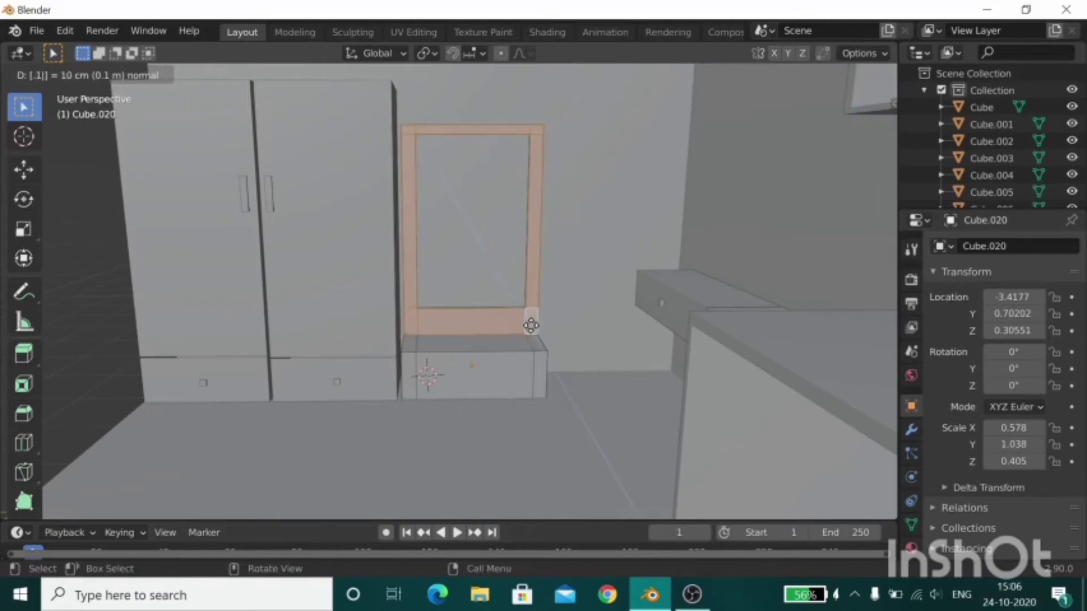
pyautogui.click(531, 325)
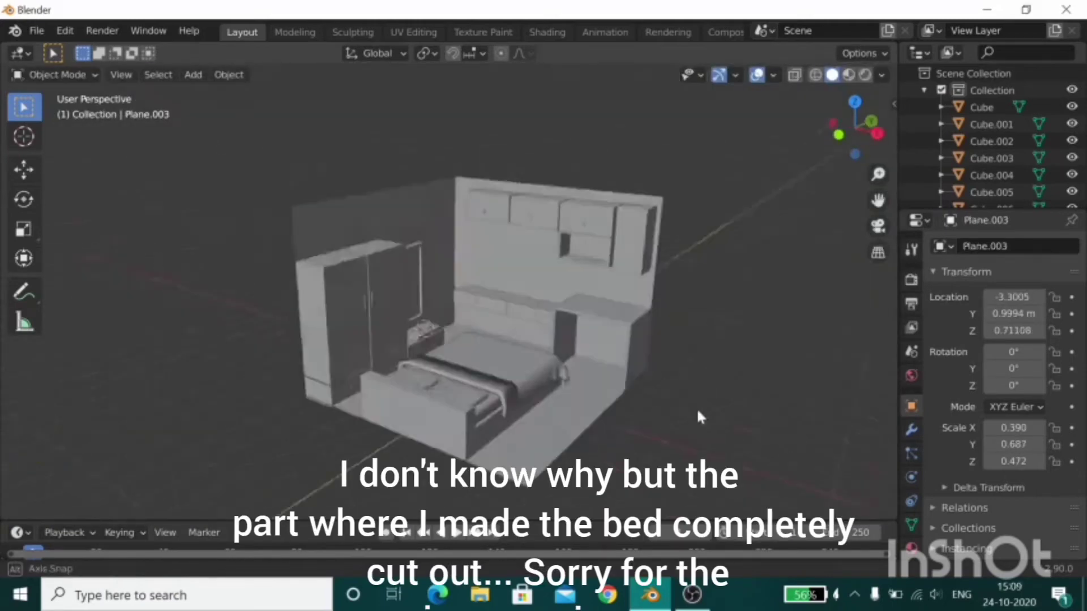
# Add a plane near the wall shelf niche.
pyautogui.moveTo(696, 408); pyautogui.dragTo(650, 436, button='middle')
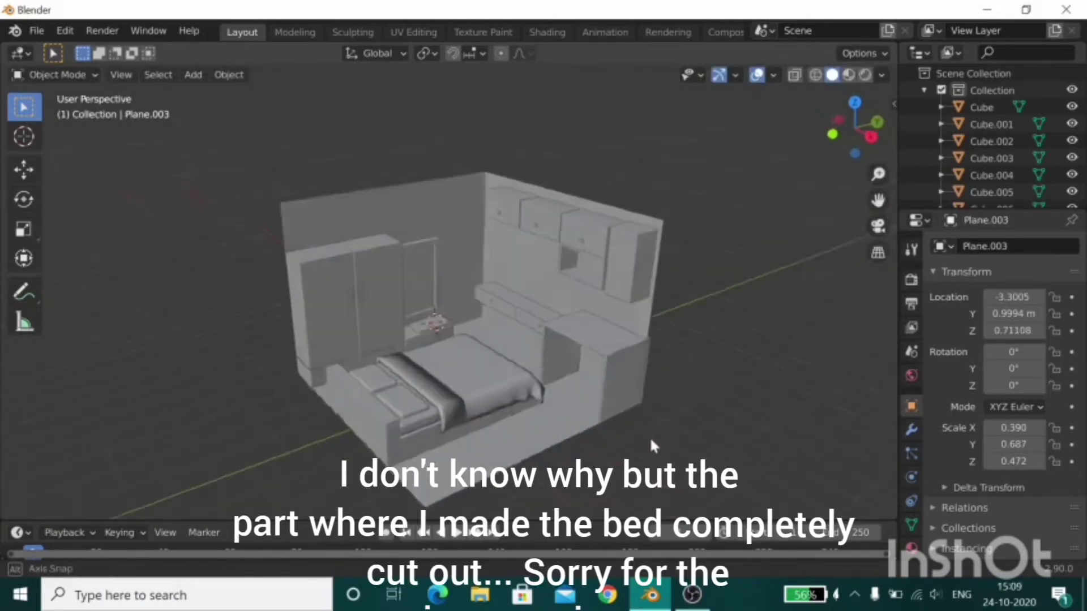
pyautogui.scroll(3, 623, 322)
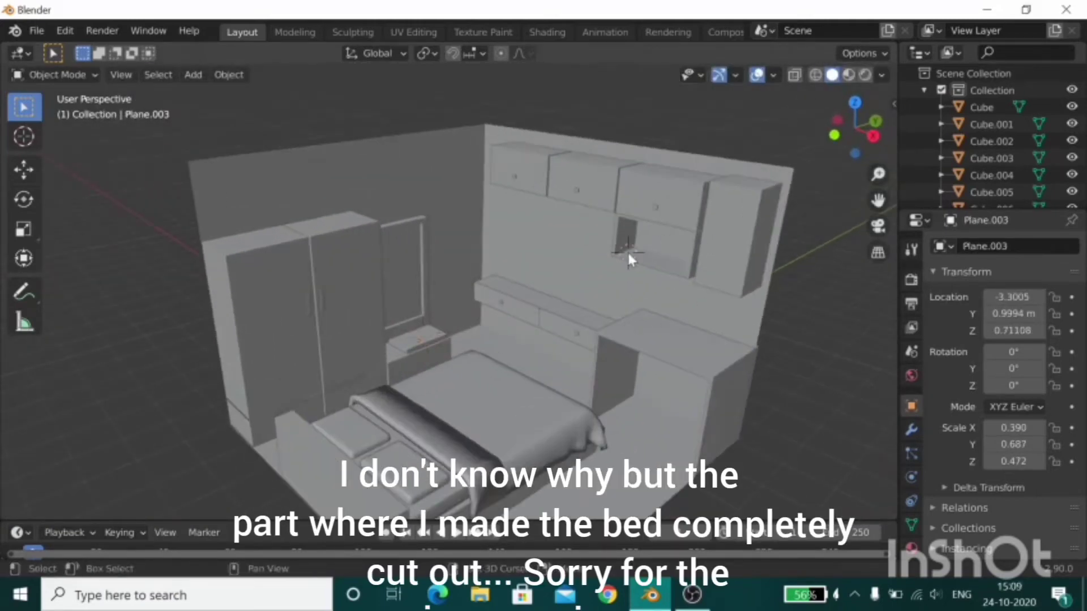
pyautogui.hotkey('shift', 'a')
pyautogui.click(787, 232)
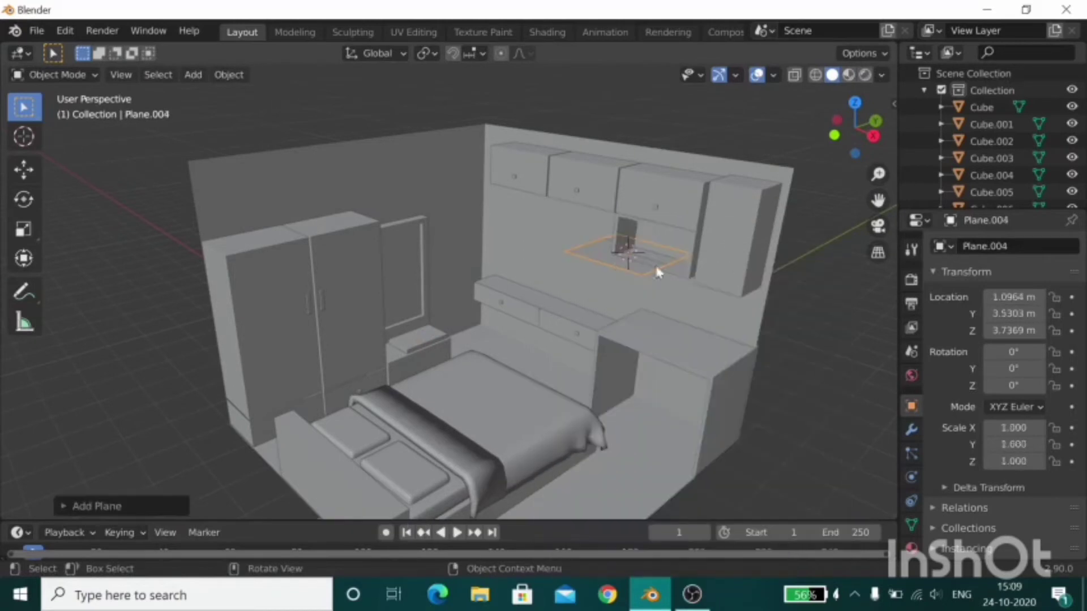
pyautogui.scroll(5, 654, 263)
pyautogui.scroll(3, 650, 307)
pyautogui.scroll(-3, 339, 405)
pyautogui.moveTo(413, 400); pyautogui.dragTo(473, 333, button='middle')
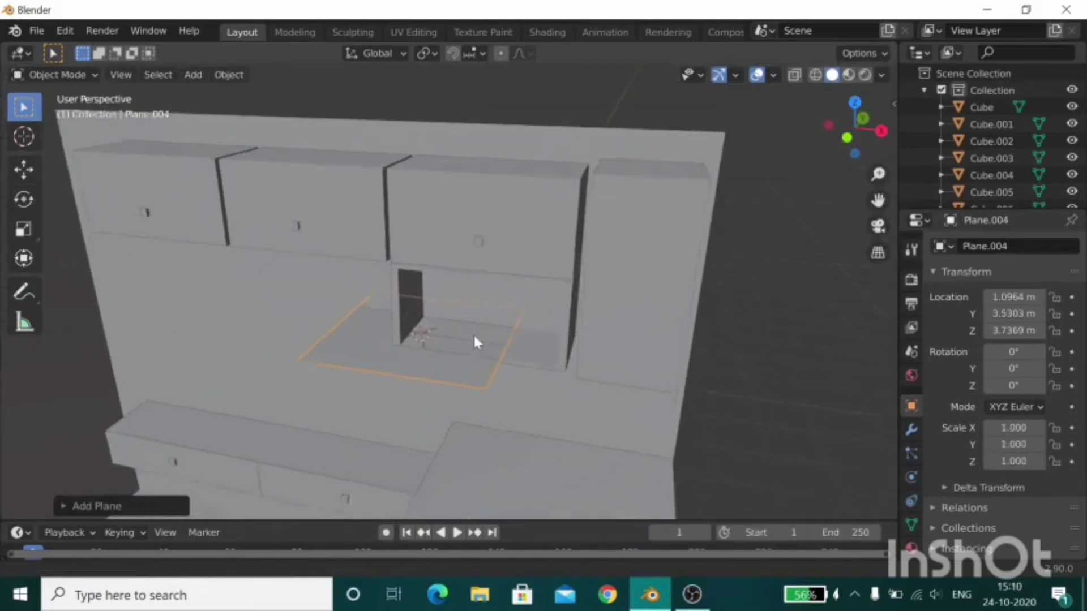
pyautogui.scroll(3, 566, 351)
# Shrink the plane and rotate it 90° on Y to stand upright.
pyautogui.press('s')
pyautogui.click(534, 305)
pyautogui.scroll(2, 559, 325)
pyautogui.scroll(3, 559, 325)
pyautogui.press('s')
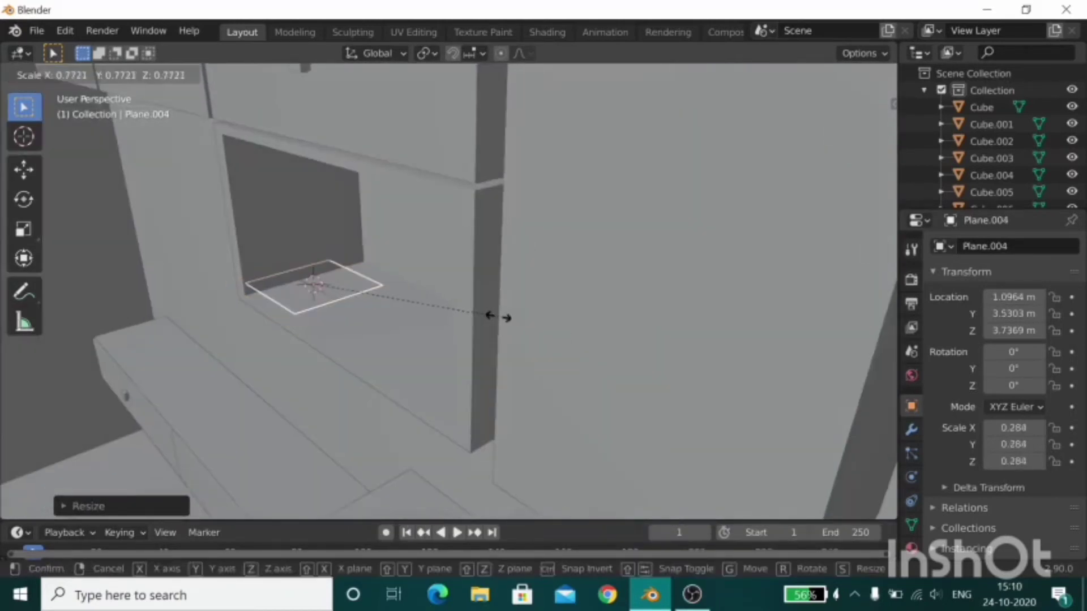
pyautogui.click(497, 314)
pyautogui.write('ry90')
pyautogui.press('Return')
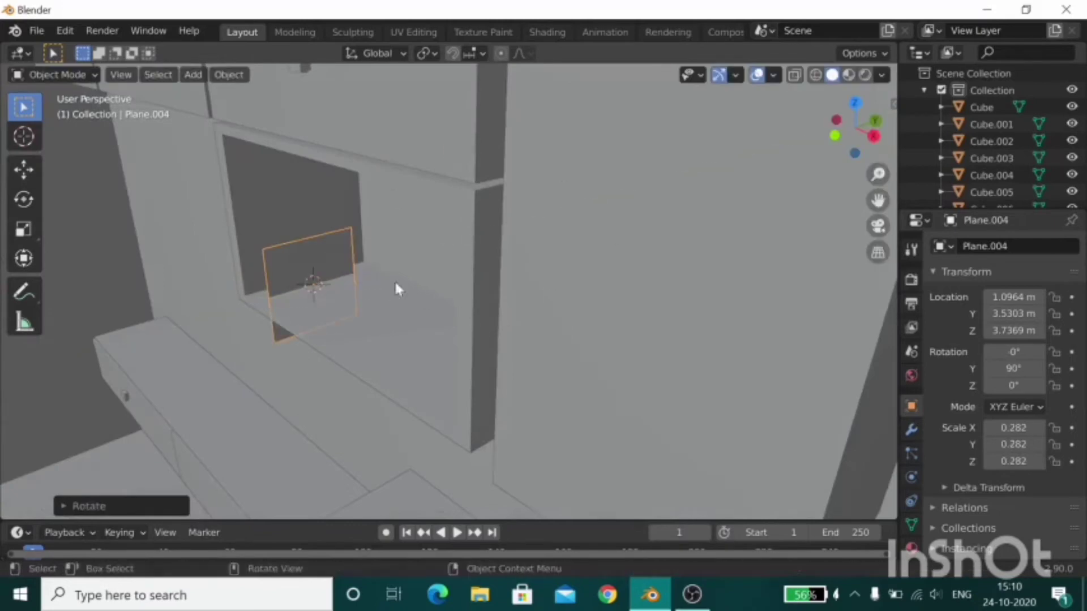
# Raise the plane and resize it along Y and Z to book-slab proportions.
pyautogui.moveTo(396, 289)
pyautogui.mouseDown(button='middle')
pyautogui.moveTo(548, 241)
pyautogui.moveTo(523, 254)
pyautogui.mouseUp(button='middle')
pyautogui.press('g')
pyautogui.press('z')
pyautogui.click(534, 246)
pyautogui.press('s')
pyautogui.press('y')
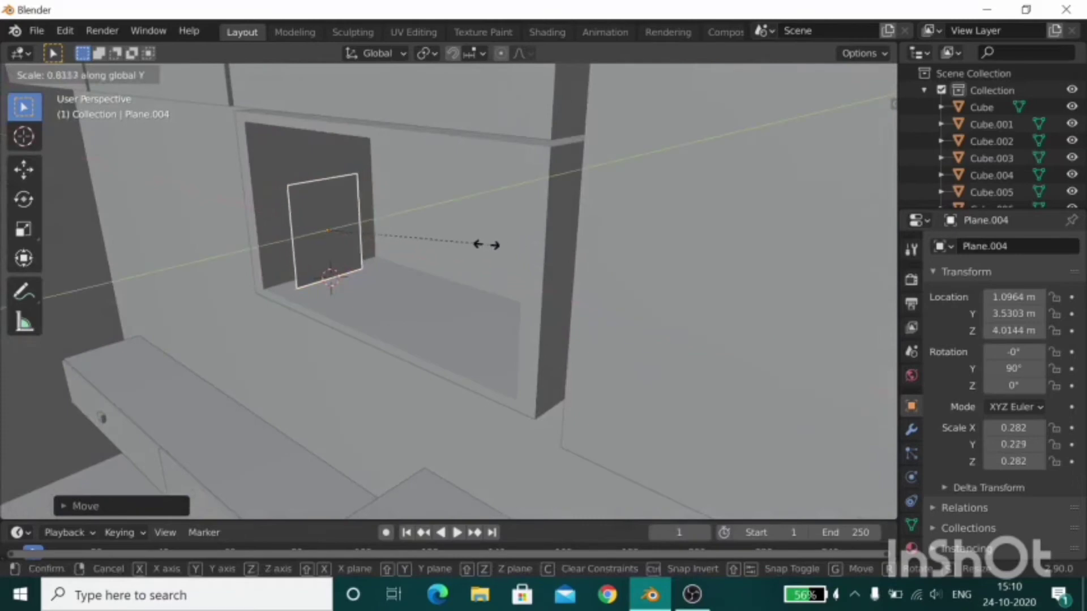
pyautogui.click(479, 243)
pyautogui.press('s')
pyautogui.press('z')
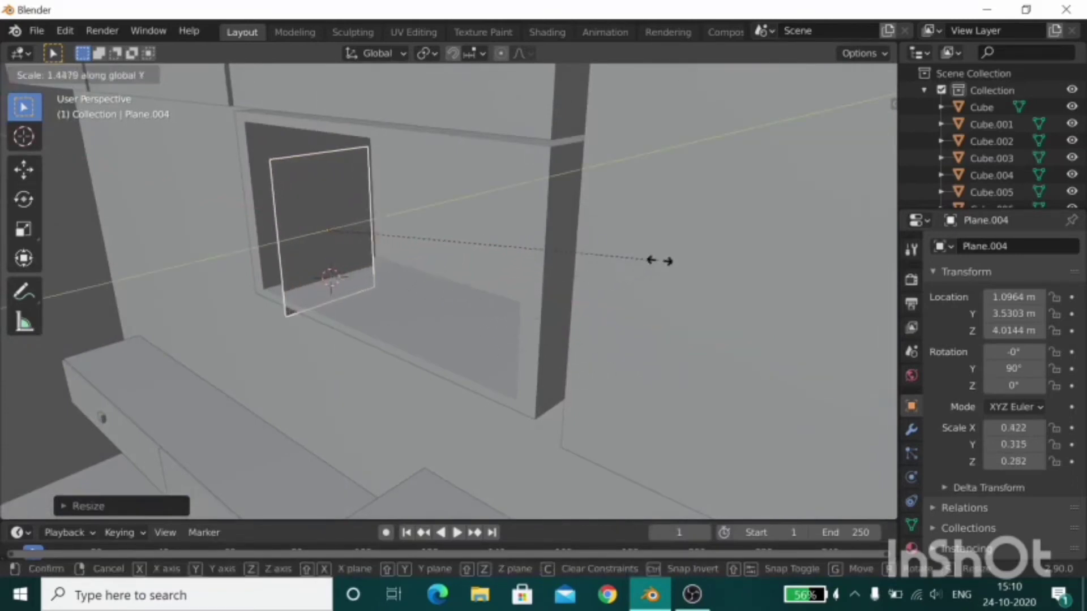
pyautogui.click(660, 260)
# Set the slab on the shelf floor against the niche's left side.
pyautogui.moveTo(609, 274); pyautogui.dragTo(585, 286, button='middle')
pyautogui.press('g')
pyautogui.press('z')
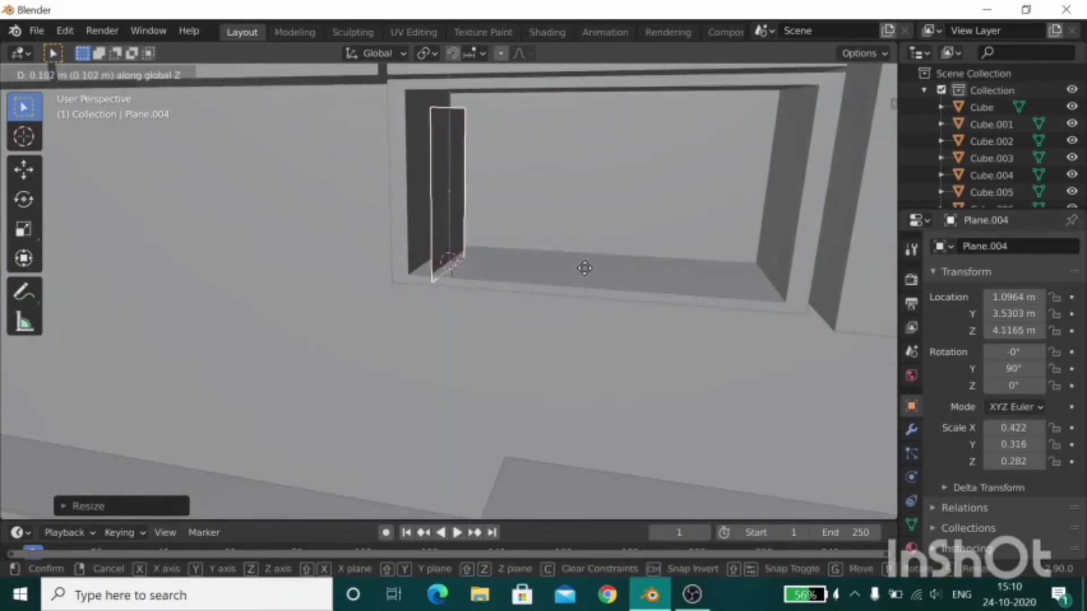
pyautogui.click(584, 263)
pyautogui.press('g')
pyautogui.press('x')
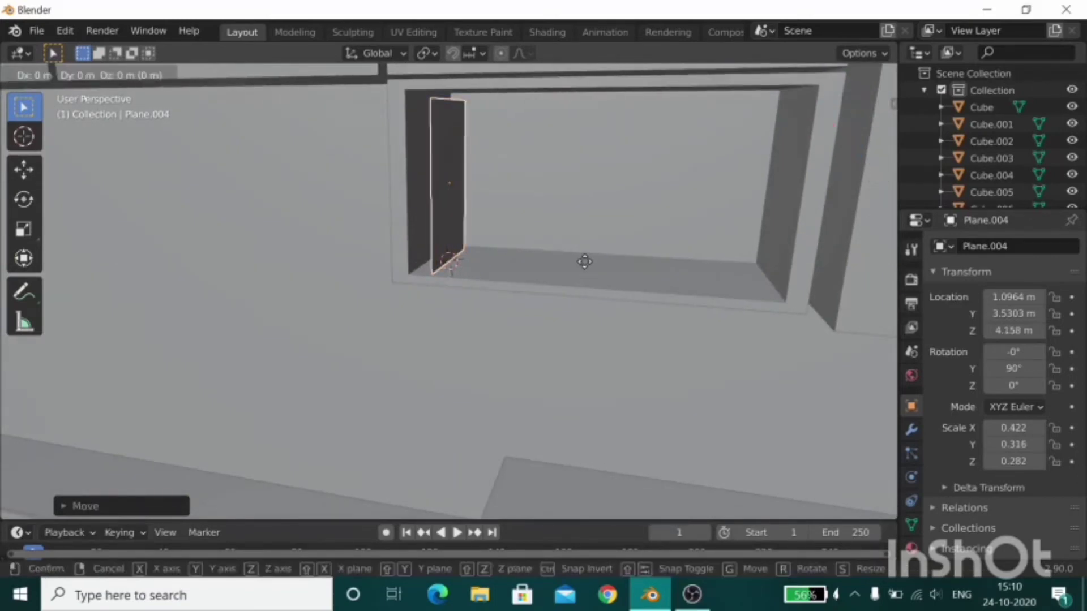
pyautogui.click(569, 264)
# Extrude the slab's face to give it thickness.
pyautogui.press('Tab')
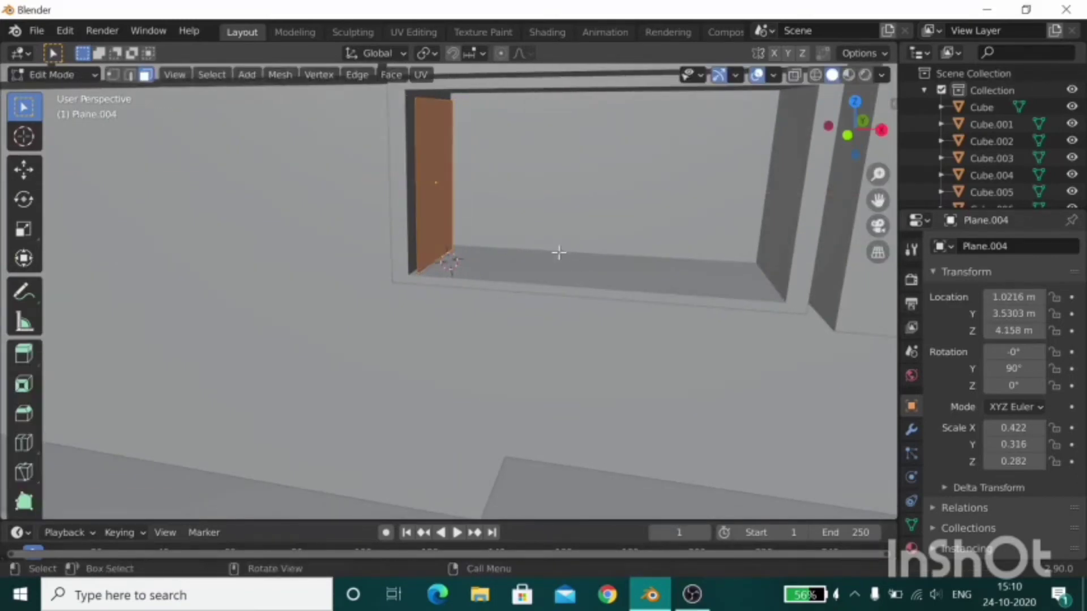
pyautogui.press('e')
pyautogui.click(569, 251)
pyautogui.press('Tab')
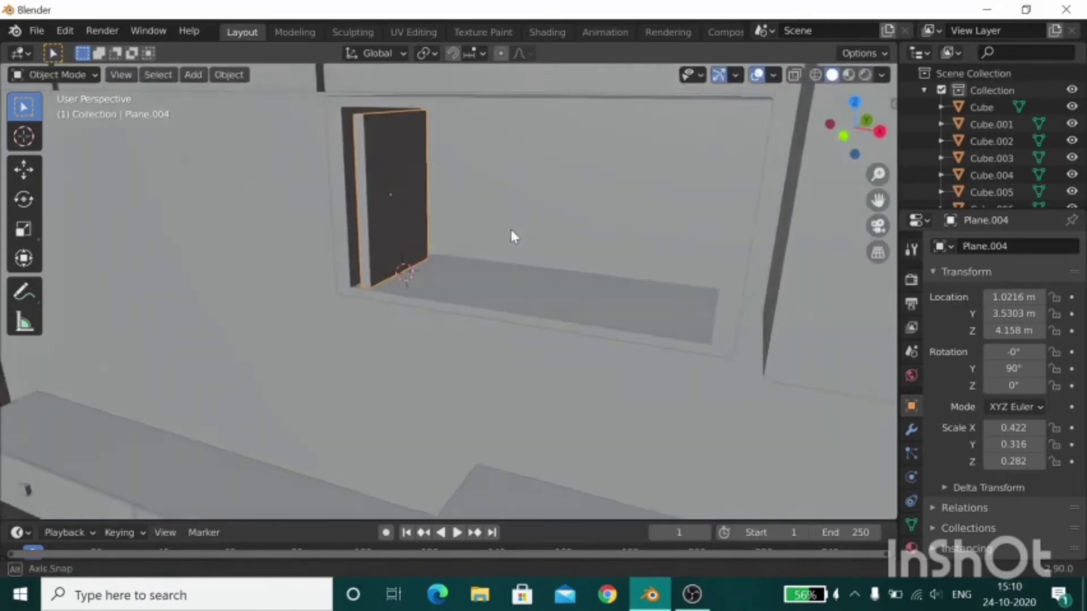
# In edge select mode, extrude only the slab's selected edges.
pyautogui.moveTo(512, 235)
pyautogui.mouseDown(button='middle')
pyautogui.moveTo(529, 247)
pyautogui.moveTo(532, 236)
pyautogui.mouseUp(button='middle')
pyautogui.press('Tab')
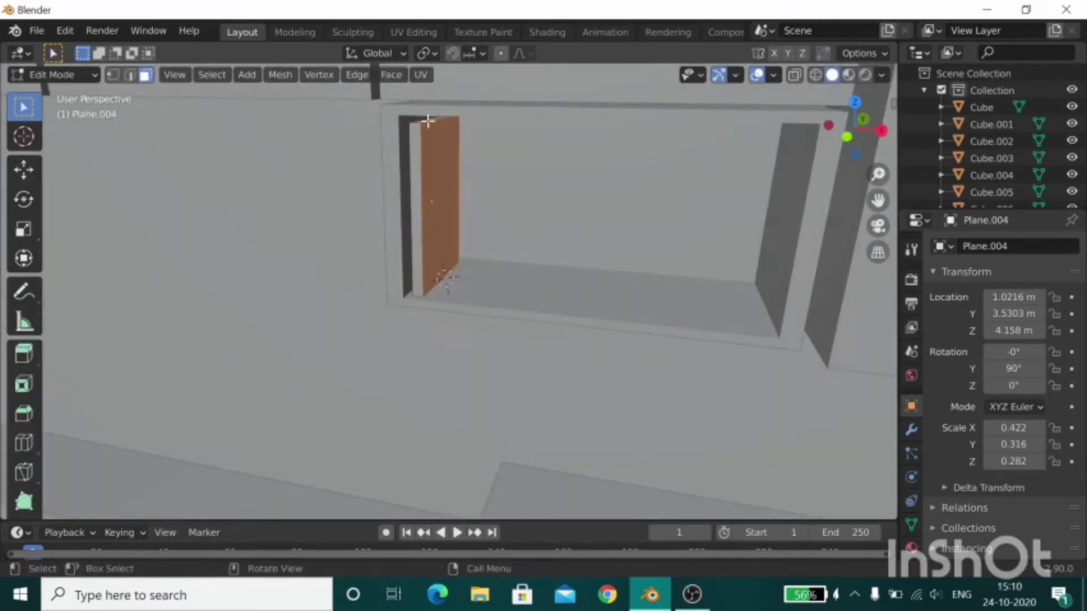
pyautogui.press('2')
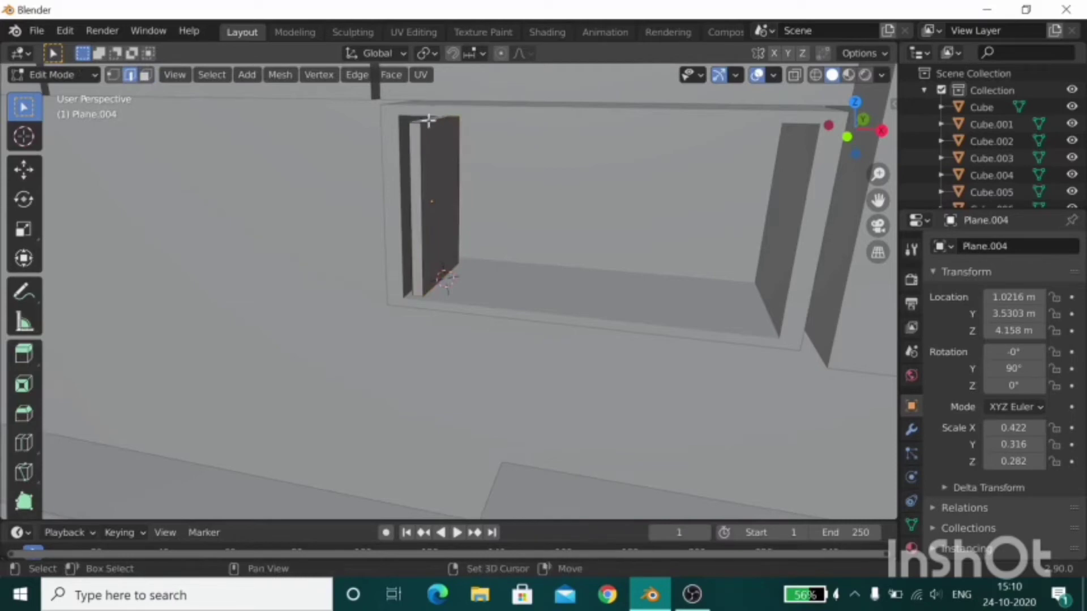
pyautogui.hotkey('alt', 'e')
pyautogui.press('Escape')
pyautogui.hotkey('alt', 'e')
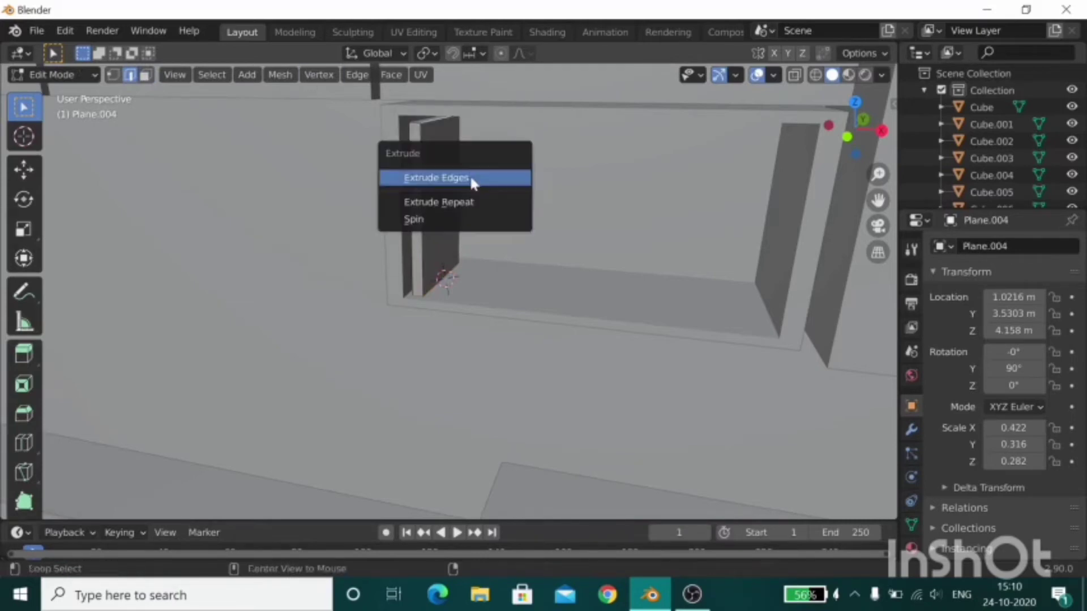
pyautogui.click(471, 176)
pyautogui.click(485, 165)
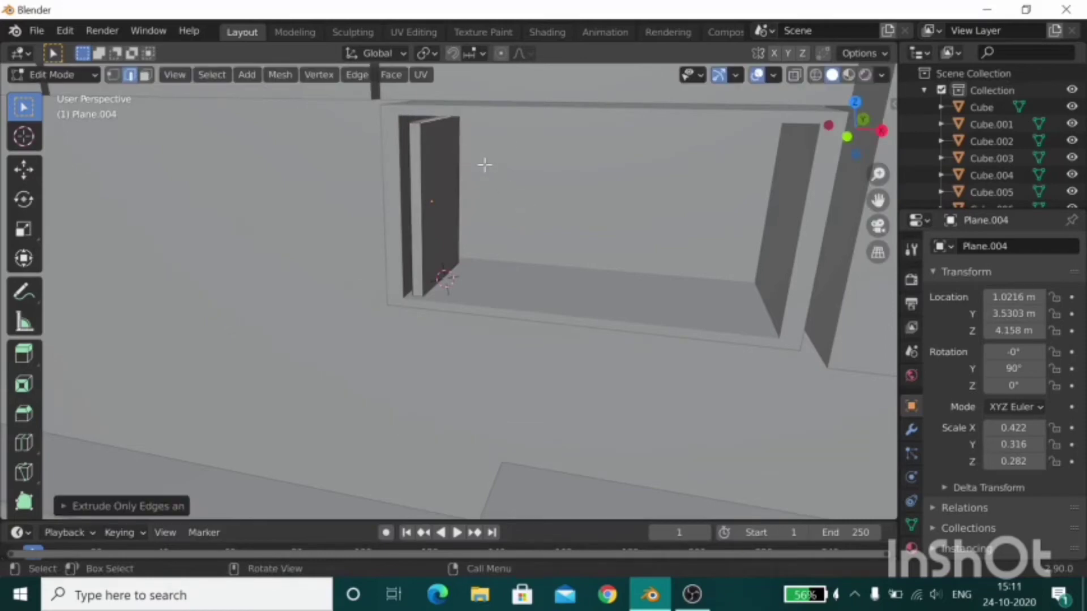
# Copy the book slab along X, then shorten it and lower it onto the shelf.
pyautogui.press('Tab')
pyautogui.hotkey('shift', 'd')
pyautogui.press('x')
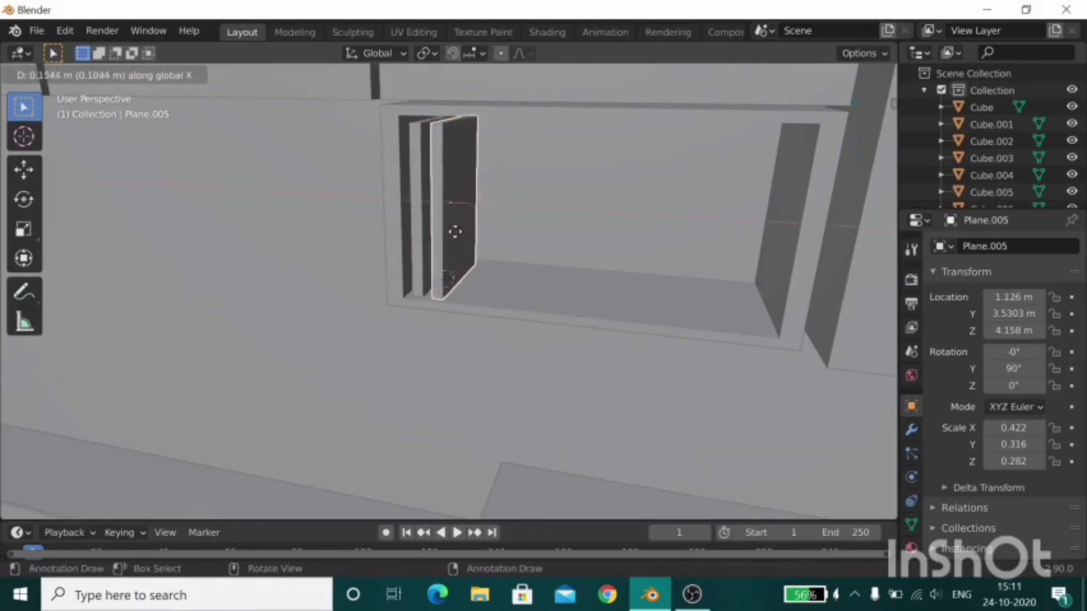
pyautogui.click(445, 226)
pyautogui.press('s')
pyautogui.press('z')
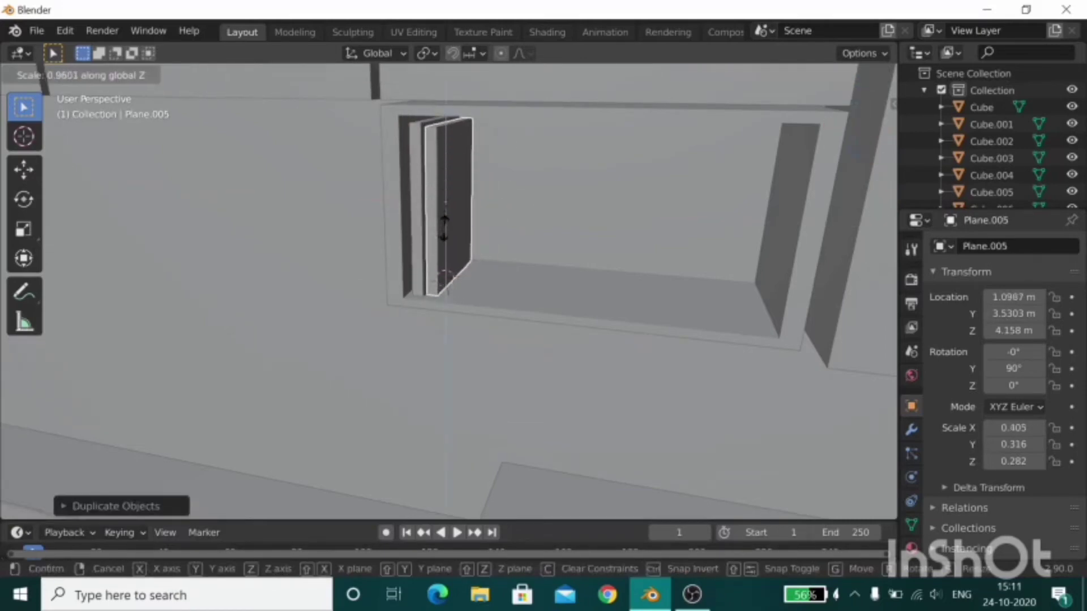
pyautogui.click(447, 224)
pyautogui.press('g')
pyautogui.press('z')
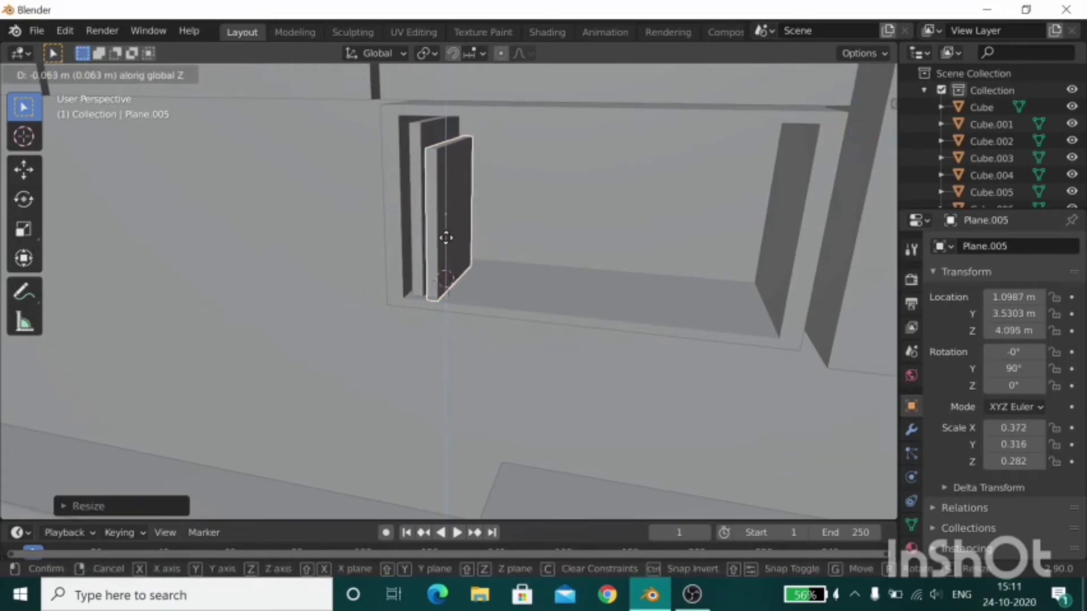
pyautogui.click(450, 237)
# Add a third book beside the second, shortened and seated on the shelf.
pyautogui.hotkey('shift', 'd')
pyautogui.press('x')
pyautogui.click(465, 232)
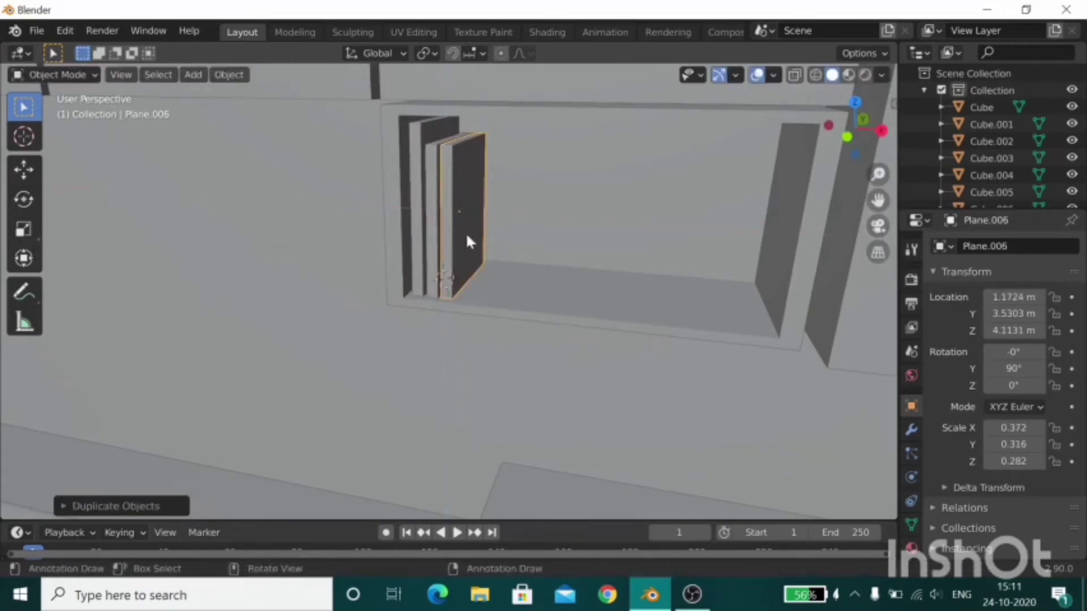
pyautogui.press('s')
pyautogui.press('z')
pyautogui.click(464, 232)
pyautogui.press('g')
pyautogui.press('z')
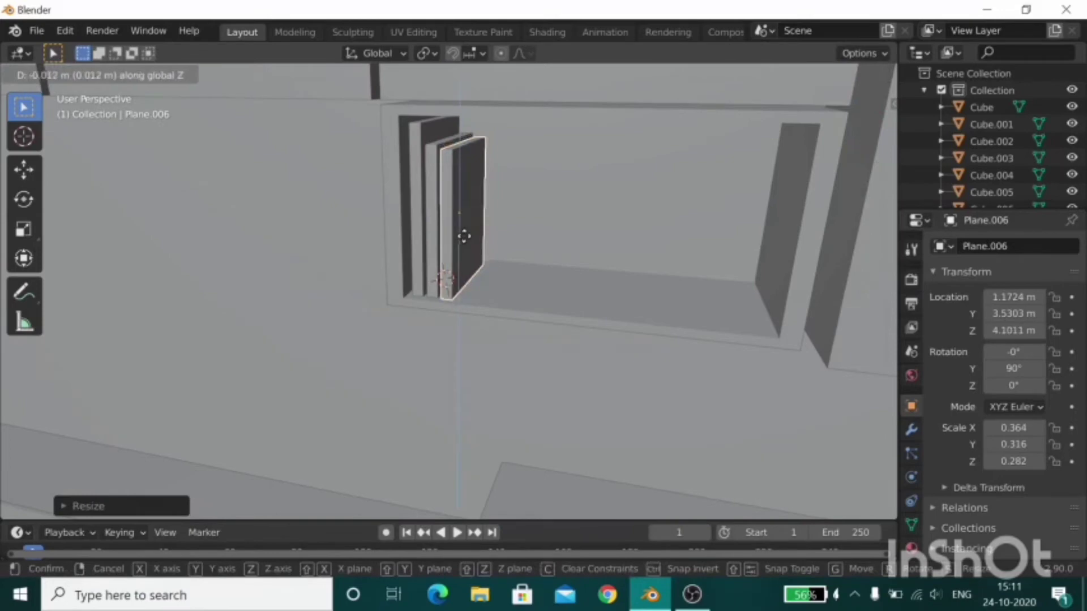
pyautogui.click(461, 236)
# Add a much shorter fourth book resting on the shelf beside the others.
pyautogui.hotkey('shift', 'd')
pyautogui.press('x')
pyautogui.click(475, 235)
pyautogui.press('s')
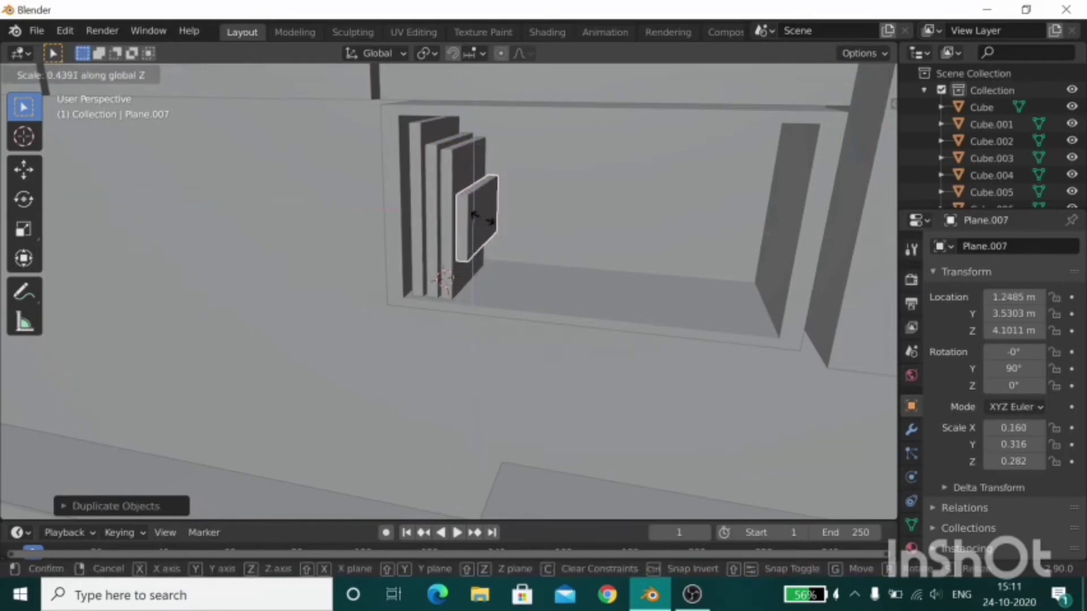
pyautogui.click(482, 222)
pyautogui.press('g')
pyautogui.press('z')
pyautogui.click(481, 250)
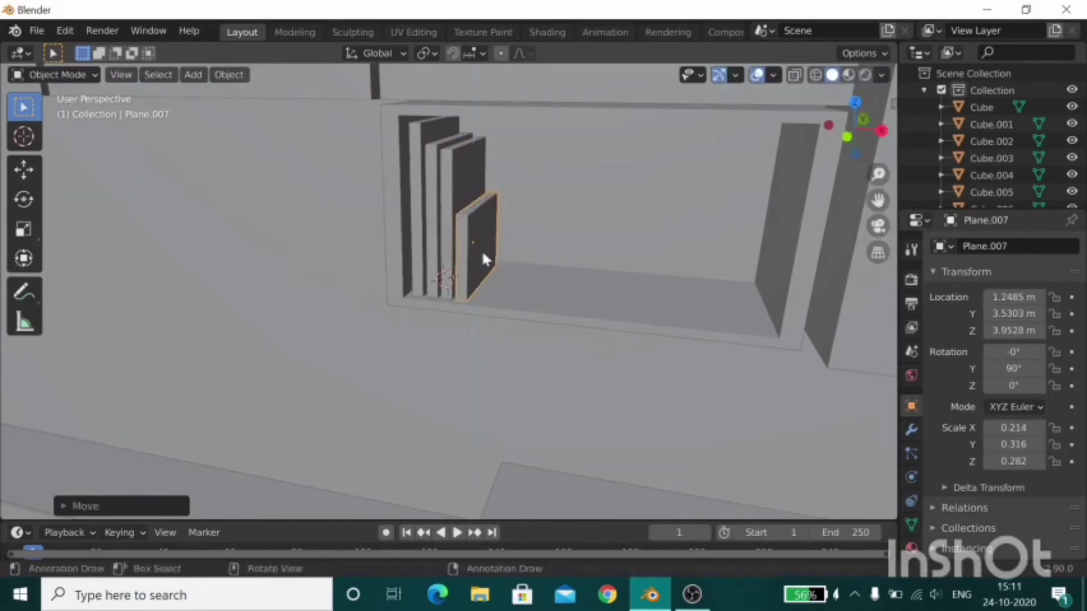
pyautogui.moveTo(481, 250)
pyautogui.mouseDown(button='middle')
pyautogui.moveTo(522, 256)
pyautogui.moveTo(502, 253)
pyautogui.mouseUp(button='middle')
# Add five copies of the short book along X to extend the row.
pyautogui.hotkey('shift', 'd')
pyautogui.press('x')
pyautogui.click(520, 260)
pyautogui.hotkey('shift', 'd')
pyautogui.press('x')
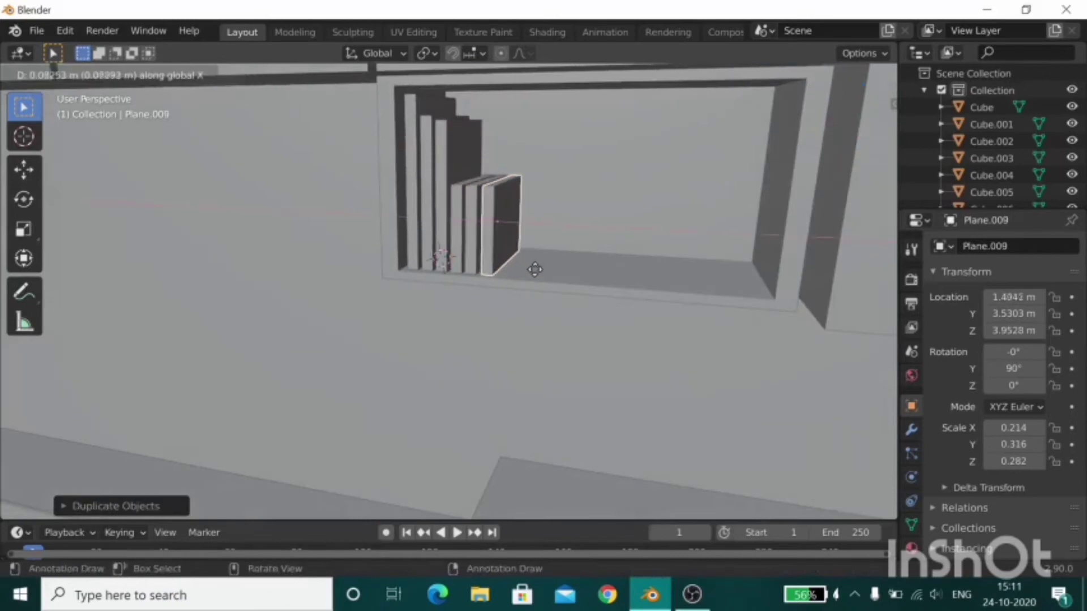
pyautogui.click(533, 270)
pyautogui.hotkey('shift', 'd')
pyautogui.press('x')
pyautogui.click(545, 280)
pyautogui.hotkey('shift', 'd')
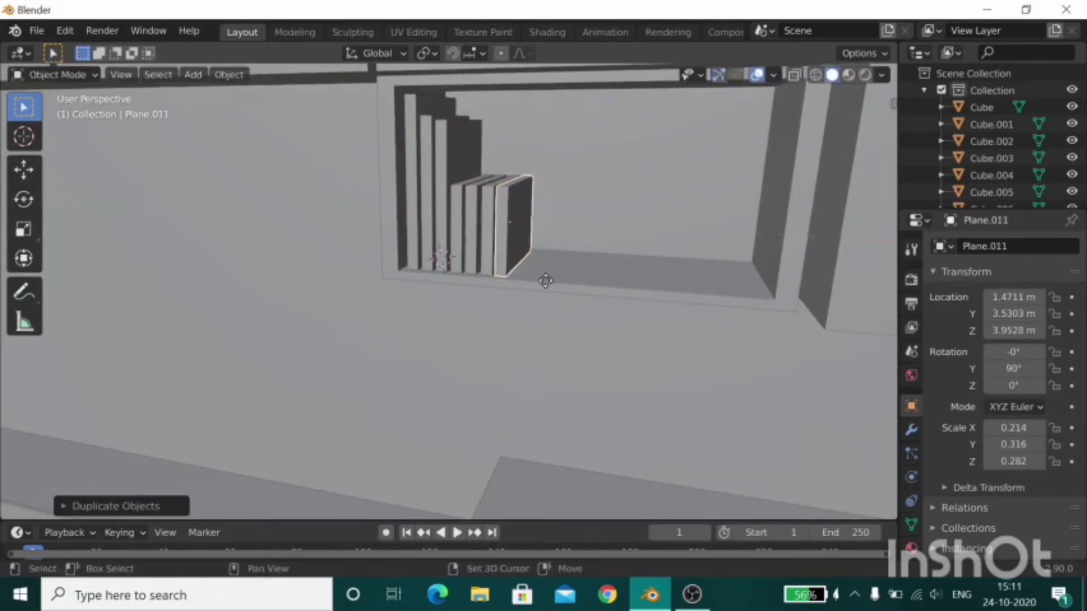
pyautogui.press('x')
pyautogui.click(558, 298)
pyautogui.hotkey('shift', 'd')
pyautogui.press('x')
pyautogui.click(570, 306)
# Keep filling the shelf niche with short book copies out to about X 2.05 m.
pyautogui.hotkey('shift', 'd')
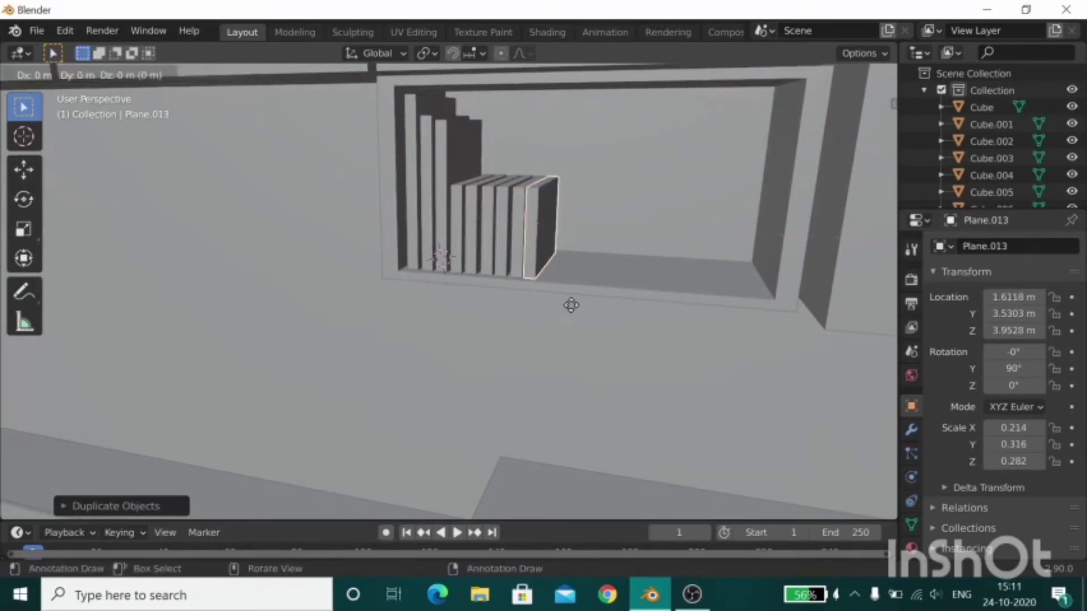
pyautogui.click(584, 309)
pyautogui.hotkey('shift', 'd')
pyautogui.click(594, 320)
pyautogui.hotkey('shift', 'd')
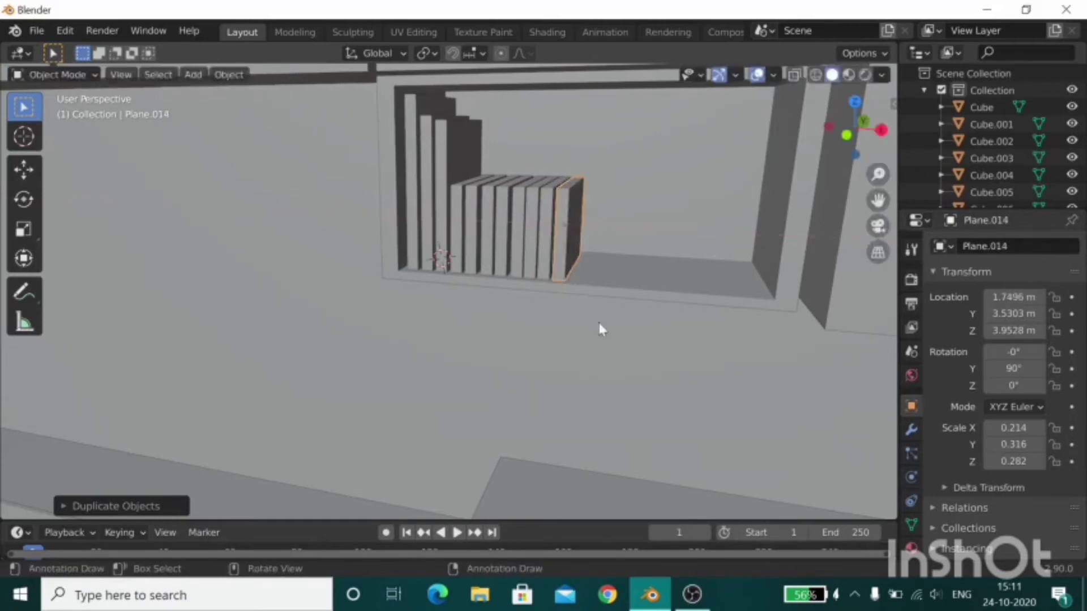
pyautogui.press('x')
pyautogui.click(610, 330)
pyautogui.hotkey('shift', 'd')
pyautogui.press('x')
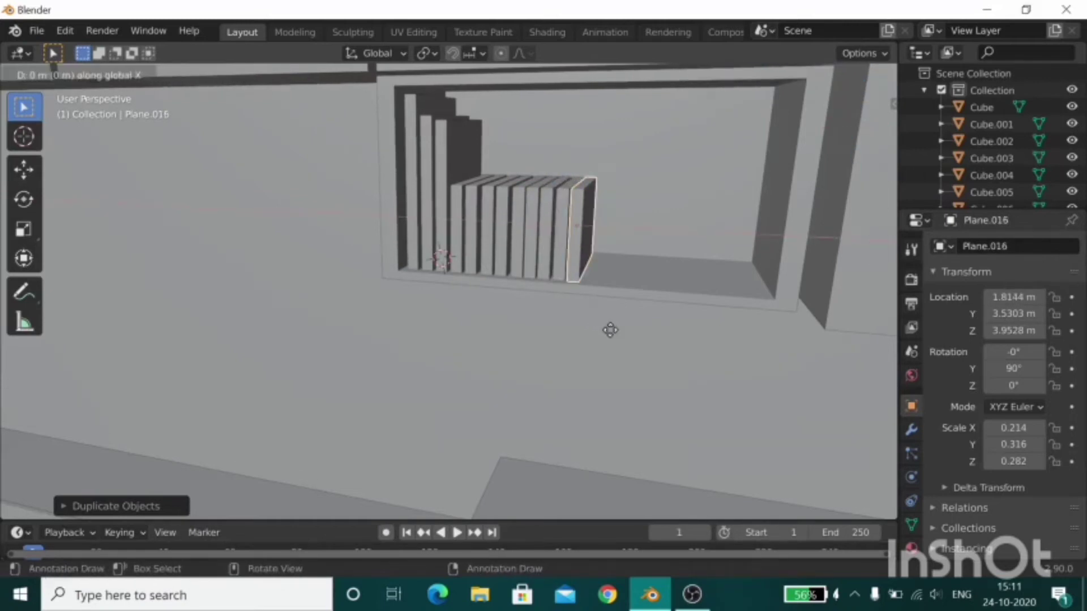
pyautogui.click(623, 333)
pyautogui.hotkey('shift', 'd')
pyautogui.press('x')
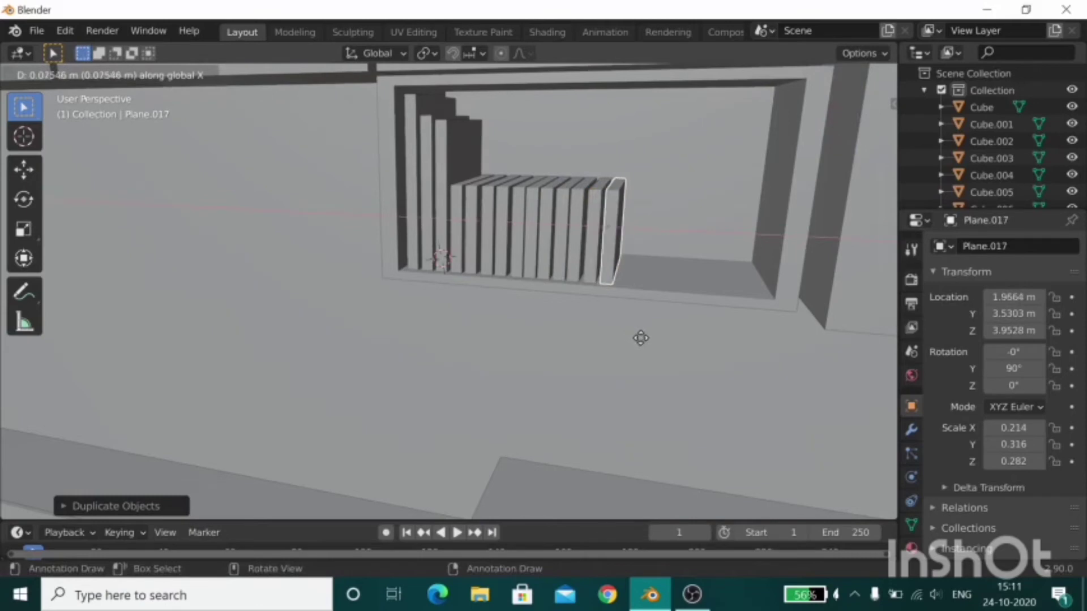
pyautogui.click(640, 335)
pyautogui.hotkey('shift', 'd')
# Place the final book copy at the end of the shelf row.
pyautogui.press('x')
pyautogui.click(657, 338)
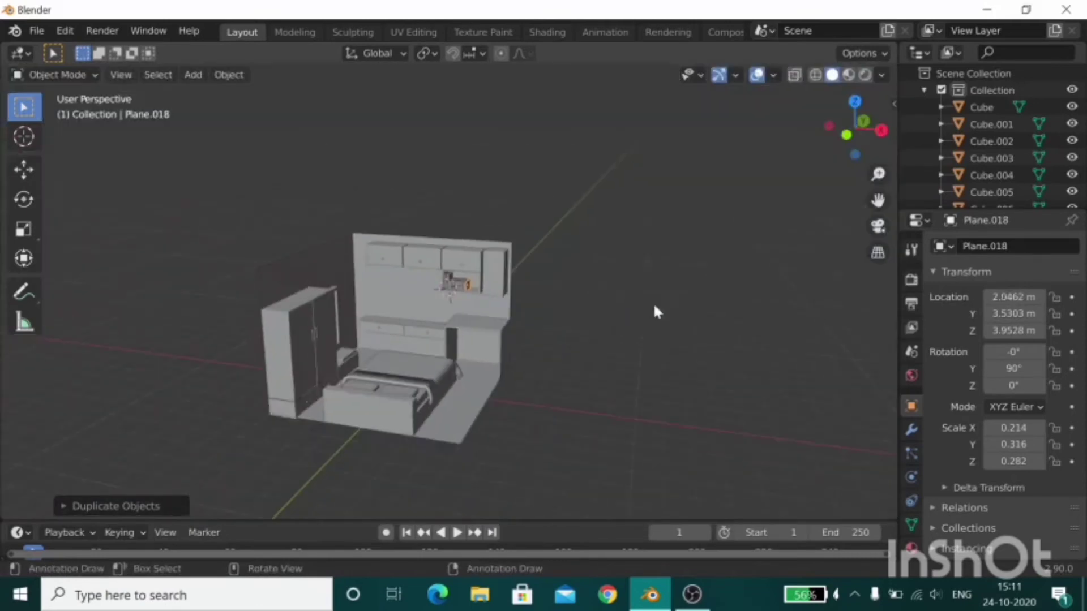
pyautogui.click(655, 311)
# Bring the wardrobe into close-up view in the Shading workspace.
pyautogui.moveTo(655, 311); pyautogui.dragTo(573, 334, button='middle')
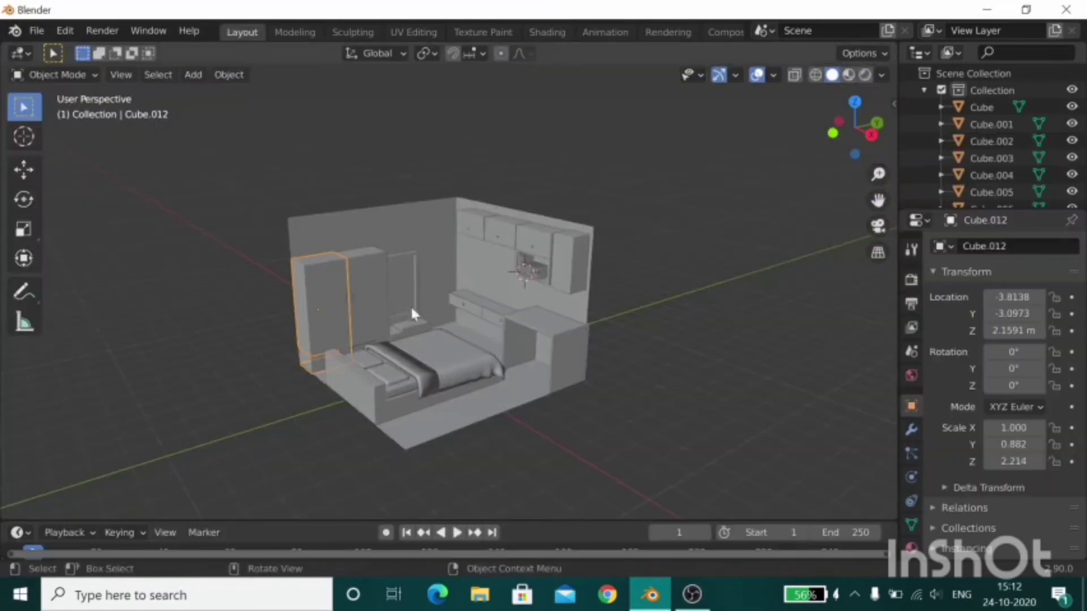
pyautogui.moveTo(410, 305); pyautogui.dragTo(548, 292, button='middle')
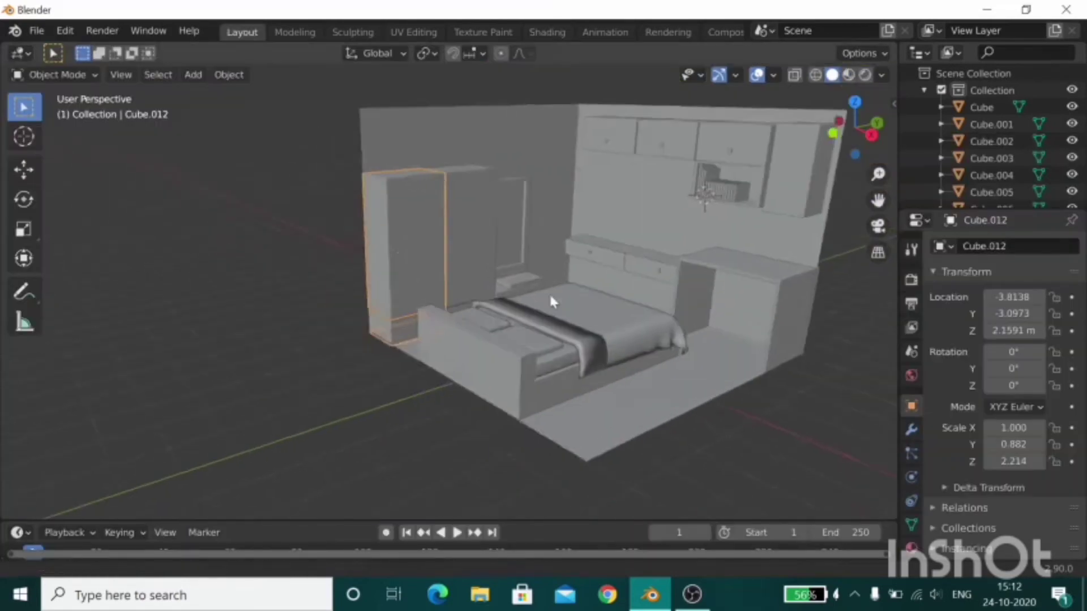
pyautogui.scroll(5, 506, 347)
pyautogui.moveTo(506, 347)
pyautogui.mouseDown(button='middle')
pyautogui.moveTo(444, 367)
pyautogui.moveTo(631, 297)
pyautogui.mouseUp(button='middle')
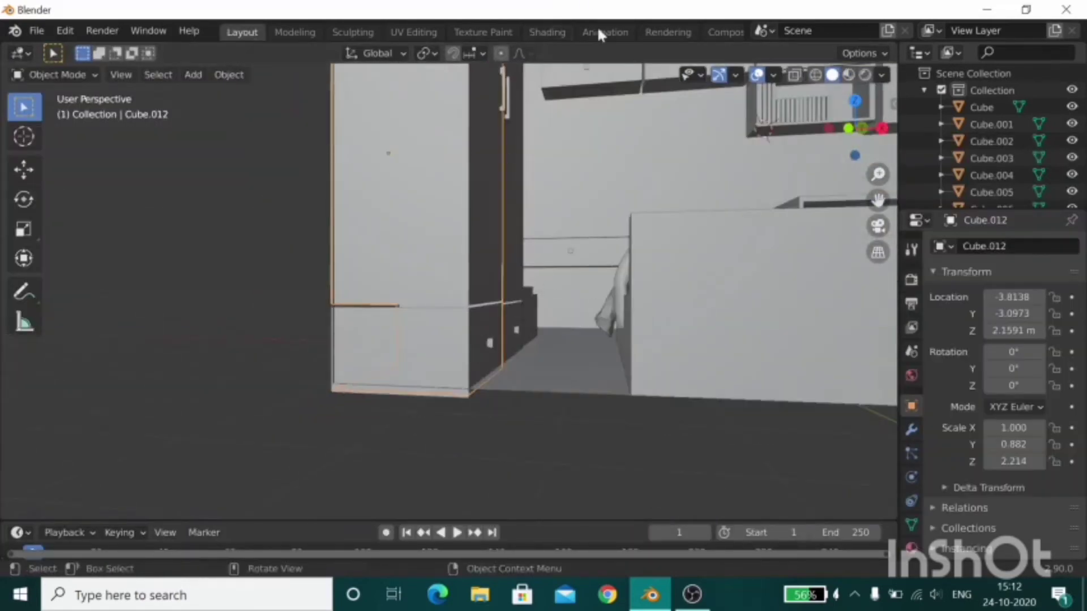
pyautogui.click(546, 32)
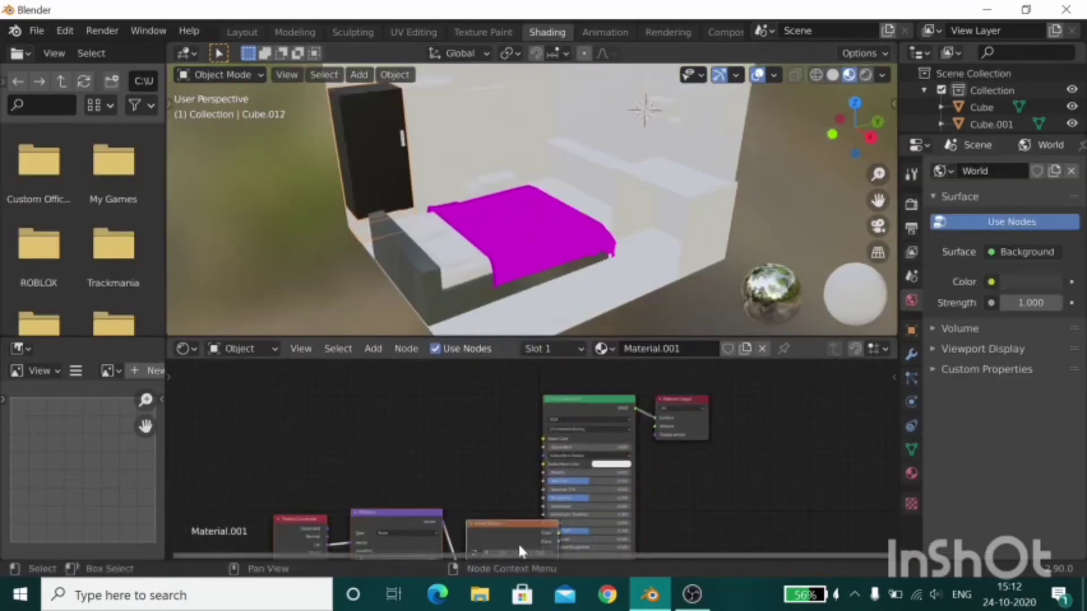
# Load the Dressing Table image from D:\Blender Related\Textures as the material's texture.
pyautogui.click(497, 437)
pyautogui.click(267, 118)
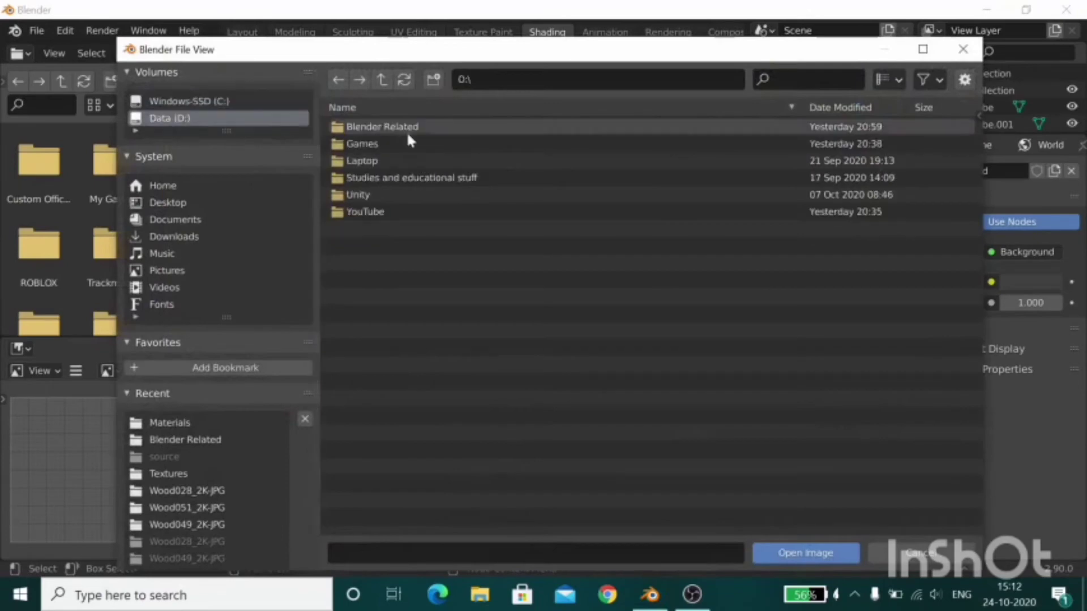
pyautogui.doubleClick(406, 127)
pyautogui.click(434, 143)
pyautogui.doubleClick(433, 143)
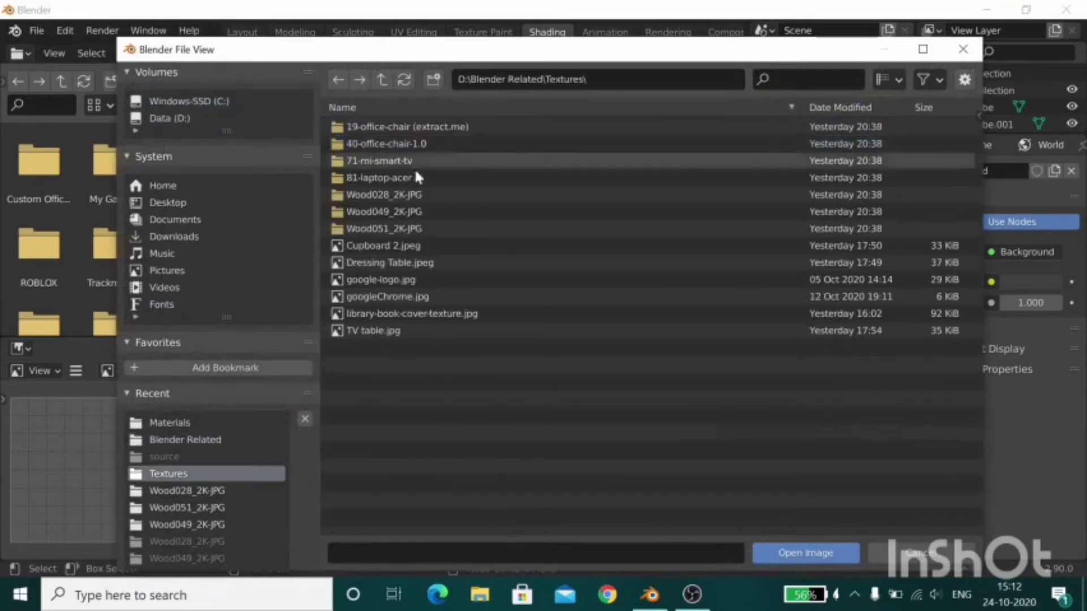
pyautogui.doubleClick(426, 262)
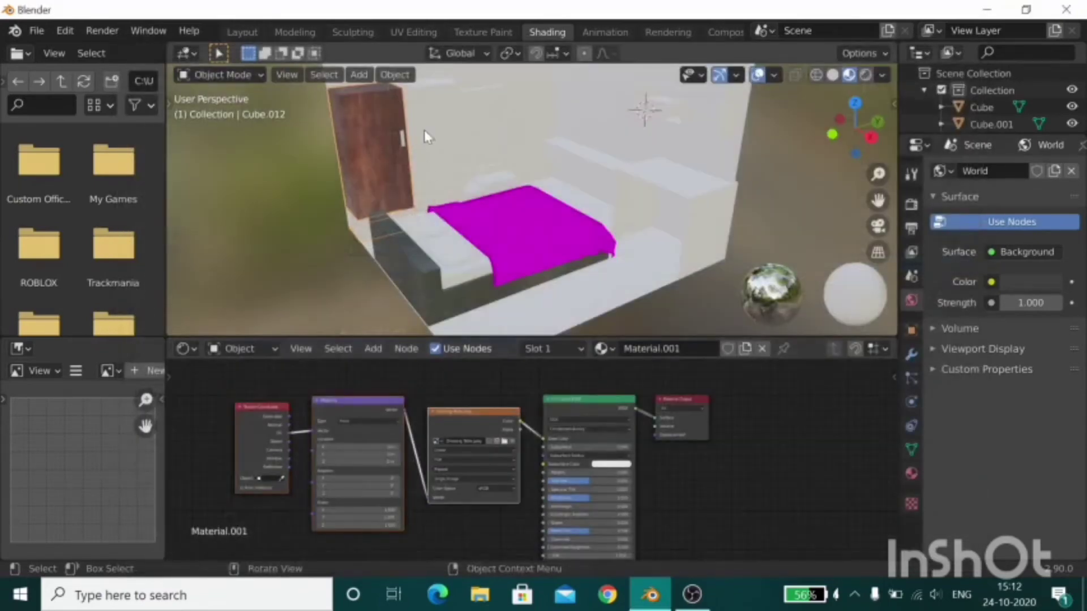
# Assign the Cupboards wood material to the second wardrobe door and the next piece.
pyautogui.click(911, 472)
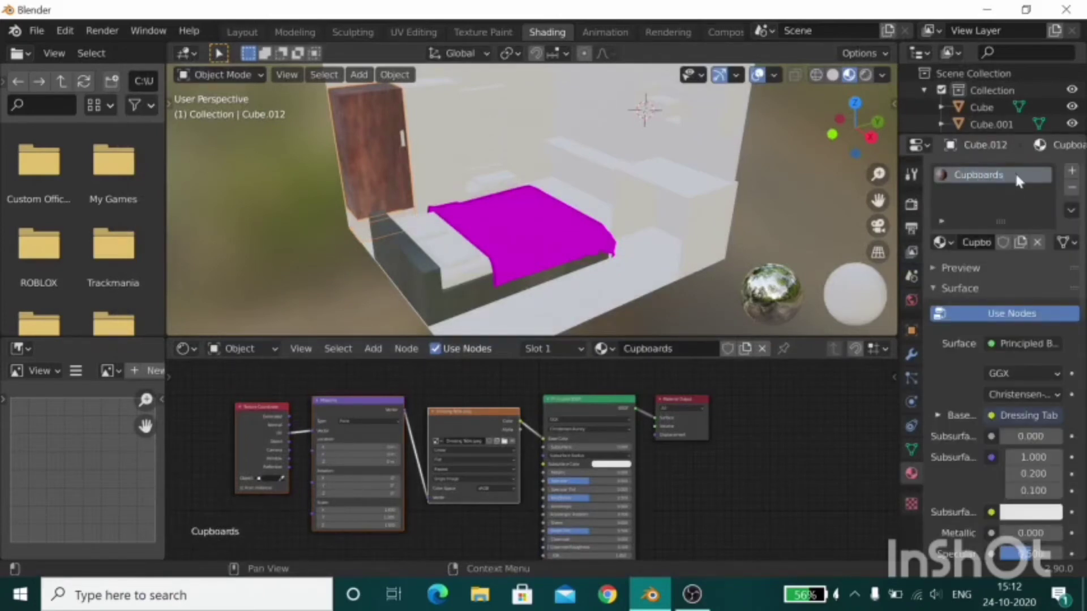
pyautogui.click(939, 242)
pyautogui.click(769, 325)
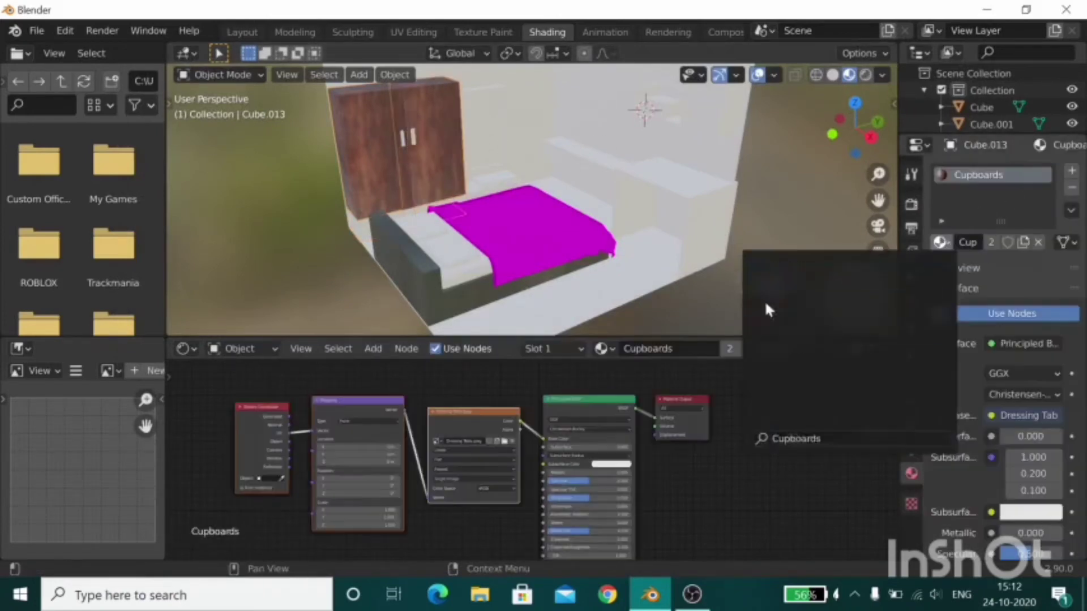
pyautogui.click(396, 222)
pyautogui.click(940, 242)
pyautogui.click(792, 316)
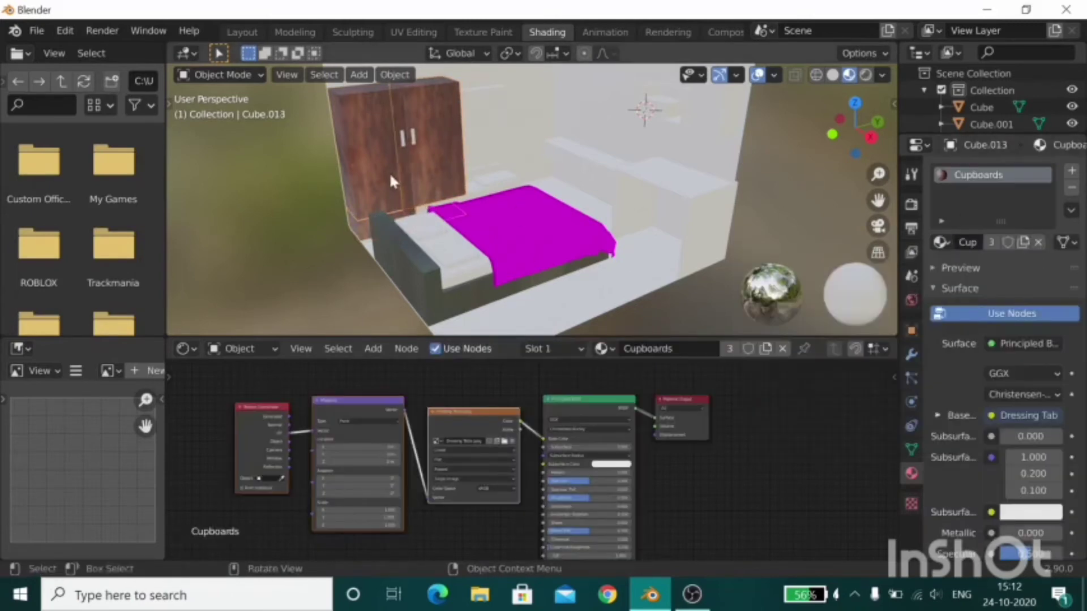
# Give one more wardrobe piece the Cupboards material, then select the mirror frame.
pyautogui.click(424, 213)
pyautogui.click(941, 242)
pyautogui.click(801, 313)
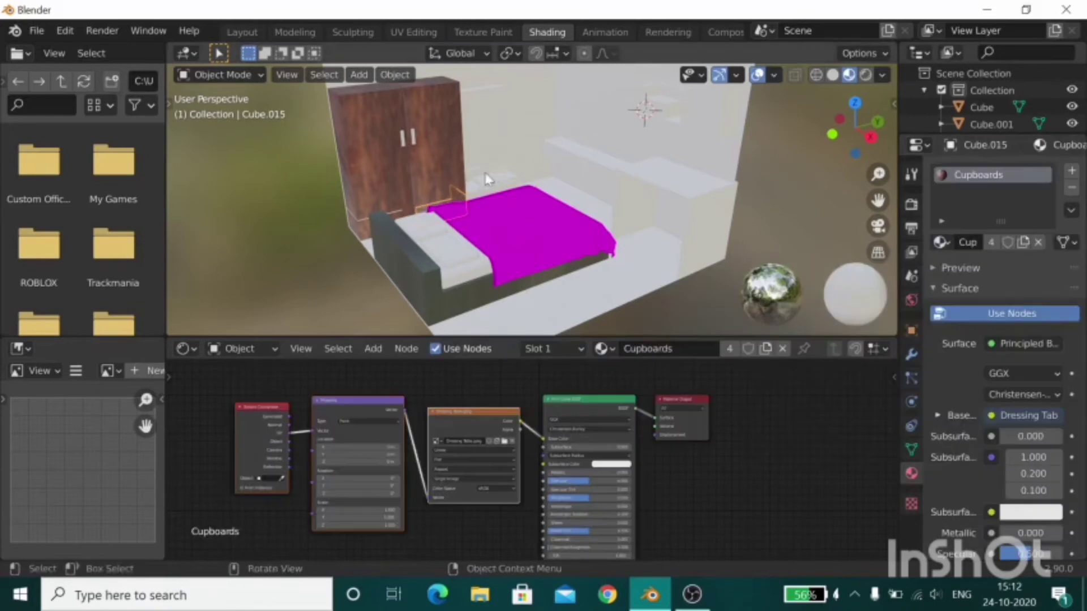
pyautogui.click(473, 195)
pyautogui.click(940, 243)
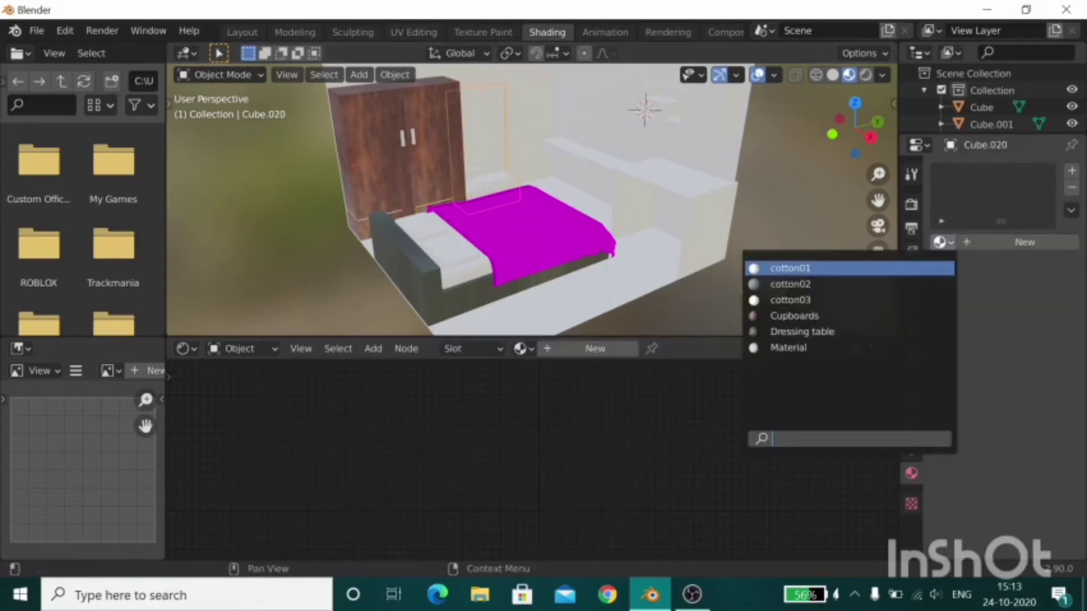
# Give Cube.020 the Dressing table material plus a metallic, zero-roughness mirror material.
pyautogui.click(830, 331)
pyautogui.press('Tab')
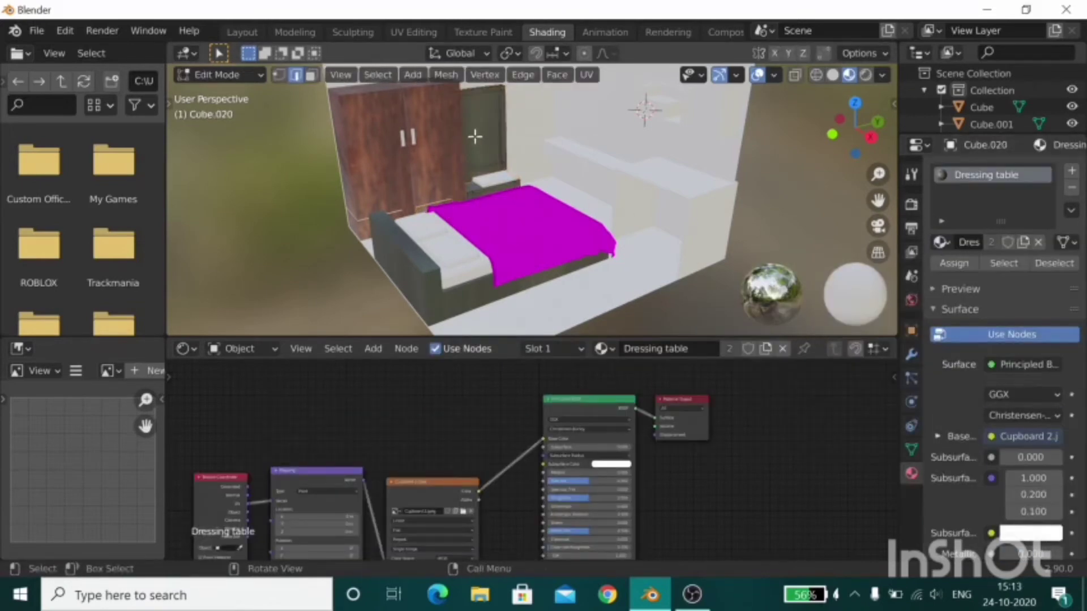
pyautogui.click(1071, 171)
pyautogui.scroll(-4, 996, 350)
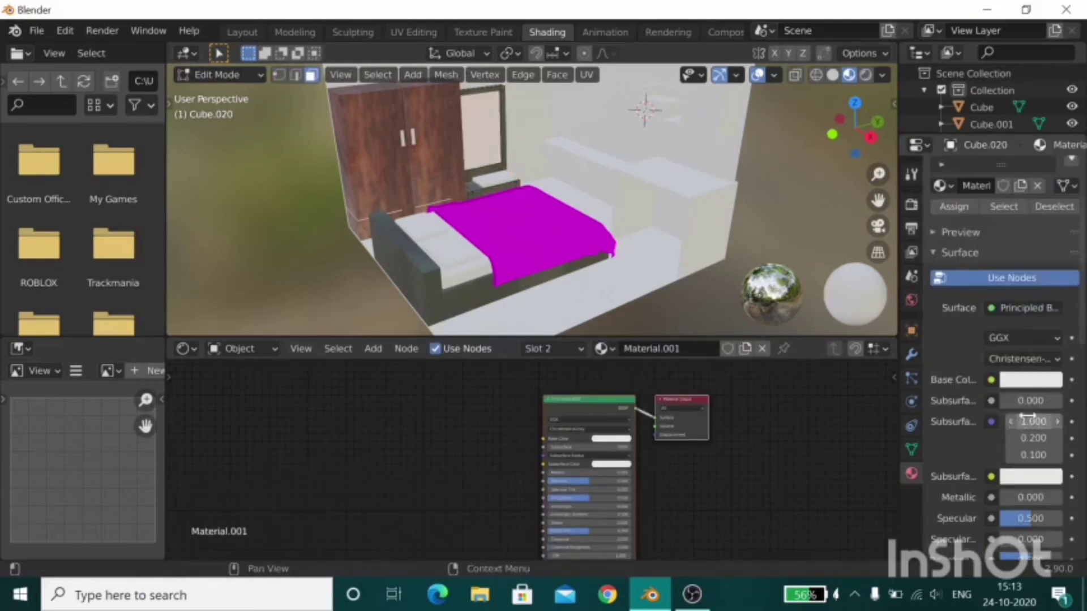
pyautogui.scroll(-4, 1031, 402)
pyautogui.moveTo(1030, 447); pyautogui.dragTo(542, 207)
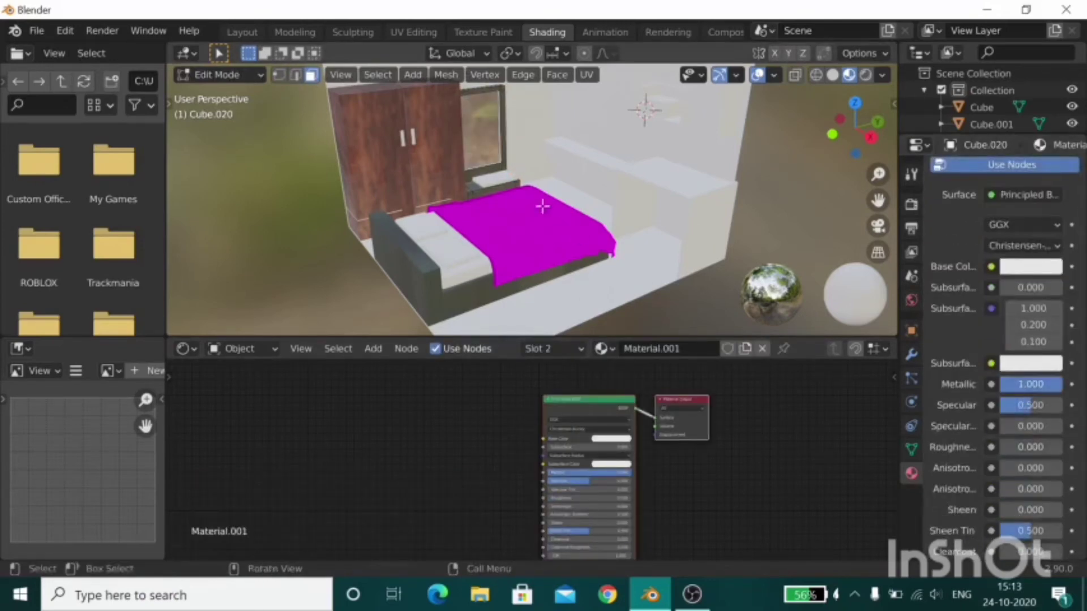
pyautogui.press('Tab')
pyautogui.moveTo(250, 212); pyautogui.dragTo(705, 284, button='middle')
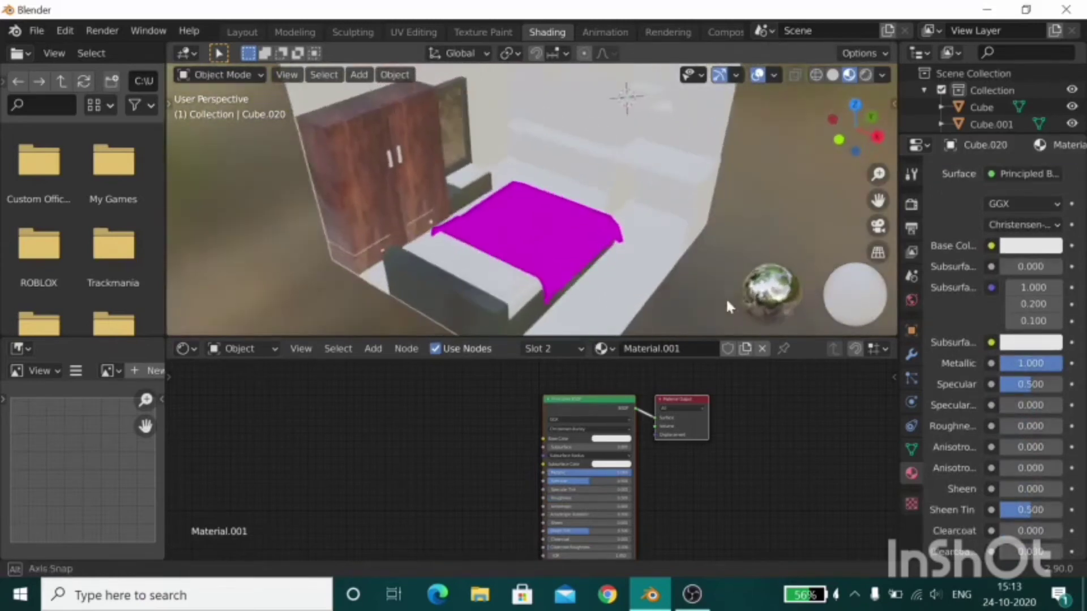
# Create a yellow Front storage material on one of the wall storage boxes.
pyautogui.click(543, 164)
pyautogui.scroll(-5, 620, 165)
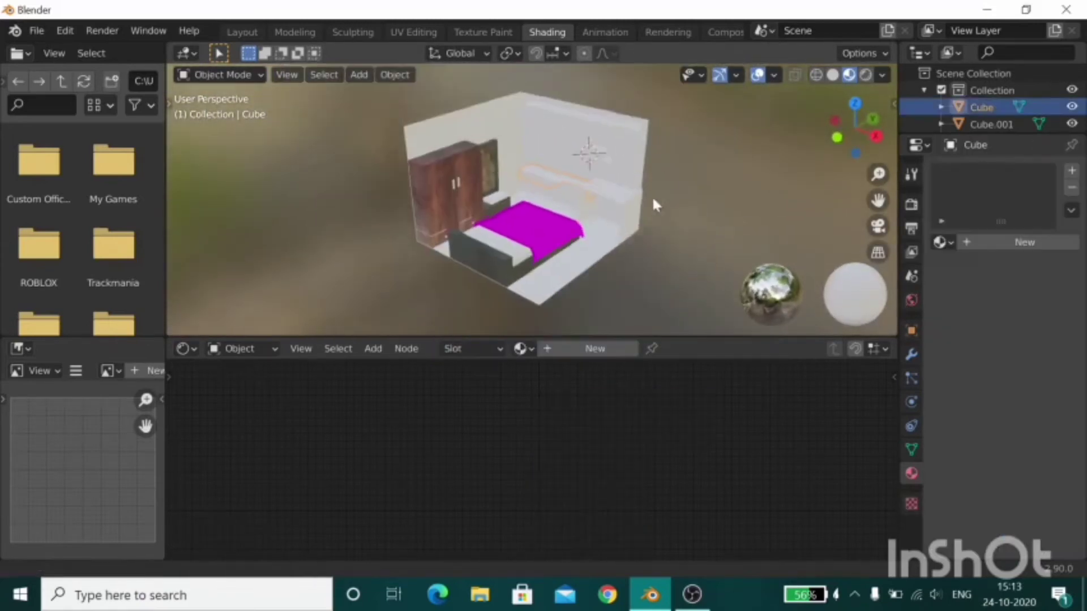
pyautogui.moveTo(651, 196); pyautogui.dragTo(511, 171, button='middle')
pyautogui.click(512, 171)
pyautogui.click(1013, 242)
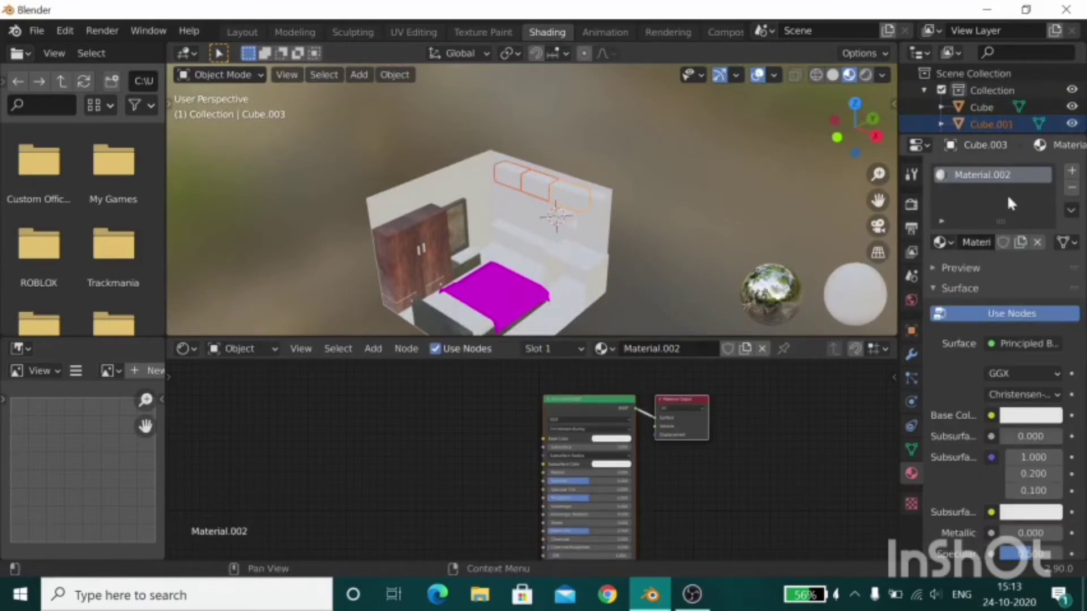
pyautogui.click(1030, 414)
pyautogui.click(1031, 415)
pyautogui.click(925, 274)
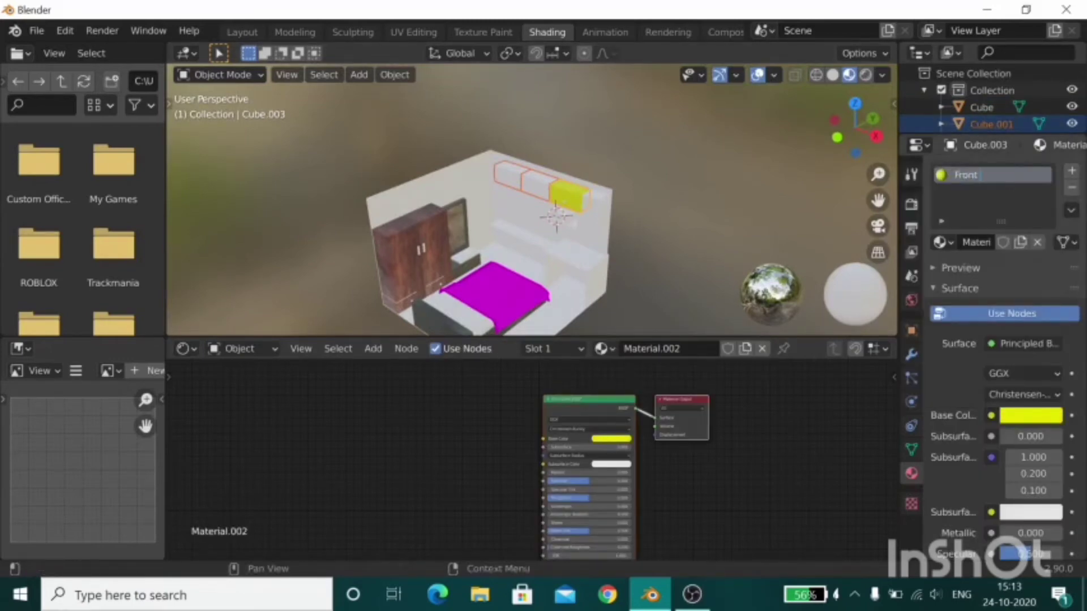
pyautogui.scroll(2, 565, 192)
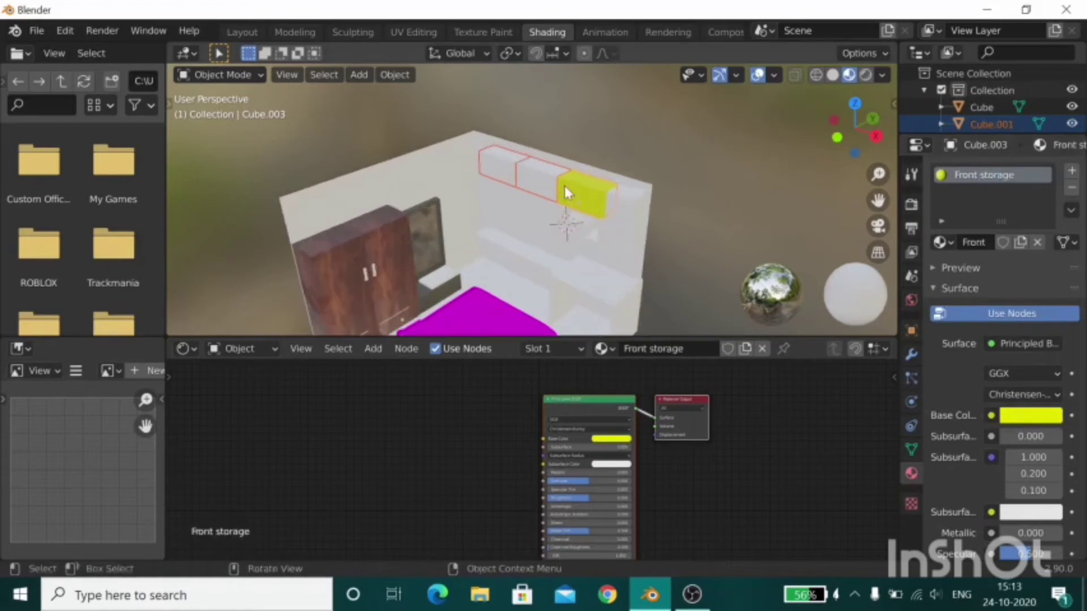
# Assign Front storage to the middle and left storage boxes, then view them closer.
pyautogui.click(524, 179)
pyautogui.click(939, 243)
pyautogui.click(764, 347)
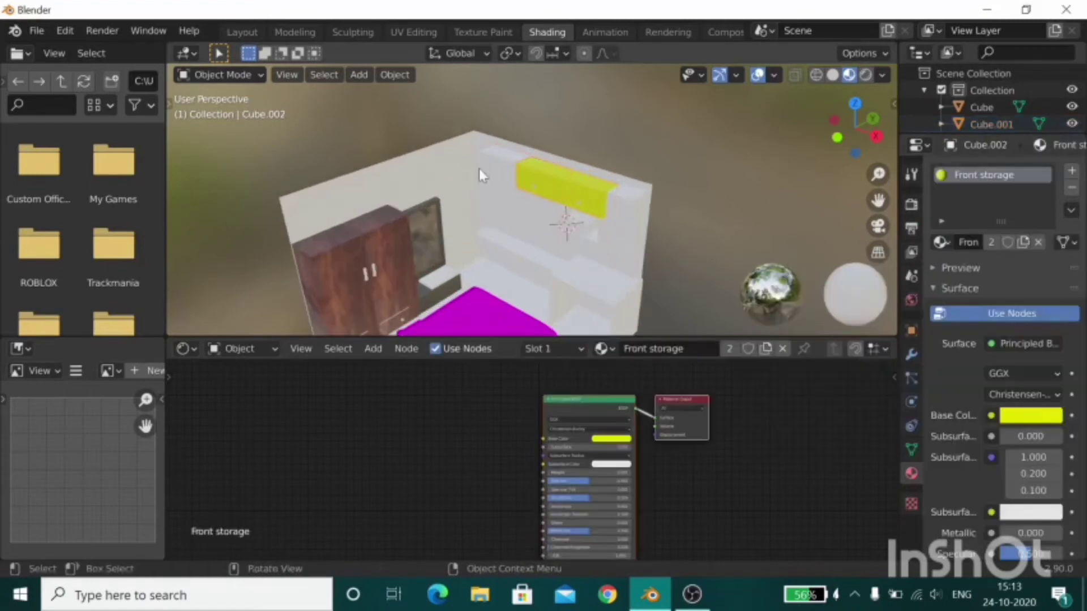
pyautogui.click(481, 169)
pyautogui.click(940, 242)
pyautogui.click(792, 347)
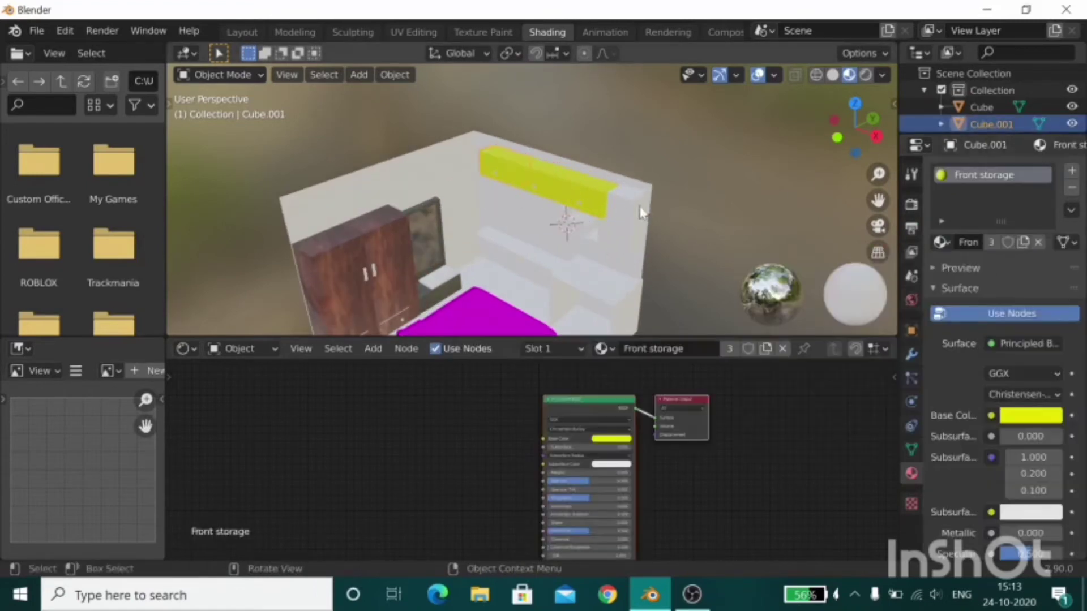
pyautogui.click(501, 240)
pyautogui.click(517, 266)
pyautogui.scroll(3, 519, 283)
pyautogui.moveTo(522, 298); pyautogui.dragTo(485, 87, button='middle')
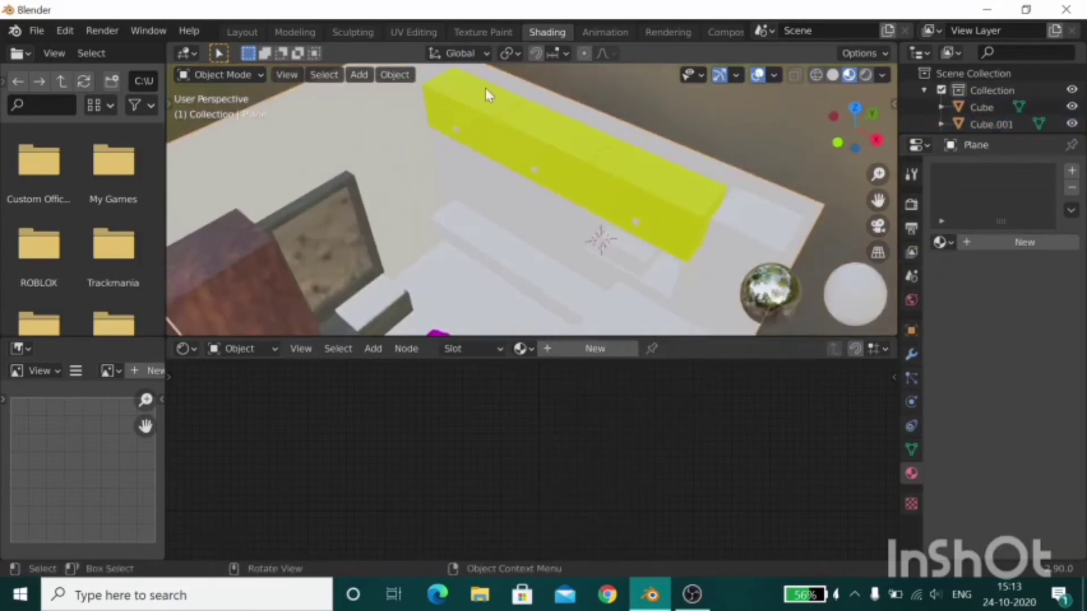
pyautogui.click(486, 91)
# Add a second material slot with a new white material to the first storage box.
pyautogui.press('Tab')
pyautogui.scroll(-3, 499, 136)
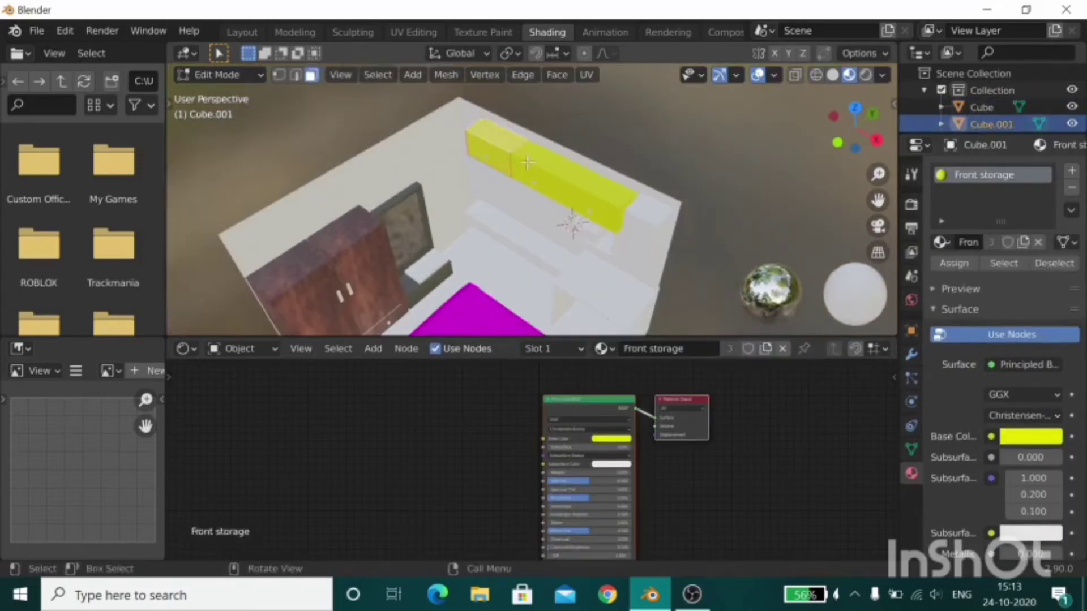
pyautogui.click(1071, 170)
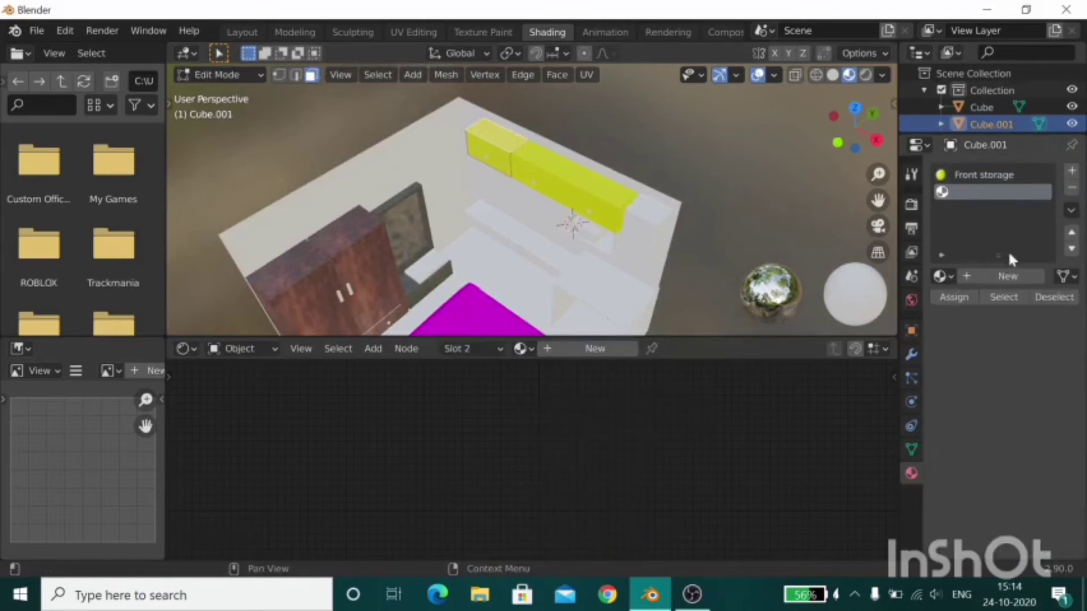
pyautogui.click(1002, 276)
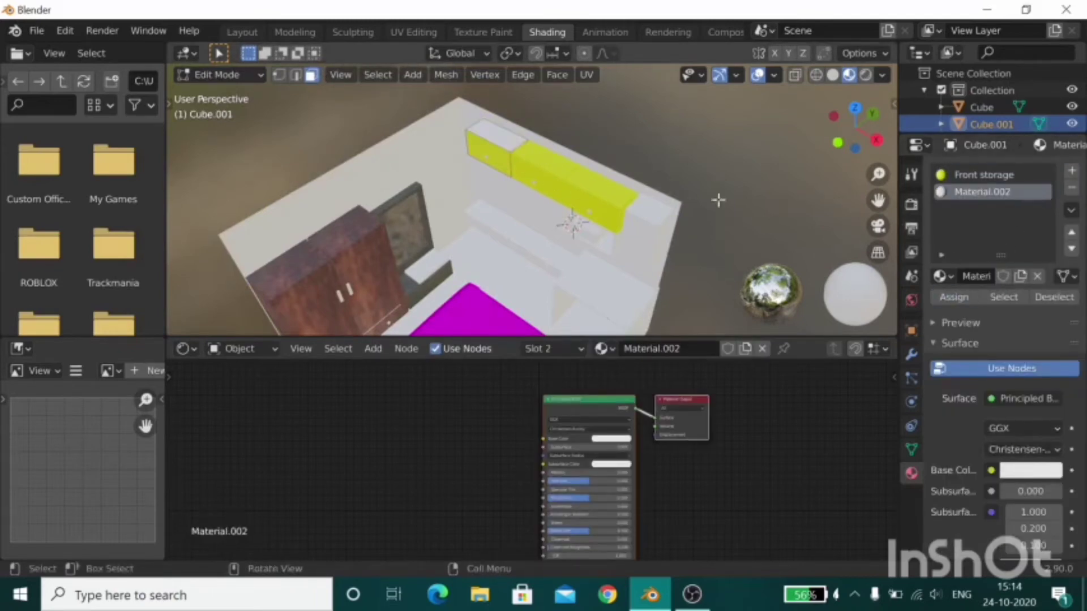
pyautogui.press('Tab')
# Make the middle and right storage boxes white with Material.002.
pyautogui.click(559, 159)
pyautogui.press('Tab')
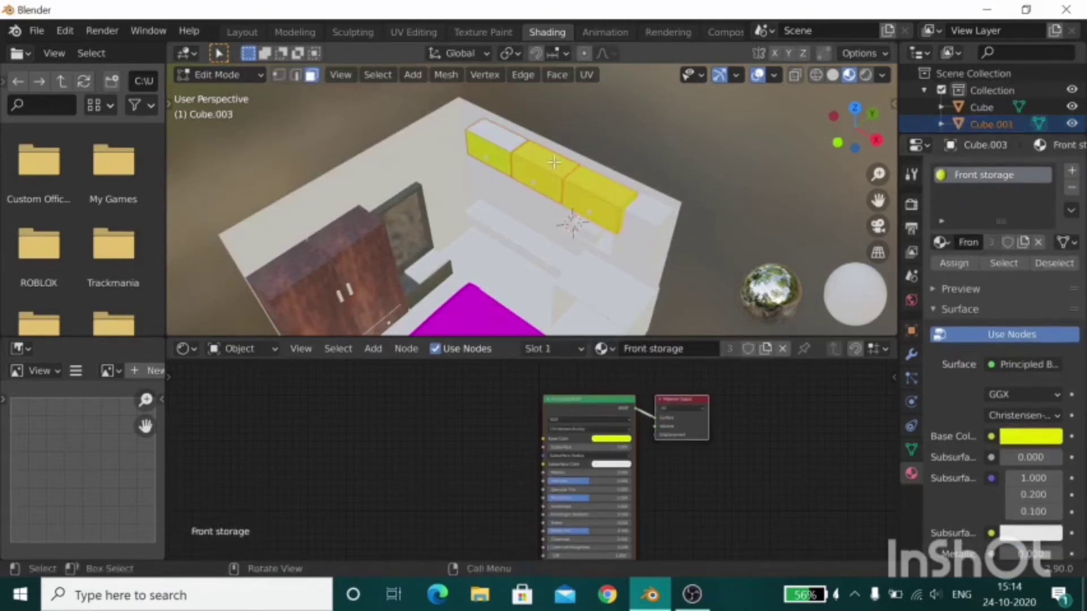
pyautogui.click(941, 243)
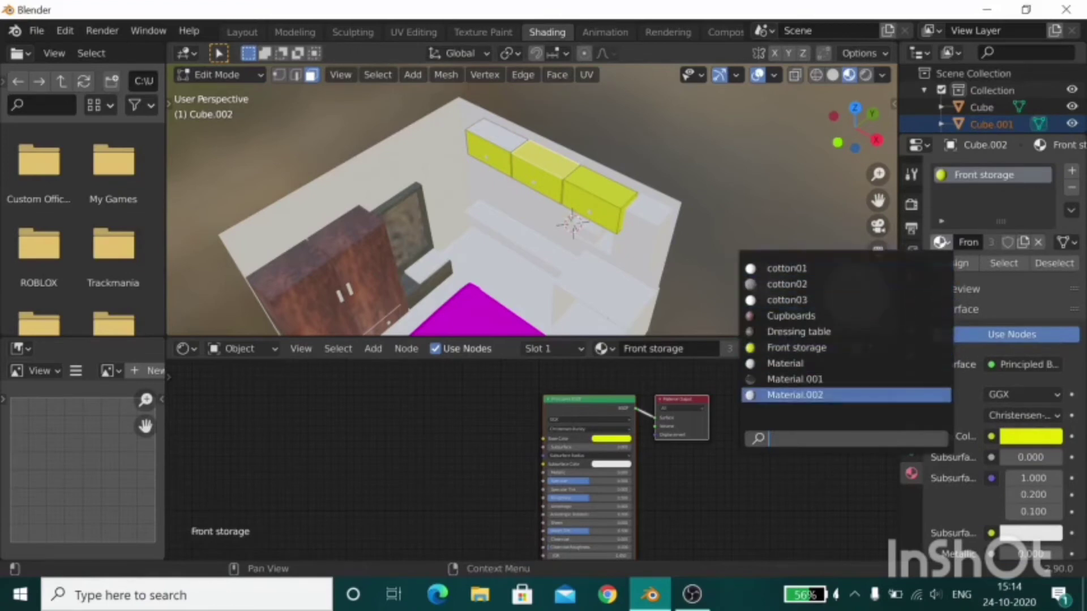
pyautogui.click(804, 395)
pyautogui.click(593, 183)
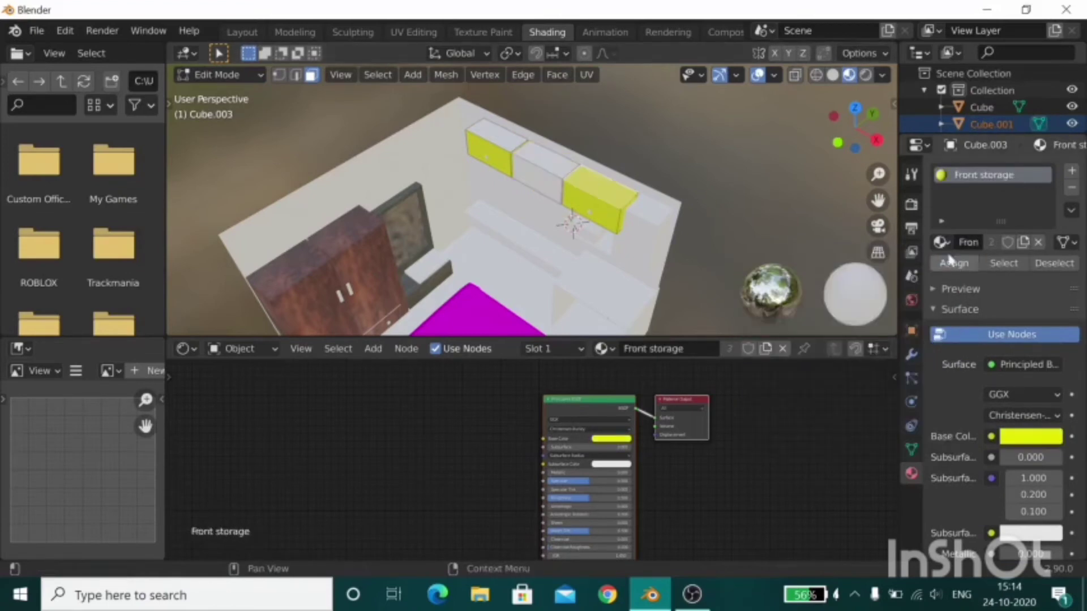
pyautogui.click(941, 242)
pyautogui.click(804, 393)
# Assign the yellow Front storage material to the right box's front face.
pyautogui.click(601, 210)
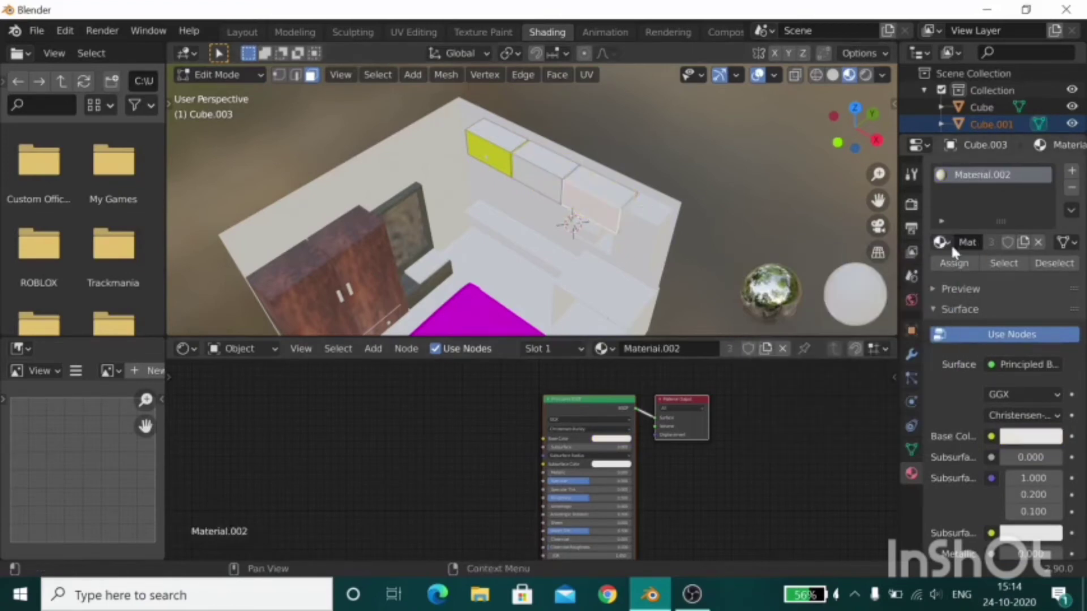
pyautogui.click(1071, 171)
pyautogui.click(941, 276)
pyautogui.click(792, 381)
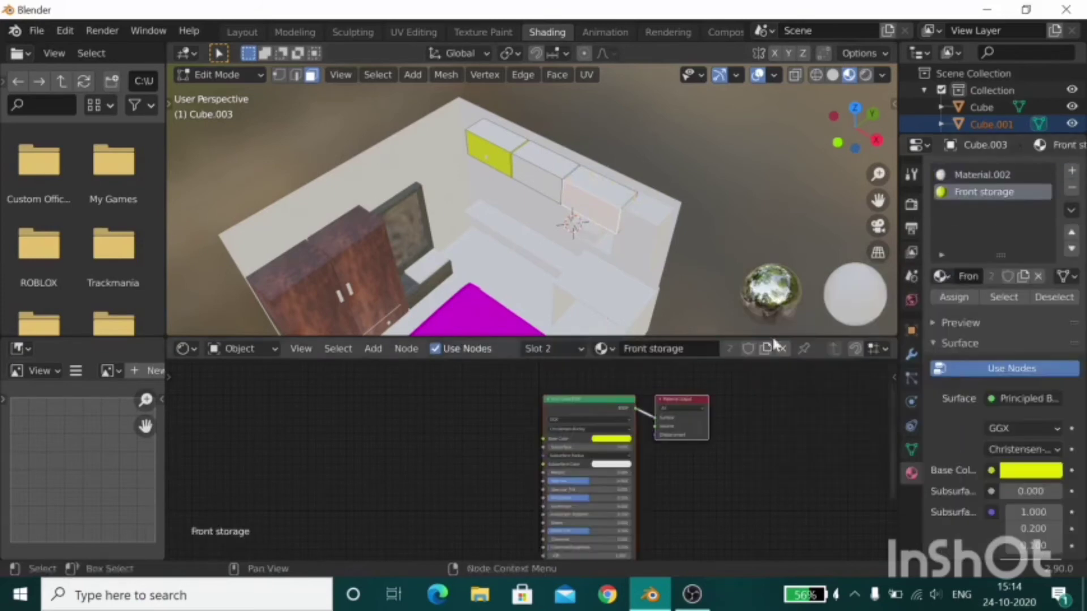
pyautogui.click(956, 299)
# Add a Front storage material slot to the middle storage box.
pyautogui.click(545, 177)
pyautogui.click(1071, 171)
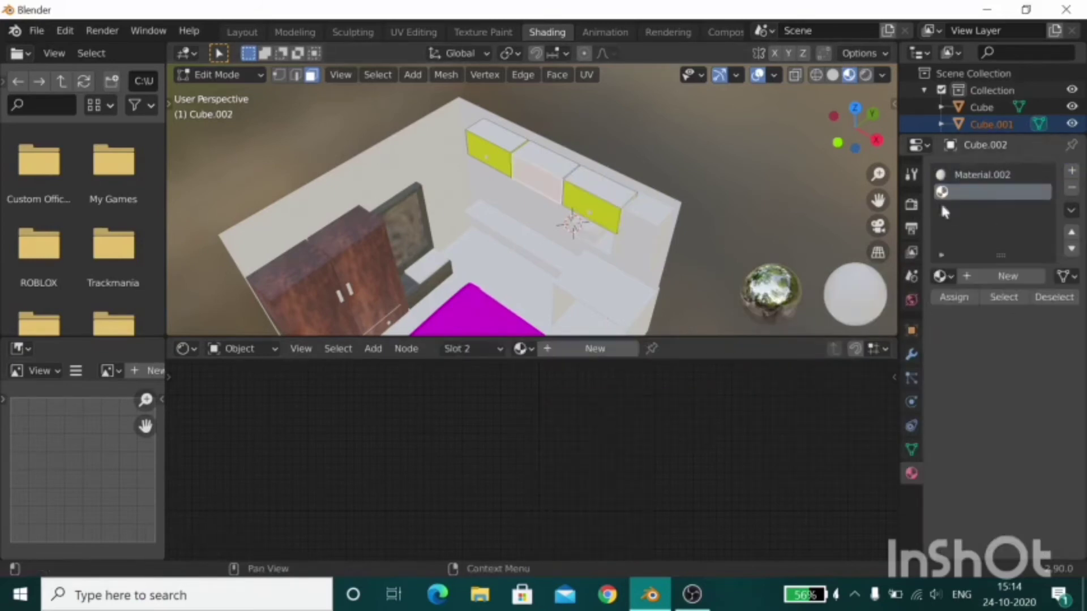
pyautogui.click(941, 276)
pyautogui.click(793, 381)
# Loop-cut the storage box and colour the chosen front faces with Front storage.
pyautogui.moveTo(769, 163)
pyautogui.mouseDown(button='middle')
pyautogui.moveTo(542, 220)
pyautogui.moveTo(539, 144)
pyautogui.mouseUp(button='middle')
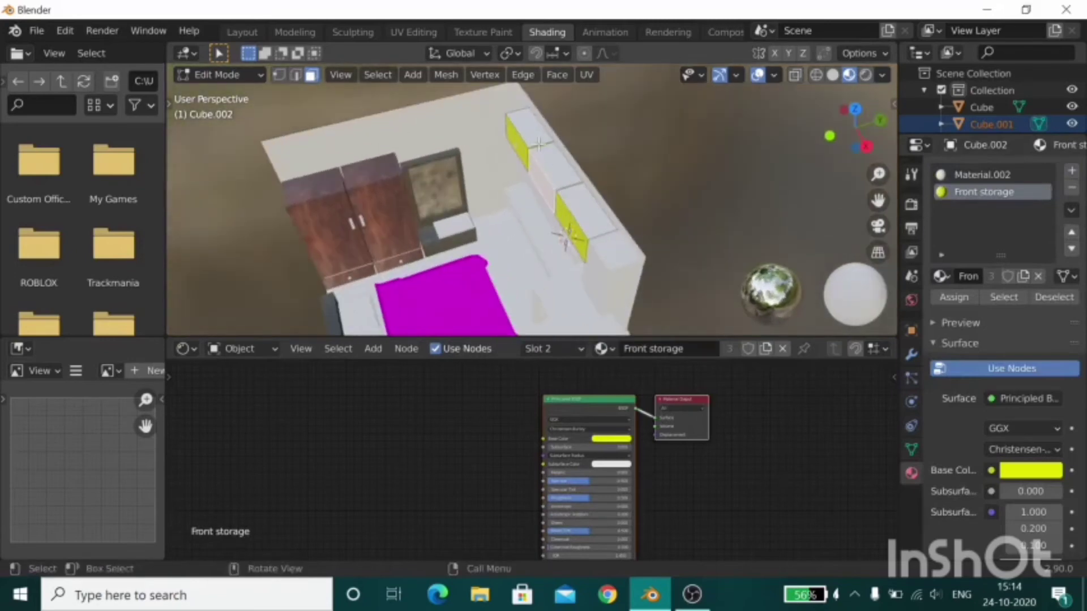
pyautogui.click(524, 113)
pyautogui.click(522, 133)
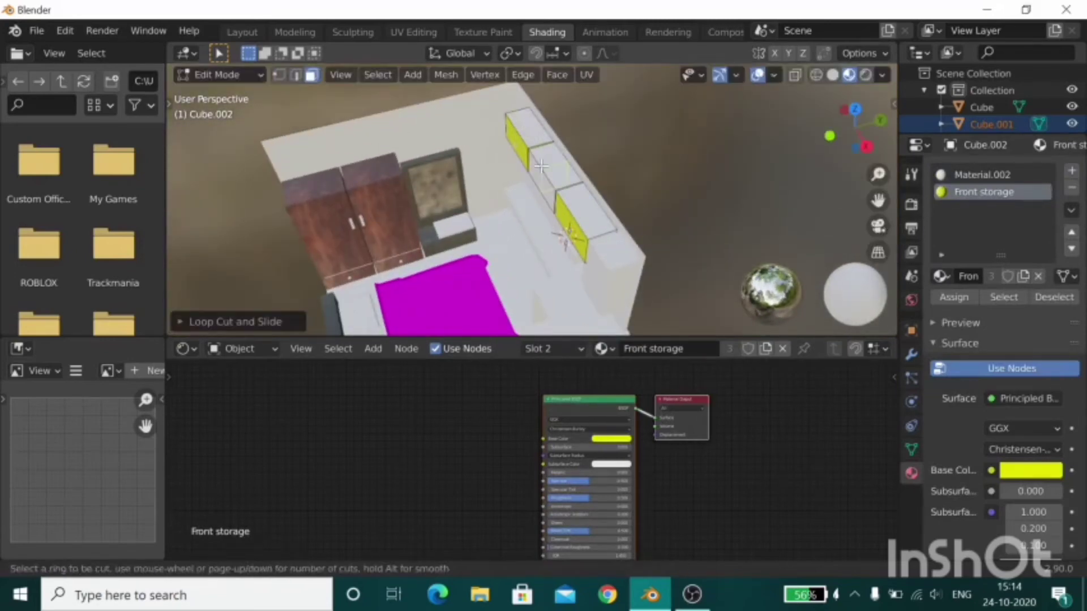
pyautogui.click(538, 148)
pyautogui.click(541, 170)
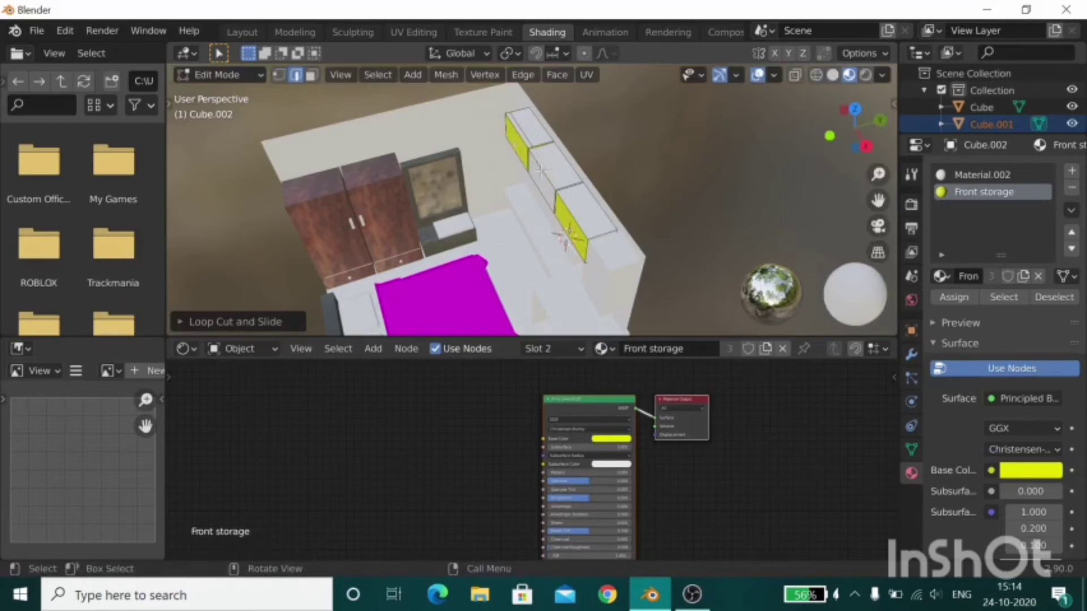
pyautogui.click(575, 189)
pyautogui.click(545, 169)
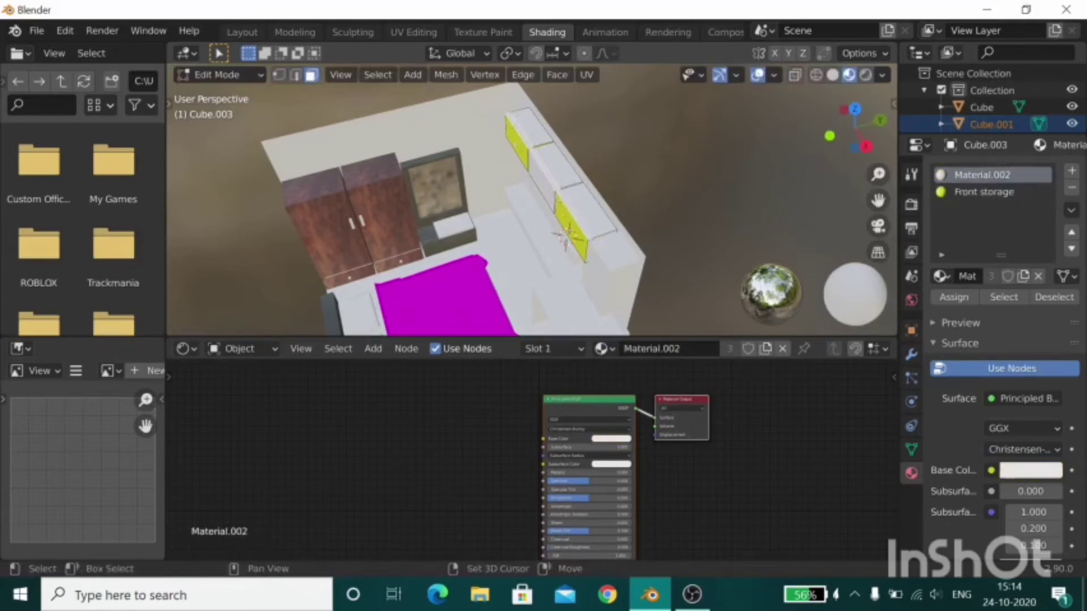
pyautogui.click(983, 192)
pyautogui.click(954, 297)
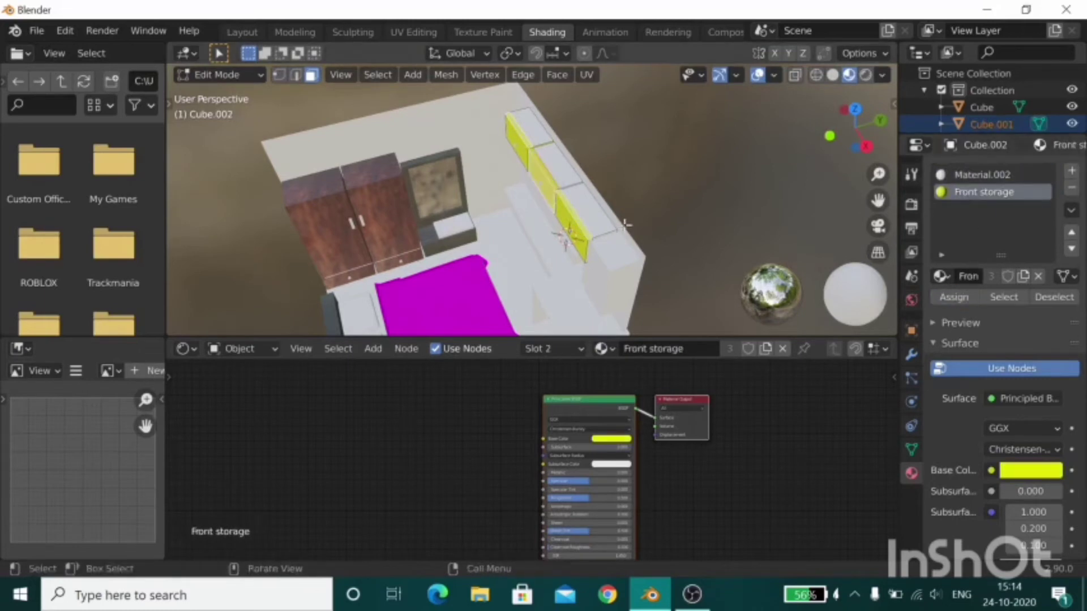
# Check the wall cabinets' Front storage slot and return to object mode.
pyautogui.moveTo(611, 215)
pyautogui.mouseDown(button='middle')
pyautogui.moveTo(662, 163)
pyautogui.moveTo(612, 216)
pyautogui.mouseUp(button='middle')
pyautogui.click(613, 216)
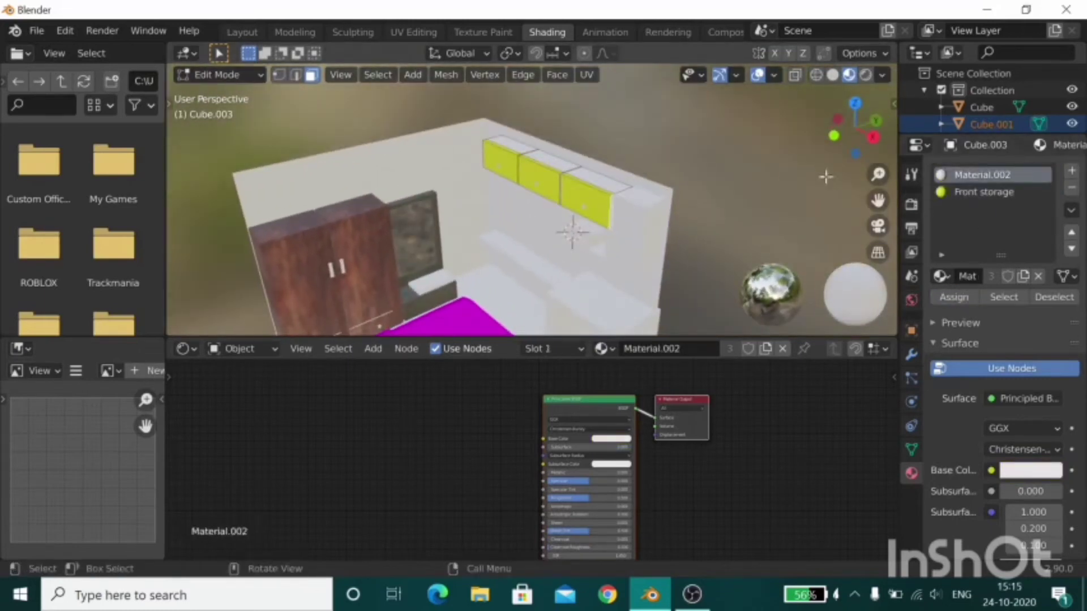
pyautogui.click(983, 192)
pyautogui.scroll(-3, 656, 195)
pyautogui.scroll(-2, 656, 196)
pyautogui.press('Tab')
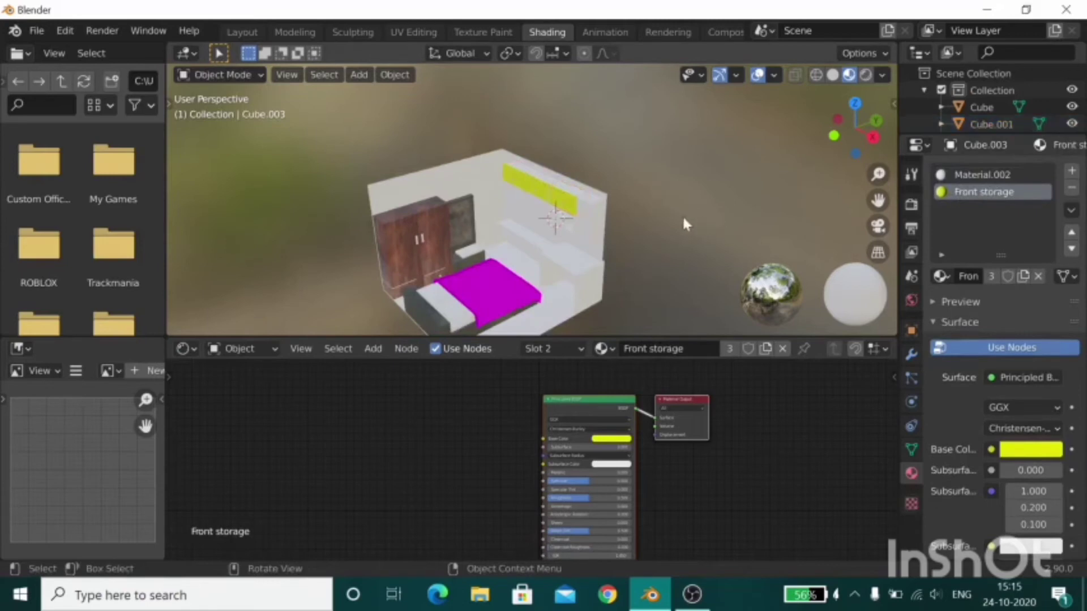
# Assign the Front storage material to both lower shelf pieces.
pyautogui.click(517, 243)
pyautogui.scroll(2, 517, 243)
pyautogui.click(941, 242)
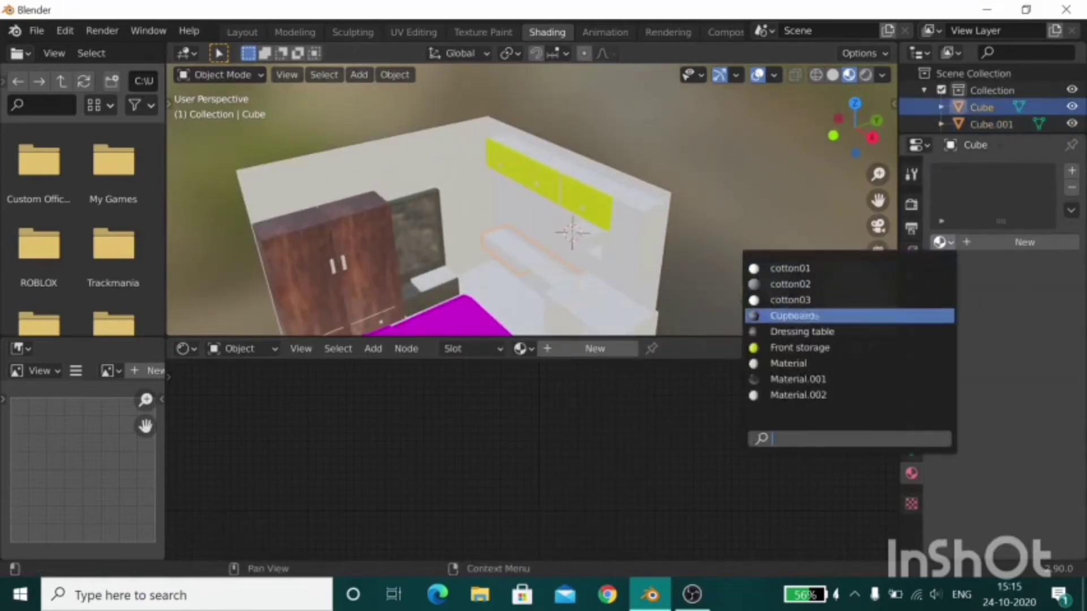
pyautogui.click(799, 347)
pyautogui.click(569, 286)
pyautogui.click(941, 242)
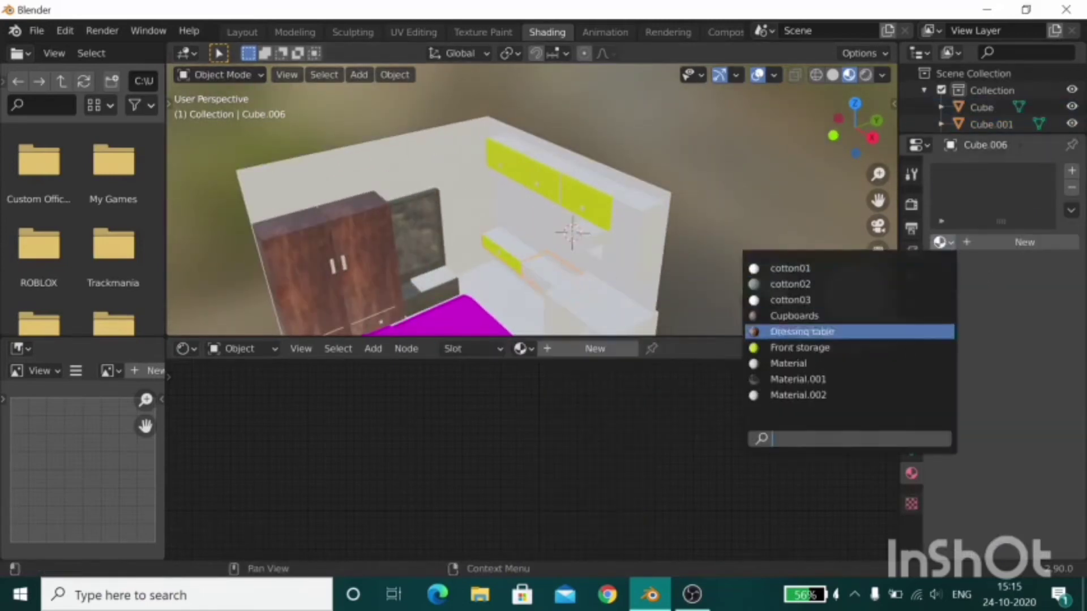
pyautogui.click(826, 348)
# Select the desk and orbit the view to look at it.
pyautogui.moveTo(616, 228); pyautogui.dragTo(514, 252, button='middle')
pyautogui.click(634, 289)
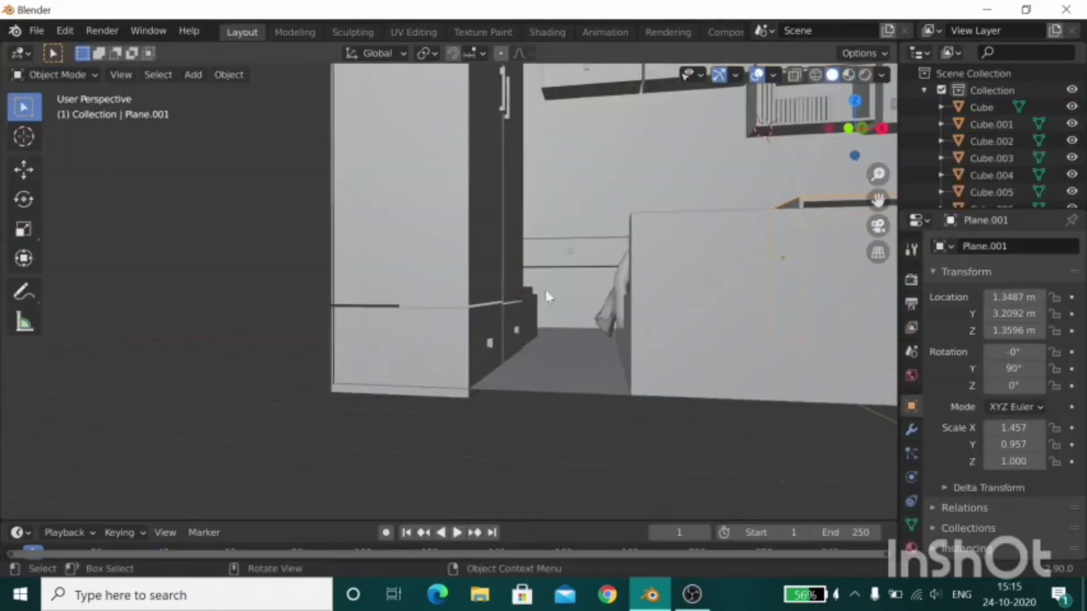
pyautogui.scroll(-5, 611, 288)
pyautogui.moveTo(680, 292); pyautogui.dragTo(609, 303, button='middle')
# Add a plane mesh and widen it along the X axis.
pyautogui.hotkey('shift', 'a')
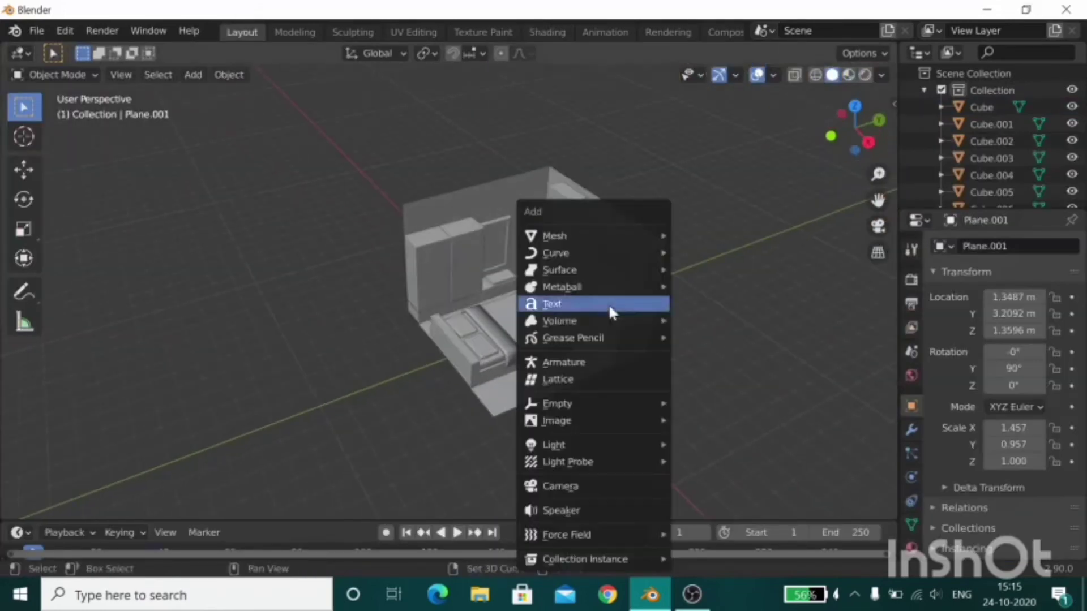
pyautogui.click(758, 235)
pyautogui.scroll(3, 757, 364)
pyautogui.scroll(5, 458, 332)
pyautogui.moveTo(457, 331); pyautogui.dragTo(532, 300, button='middle')
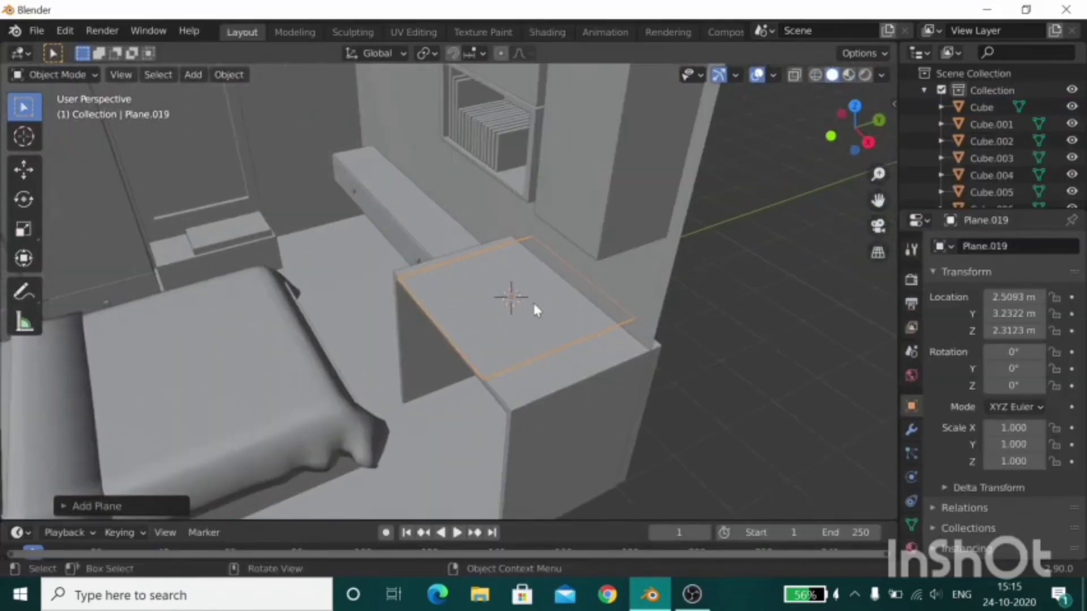
pyautogui.press('s')
pyautogui.press('x')
pyautogui.click(546, 303)
# In top view, adjust the plane's X width and shift it over the desk.
pyautogui.press('KP_7')
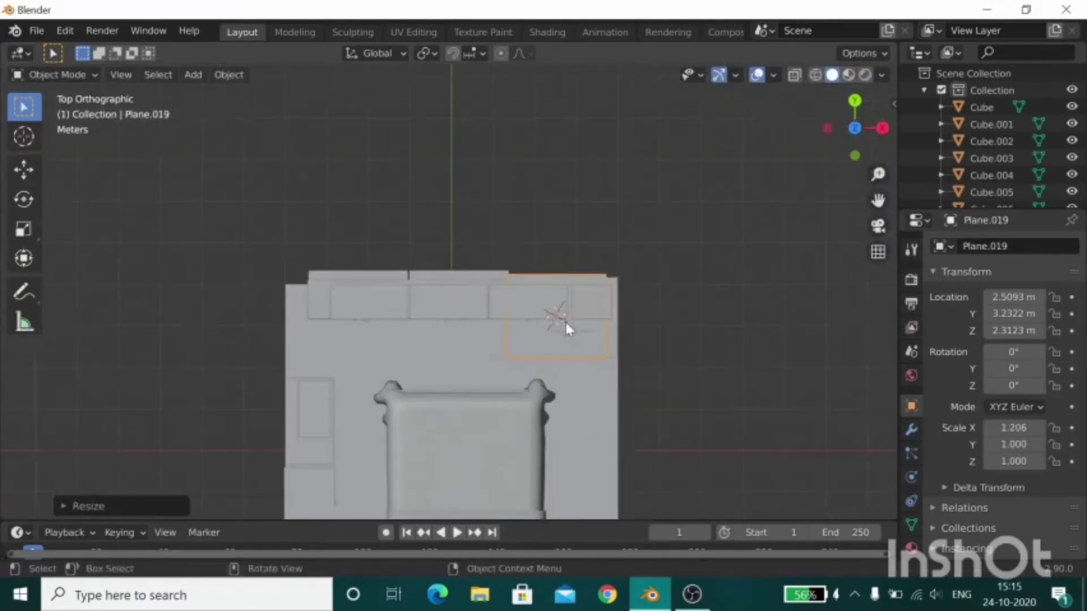
pyautogui.scroll(2, 592, 290)
pyautogui.scroll(2, 602, 283)
pyautogui.press('s')
pyautogui.press('x')
pyautogui.click(616, 283)
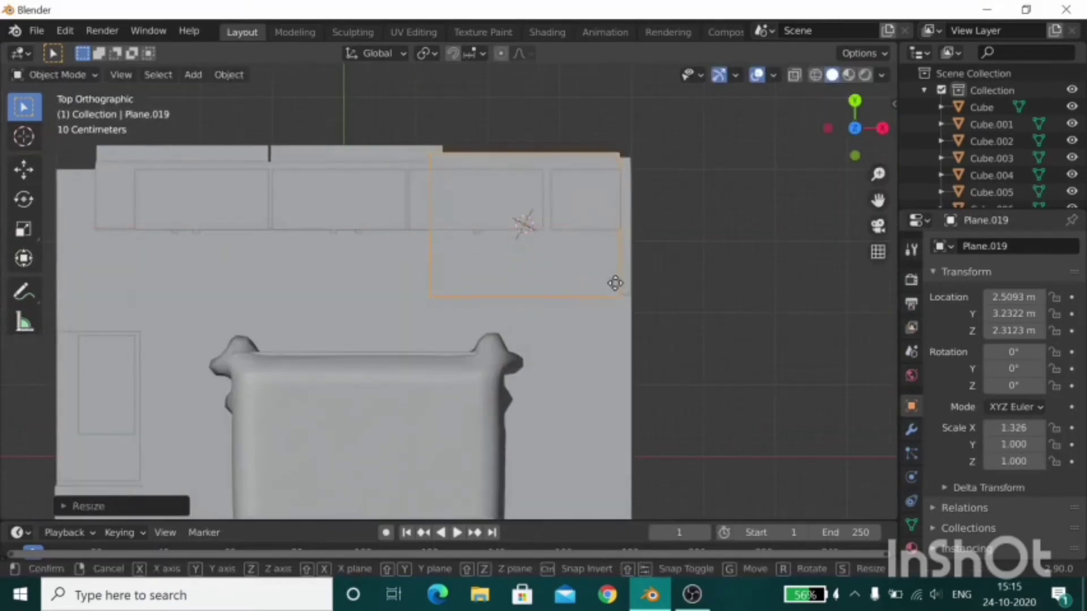
pyautogui.press('x')
pyautogui.click(627, 286)
pyautogui.press('s')
pyautogui.press('x')
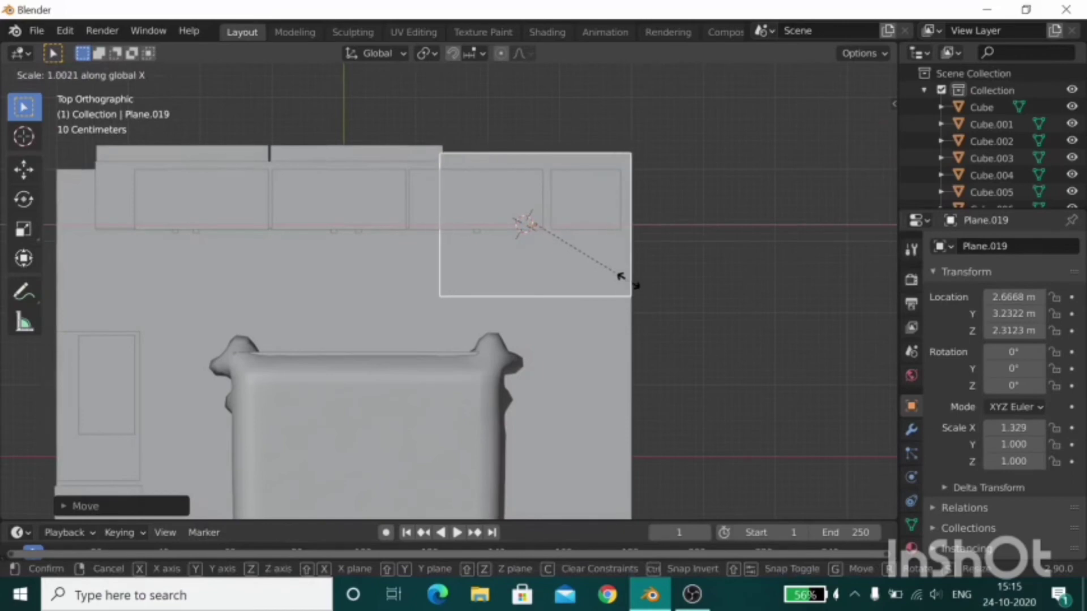
pyautogui.click(628, 281)
# Reduce the plane's depth to about 1.329 × 0.945 and nudge it along Y onto the desk.
pyautogui.press('s')
pyautogui.press('z')
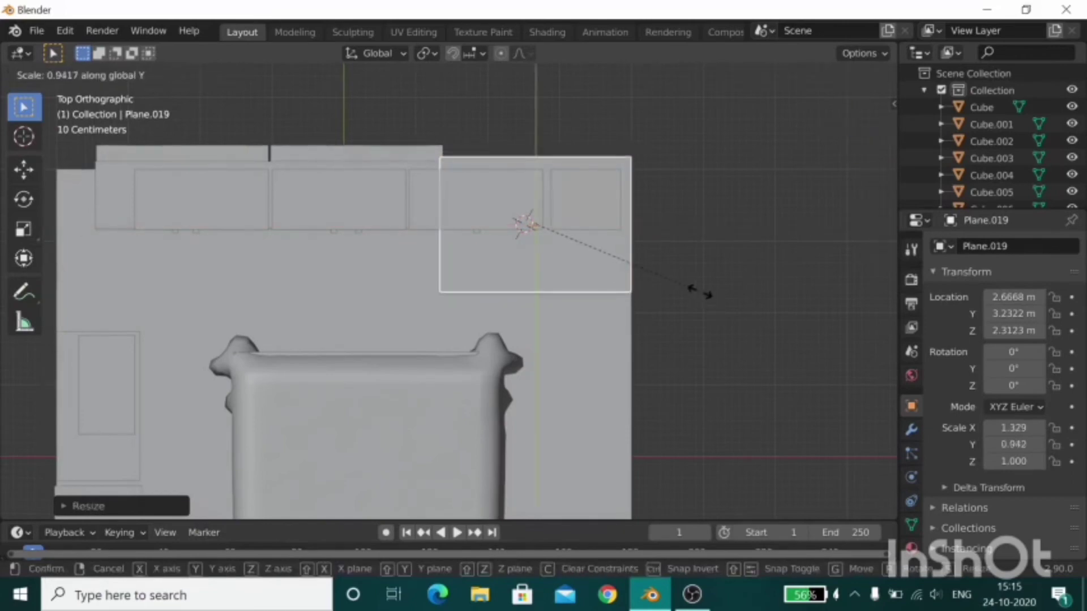
pyautogui.click(700, 291)
pyautogui.moveTo(732, 278); pyautogui.dragTo(680, 200, button='middle')
pyautogui.press('g')
pyautogui.press('y')
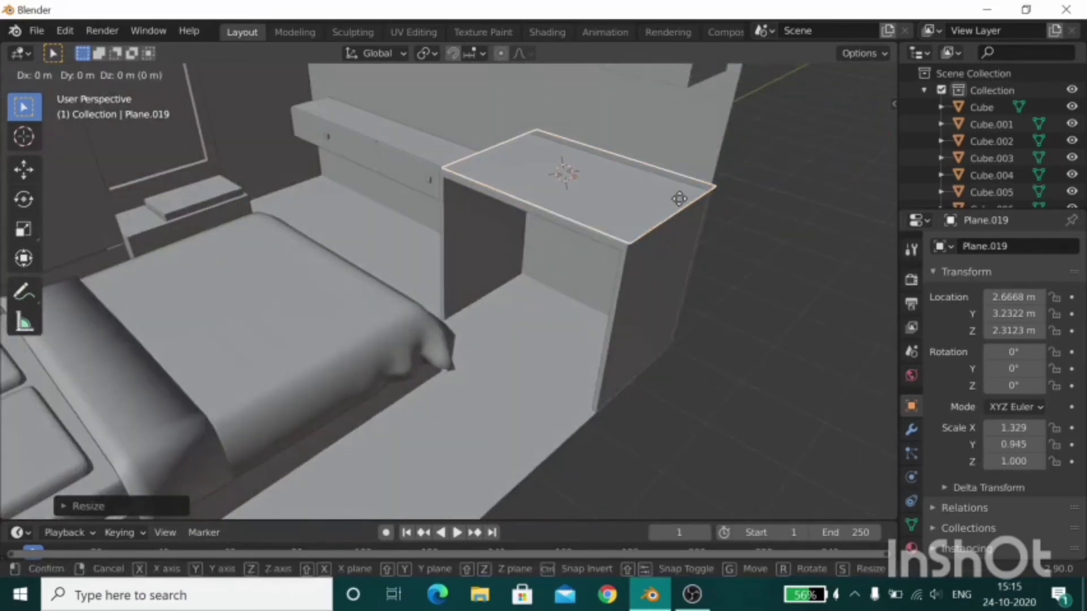
pyautogui.press('Escape')
pyautogui.scroll(-5, 521, 238)
# Create Material.003 with an image texture loaded from Textures/TV table.jpg.
pyautogui.click(546, 32)
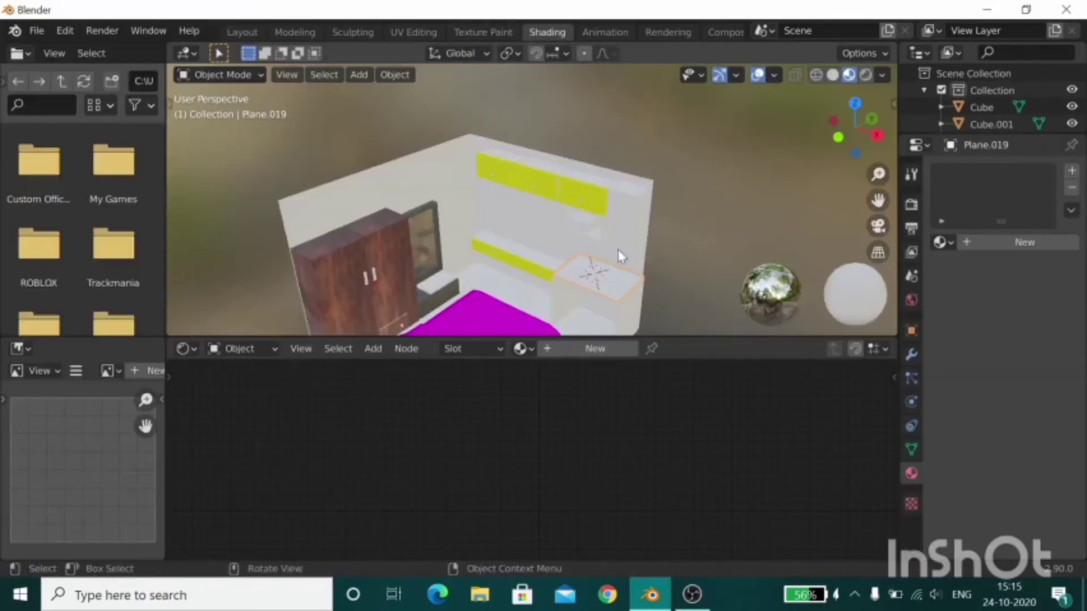
pyautogui.click(529, 177)
pyautogui.click(595, 349)
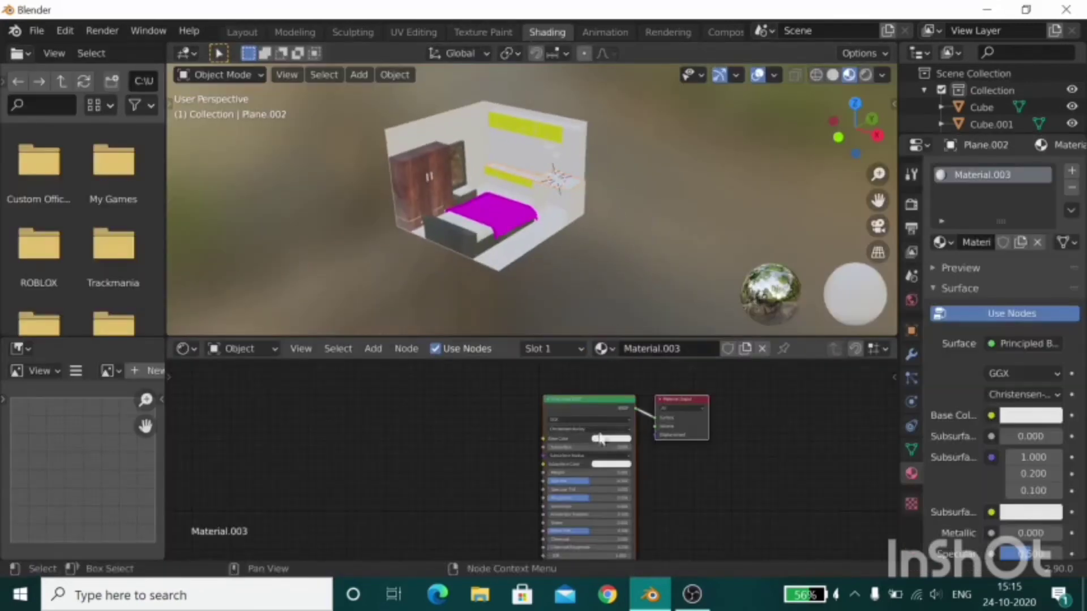
pyautogui.hotkey('ctrl', 't')
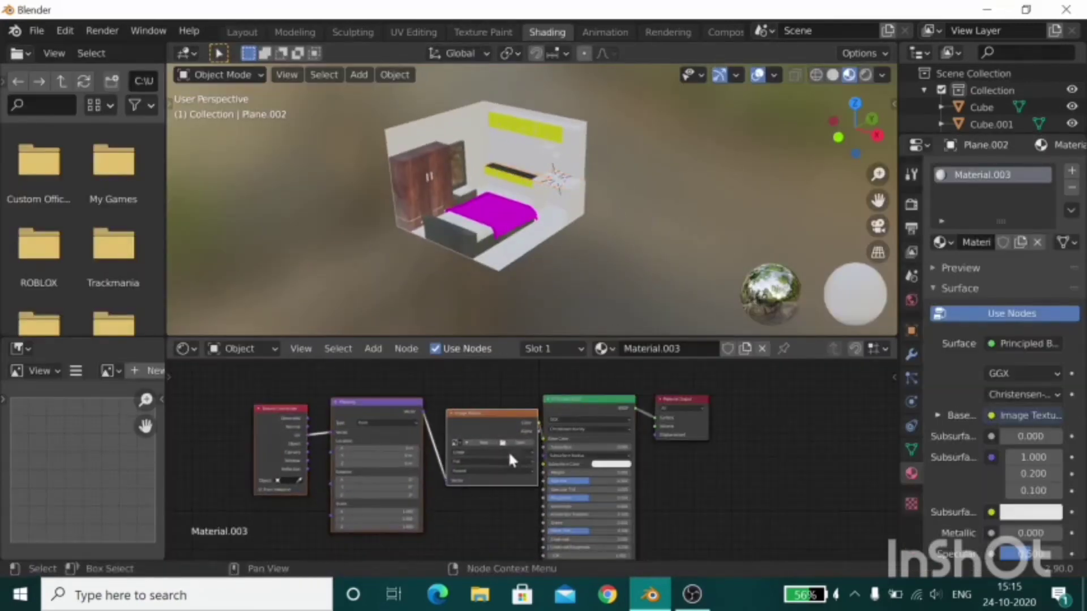
pyautogui.click(507, 450)
pyautogui.click(456, 127)
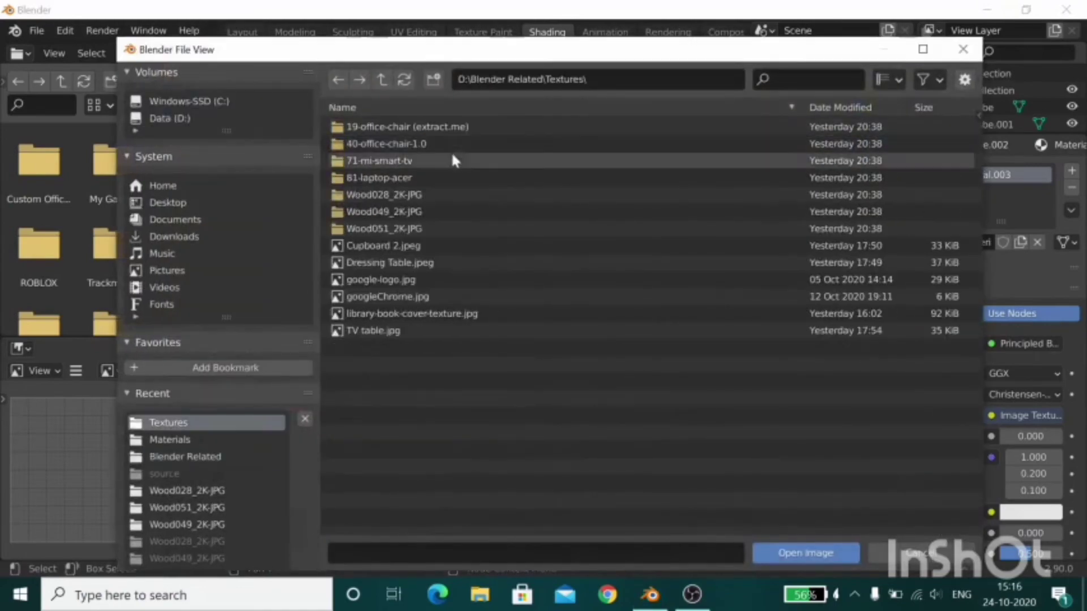
pyautogui.click(463, 245)
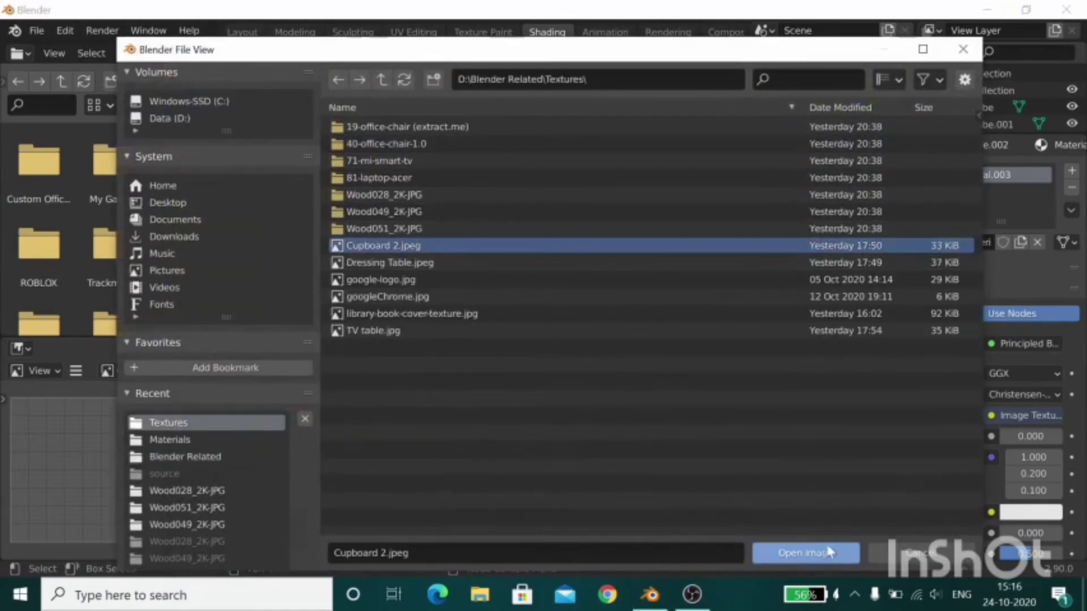
pyautogui.click(447, 330)
pyautogui.click(837, 557)
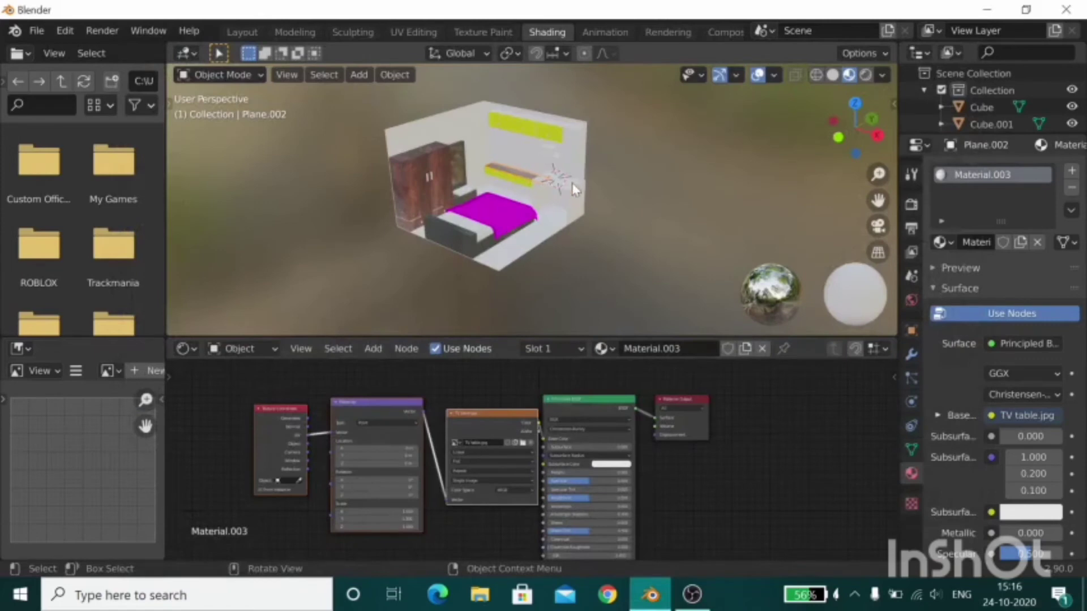
# Assign wood Material.003 to desk top Plane.019 and preview it in rendered shading.
pyautogui.click(549, 193)
pyautogui.click(940, 242)
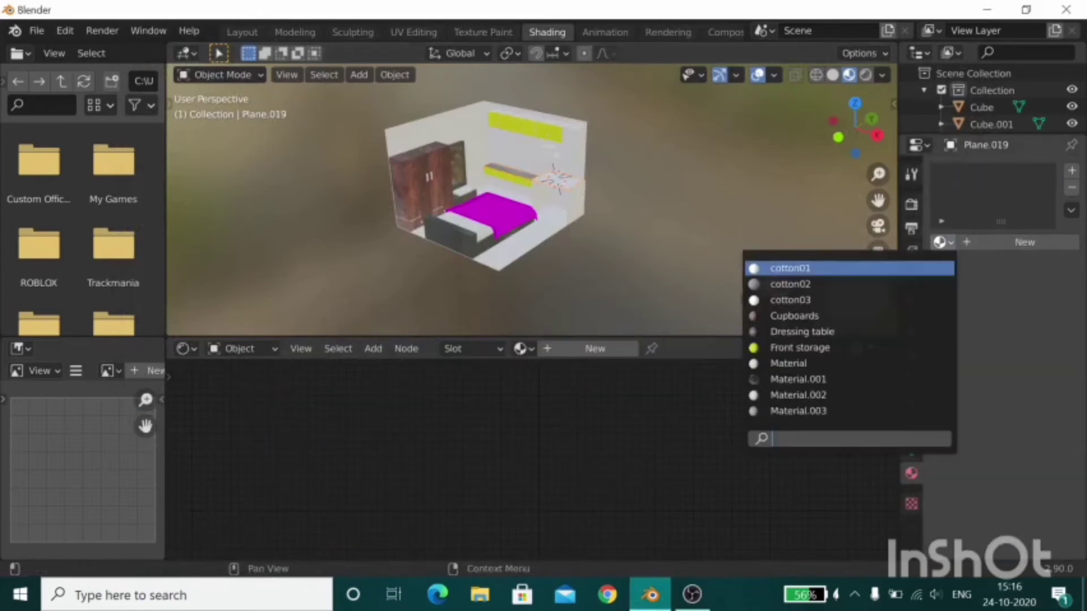
pyautogui.click(870, 410)
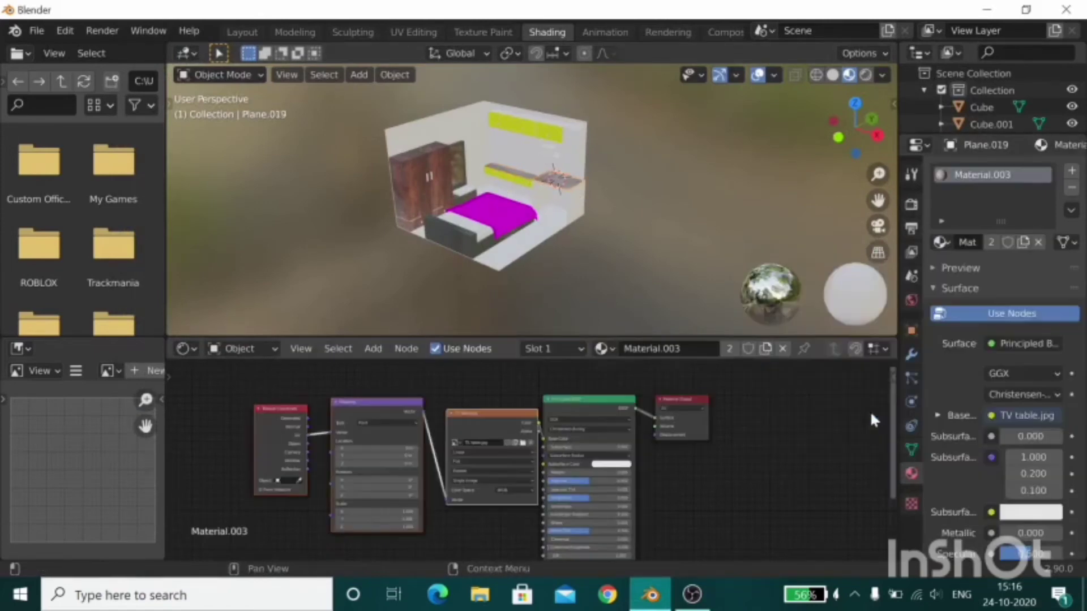
pyautogui.click(242, 32)
pyautogui.click(861, 77)
pyautogui.scroll(-2, 556, 211)
pyautogui.scroll(2, 556, 212)
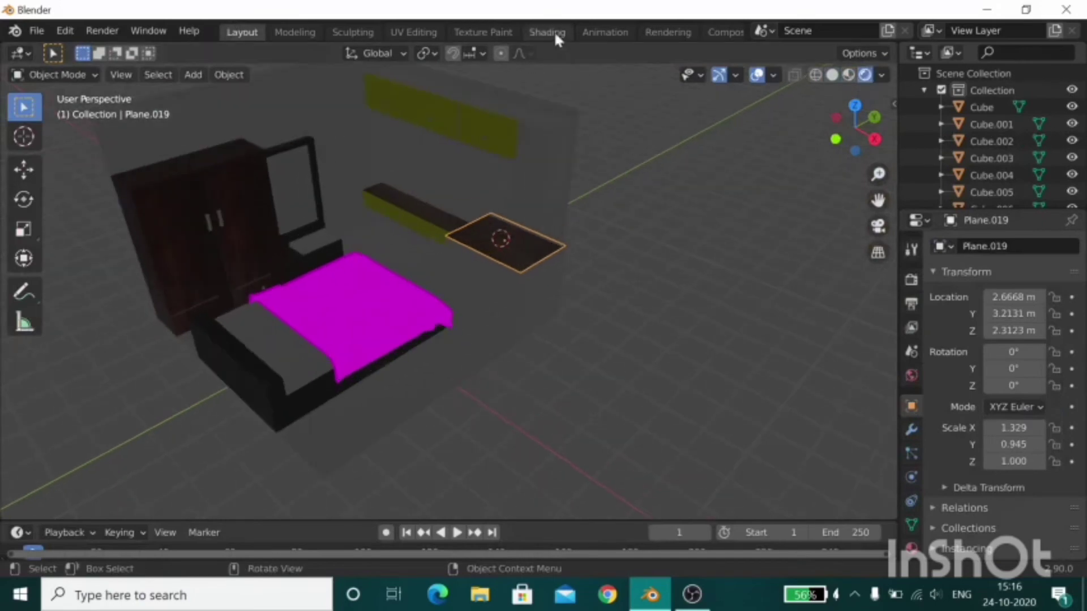
# Create a new material, Material.004, for the Cube.018 piece.
pyautogui.click(554, 31)
pyautogui.scroll(3, 561, 236)
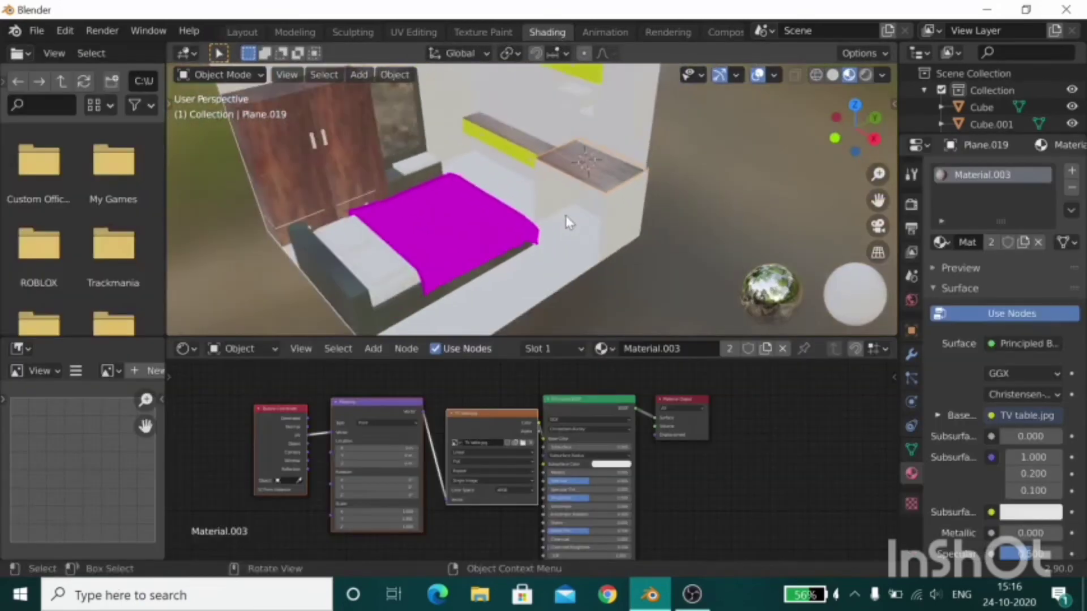
pyautogui.scroll(-1, 571, 220)
pyautogui.scroll(1, 420, 137)
pyautogui.scroll(3, 340, 148)
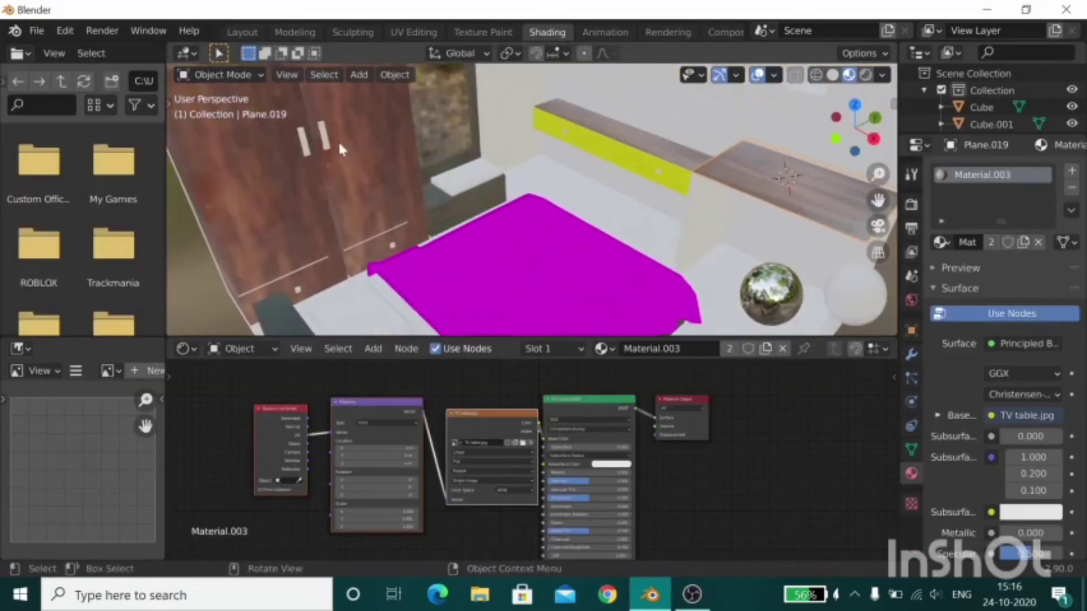
pyautogui.click(327, 150)
pyautogui.click(1013, 241)
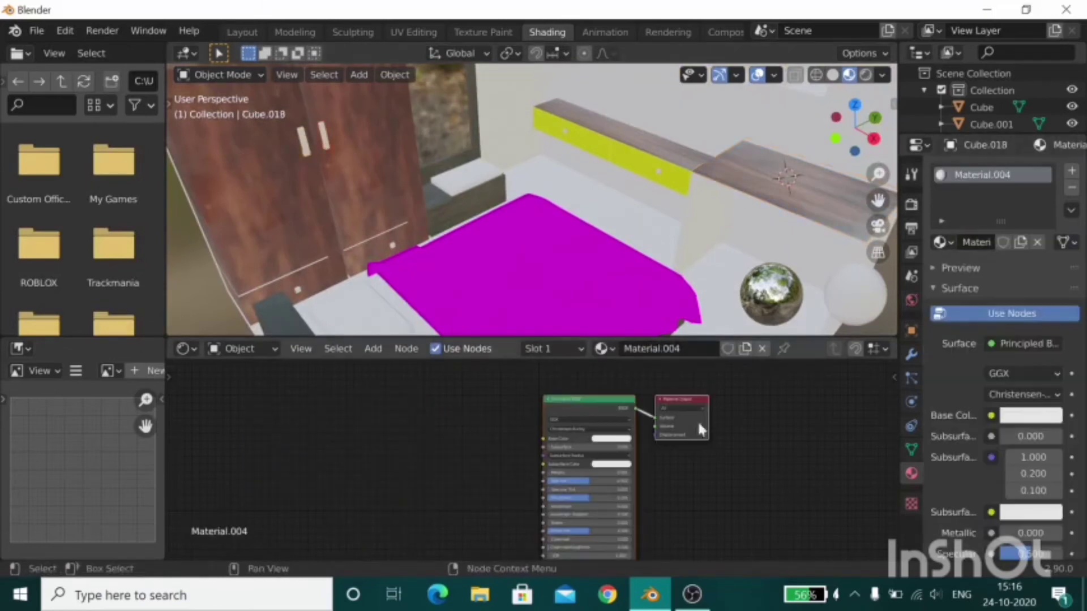
pyautogui.scroll(-5, 976, 440)
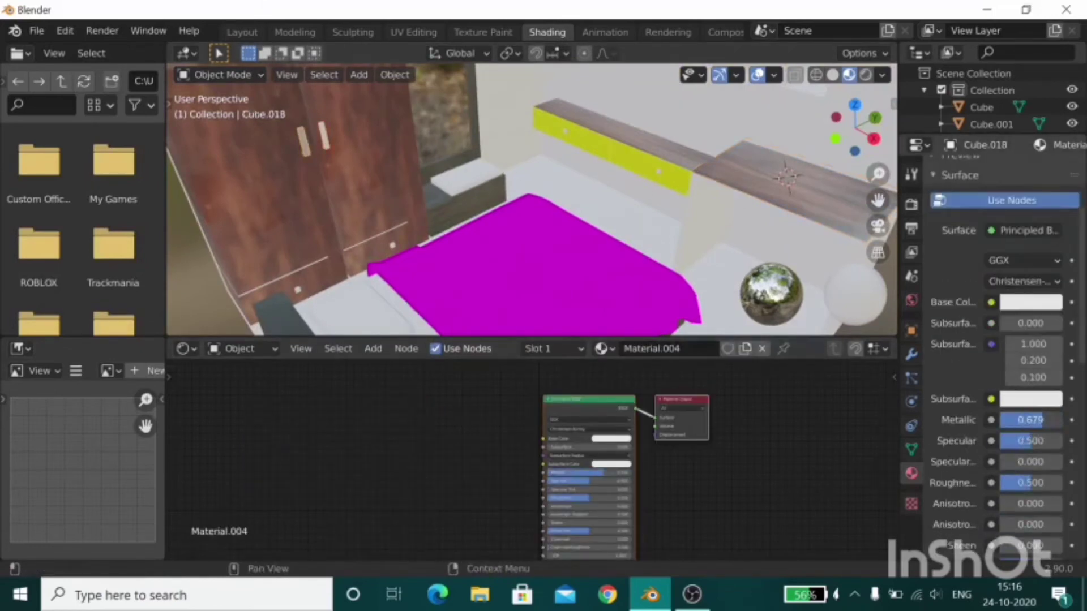
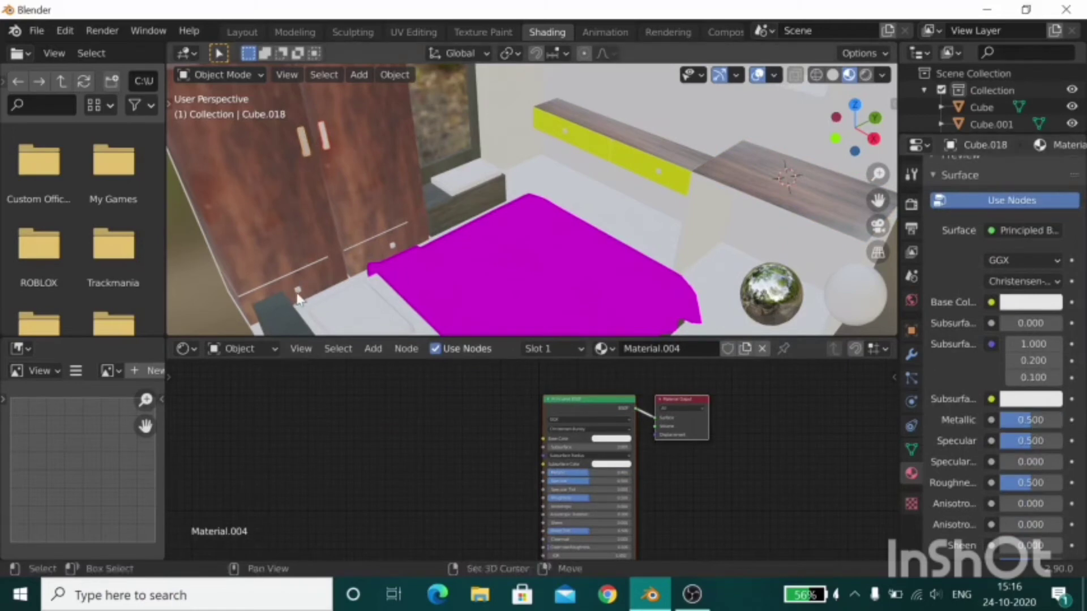
# Select Cube.011 and assign it the existing Material.004 from the material browser.
pyautogui.click(396, 247)
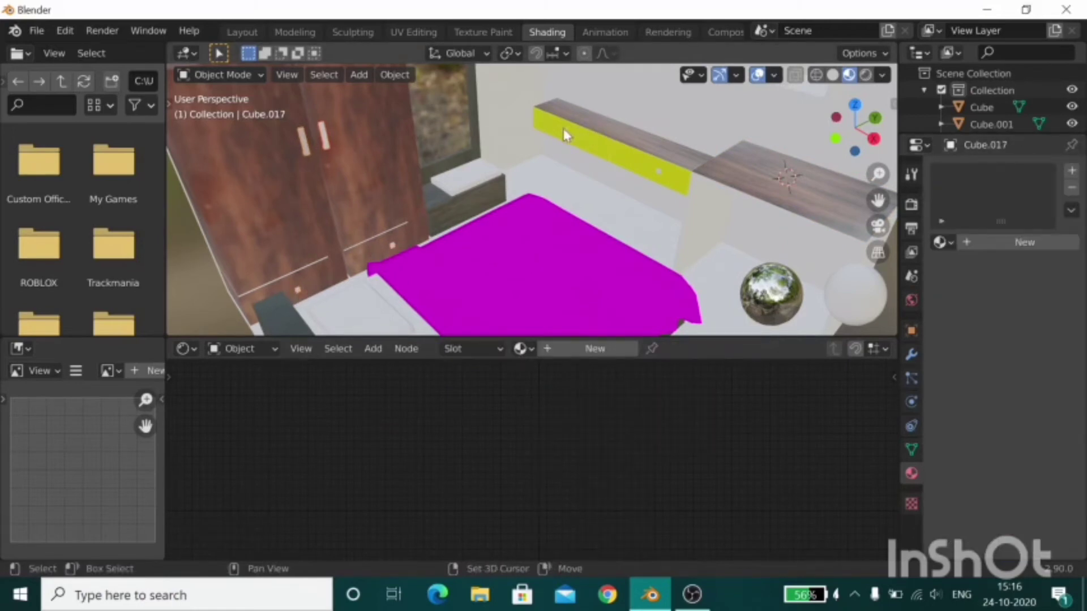
pyautogui.scroll(-3, 659, 179)
pyautogui.scroll(8, 455, 206)
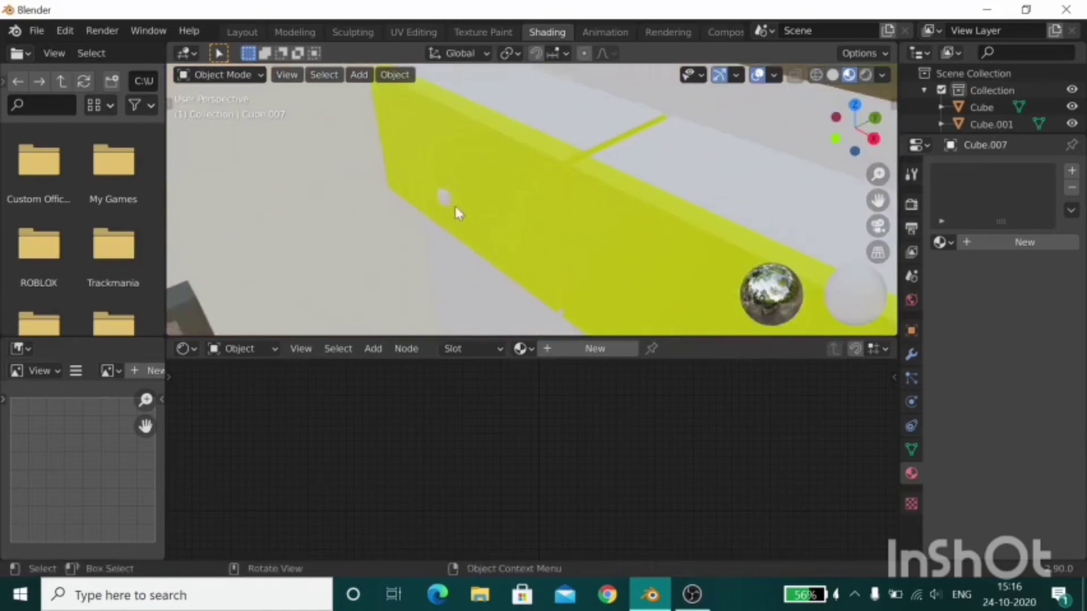
pyautogui.moveTo(455, 206)
pyautogui.mouseDown(button='middle')
pyautogui.moveTo(579, 204)
pyautogui.moveTo(635, 230)
pyautogui.moveTo(589, 162)
pyautogui.mouseUp(button='middle')
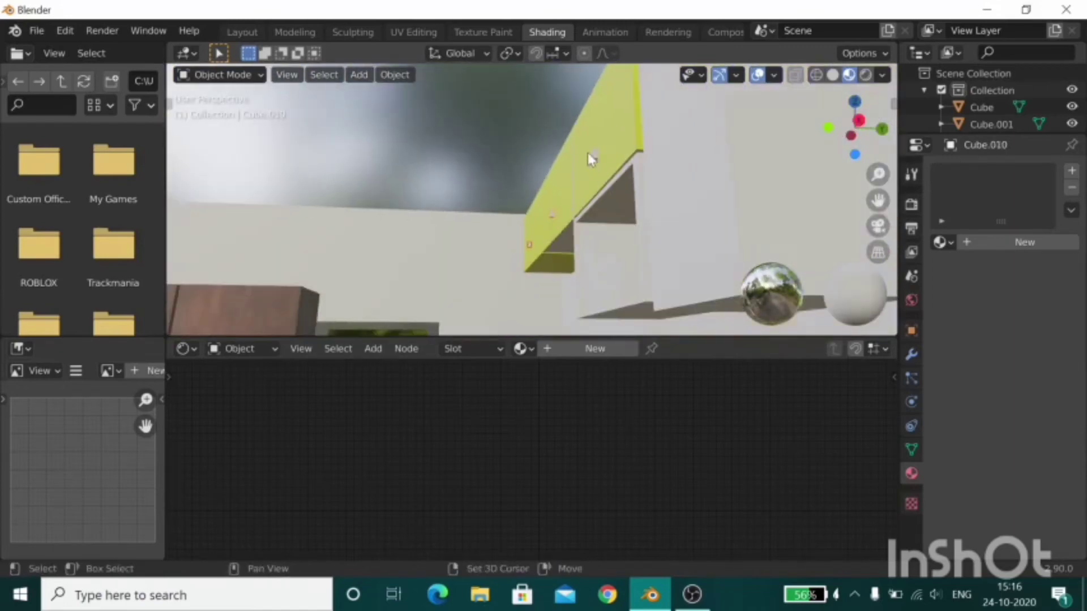
pyautogui.scroll(-5, 589, 163)
pyautogui.scroll(-3, 426, 262)
pyautogui.click(587, 331)
pyautogui.scroll(-3, 587, 331)
pyautogui.moveTo(583, 317); pyautogui.dragTo(606, 255, button='middle')
pyautogui.click(942, 241)
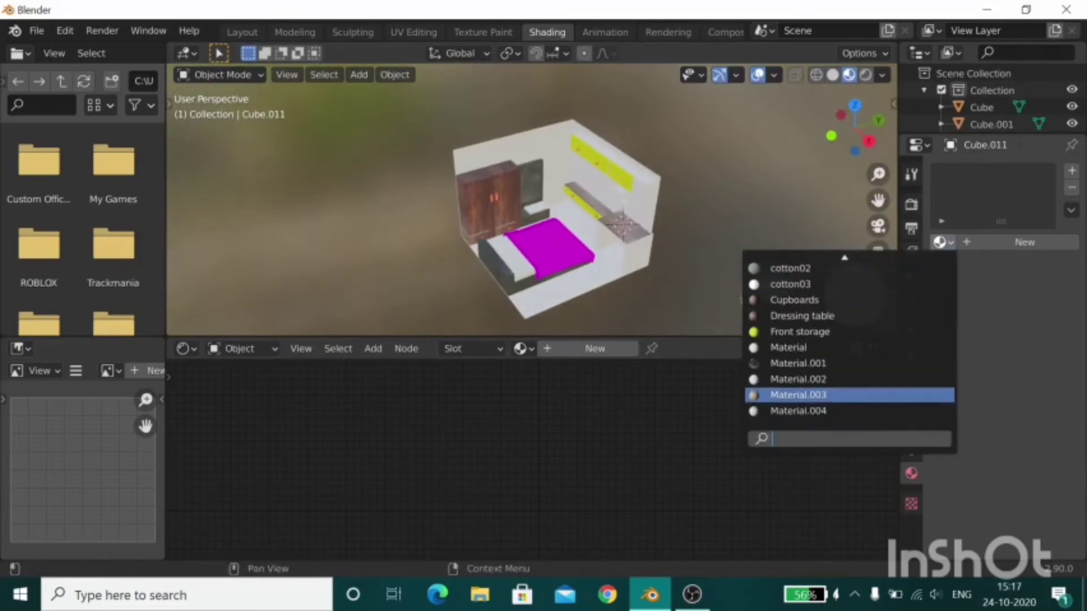
pyautogui.click(839, 412)
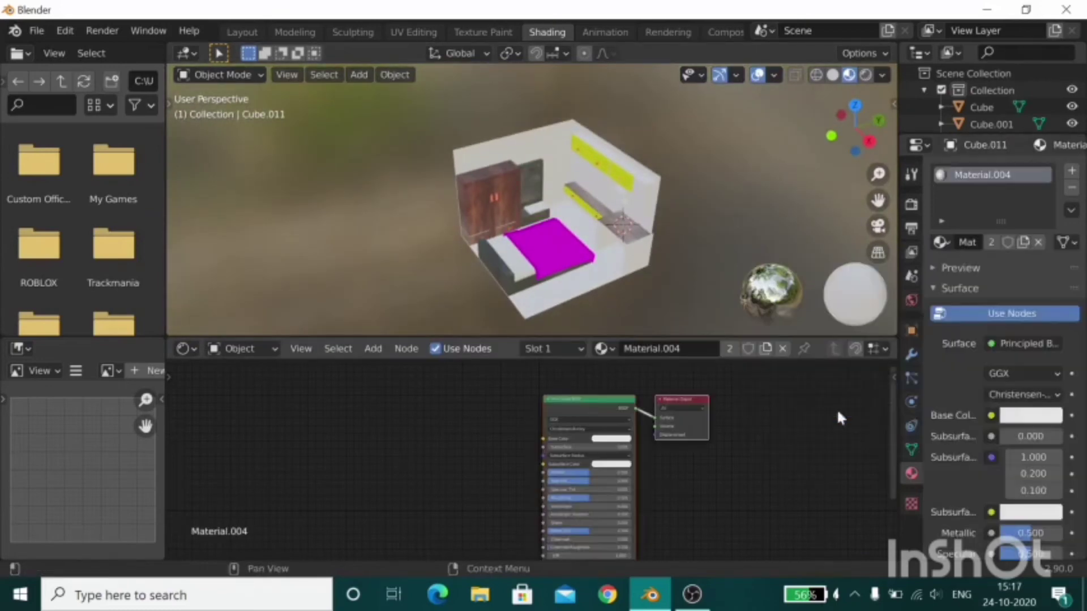
# Switch to the Layout workspace, keeping Solid viewport shading.
pyautogui.click(243, 31)
pyautogui.moveTo(572, 280)
pyautogui.mouseDown(button='middle')
pyautogui.moveTo(382, 211)
pyautogui.moveTo(422, 232)
pyautogui.moveTo(597, 222)
pyautogui.moveTo(568, 211)
pyautogui.moveTo(619, 267)
pyautogui.mouseUp(button='middle')
pyautogui.press('z')
pyautogui.click(607, 216)
pyautogui.moveTo(601, 306)
pyautogui.mouseDown(button='middle')
pyautogui.moveTo(579, 317)
pyautogui.moveTo(594, 306)
pyautogui.moveTo(585, 316)
pyautogui.moveTo(622, 315)
pyautogui.moveTo(598, 291)
pyautogui.moveTo(594, 304)
pyautogui.mouseUp(button='middle')
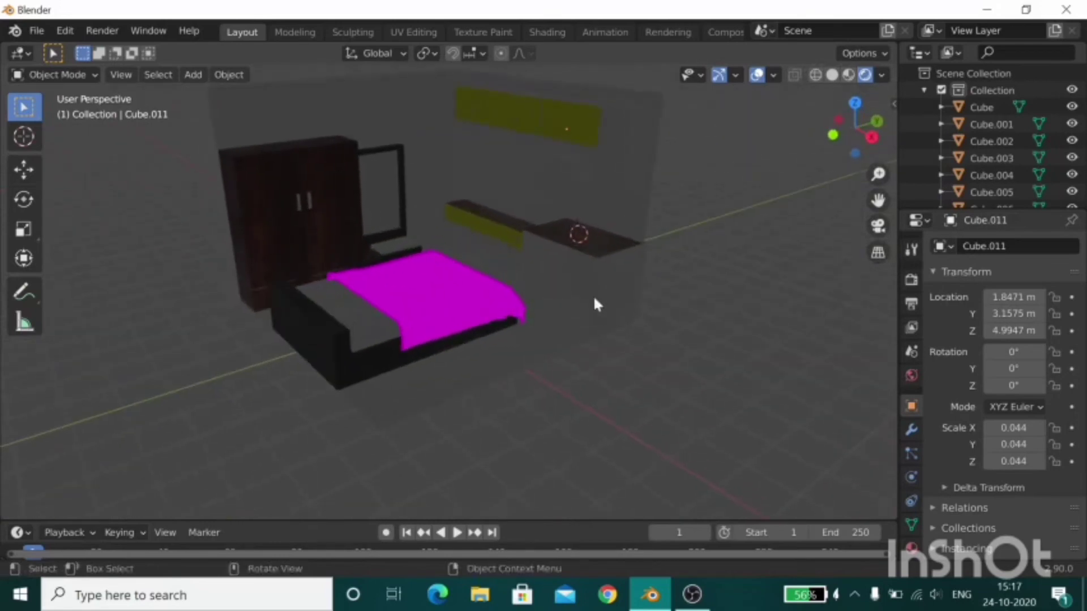
# Add a point light and raise it along Z to about 3.54 m.
pyautogui.hotkey('shift', 'a')
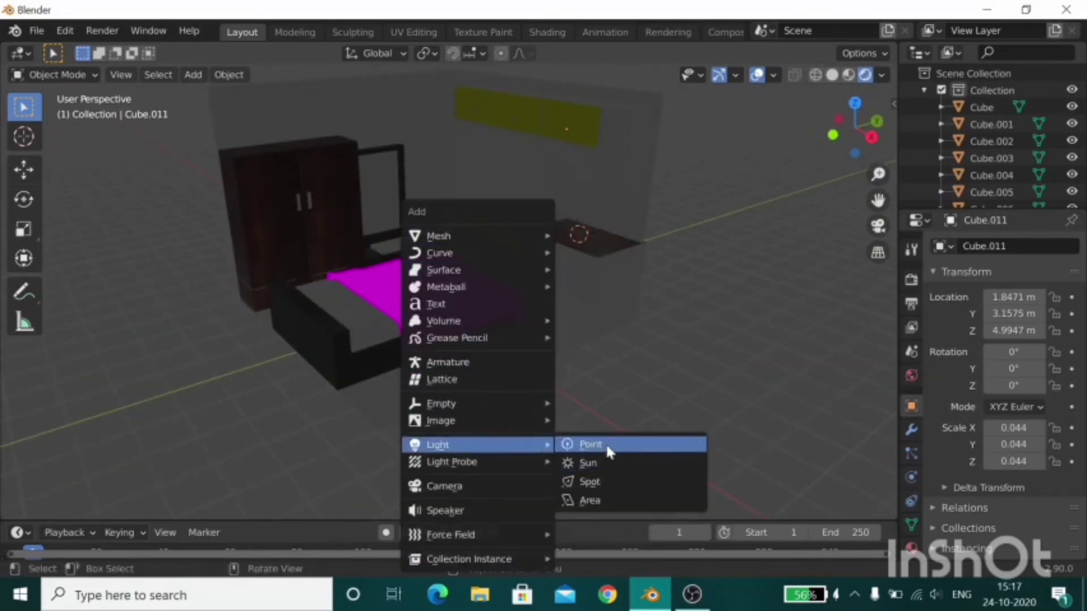
pyautogui.click(574, 445)
pyautogui.press('KP_Decimal')
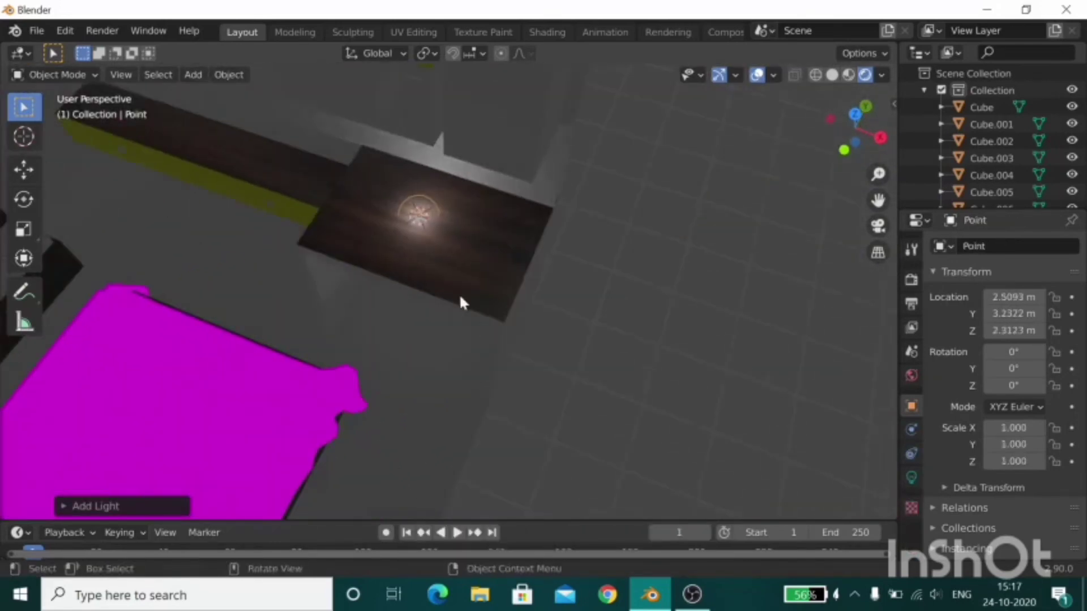
pyautogui.scroll(3, 461, 300)
pyautogui.press('g')
pyautogui.press('z')
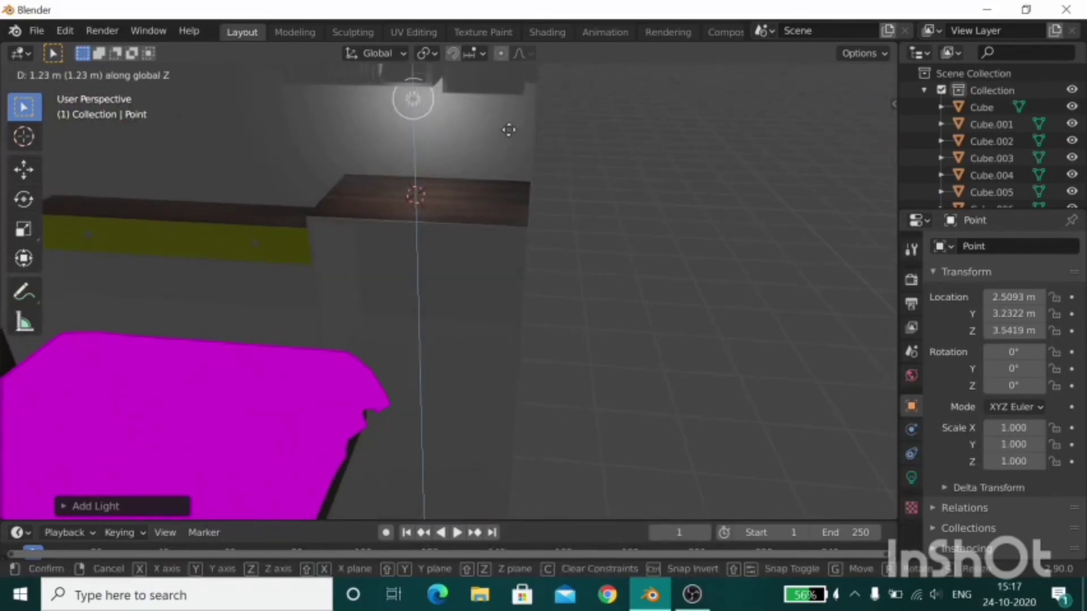
pyautogui.click(509, 130)
# Delete the point light again.
pyautogui.press('Escape')
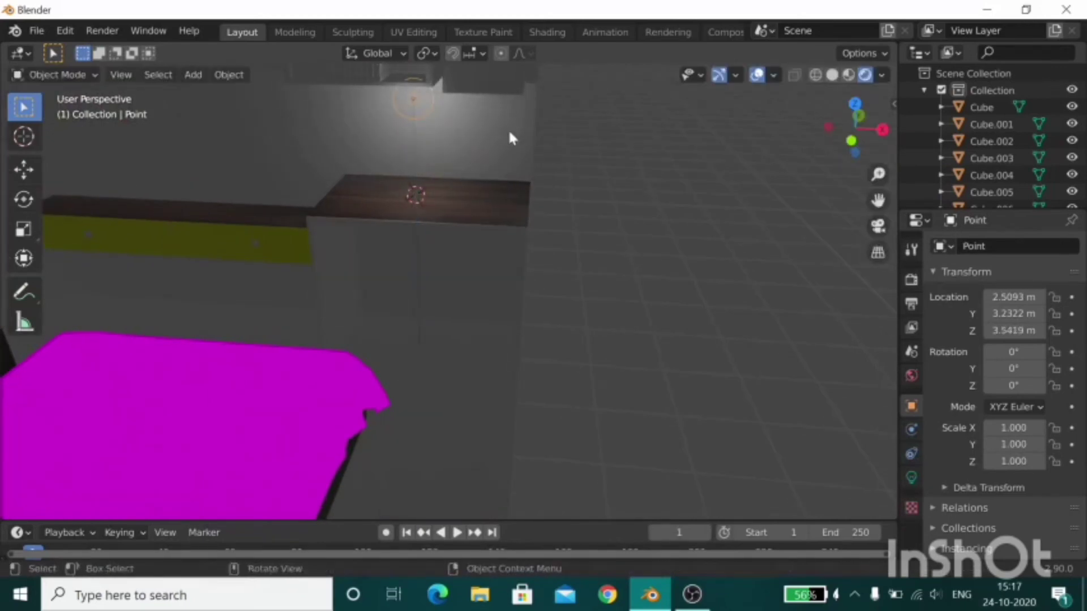
pyautogui.press('x')
pyautogui.click(509, 133)
pyautogui.hotkey('shift', 'a')
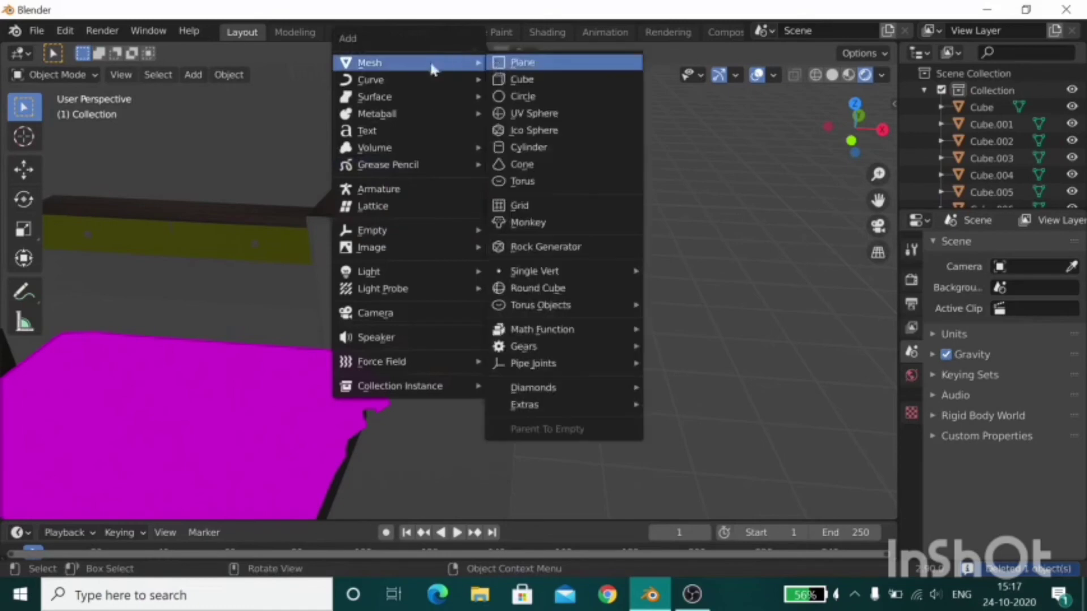
# Add an area light, raise it along Z to 3.7148 m, and shift it along X.
pyautogui.click(543, 328)
pyautogui.press('g')
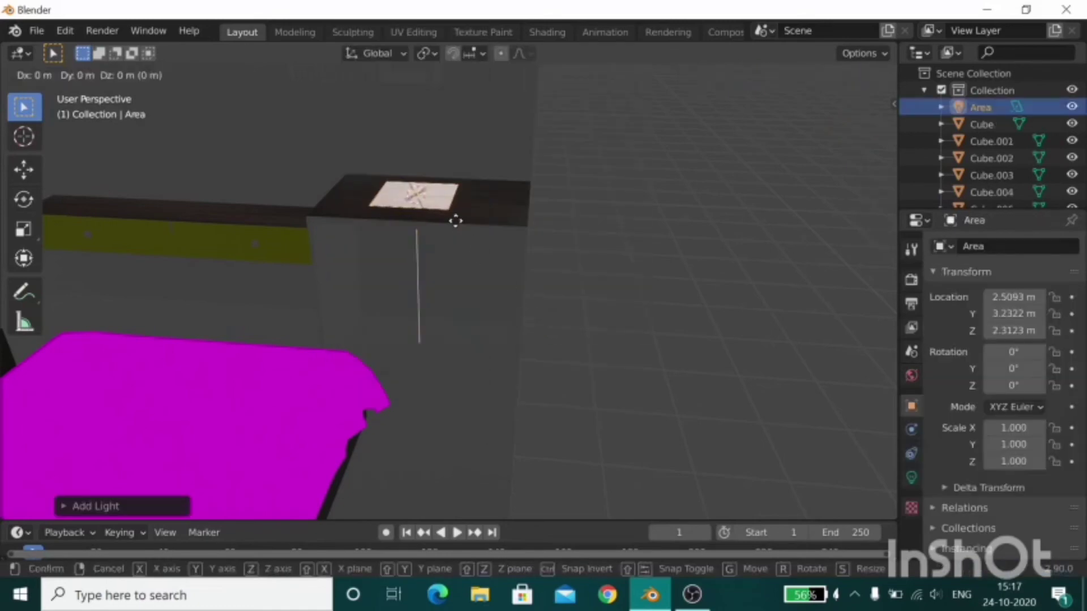
pyautogui.press('z')
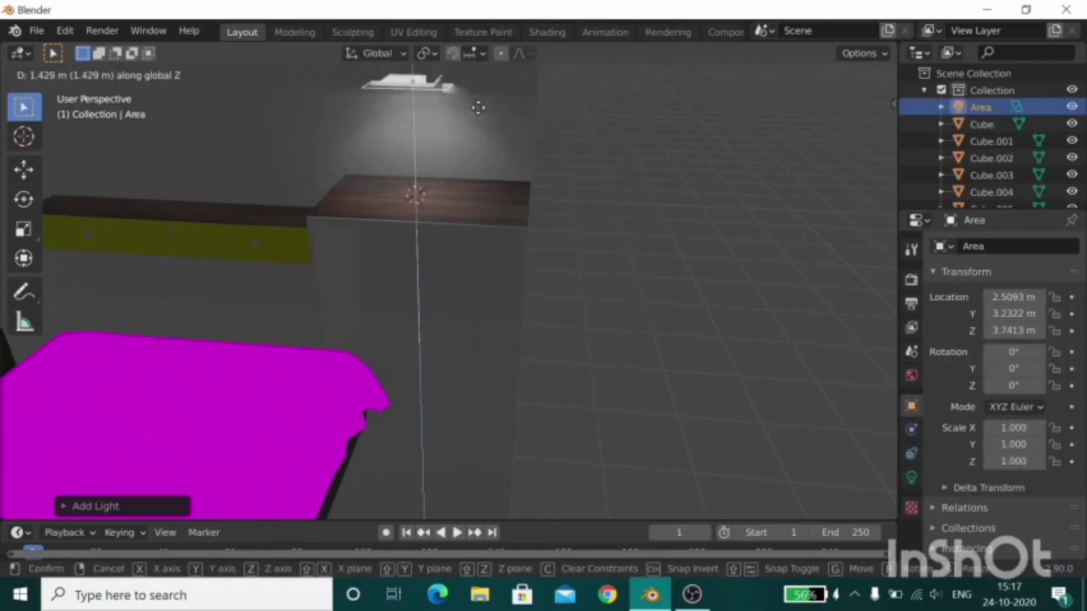
pyautogui.click(481, 163)
pyautogui.moveTo(481, 163)
pyautogui.mouseDown(button='middle')
pyautogui.moveTo(355, 147)
pyautogui.moveTo(521, 272)
pyautogui.moveTo(514, 235)
pyautogui.mouseUp(button='middle')
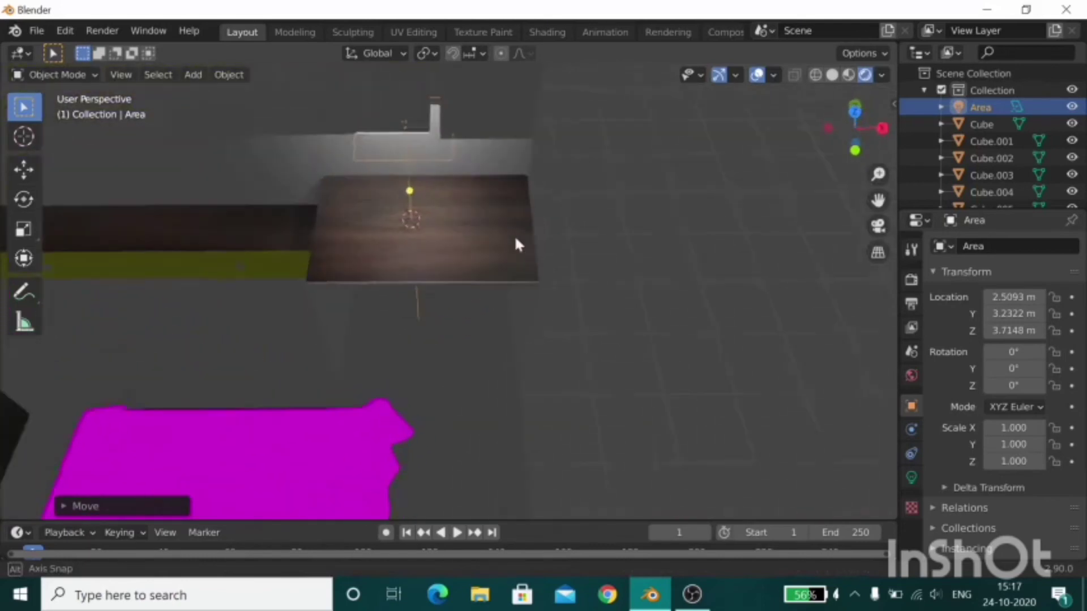
pyautogui.press('g')
pyautogui.press('x')
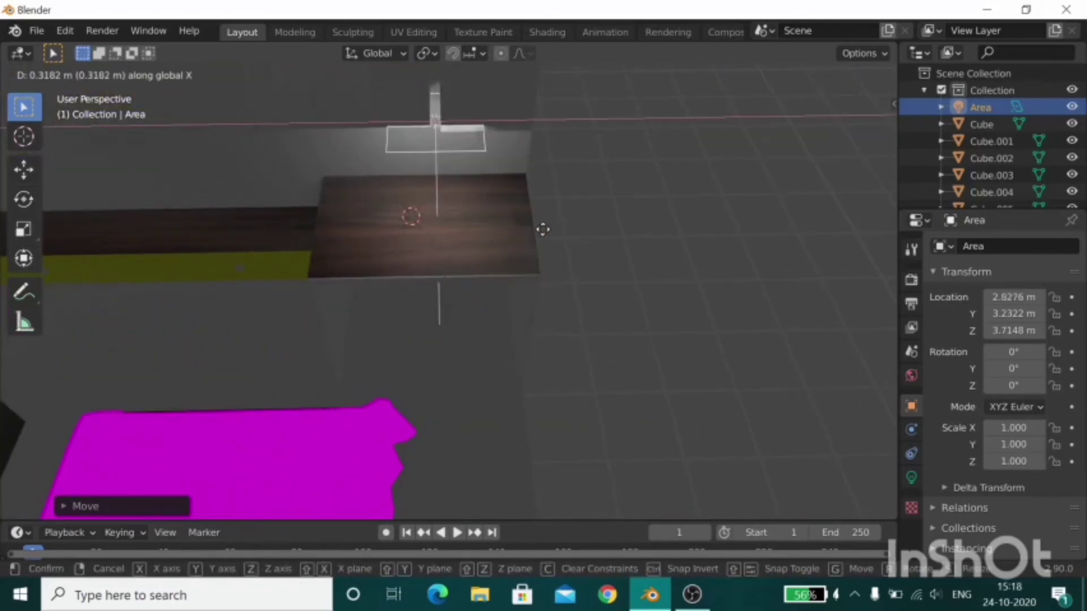
pyautogui.click(538, 230)
pyautogui.moveTo(538, 229)
pyautogui.mouseDown(button='middle')
pyautogui.moveTo(566, 203)
pyautogui.moveTo(506, 195)
pyautogui.moveTo(609, 228)
pyautogui.mouseUp(button='middle')
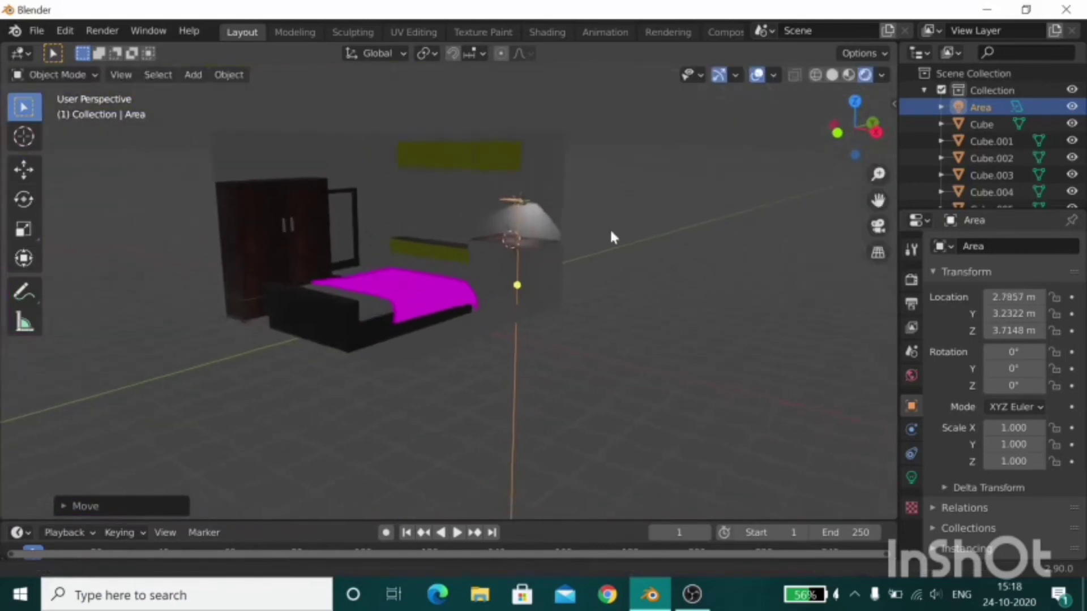
# Set the area light's power to 60 W and its colour to warm orange.
pyautogui.click(911, 477)
pyautogui.write('000')
pyautogui.press('Return')
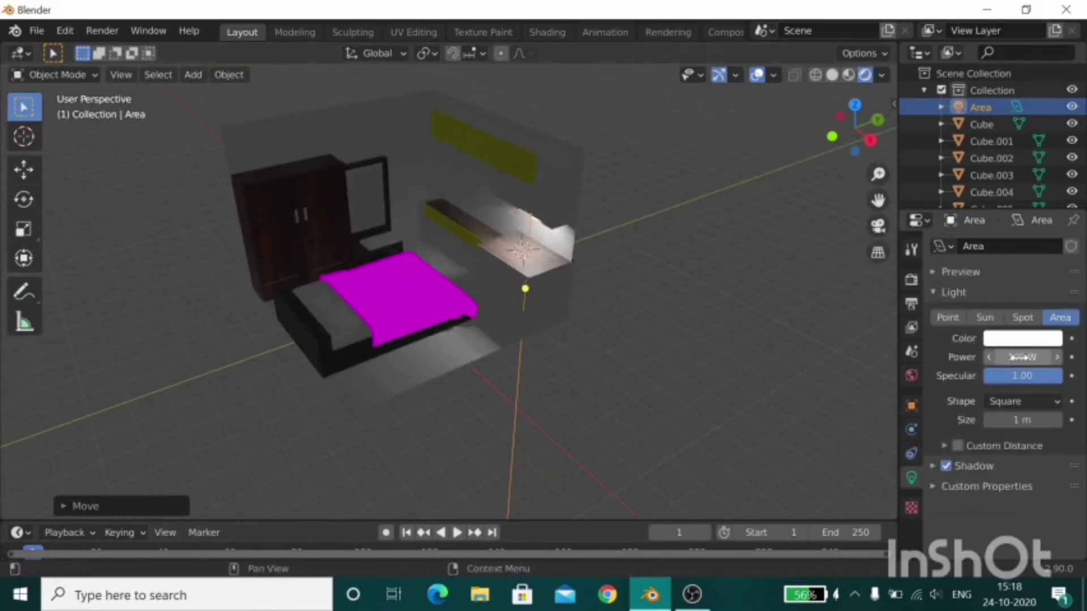
pyautogui.write('0')
pyautogui.press('Return')
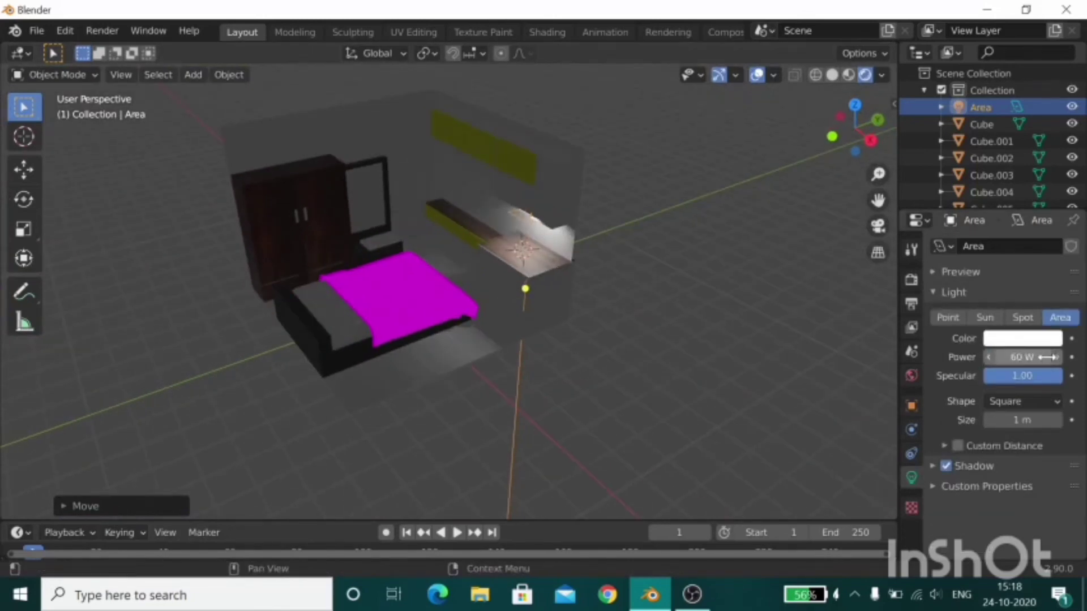
pyautogui.click(1022, 337)
pyautogui.click(936, 212)
pyautogui.moveTo(936, 212); pyautogui.dragTo(943, 214)
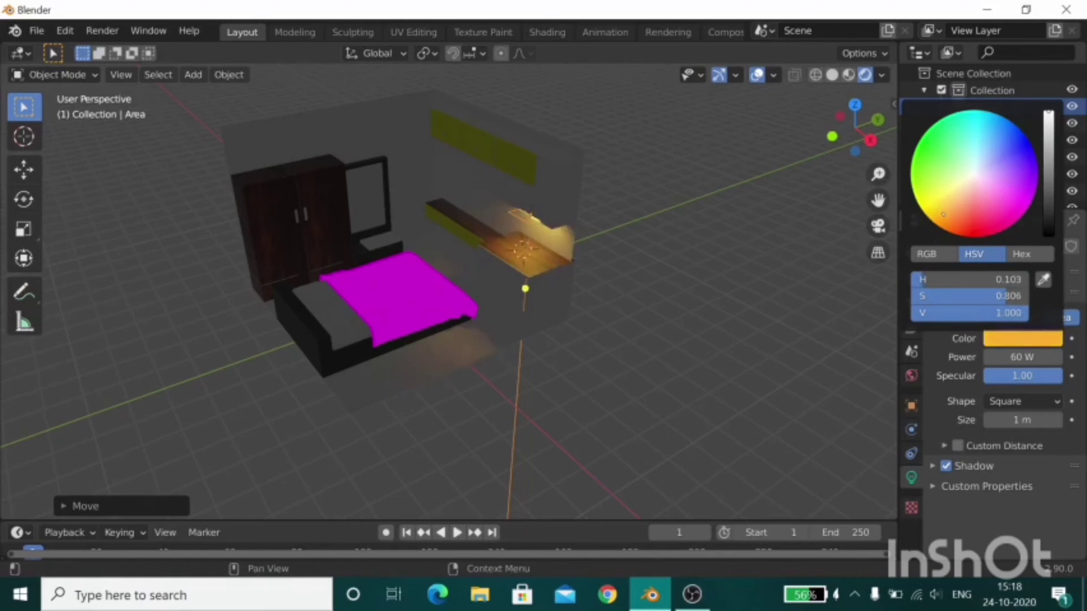
pyautogui.scroll(-2, 715, 315)
# Add a camera, view through it, and enable Lock Camera to View.
pyautogui.hotkey('shift', 'a')
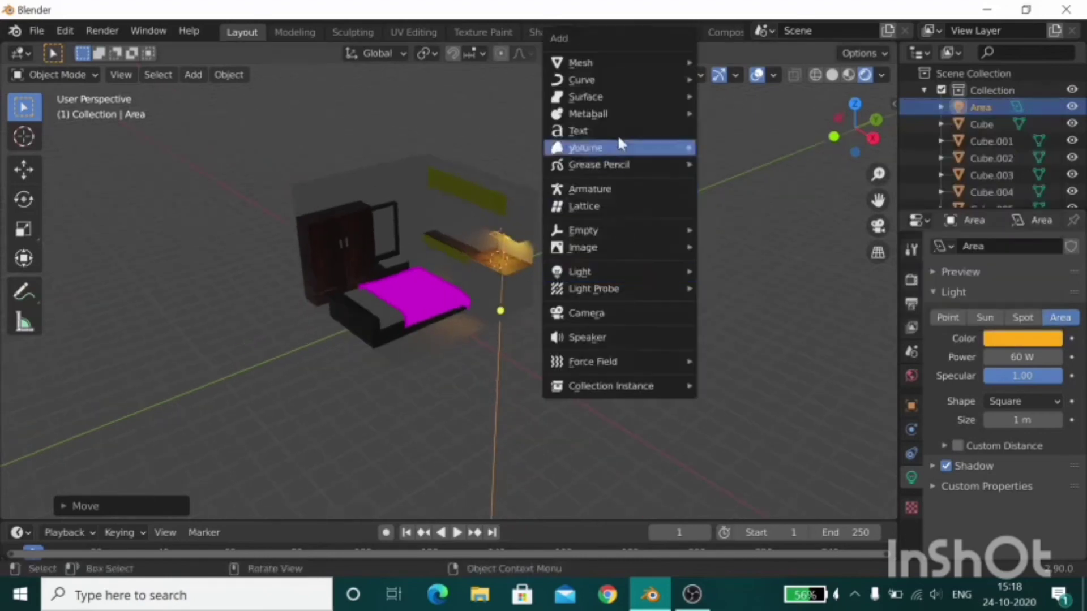
pyautogui.click(623, 312)
pyautogui.click(877, 225)
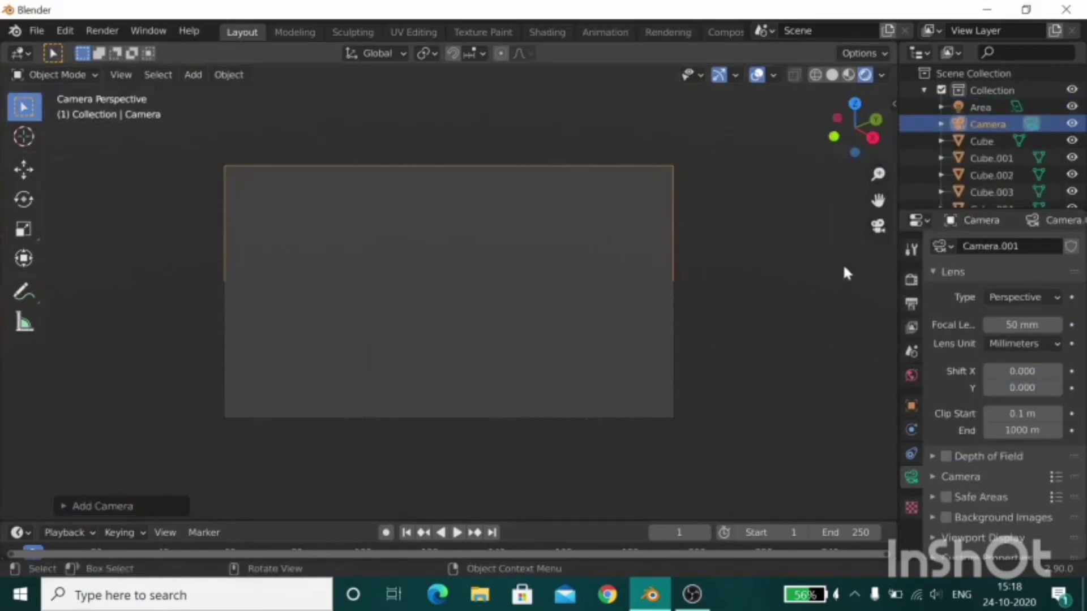
pyautogui.press('n')
pyautogui.click(889, 170)
pyautogui.click(793, 300)
pyautogui.press('n')
# Navigate the locked camera view to frame the whole bedroom.
pyautogui.scroll(-4, 532, 273)
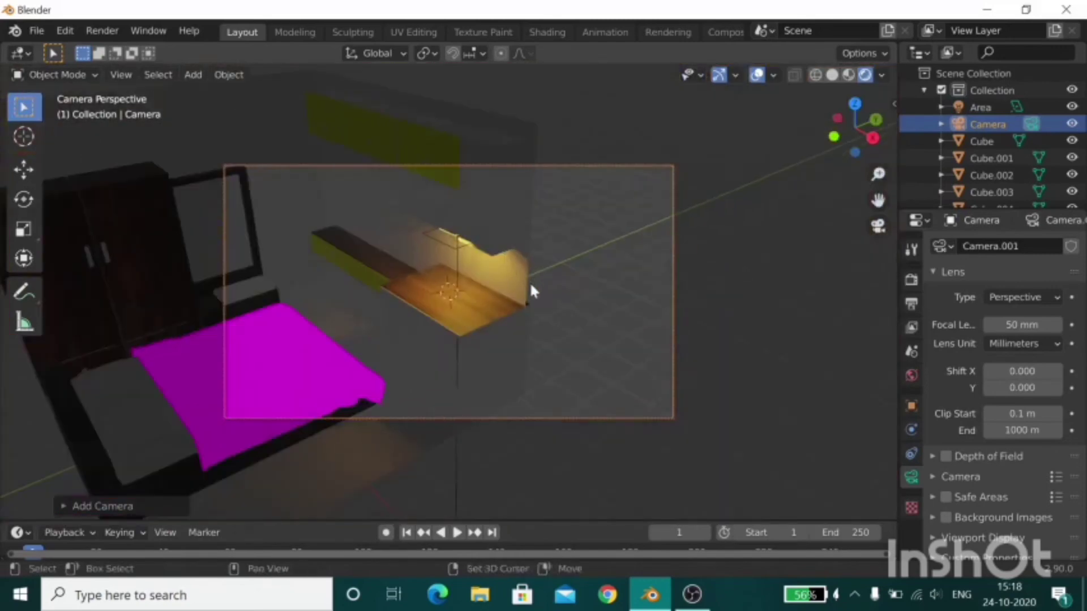
pyautogui.keyDown('shift'); pyautogui.moveTo(529, 281); pyautogui.dragTo(666, 289, button='middle'); pyautogui.keyUp('shift')
pyautogui.scroll(-1, 673, 313)
pyautogui.scroll(-1, 675, 318)
pyautogui.scroll(-1, 676, 323)
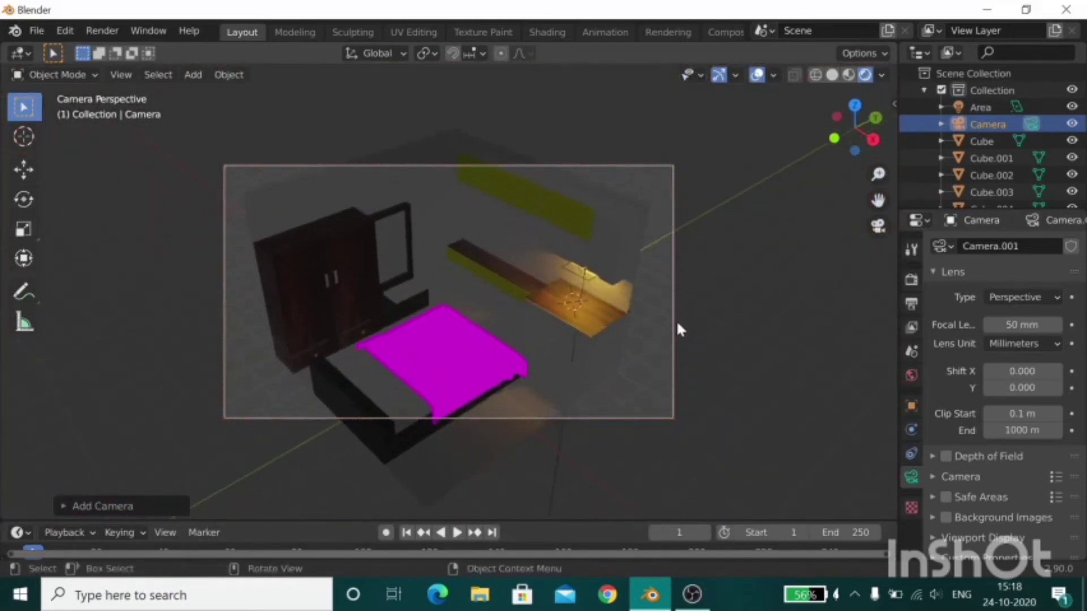
pyautogui.scroll(-1, 677, 325)
pyautogui.hotkey('shift', 'a')
pyautogui.hotkey('shift', 's')
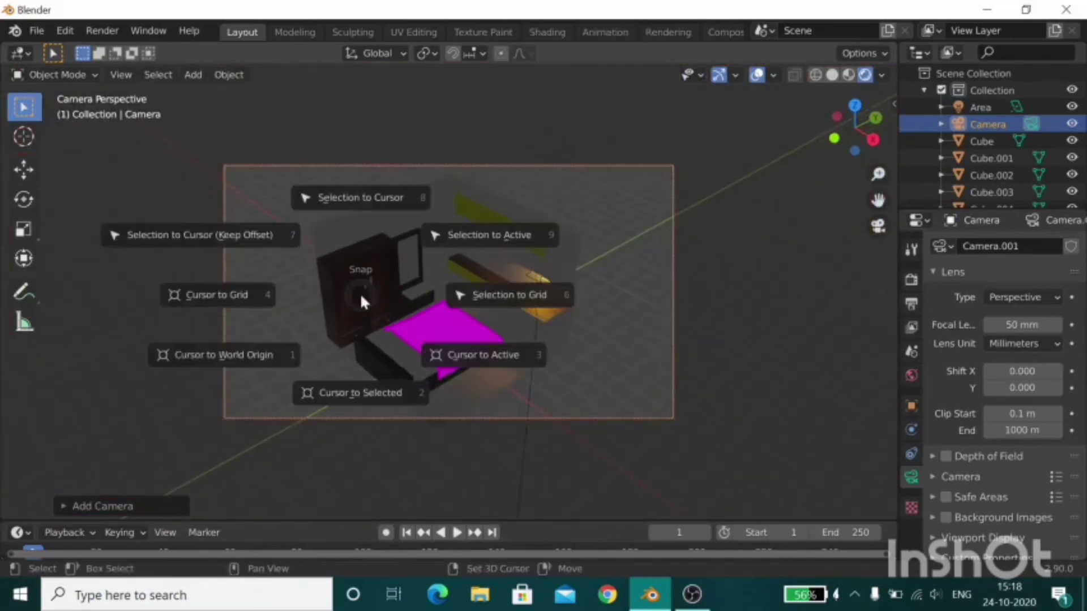
pyautogui.click(225, 350)
pyautogui.hotkey('shift', 's')
pyautogui.click(264, 412)
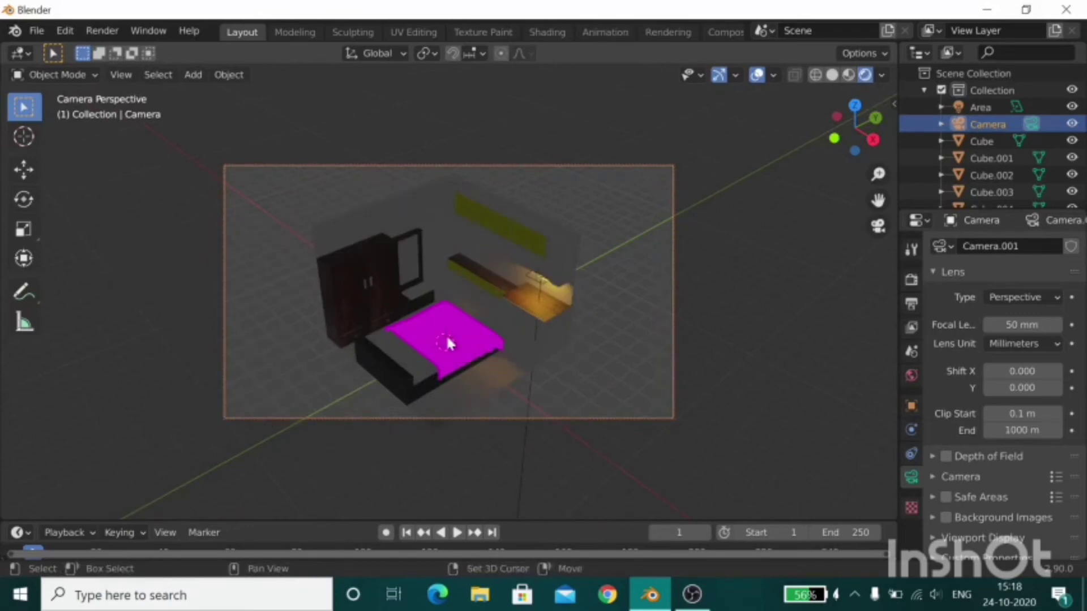
pyautogui.hotkey('shift', 'a')
# Add a plane and scale it up by a factor of 100.
pyautogui.click(552, 85)
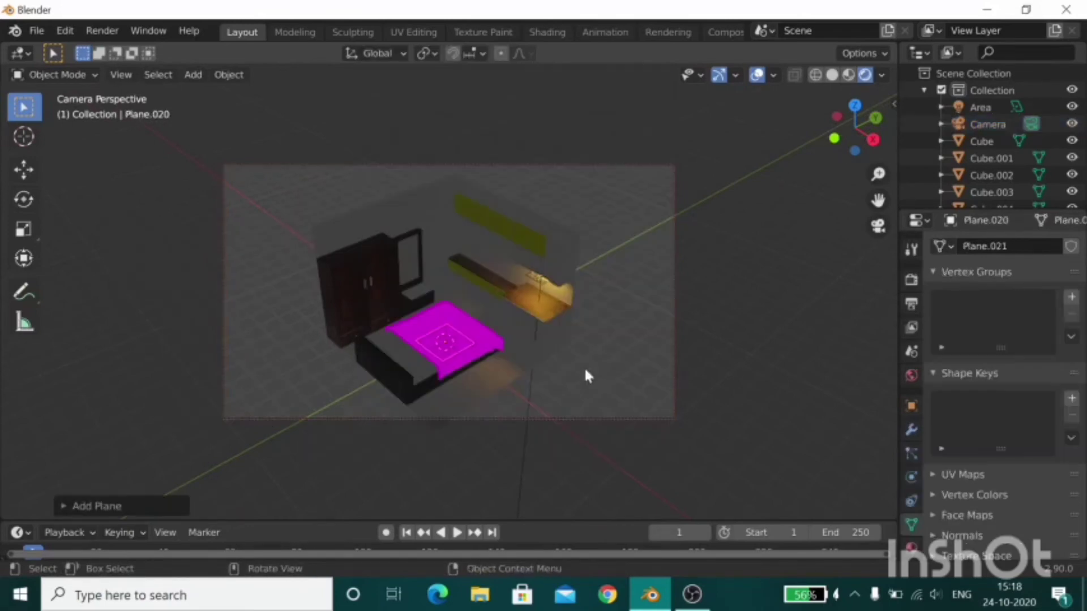
pyautogui.write('s33')
pyautogui.press('BackSpace')
pyautogui.press('BackSpace')
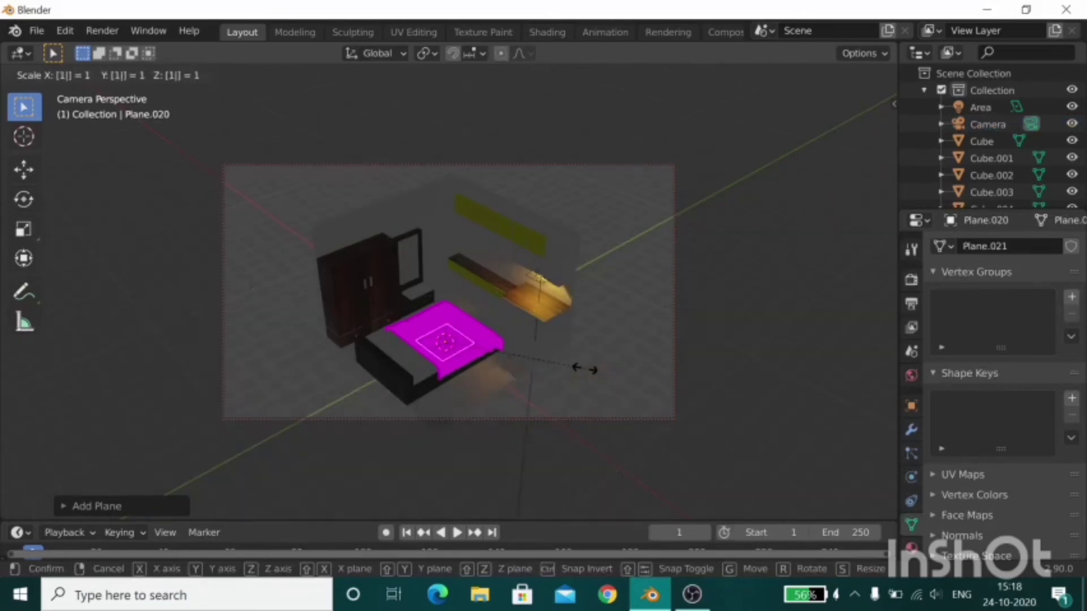
pyautogui.write('100')
pyautogui.press('Return')
pyautogui.scroll(-1, 647, 318)
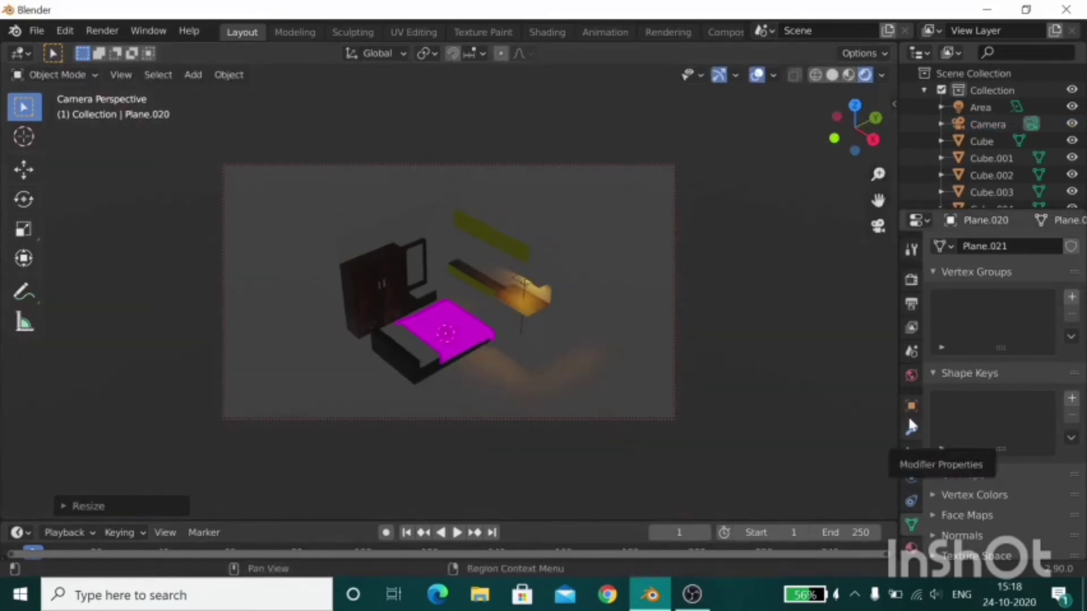
# Give the plane a new material with a pale light blue base colour.
pyautogui.click(911, 547)
pyautogui.click(1016, 315)
pyautogui.click(1031, 488)
pyautogui.click(1002, 251)
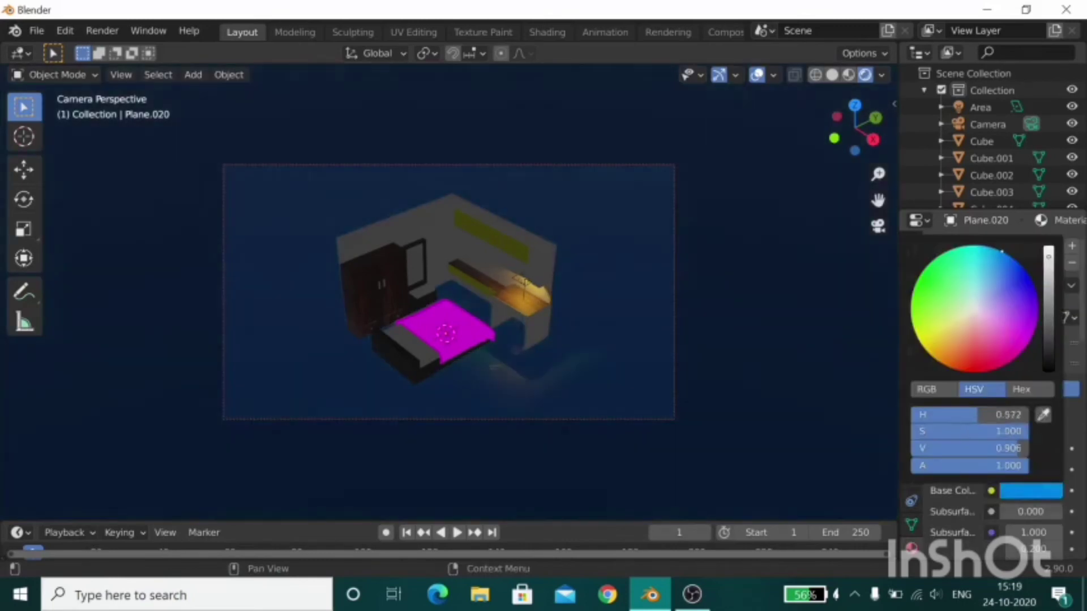
pyautogui.moveTo(1002, 250); pyautogui.dragTo(984, 277)
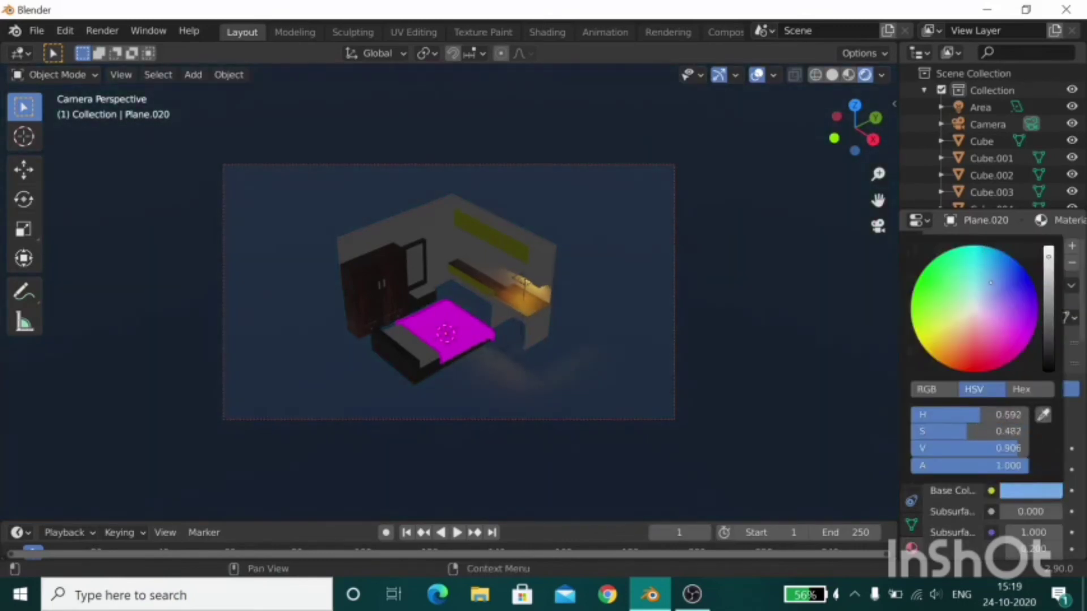
# Move the plane 1 unit along Z and inspect it around the room.
pyautogui.write('gz')
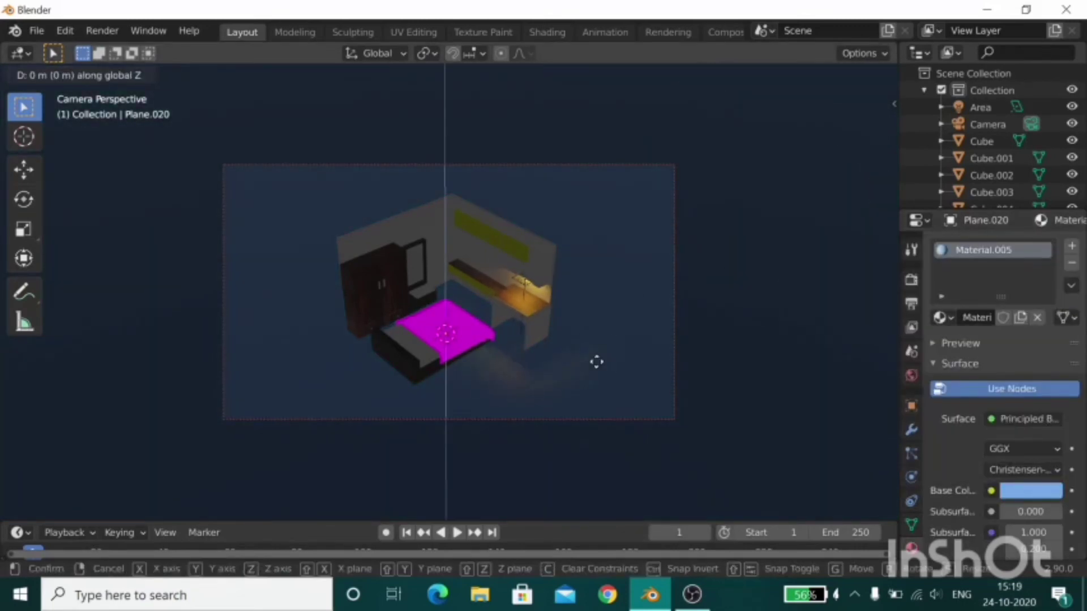
pyautogui.write('1')
pyautogui.press('Return')
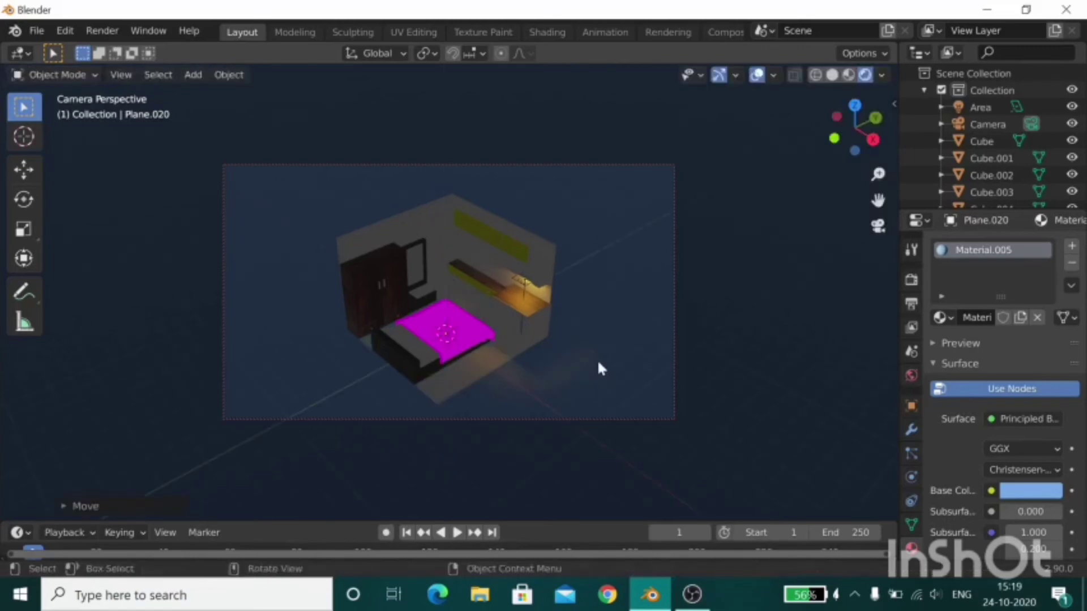
pyautogui.moveTo(600, 369); pyautogui.dragTo(598, 364, button='middle')
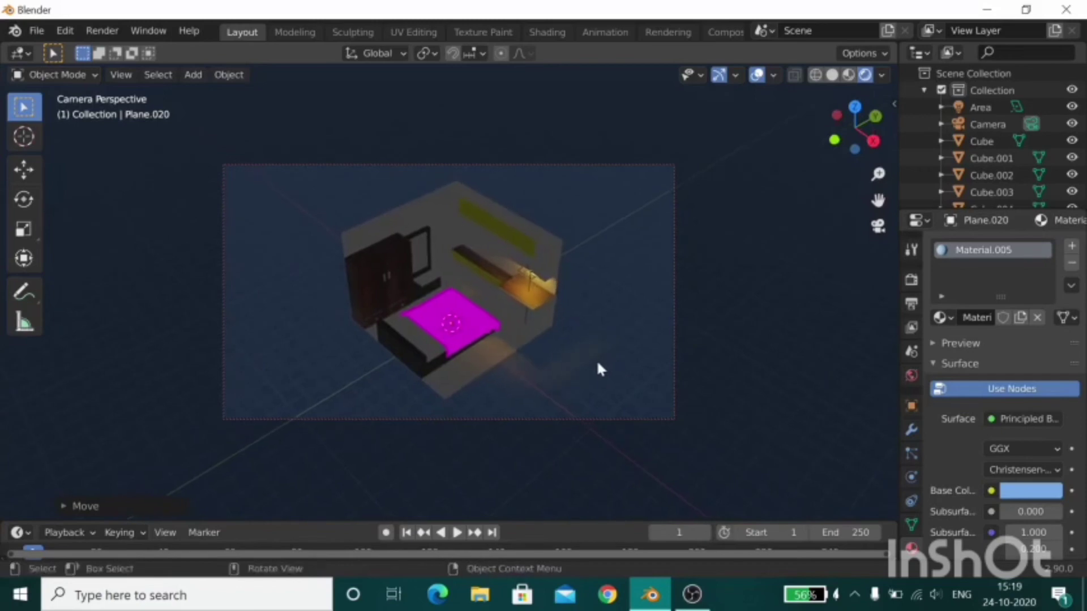
pyautogui.press('b')
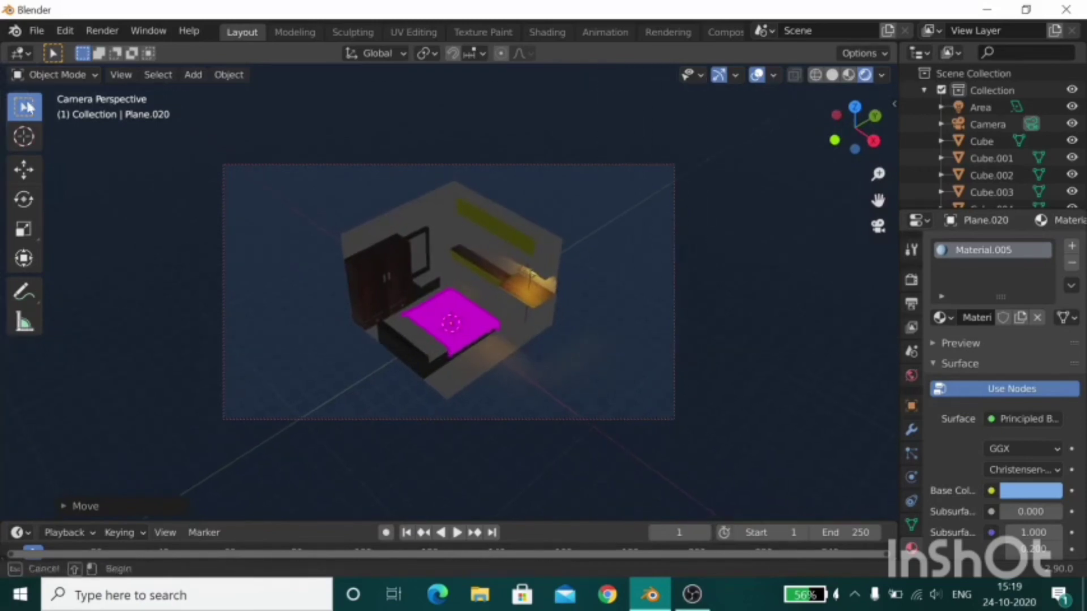
pyautogui.press('n')
pyautogui.press('n')
pyautogui.moveTo(682, 399); pyautogui.dragTo(664, 395, button='middle')
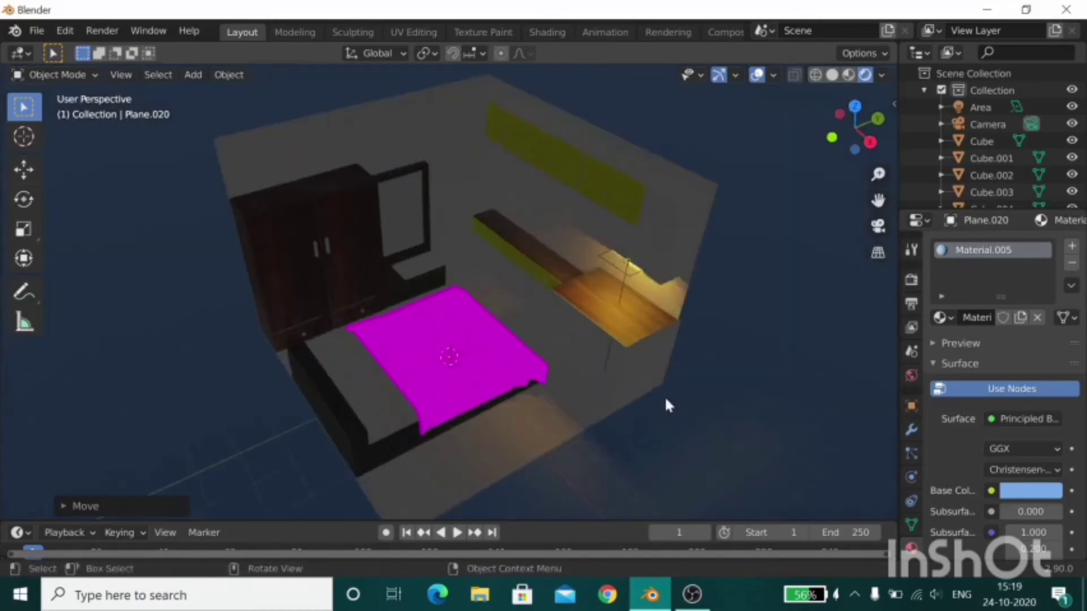
# Add a second area light and raise it vertically.
pyautogui.hotkey('shift', 'a')
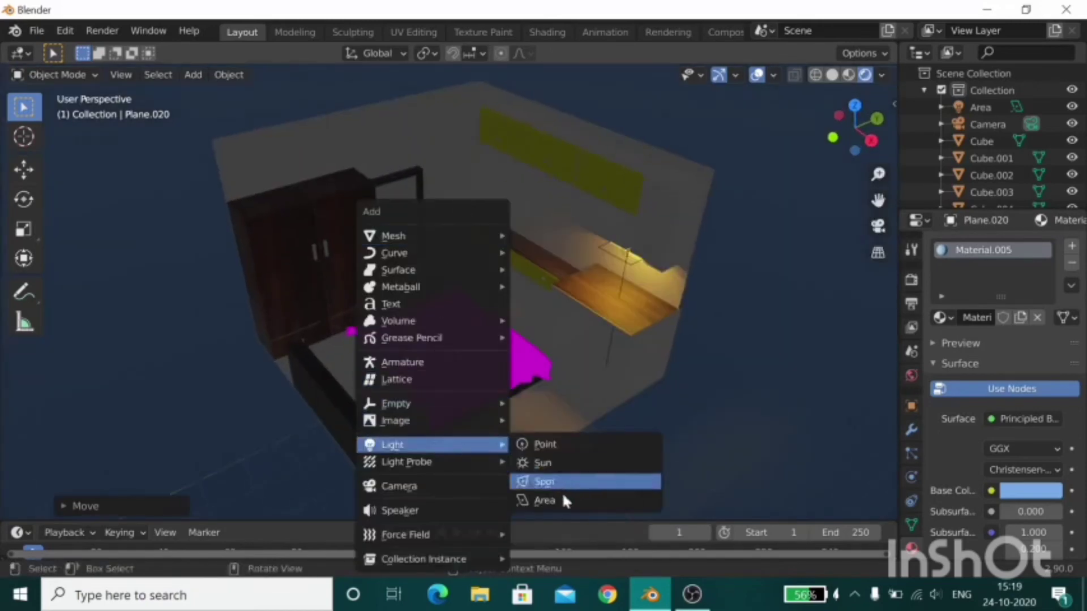
pyautogui.click(547, 479)
pyautogui.moveTo(546, 480); pyautogui.dragTo(463, 372, button='middle')
pyautogui.scroll(-8, 465, 378)
pyautogui.press('g')
pyautogui.press('z')
pyautogui.click(510, 313)
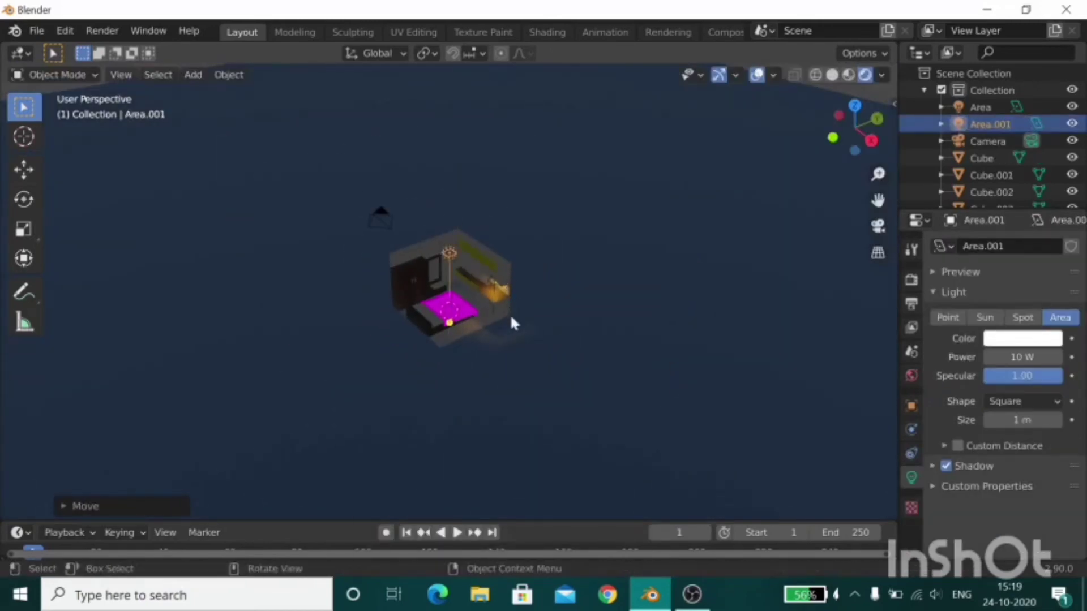
# Turn the light 45° about Z, tilt it about X, and check the camera view.
pyautogui.press('g')
pyautogui.press('r')
pyautogui.press('z')
pyautogui.press('Return')
pyautogui.moveTo(426, 385); pyautogui.dragTo(565, 373, button='middle')
pyautogui.press('r')
pyautogui.press('x')
pyautogui.write('45')
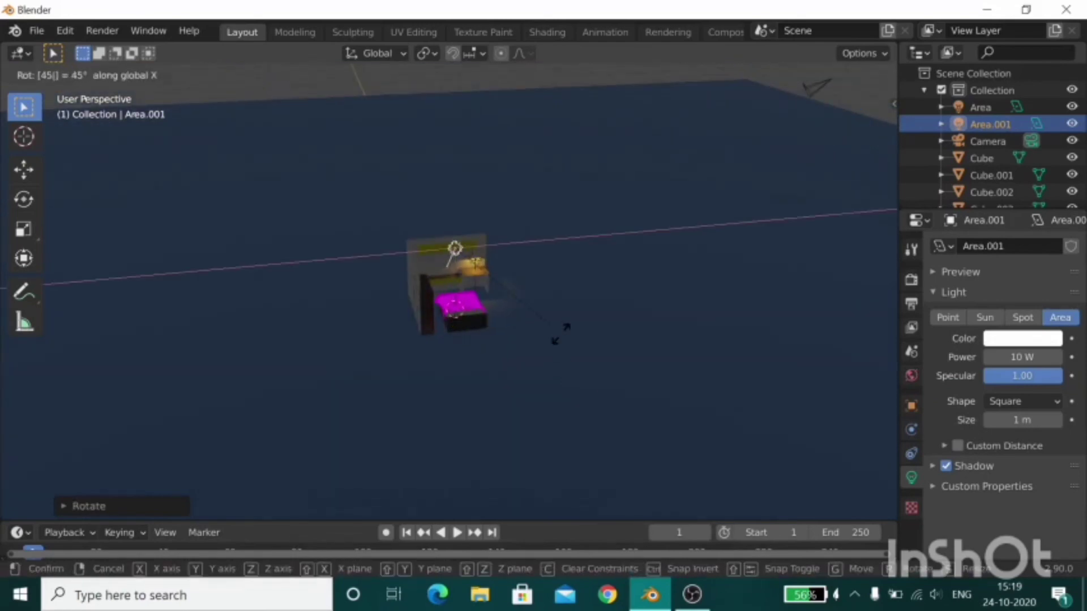
pyautogui.press('Return')
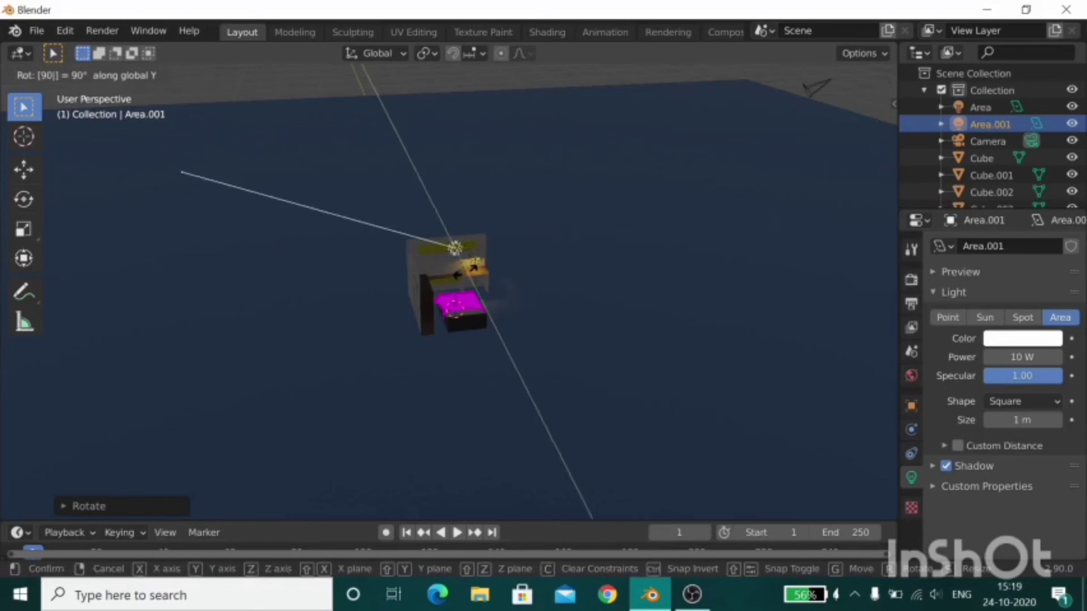
pyautogui.press('Return')
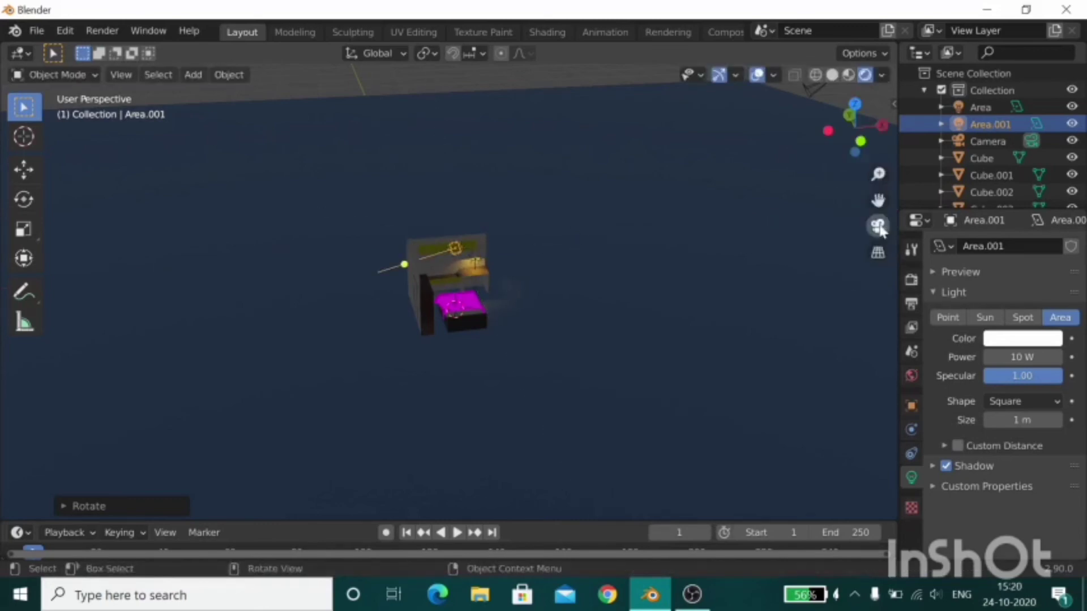
pyautogui.click(878, 226)
# Reposition and rotate the light again to aim it toward the bed.
pyautogui.press('g')
pyautogui.press('Return')
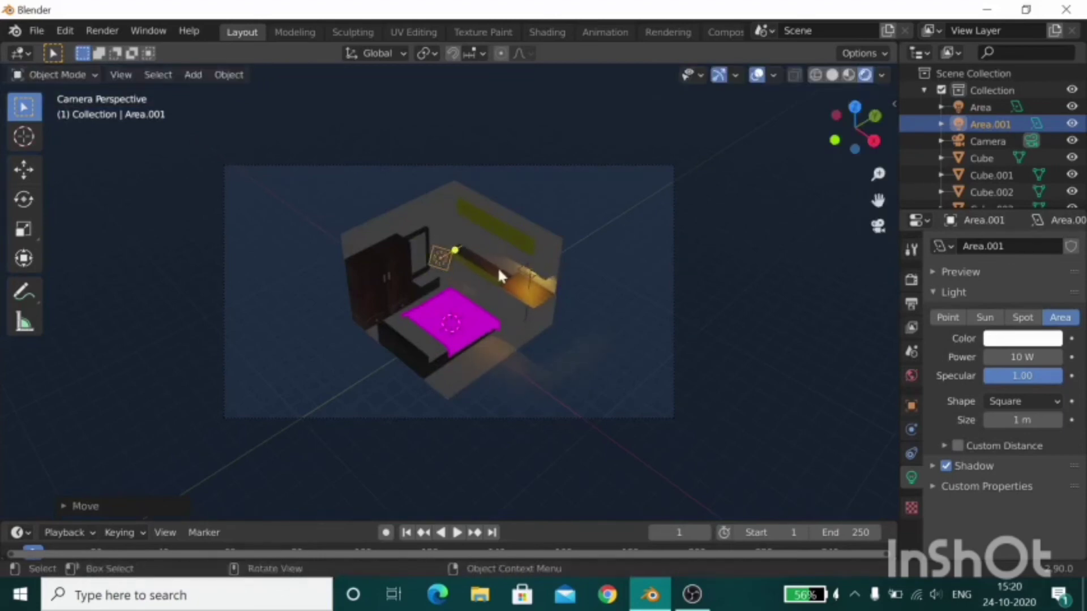
pyautogui.press('r')
pyautogui.click(475, 168)
pyautogui.moveTo(487, 223); pyautogui.dragTo(633, 269, button='middle')
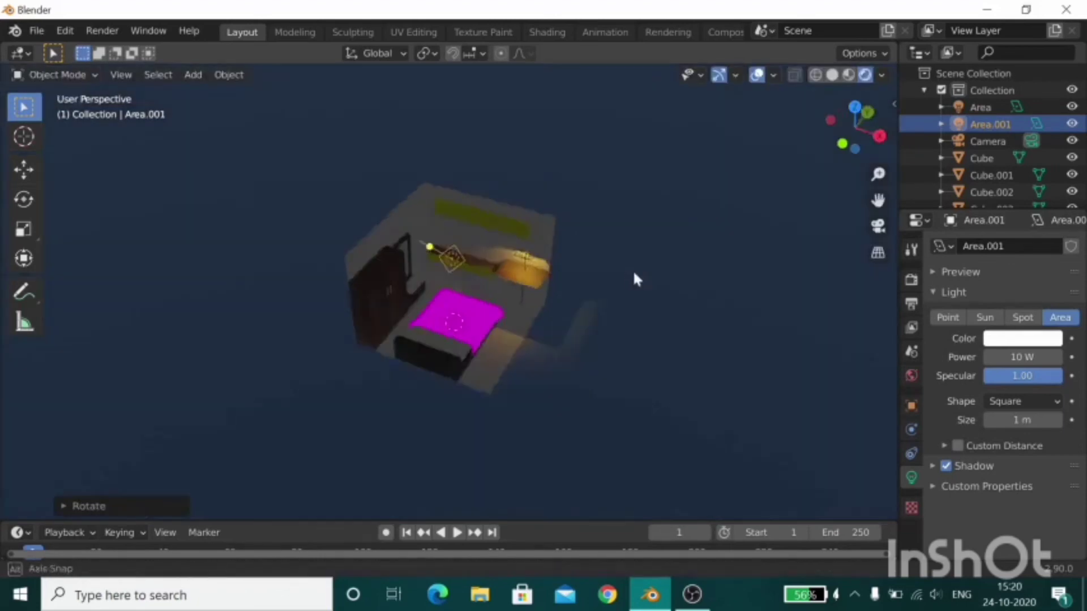
pyautogui.scroll(3, 670, 241)
pyautogui.scroll(4, 813, 226)
pyautogui.scroll(-5, 815, 235)
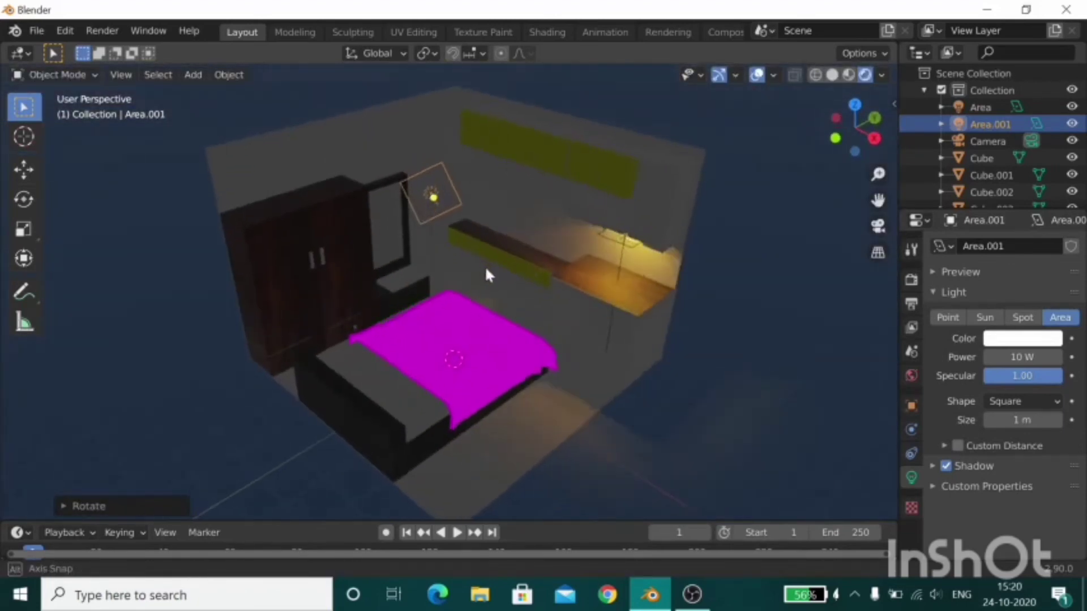
pyautogui.press('r')
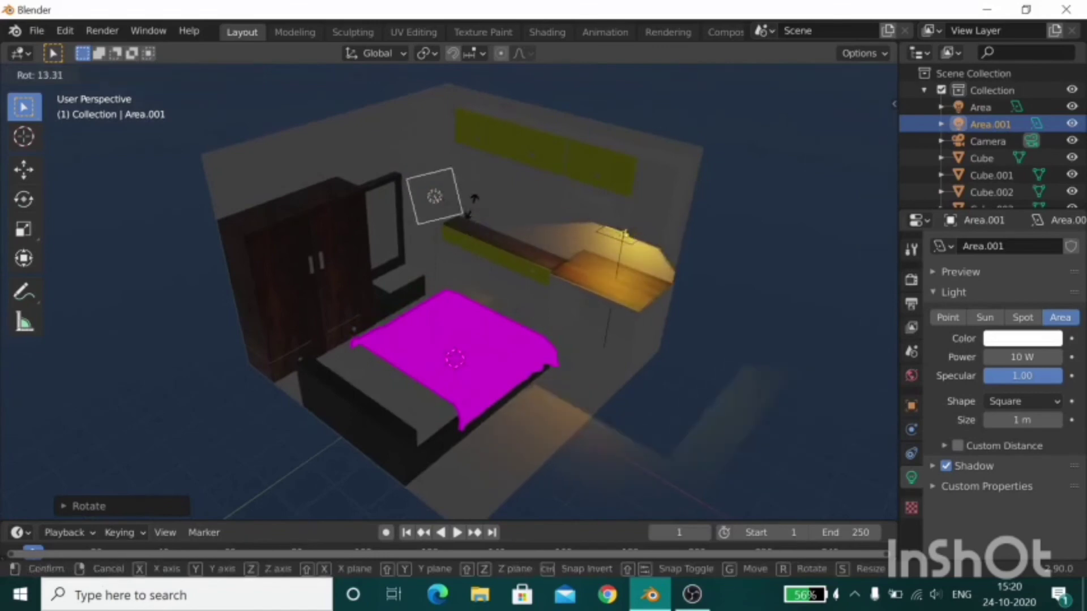
pyautogui.click(469, 207)
# Move the light with its X position locked to bring it above the bed.
pyautogui.moveTo(473, 206)
pyautogui.mouseDown(button='middle')
pyautogui.moveTo(481, 232)
pyautogui.moveTo(681, 175)
pyautogui.moveTo(664, 198)
pyautogui.mouseUp(button='middle')
pyautogui.press('g')
pyautogui.click(497, 254)
pyautogui.press('g')
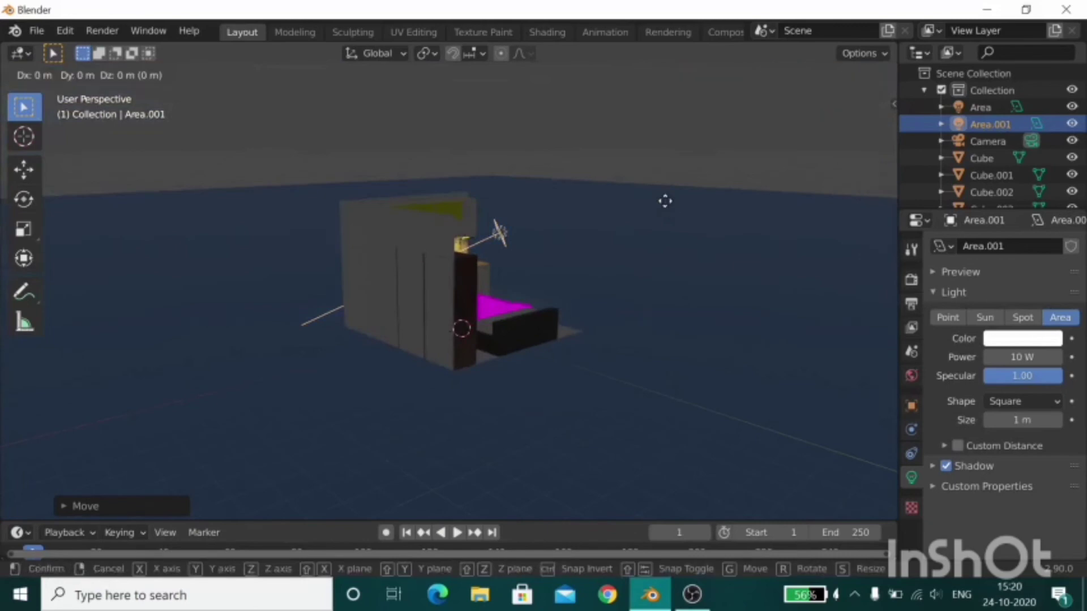
pyautogui.hotkey('shift', 'x')
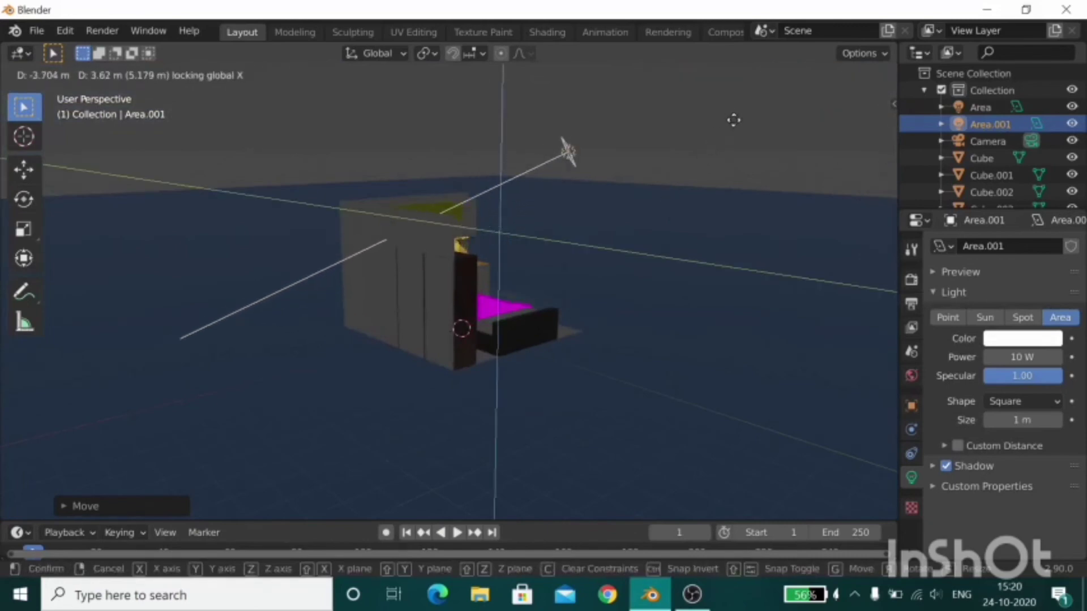
pyautogui.click(734, 120)
# Slide the light horizontally with its height locked, then fine-tune its rotation.
pyautogui.moveTo(734, 120); pyautogui.dragTo(455, 222, button='middle')
pyautogui.press('g')
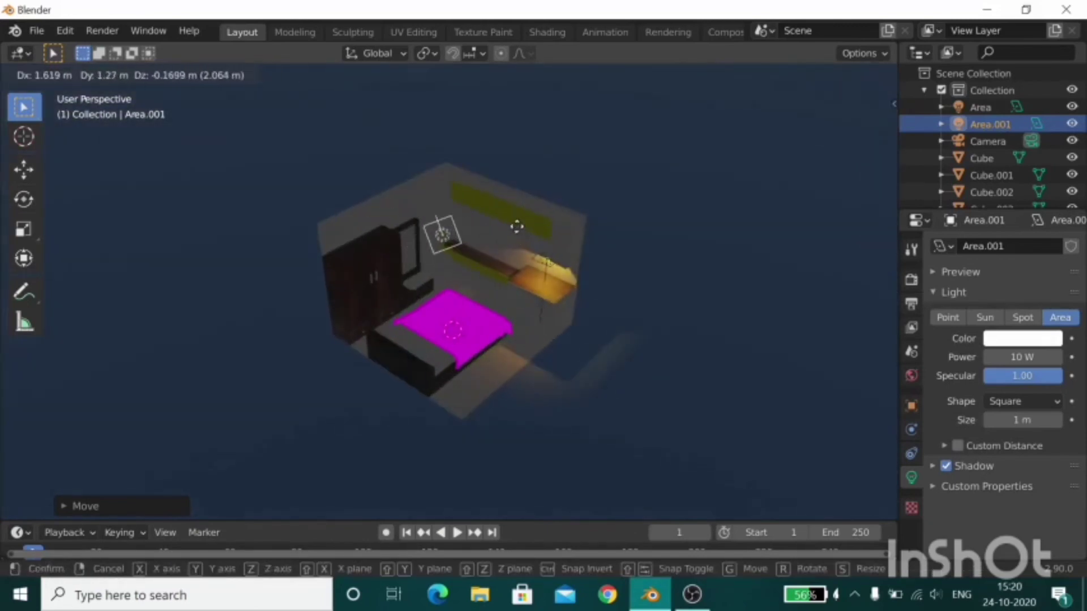
pyautogui.hotkey('shift', 'z')
pyautogui.click(521, 226)
pyautogui.moveTo(520, 227); pyautogui.dragTo(628, 195, button='middle')
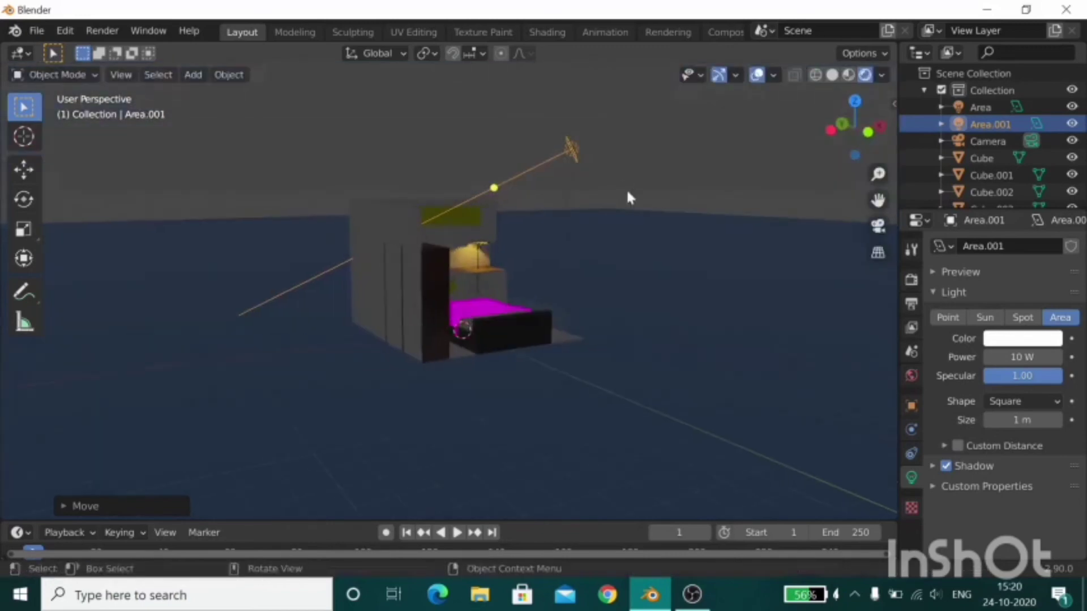
pyautogui.press('r')
pyautogui.click(481, 198)
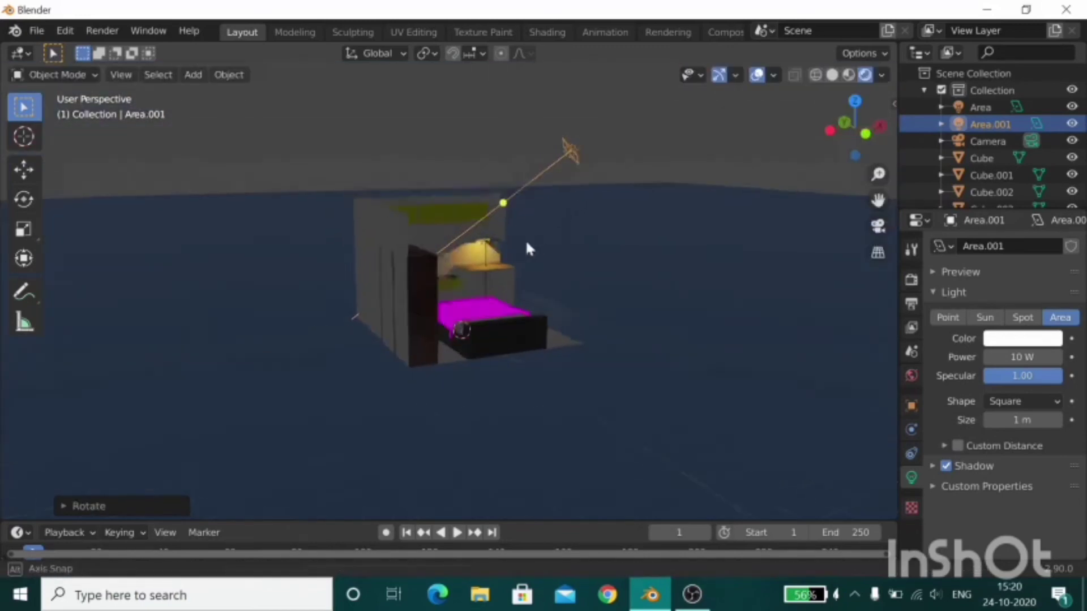
pyautogui.moveTo(525, 238); pyautogui.dragTo(403, 267, button='middle')
# Set the area light's power to 500 W.
pyautogui.click(878, 226)
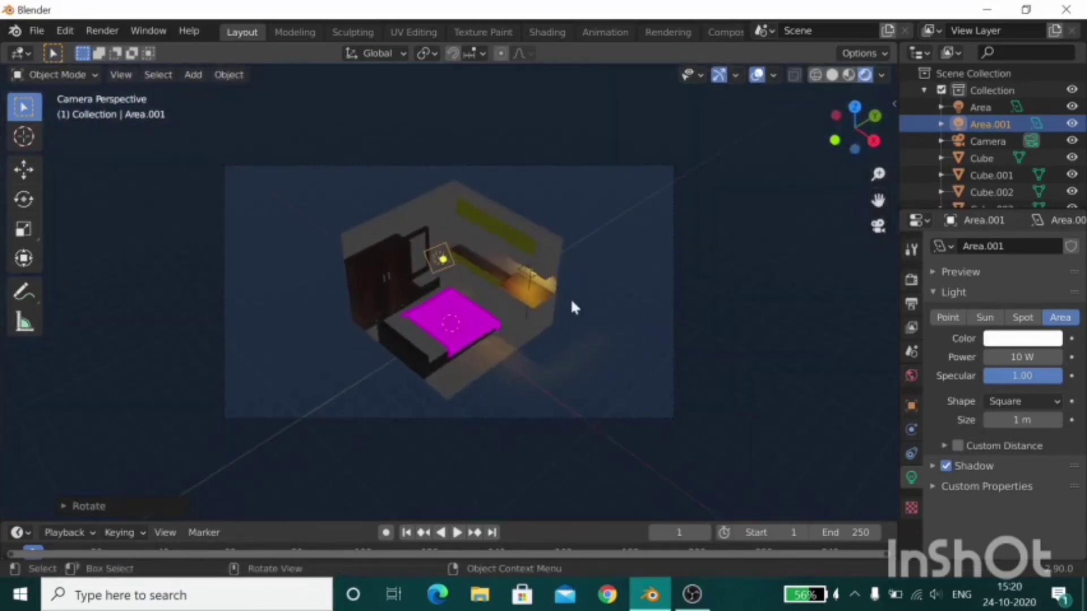
pyautogui.click(1019, 357)
pyautogui.write('500')
pyautogui.press('Return')
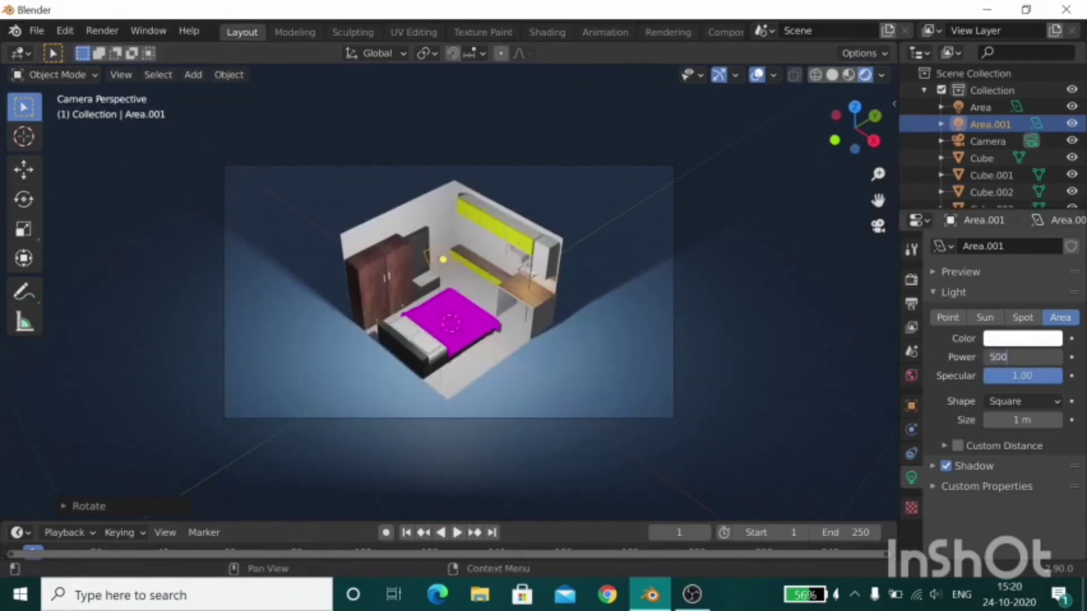
pyautogui.press('Return')
pyautogui.click(1022, 338)
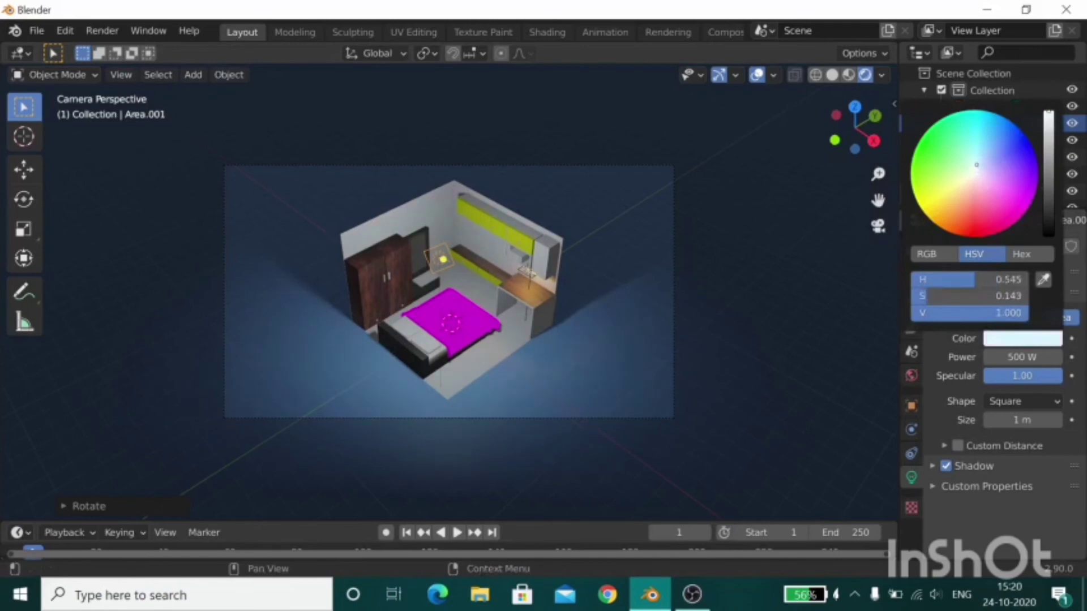
# Rotate the area light and move it slightly near the shelf.
pyautogui.press('r')
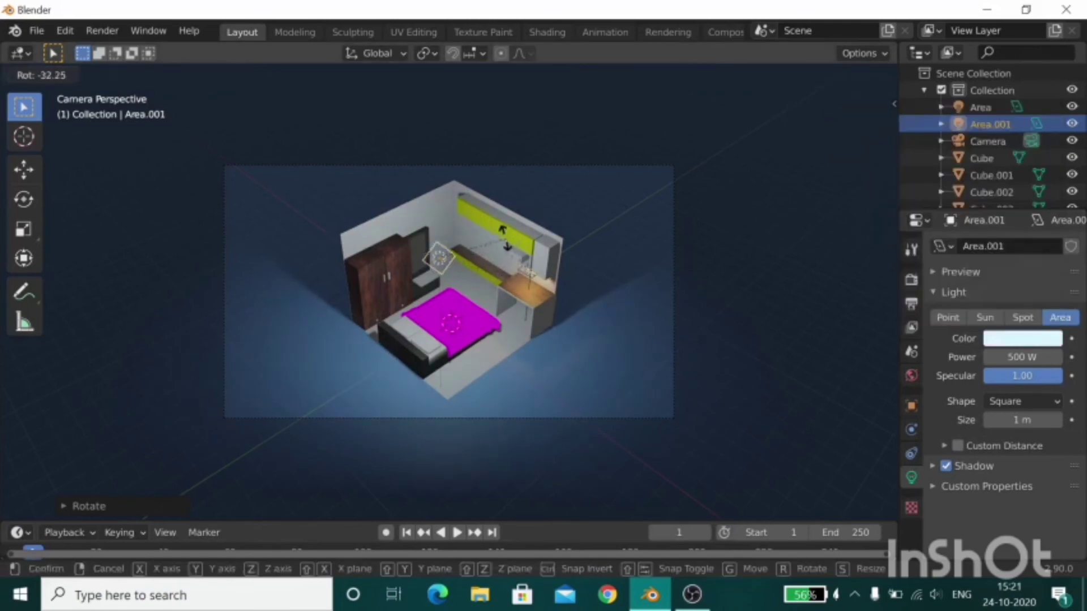
pyautogui.click(504, 238)
pyautogui.press('g')
pyautogui.click(513, 192)
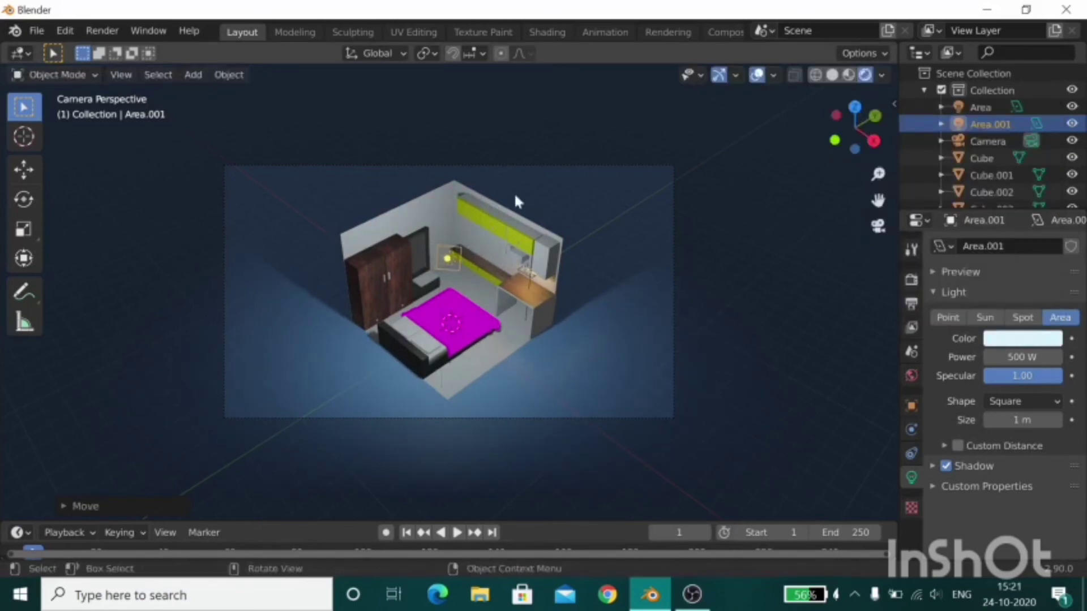
# Duplicate the area light and rotate the copy 90° about Z and 45° about X.
pyautogui.hotkey('shift', 'd')
pyautogui.rightClick(514, 196)
pyautogui.write('rz')
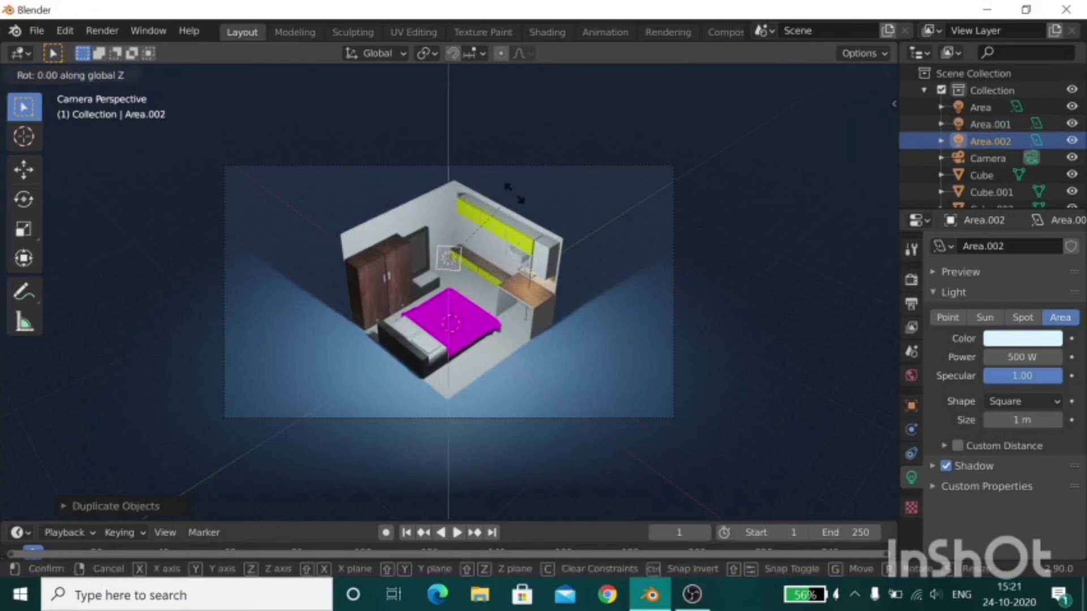
pyautogui.write('45')
pyautogui.press('BackSpace')
pyautogui.press('BackSpace')
pyautogui.write('90')
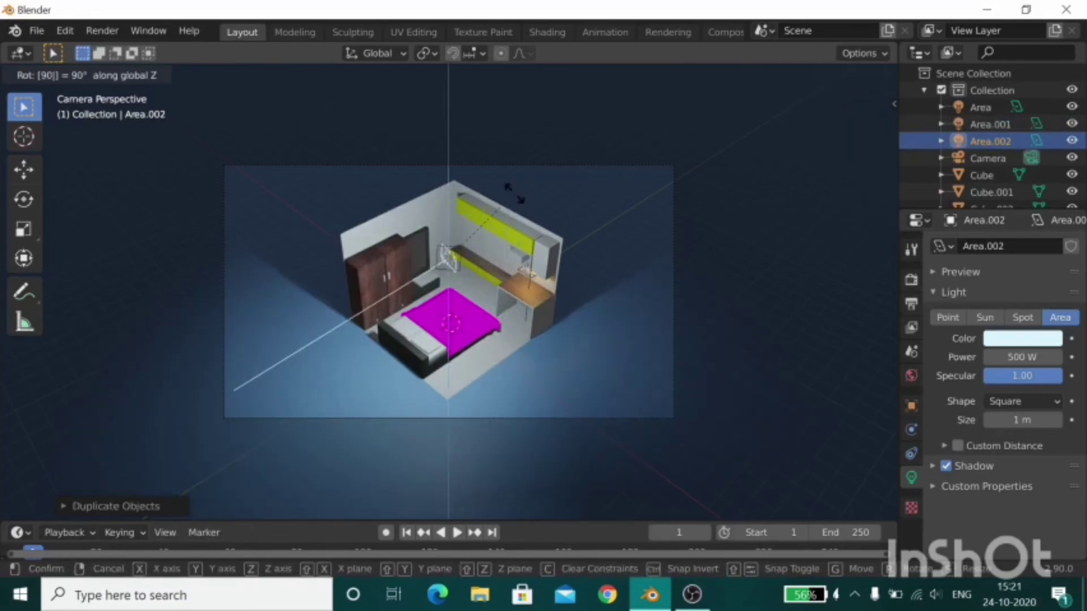
pyautogui.click(514, 192)
pyautogui.write('r')
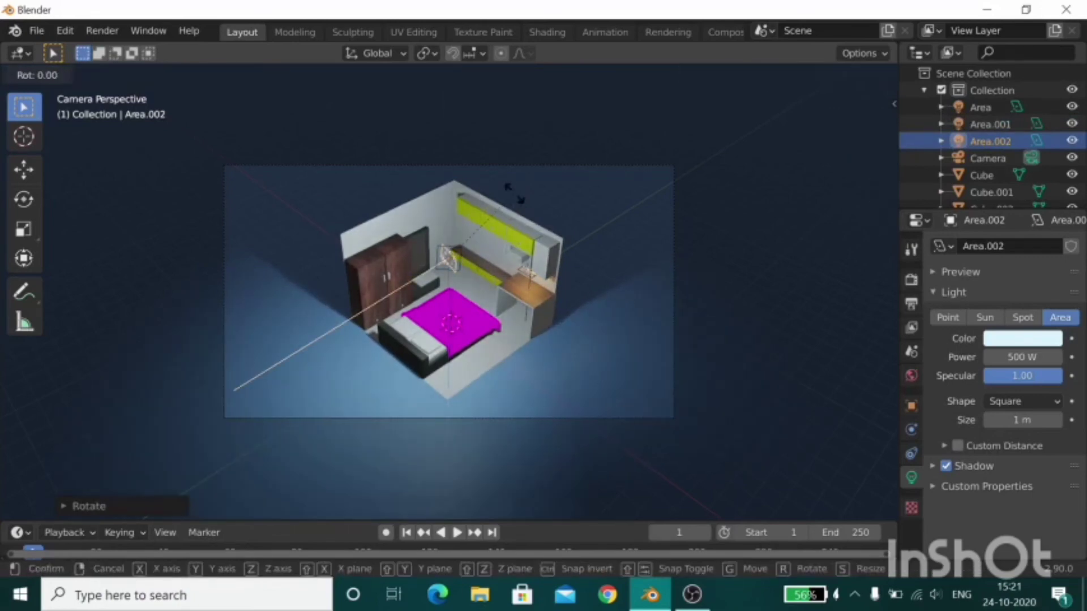
pyautogui.write('x45')
pyautogui.click(514, 196)
# Turn the new light further about Z and move it into place over the bed.
pyautogui.press('r')
pyautogui.press('z')
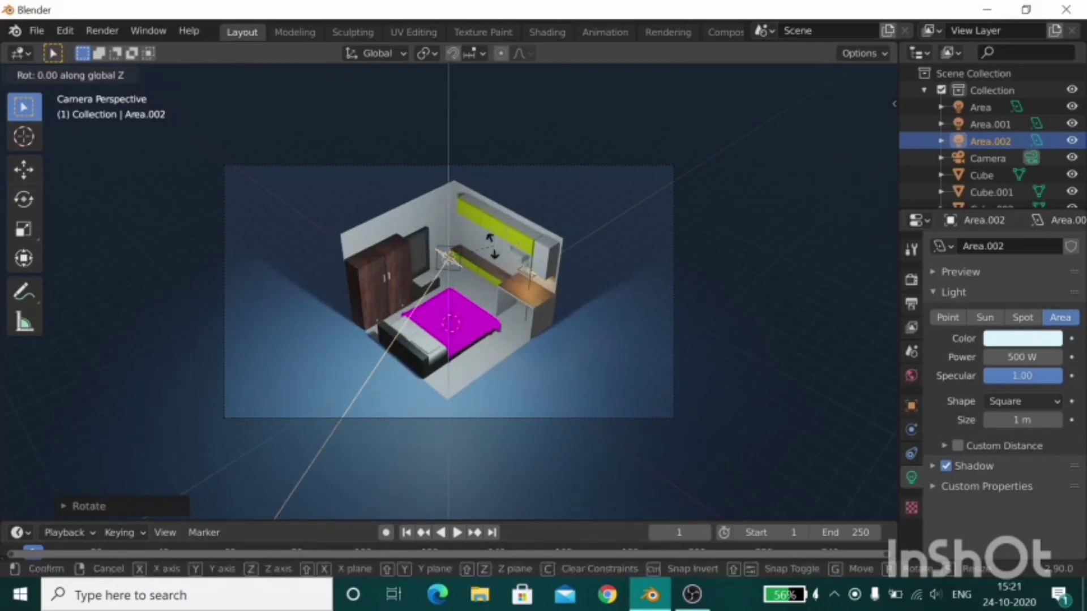
pyautogui.click(484, 276)
pyautogui.moveTo(484, 277); pyautogui.dragTo(591, 294, button='middle')
pyautogui.press('g')
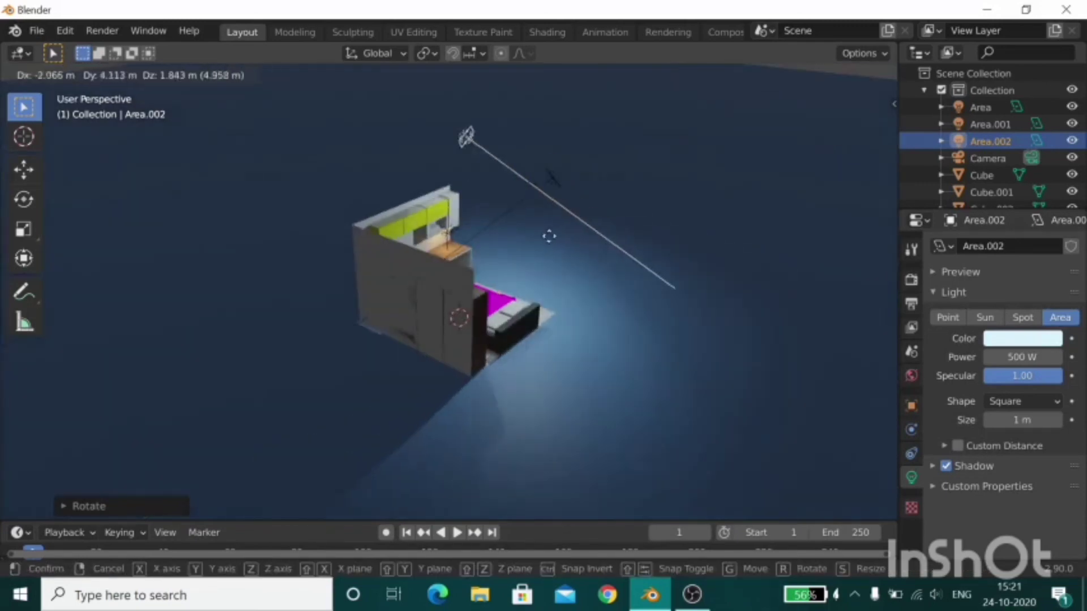
pyautogui.click(443, 295)
pyautogui.moveTo(381, 304)
pyautogui.mouseDown(button='middle')
pyautogui.moveTo(551, 320)
pyautogui.moveTo(561, 306)
pyautogui.moveTo(252, 256)
pyautogui.moveTo(789, 229)
pyautogui.mouseUp(button='middle')
pyautogui.click(572, 281)
# Preview the camera view with the Cycles render engine, then switch to the Shading workspace.
pyautogui.click(878, 226)
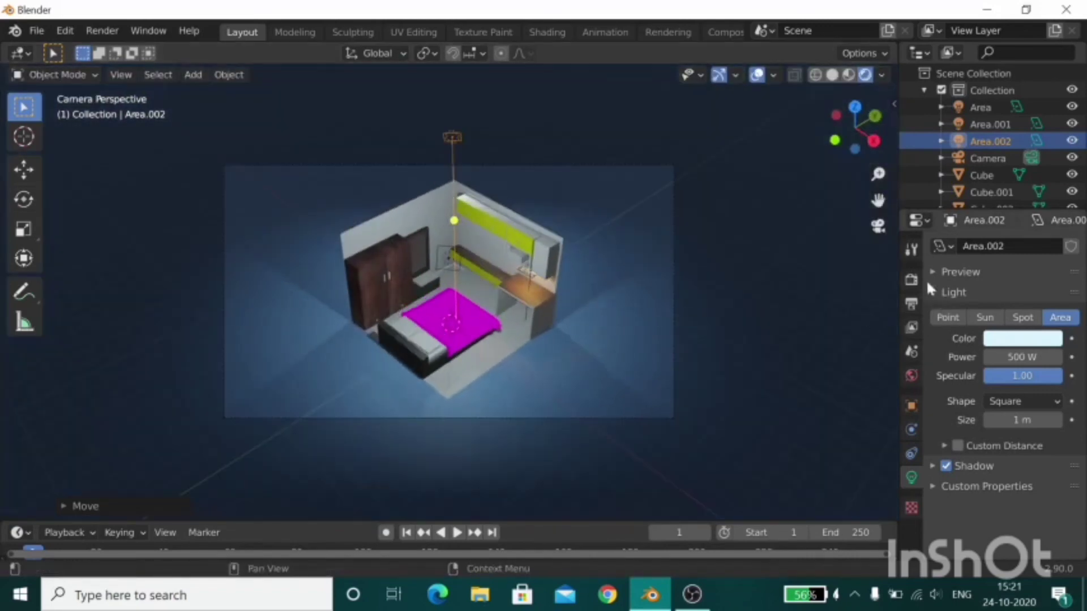
pyautogui.click(911, 279)
pyautogui.click(1024, 246)
pyautogui.click(1019, 304)
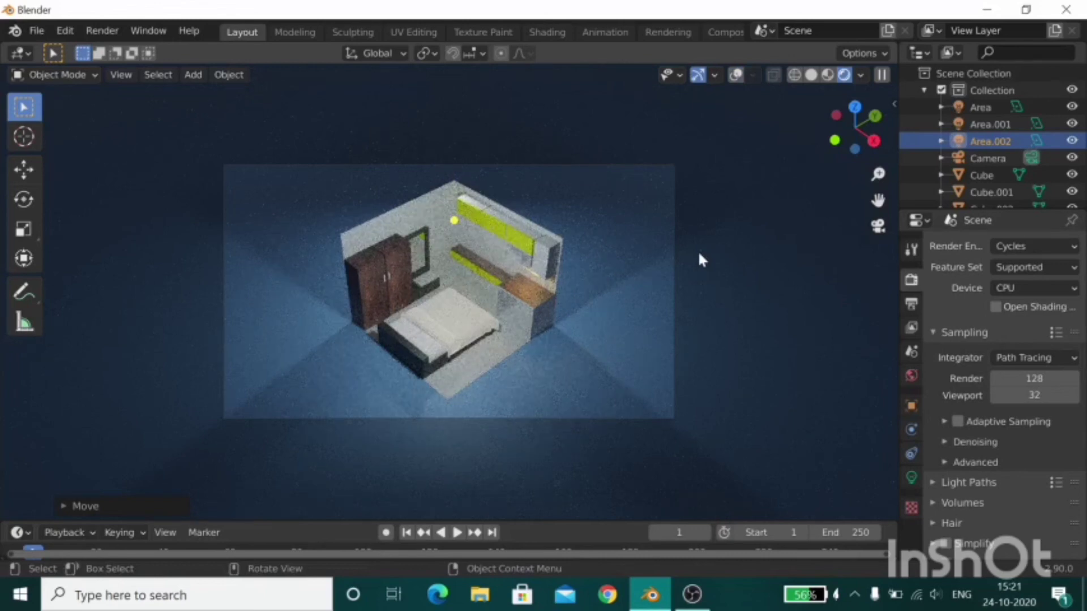
pyautogui.click(546, 31)
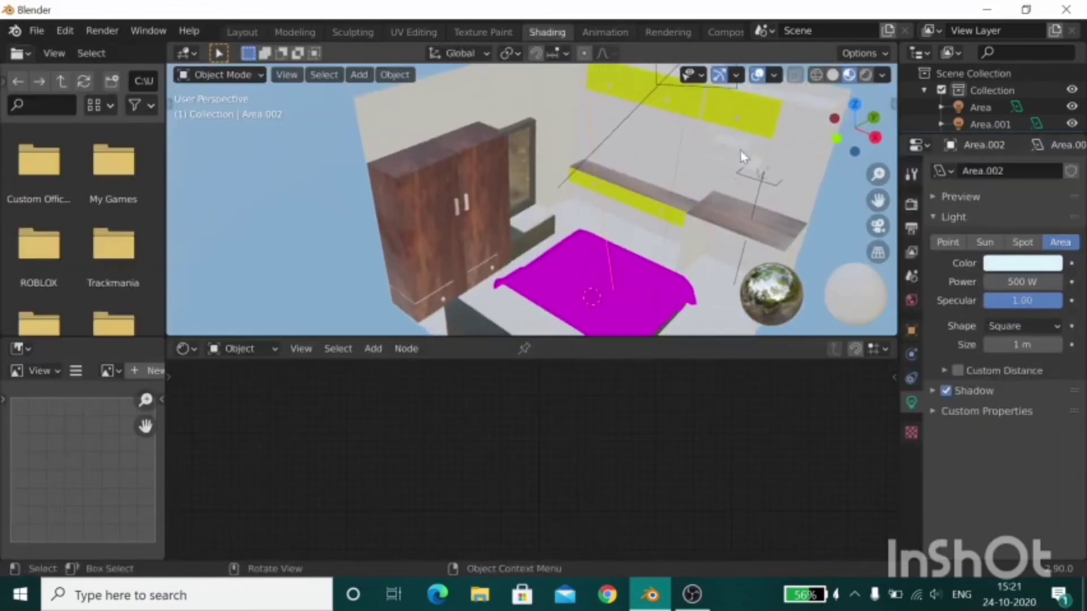
# Give the first shelf book a new material with the library book cover image texture.
pyautogui.click(626, 202)
pyautogui.scroll(5, 553, 226)
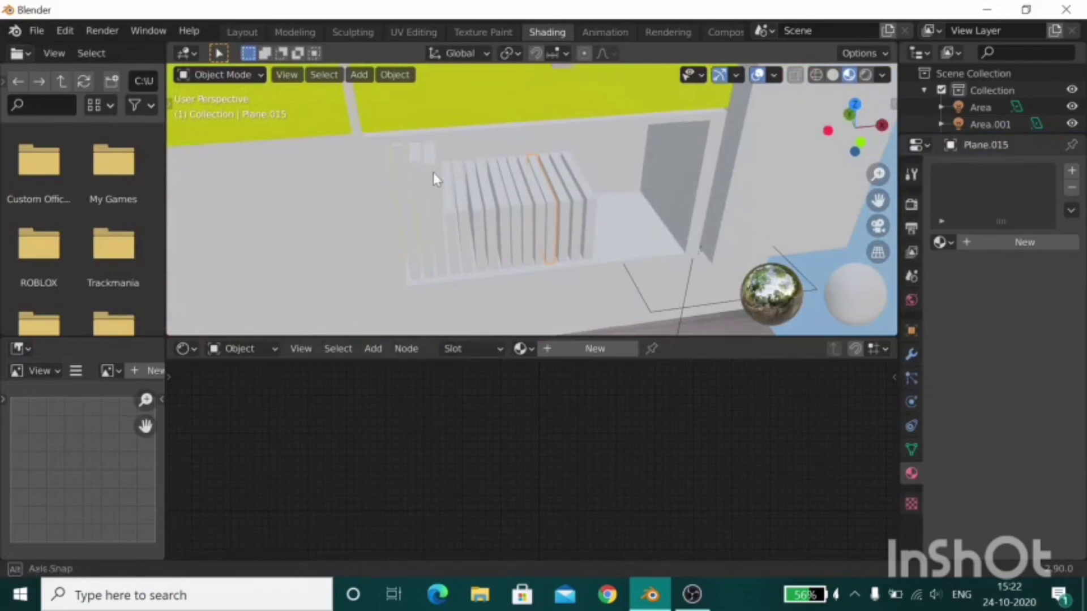
pyautogui.moveTo(434, 179); pyautogui.dragTo(389, 142, button='middle')
pyautogui.click(390, 142)
pyautogui.click(1040, 243)
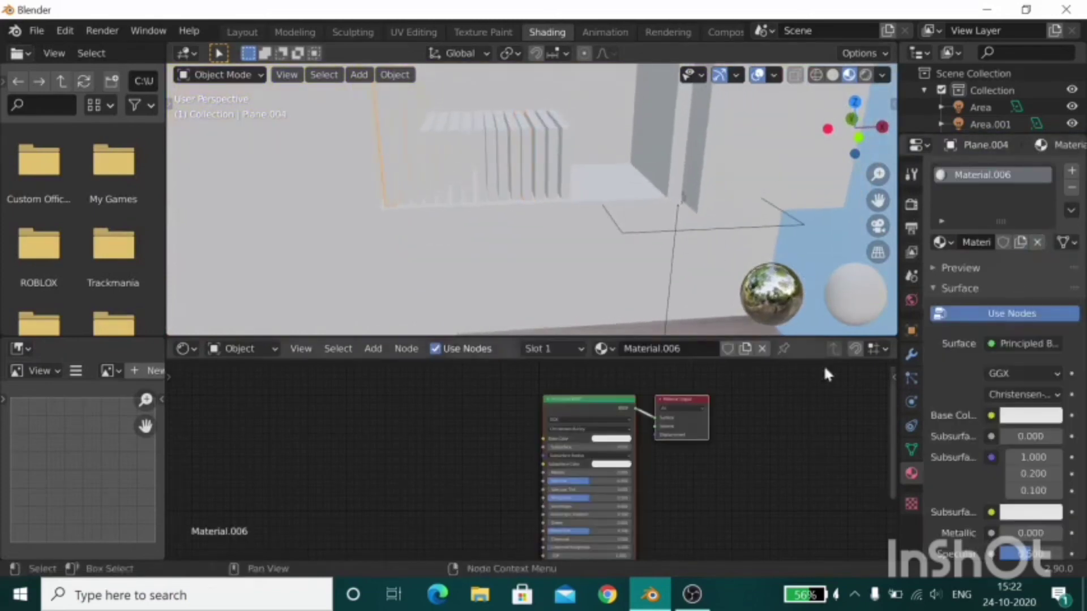
pyautogui.hotkey('ctrl', 't')
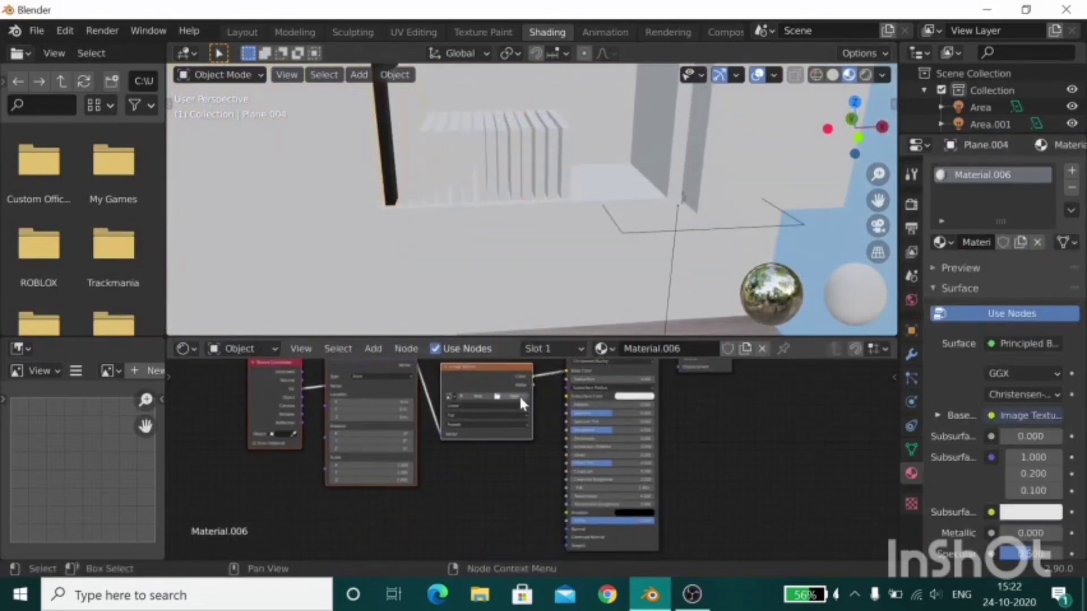
pyautogui.click(518, 395)
pyautogui.click(182, 119)
pyautogui.click(409, 127)
pyautogui.click(427, 143)
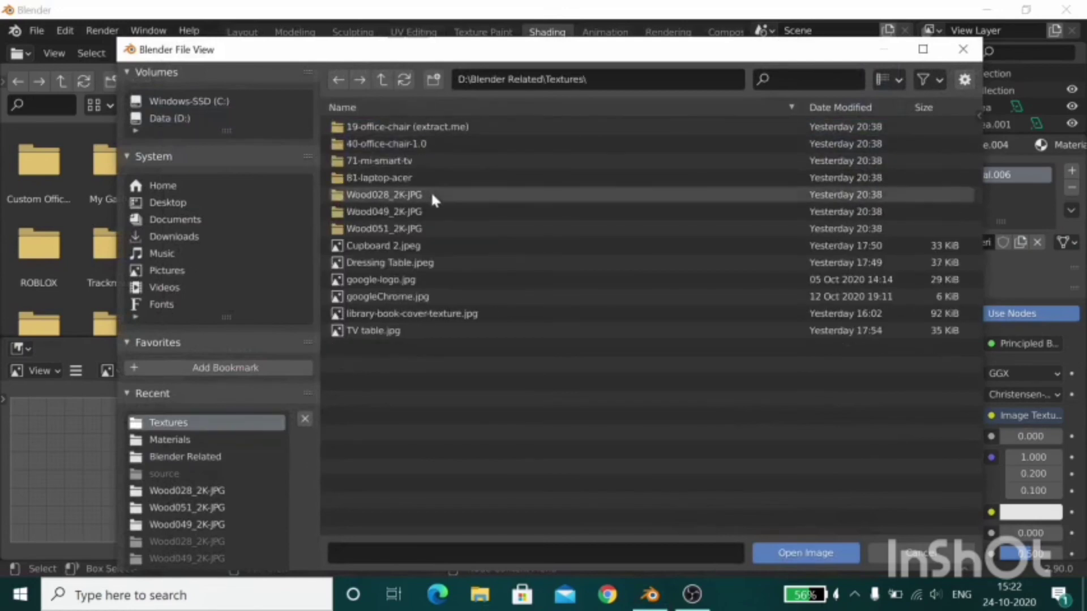
pyautogui.doubleClick(439, 313)
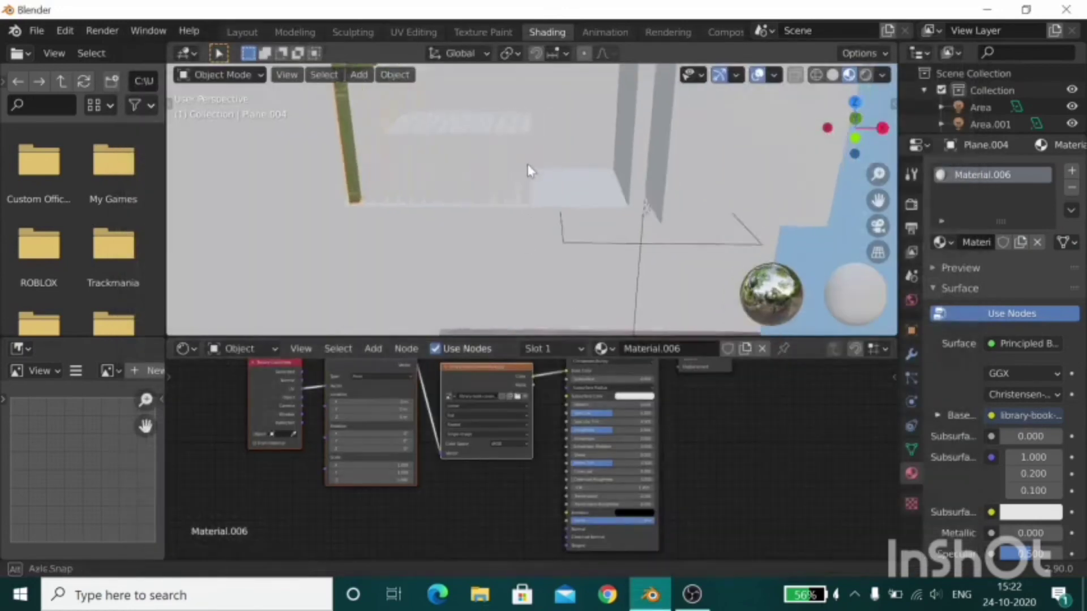
# Assign the book-cover material to the next book, undoing a few missteps along the way.
pyautogui.click(394, 190)
pyautogui.click(941, 241)
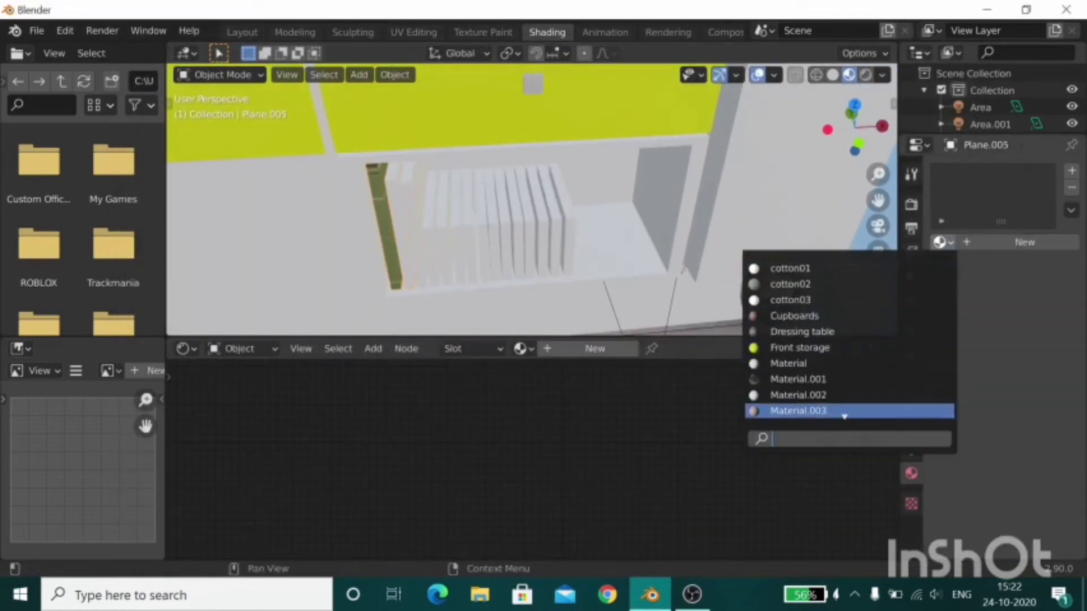
pyautogui.write('00')
pyautogui.click(798, 347)
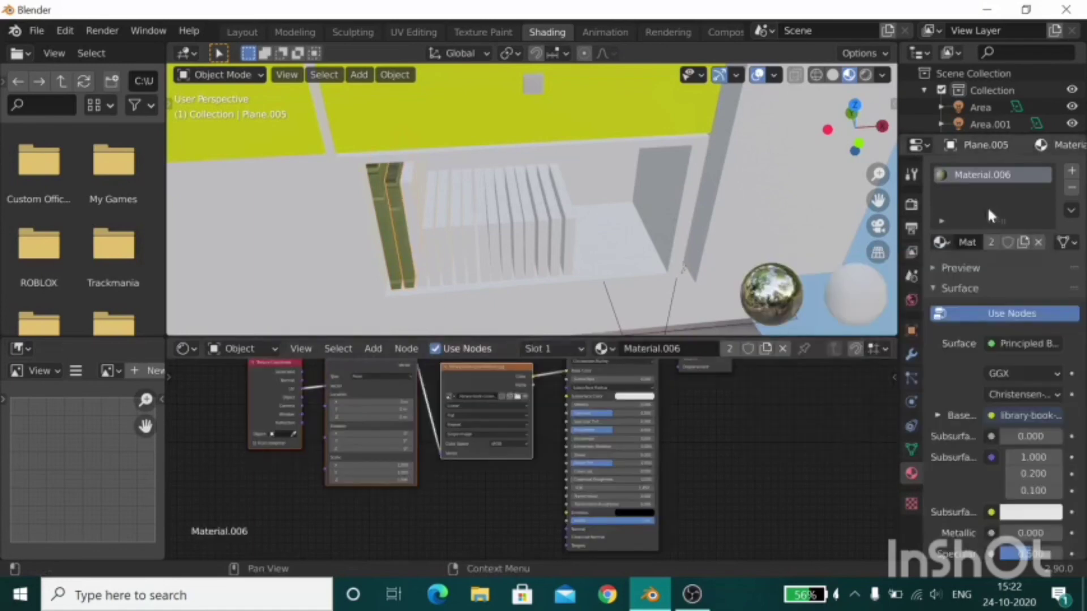
pyautogui.hotkey('ctrl', 'z')
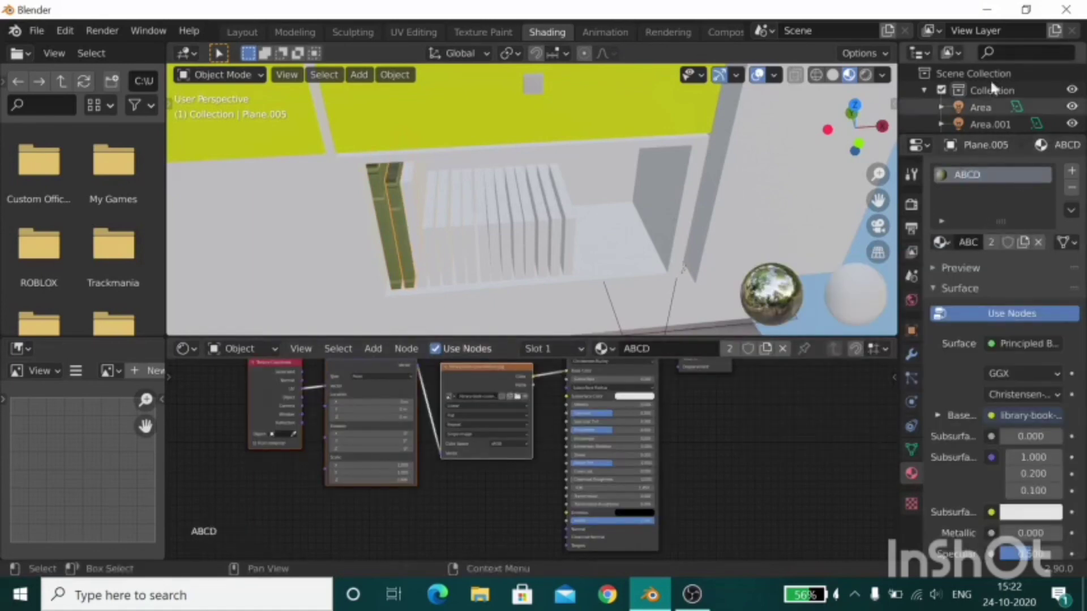
pyautogui.hotkey('ctrl', 'z')
pyautogui.click(940, 242)
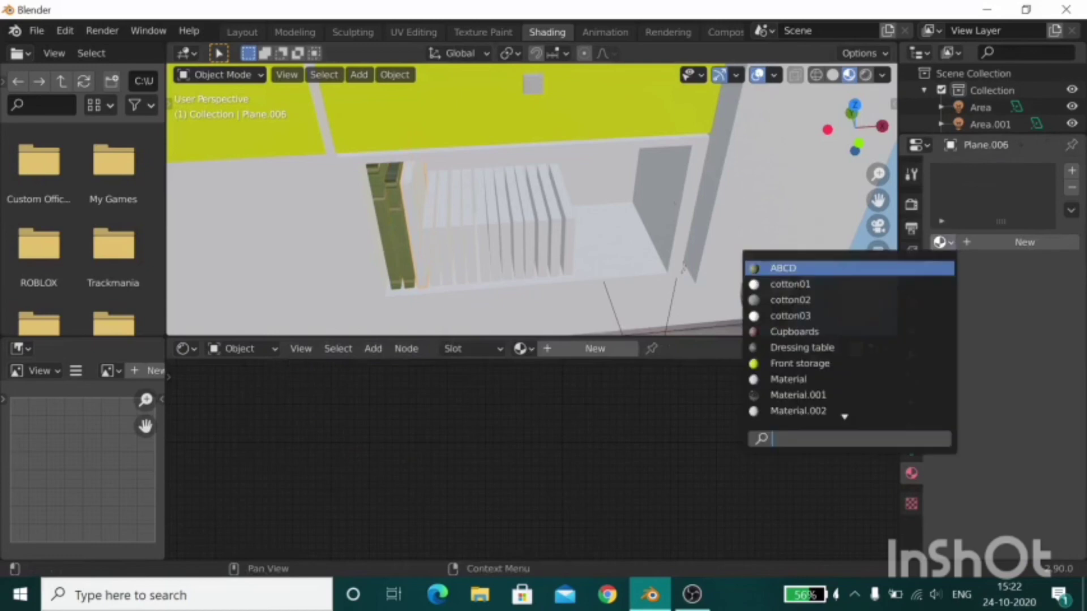
pyautogui.click(793, 267)
pyautogui.hotkey('ctrl', 'z')
pyautogui.click(939, 242)
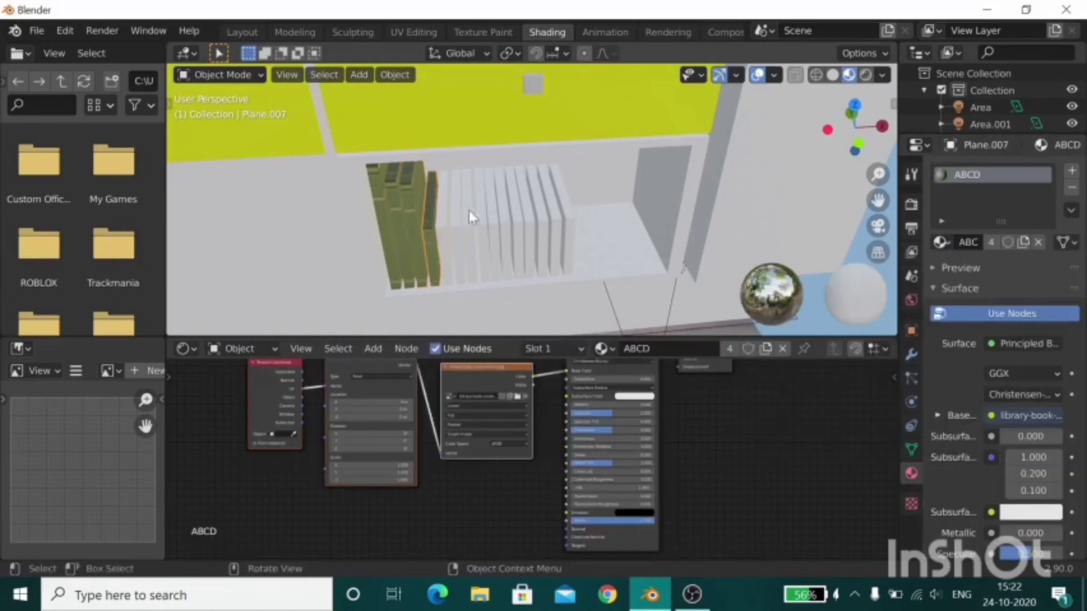
# Assign the ABCD material to the next several books along the shelf.
pyautogui.click(469, 210)
pyautogui.click(940, 242)
pyautogui.click(459, 226)
pyautogui.click(940, 243)
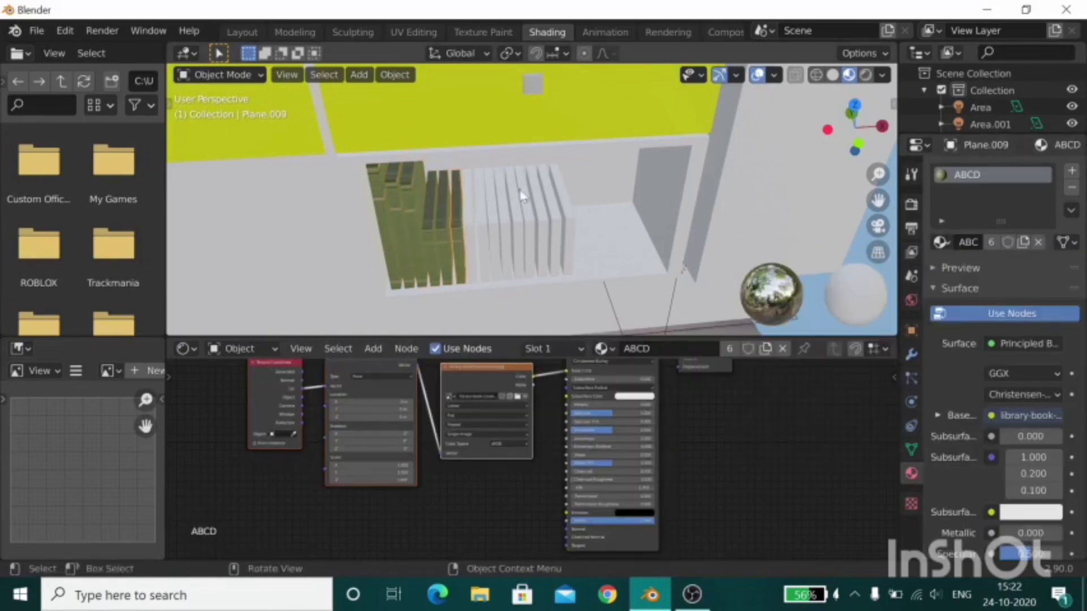
pyautogui.click(466, 221)
pyautogui.click(939, 242)
pyautogui.click(485, 230)
pyautogui.click(939, 242)
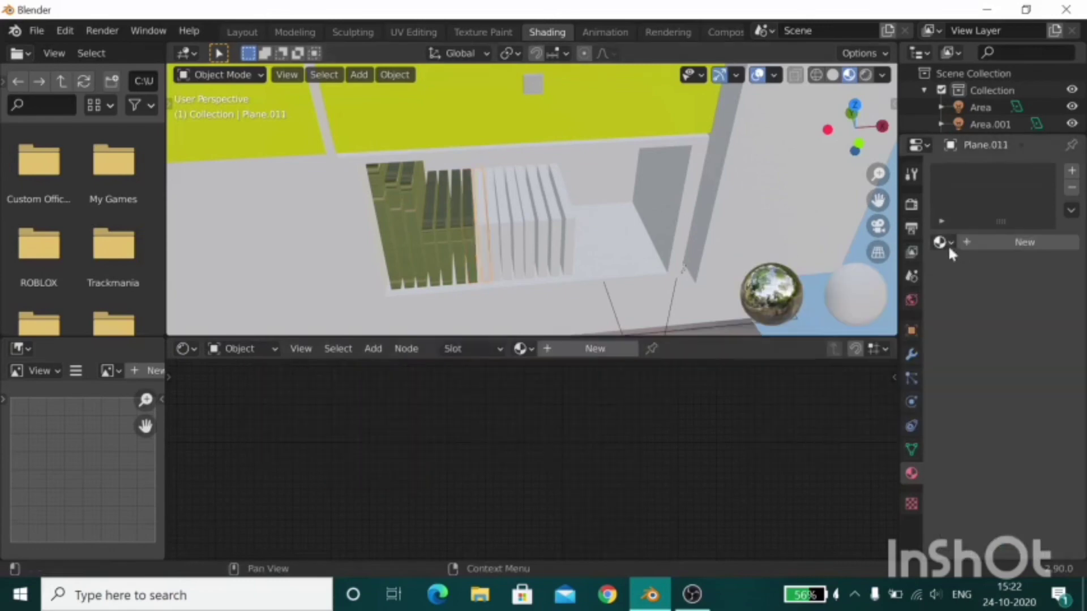
pyautogui.click(491, 243)
pyautogui.click(939, 242)
pyautogui.click(934, 268)
pyautogui.click(512, 224)
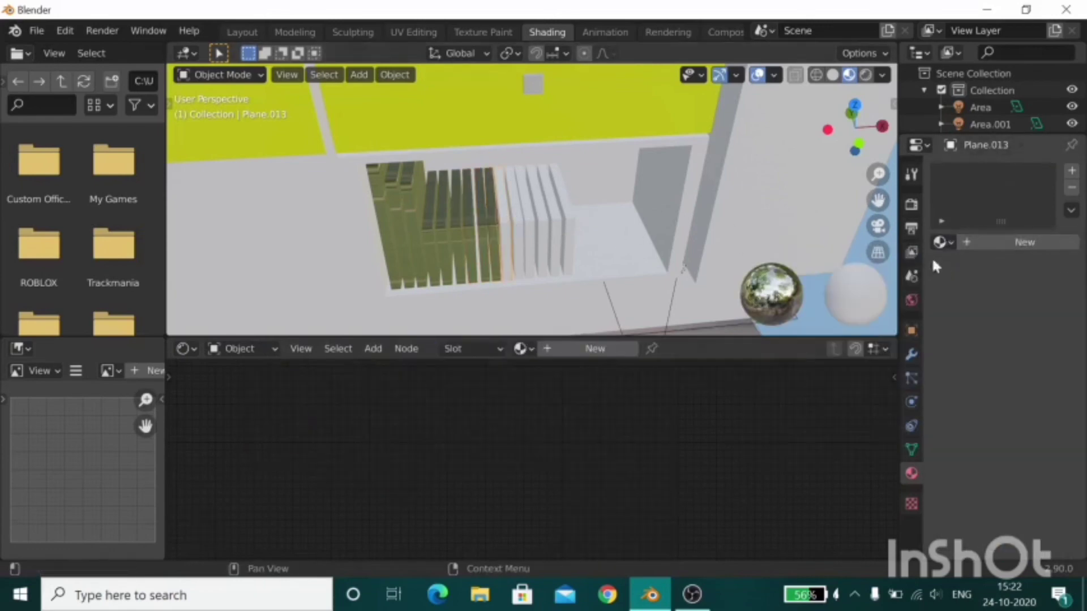
pyautogui.click(940, 242)
pyautogui.click(932, 268)
# Assign ABCD to the remaining untextured book planes up to the last one.
pyautogui.click(521, 224)
pyautogui.click(940, 242)
pyautogui.click(934, 267)
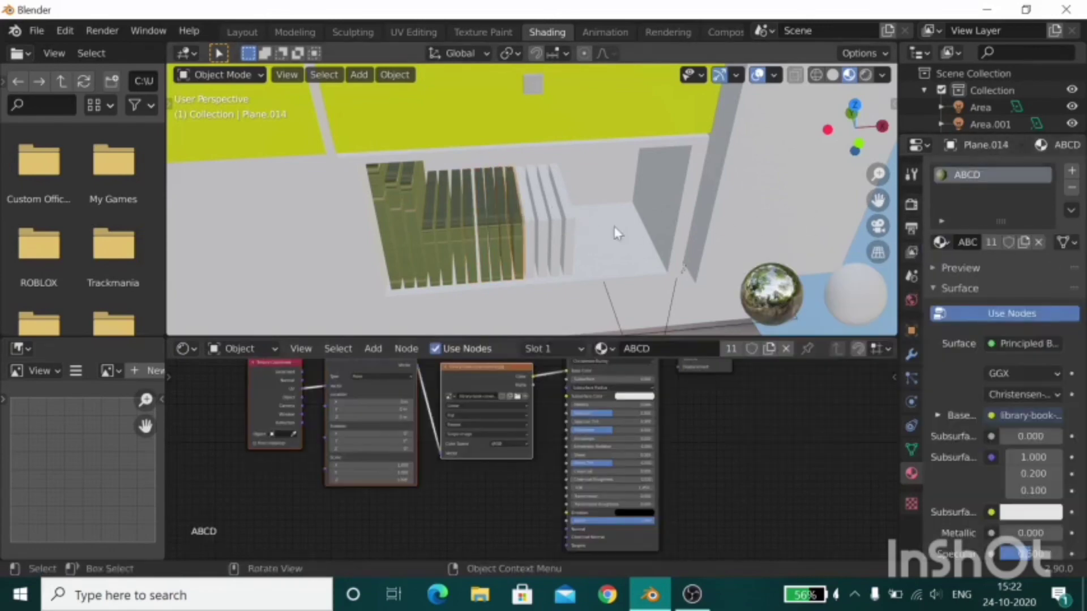
pyautogui.click(530, 226)
pyautogui.click(940, 242)
pyautogui.click(934, 268)
pyautogui.click(711, 235)
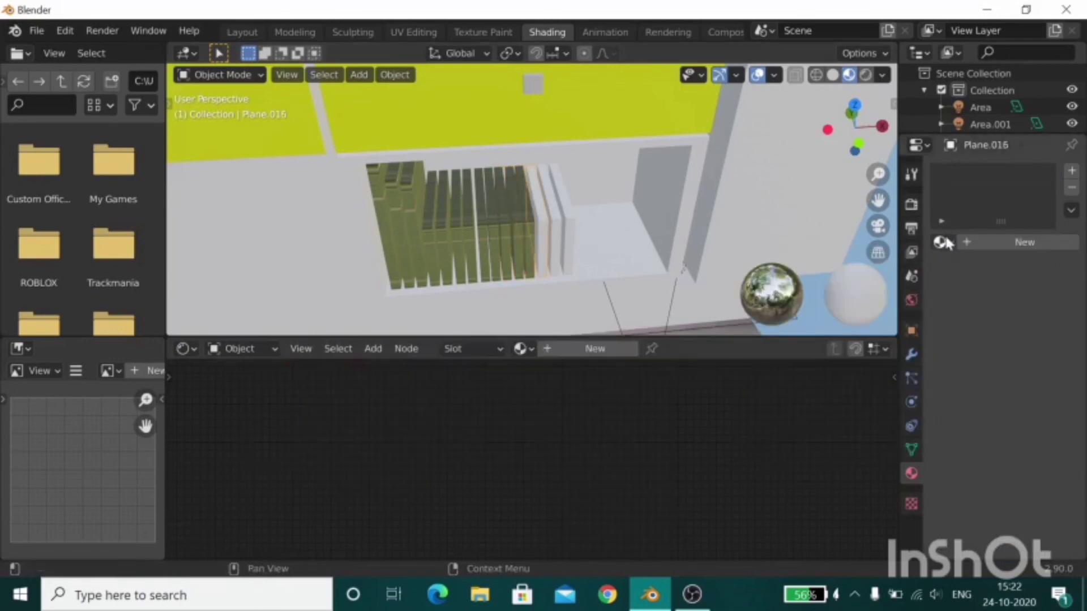
pyautogui.click(940, 242)
pyautogui.click(934, 268)
pyautogui.click(569, 226)
pyautogui.click(939, 242)
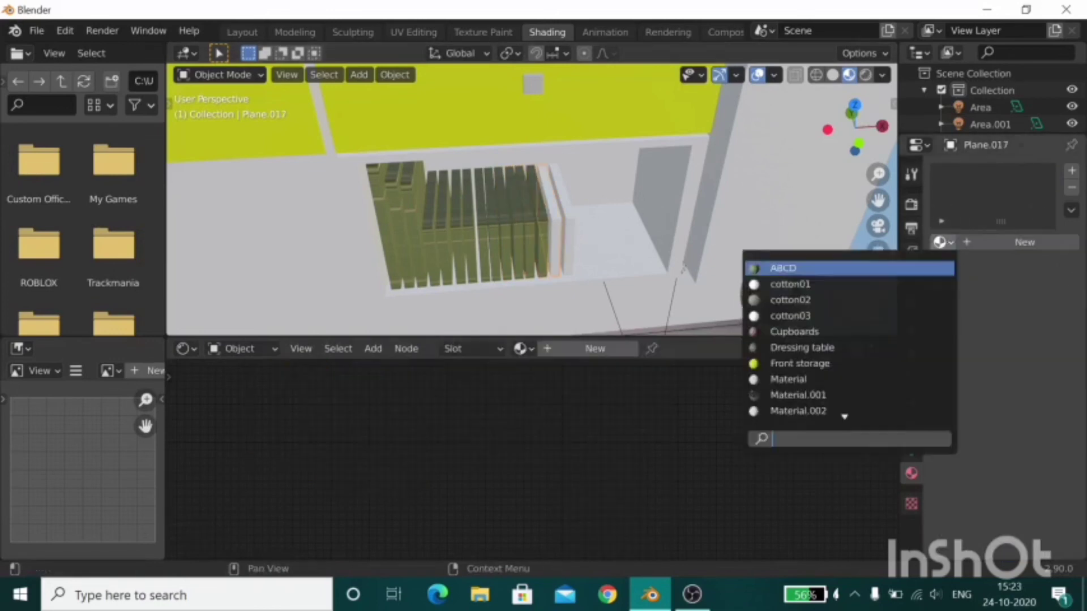
pyautogui.click(934, 268)
pyautogui.click(575, 221)
pyautogui.click(940, 243)
pyautogui.click(933, 268)
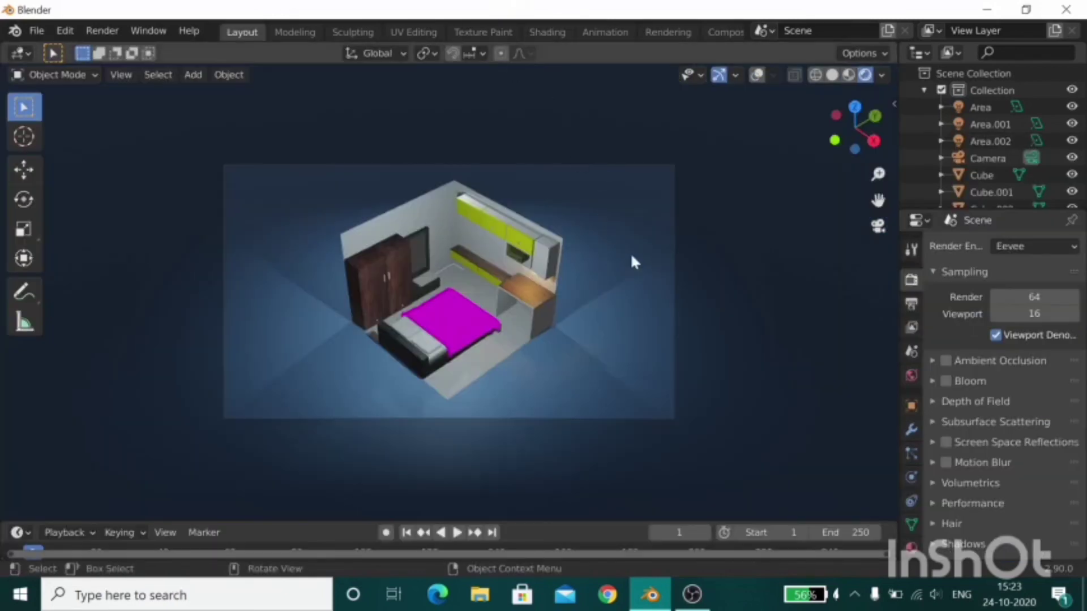
# Extrude the tall cabinet's front face inward along its normals in Edit Mode.
pyautogui.scroll(1, 630, 253)
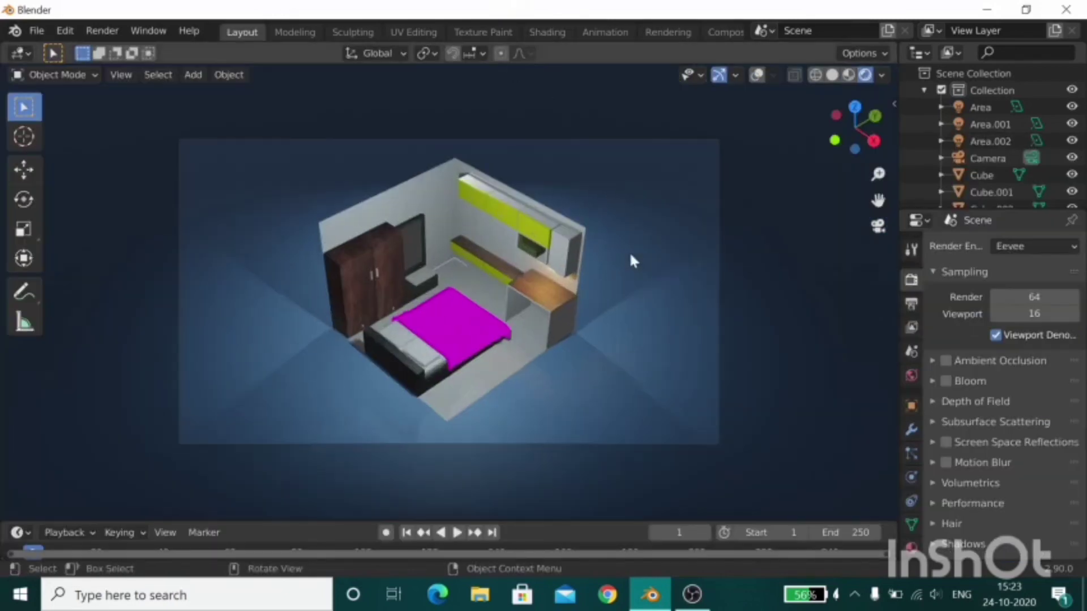
pyautogui.scroll(2, 630, 255)
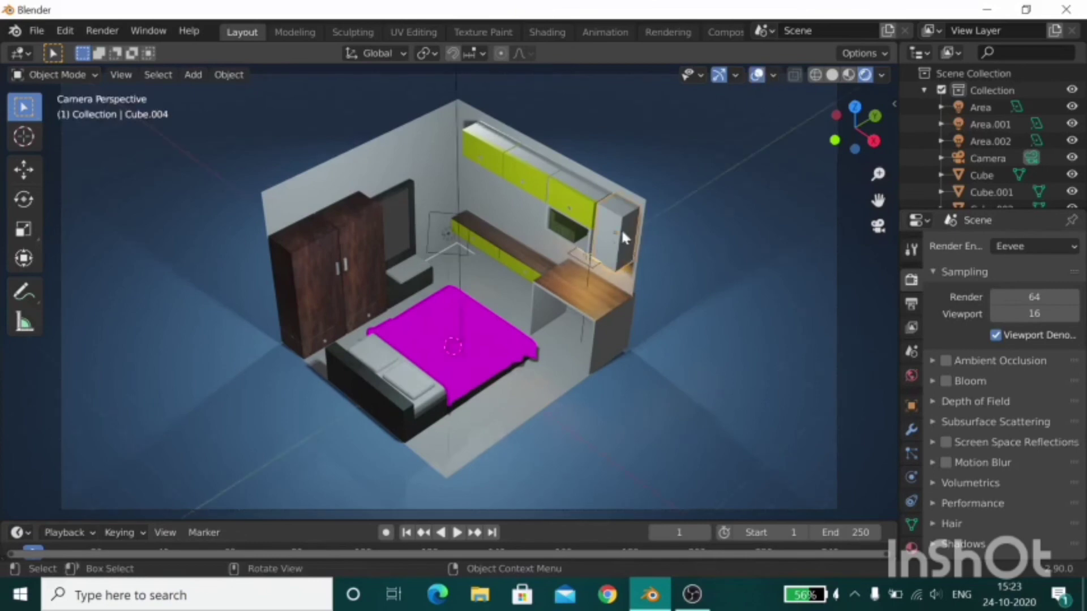
pyautogui.moveTo(660, 240)
pyautogui.mouseDown(button='middle')
pyautogui.moveTo(675, 247)
pyautogui.moveTo(582, 264)
pyautogui.moveTo(617, 229)
pyautogui.mouseUp(button='middle')
pyautogui.press('Tab')
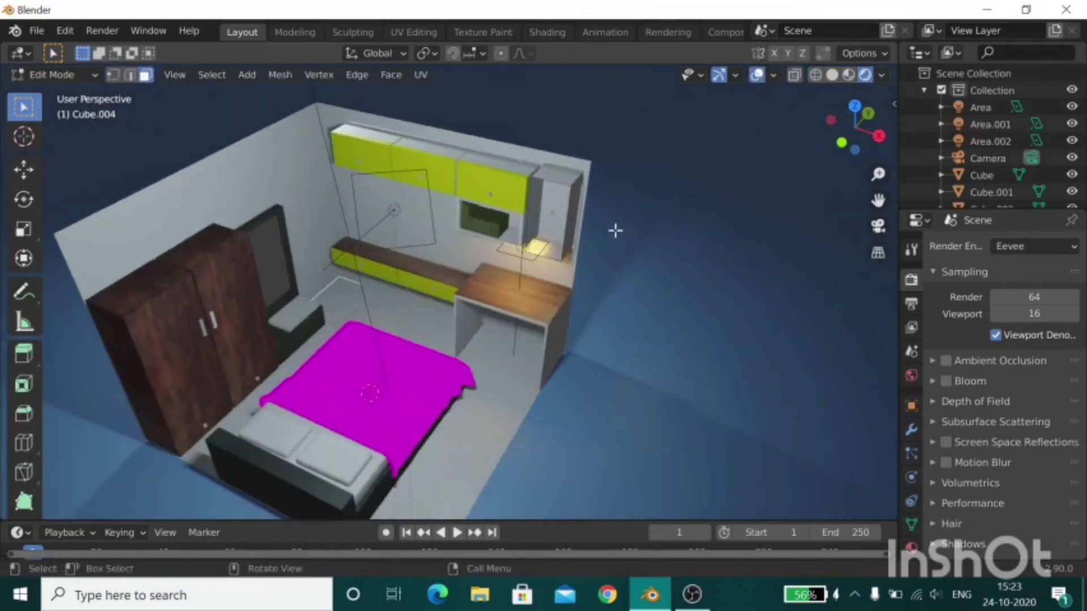
pyautogui.hotkey('alt', 'e')
pyautogui.click(623, 242)
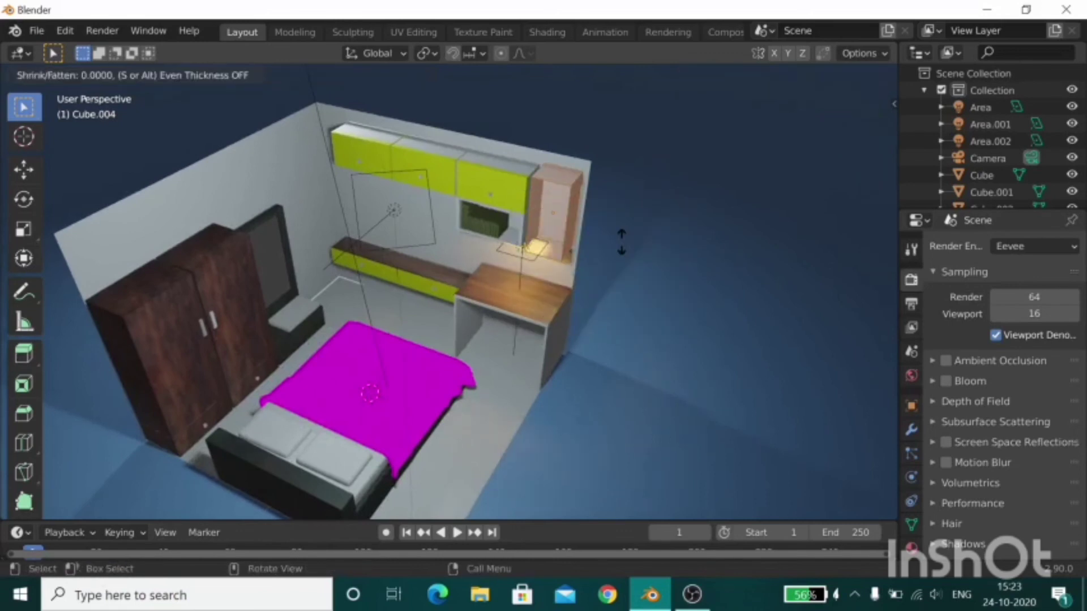
pyautogui.click(629, 245)
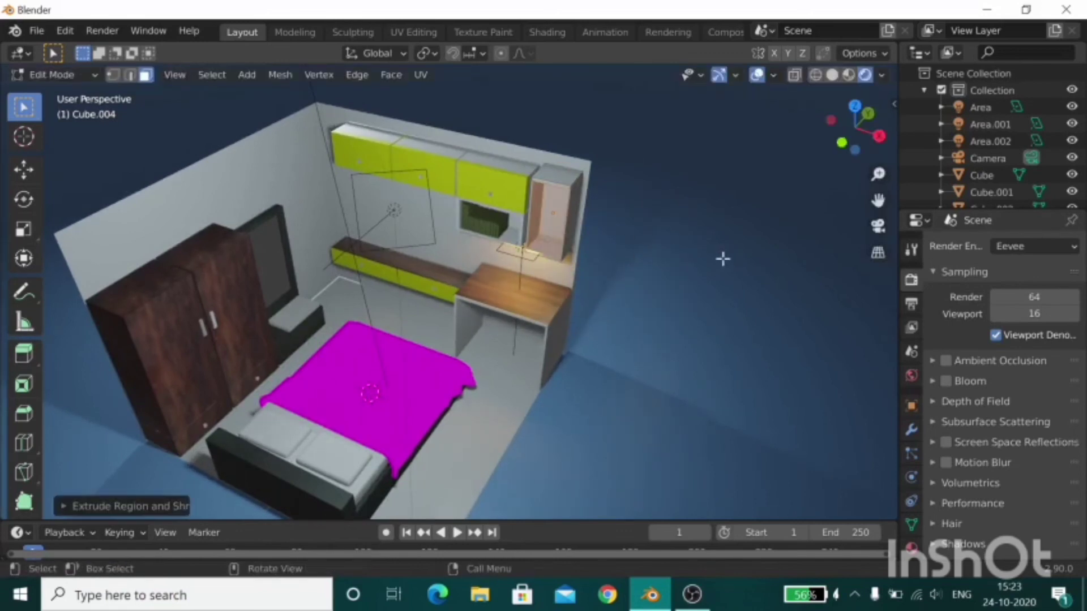
pyautogui.moveTo(722, 256)
pyautogui.mouseDown(button='middle')
pyautogui.moveTo(578, 271)
pyautogui.moveTo(649, 246)
pyautogui.mouseUp(button='middle')
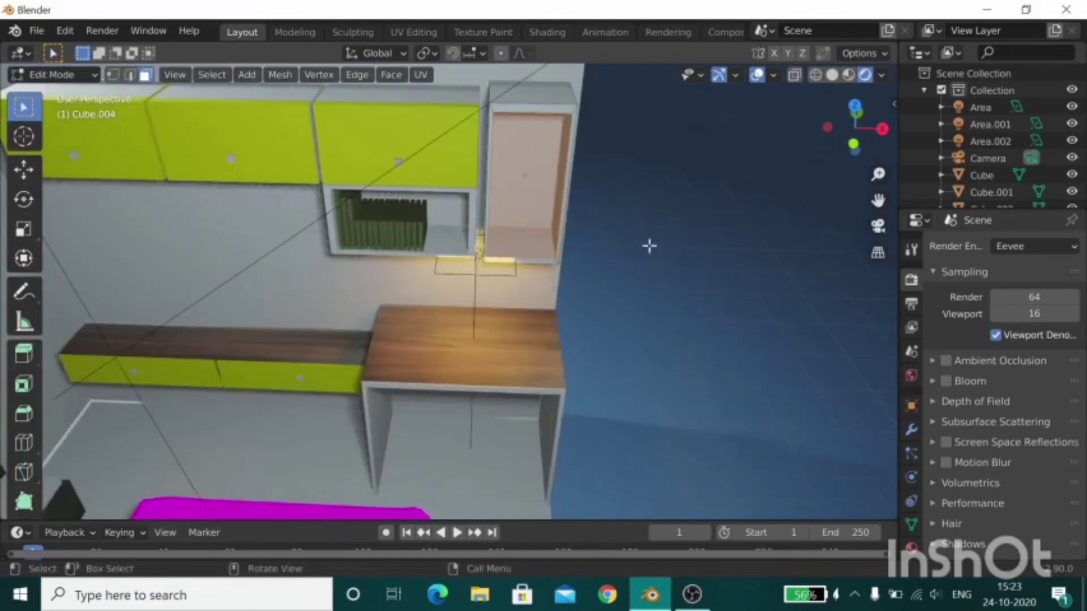
# Exit the cabinet's Edit Mode, briefly opening and closing the Add menu.
pyautogui.hotkey('shift', 'a')
pyautogui.press('Escape')
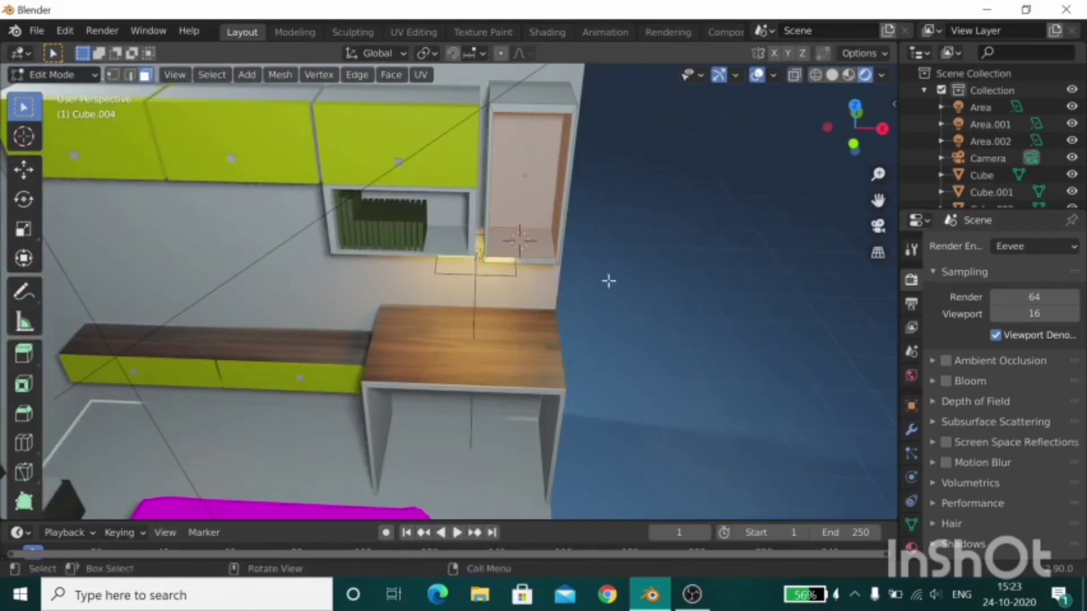
pyautogui.press('Tab')
pyautogui.hotkey('shift', 'a')
pyautogui.press('Escape')
# Add a mesh plane and rotate it 90° about X and 90° about Z.
pyautogui.hotkey('shift', 'a')
pyautogui.moveTo(453, 62)
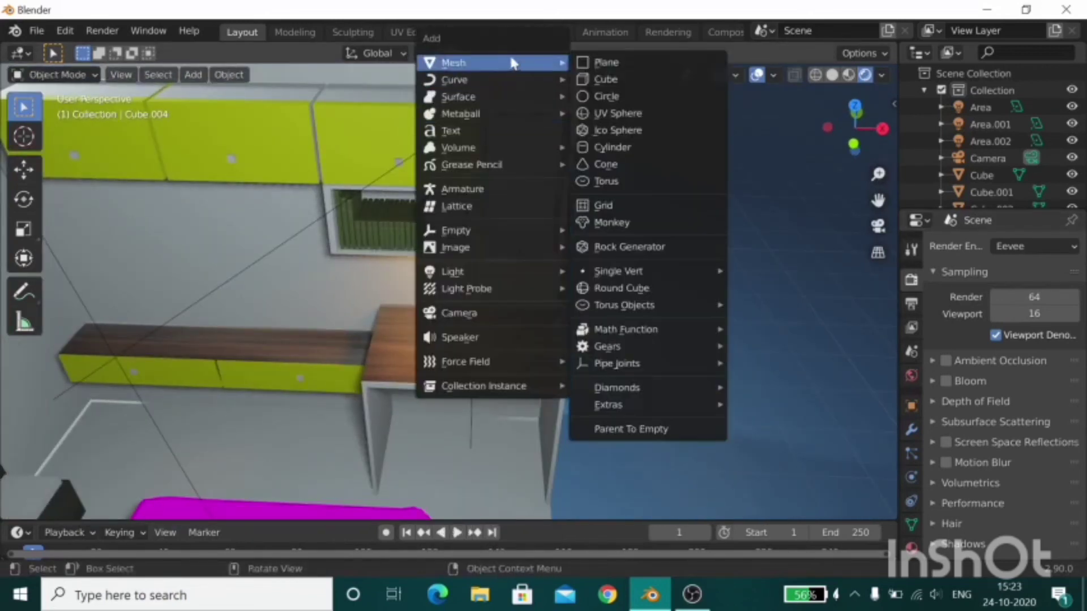
pyautogui.click(600, 63)
pyautogui.write('rx90')
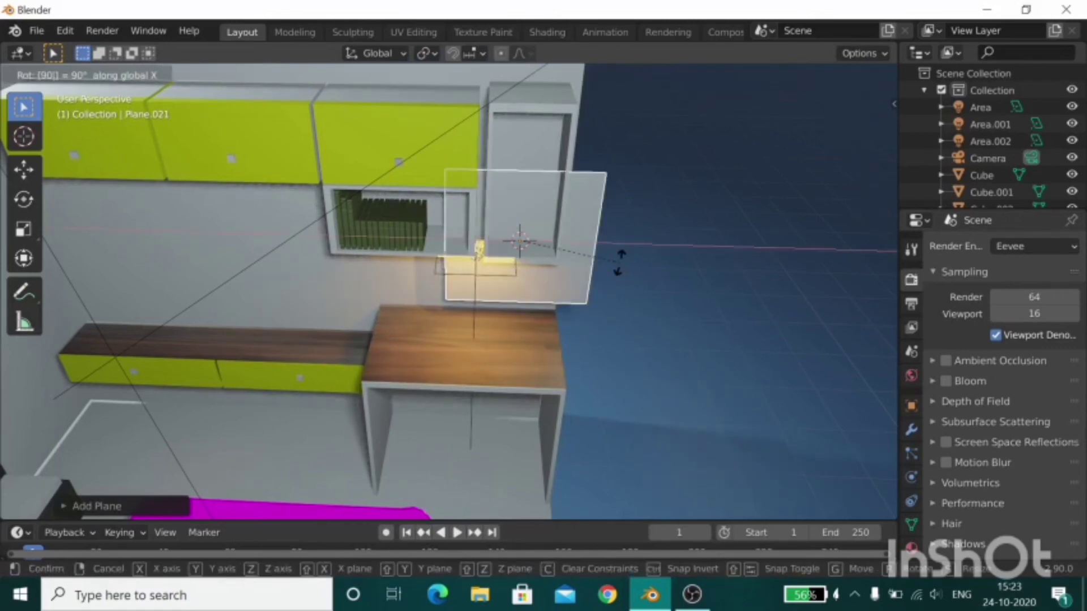
pyautogui.press('Return')
pyautogui.press('r')
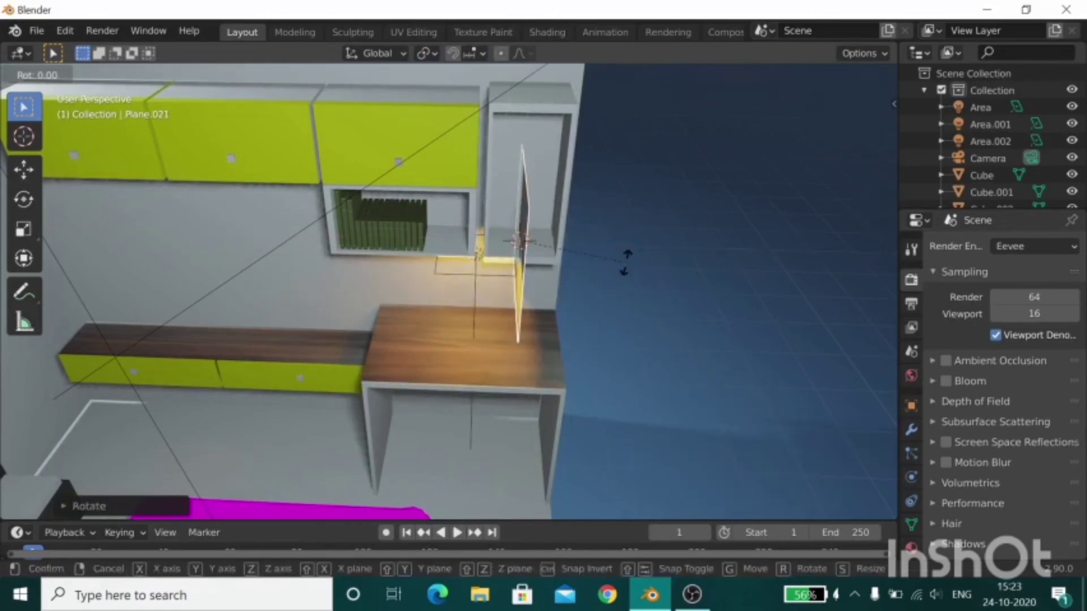
pyautogui.press('x')
pyautogui.press('Escape')
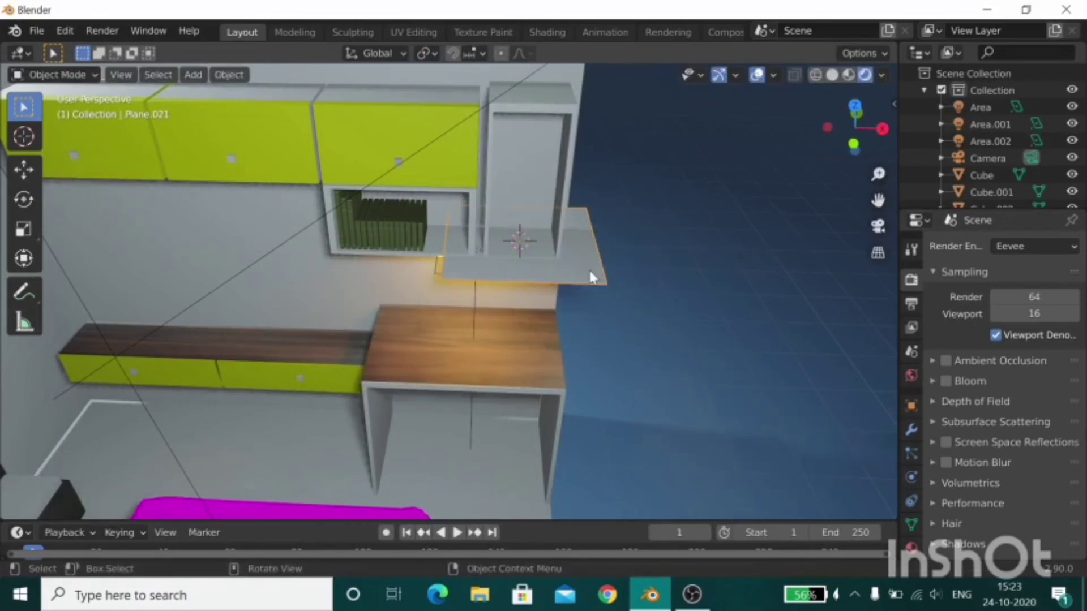
pyautogui.write('rz90')
pyautogui.press('Return')
# Shrink the plane, raise it along Z and push it along Y into the cabinet front.
pyautogui.press('s')
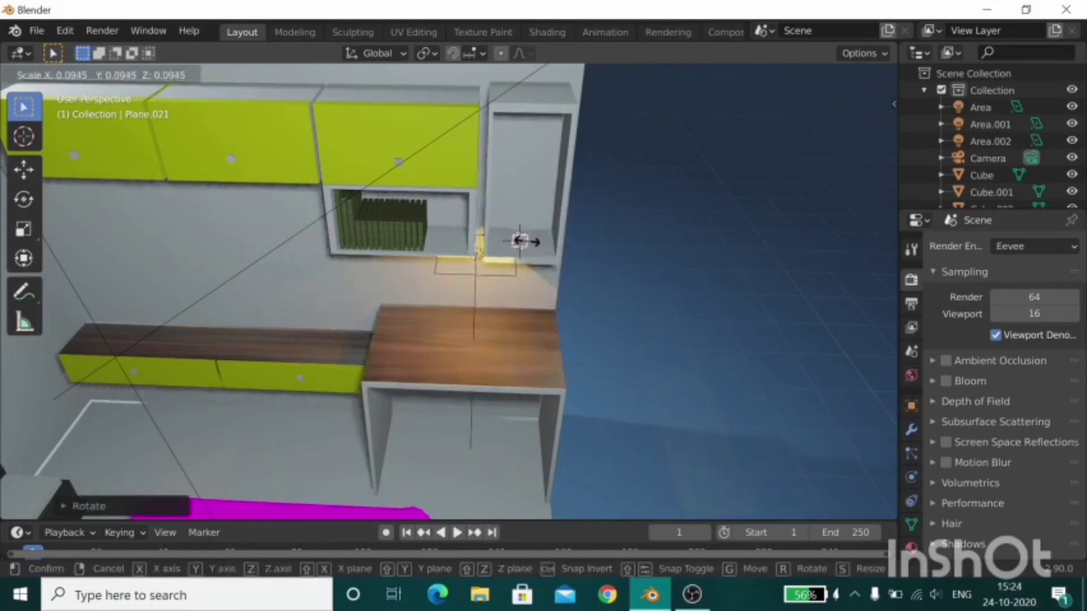
pyautogui.click(518, 238)
pyautogui.moveTo(670, 297); pyautogui.dragTo(641, 337, button='middle')
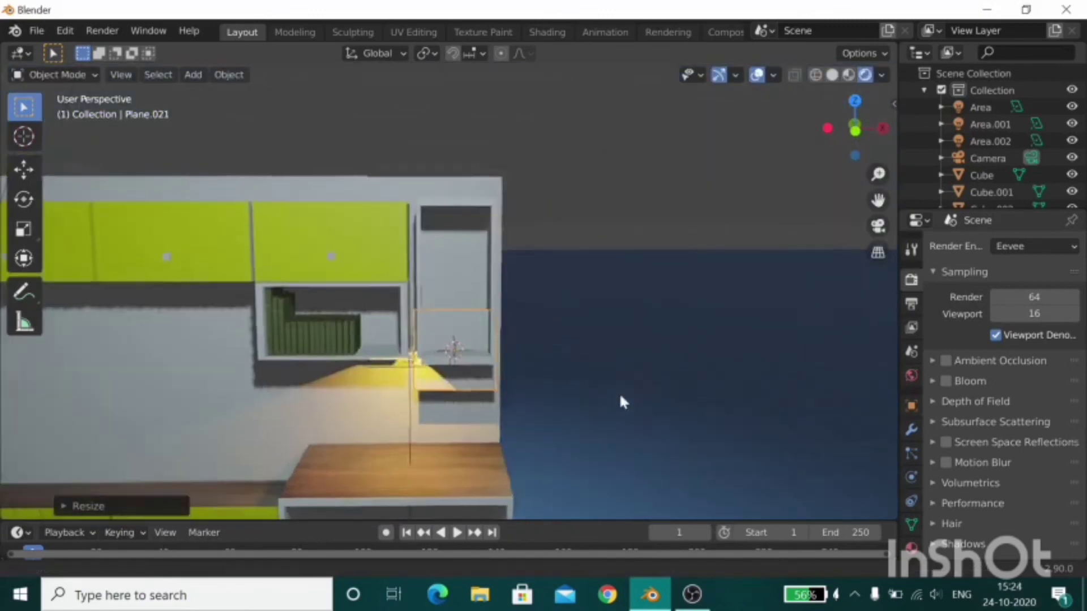
pyautogui.scroll(3, 619, 392)
pyautogui.press('g')
pyautogui.press('z')
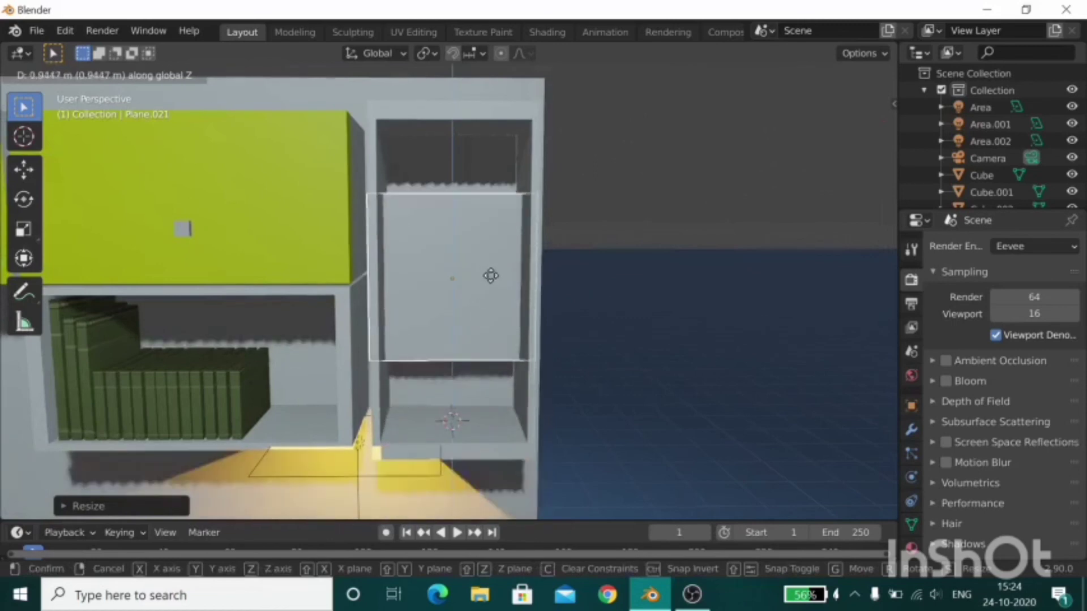
pyautogui.click(481, 334)
pyautogui.moveTo(481, 334)
pyautogui.mouseDown(button='middle')
pyautogui.moveTo(534, 310)
pyautogui.moveTo(525, 319)
pyautogui.moveTo(546, 364)
pyautogui.mouseUp(button='middle')
pyautogui.press('g')
pyautogui.press('y')
pyautogui.click(507, 332)
# In front view, scale the plane's height and width and align it to fill the opening.
pyautogui.click(854, 128)
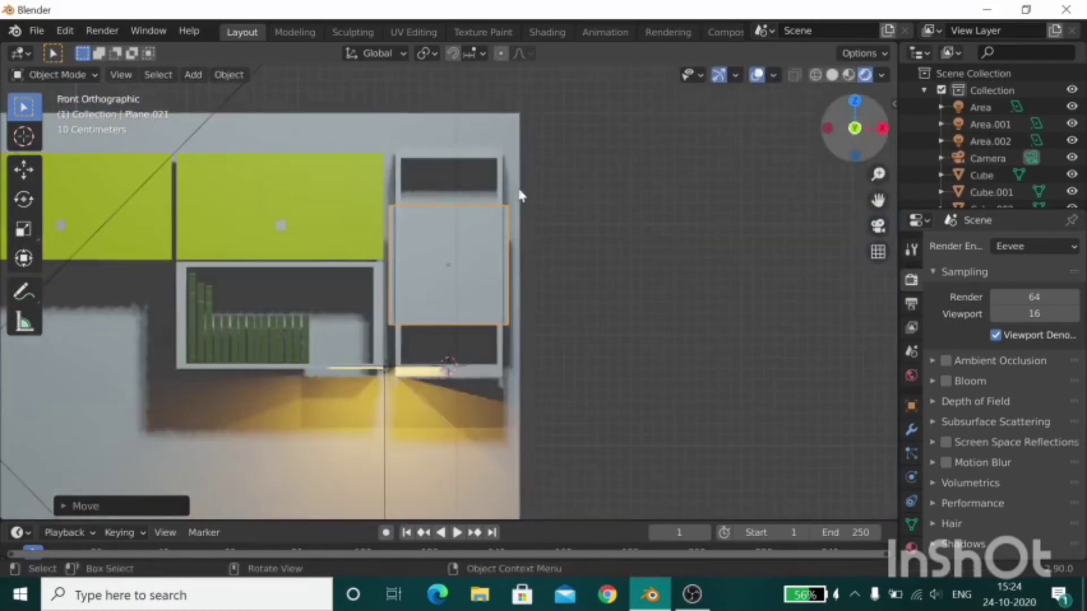
pyautogui.press('s')
pyautogui.press('z')
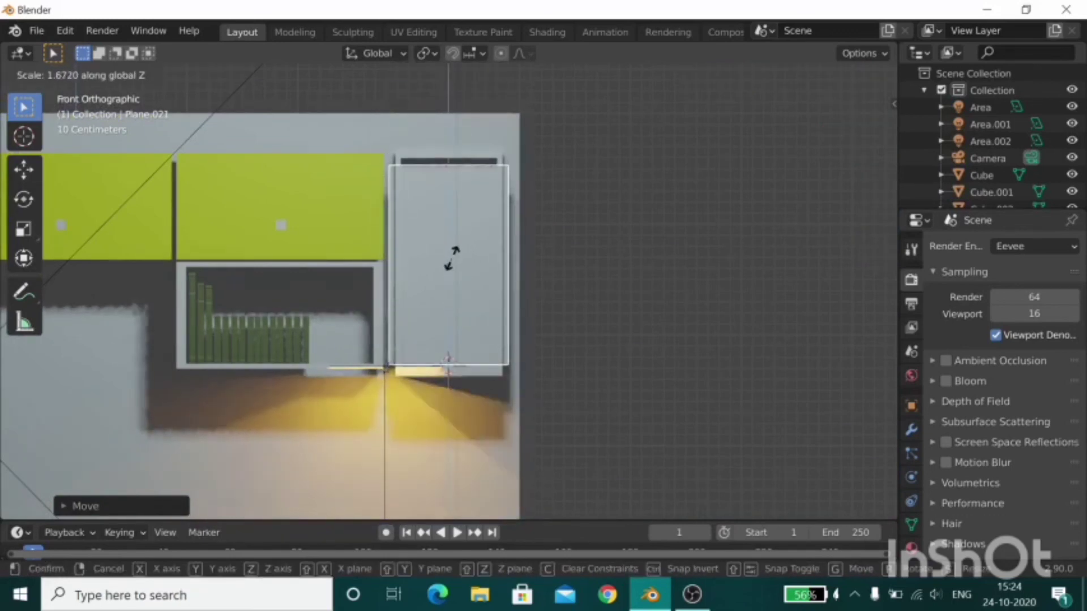
pyautogui.click(452, 257)
pyautogui.press('g')
pyautogui.press('z')
pyautogui.click(451, 255)
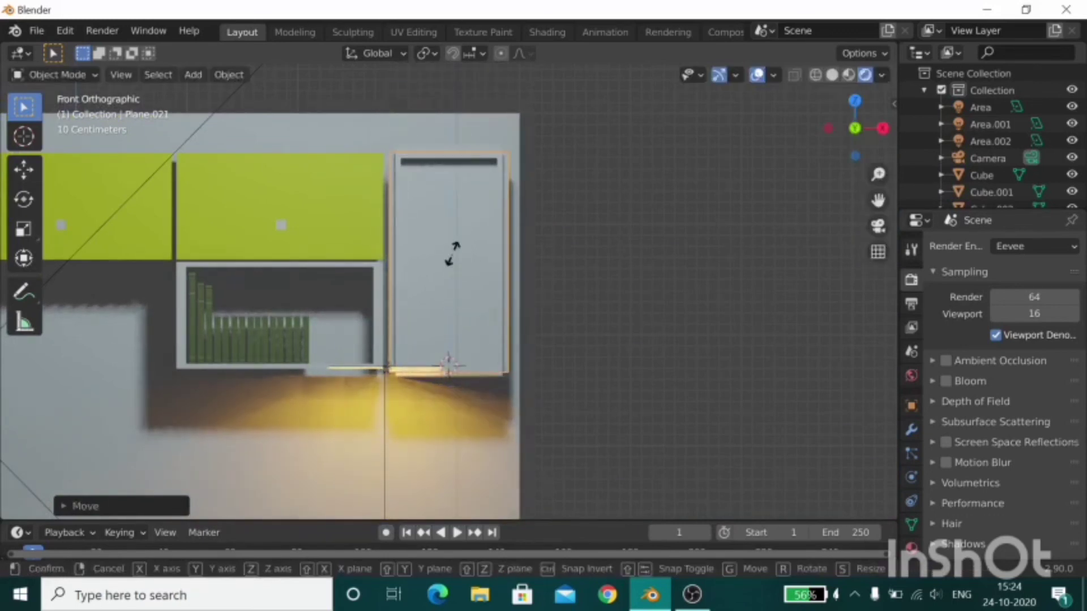
pyautogui.press('s')
pyautogui.press('x')
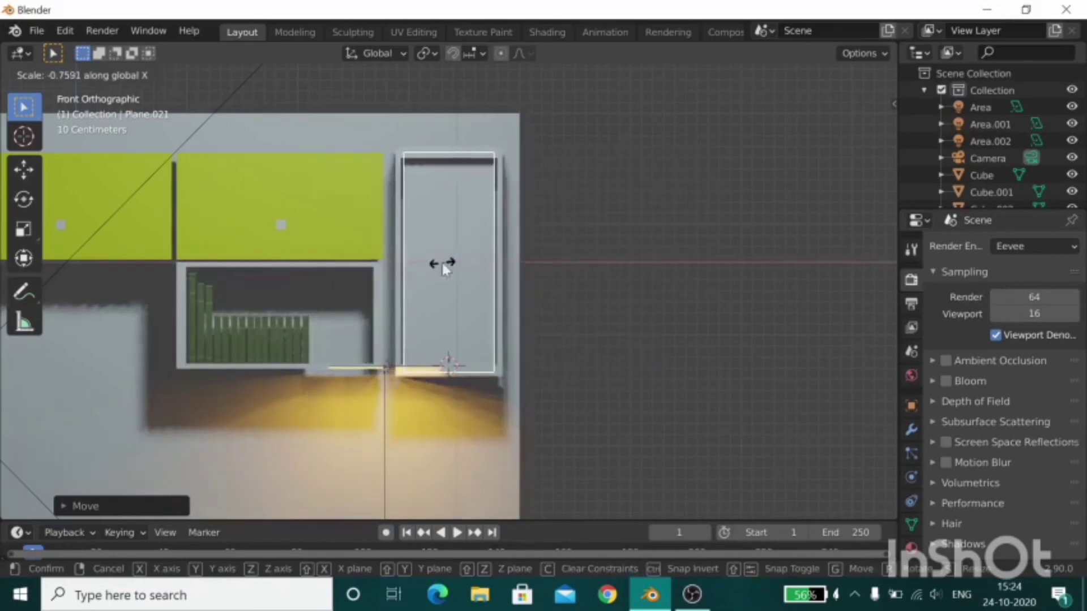
pyautogui.click(448, 262)
pyautogui.press('s')
pyautogui.press('x')
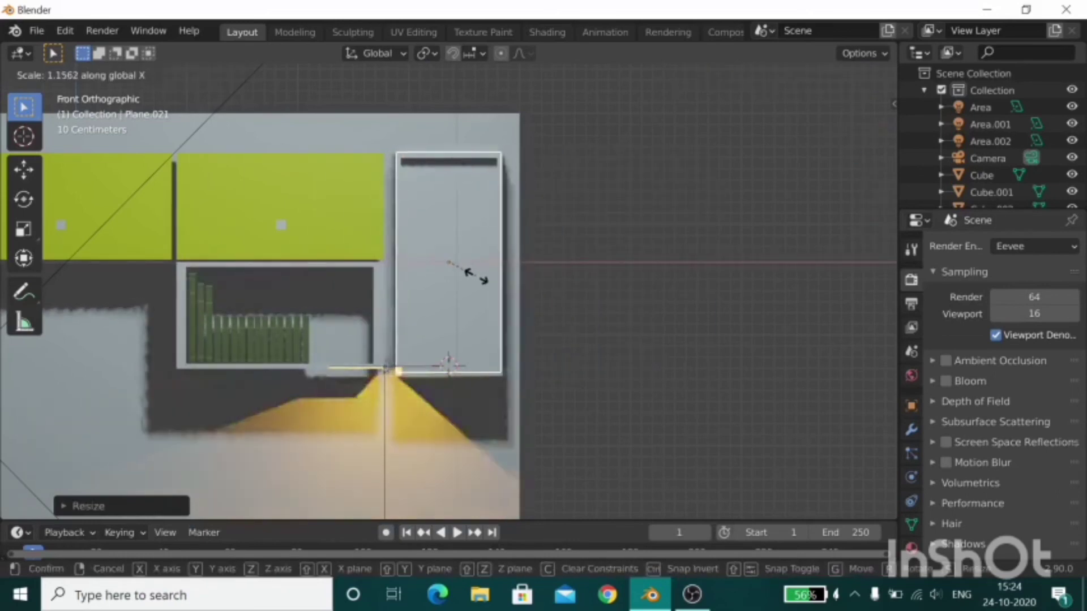
pyautogui.click(475, 271)
pyautogui.moveTo(589, 280); pyautogui.dragTo(558, 310, button='middle')
pyautogui.scroll(-5, 558, 310)
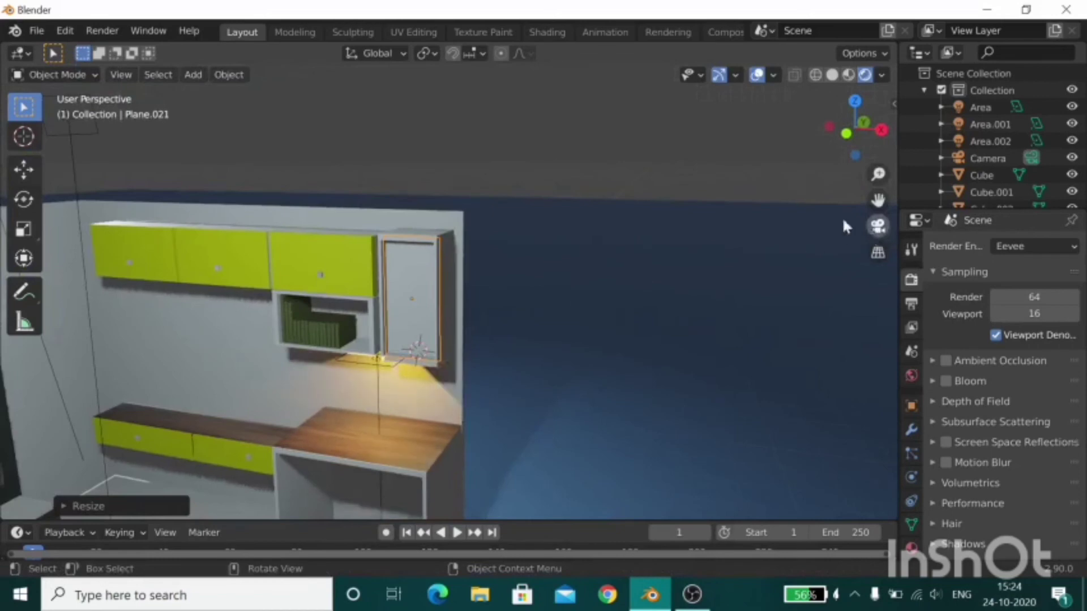
# Return to the camera view and switch the render engine from Eevee to Cycles.
pyautogui.click(878, 226)
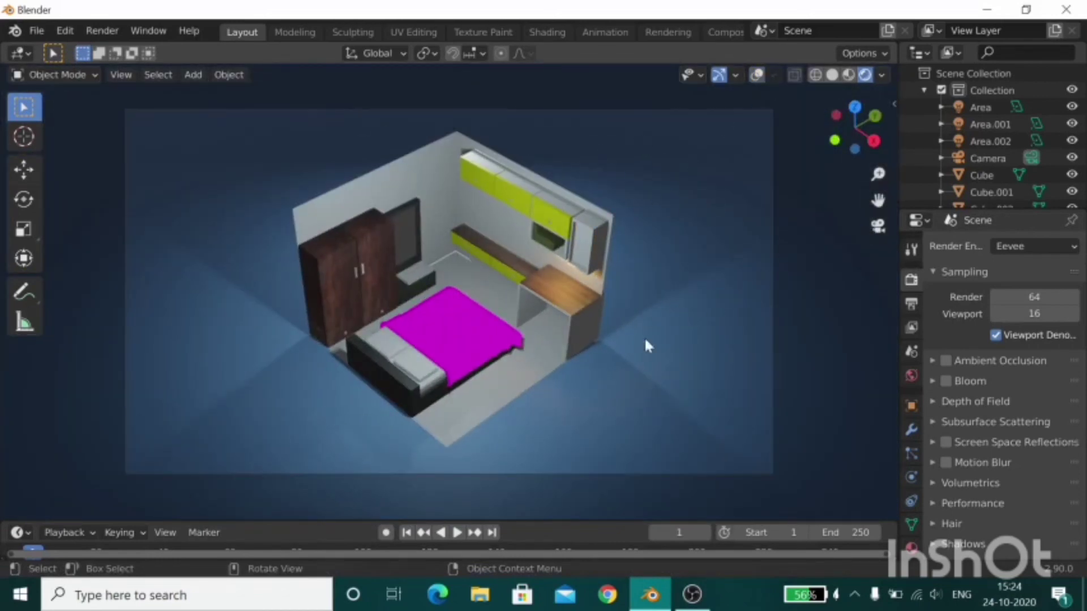
pyautogui.click(1036, 246)
pyautogui.click(1013, 277)
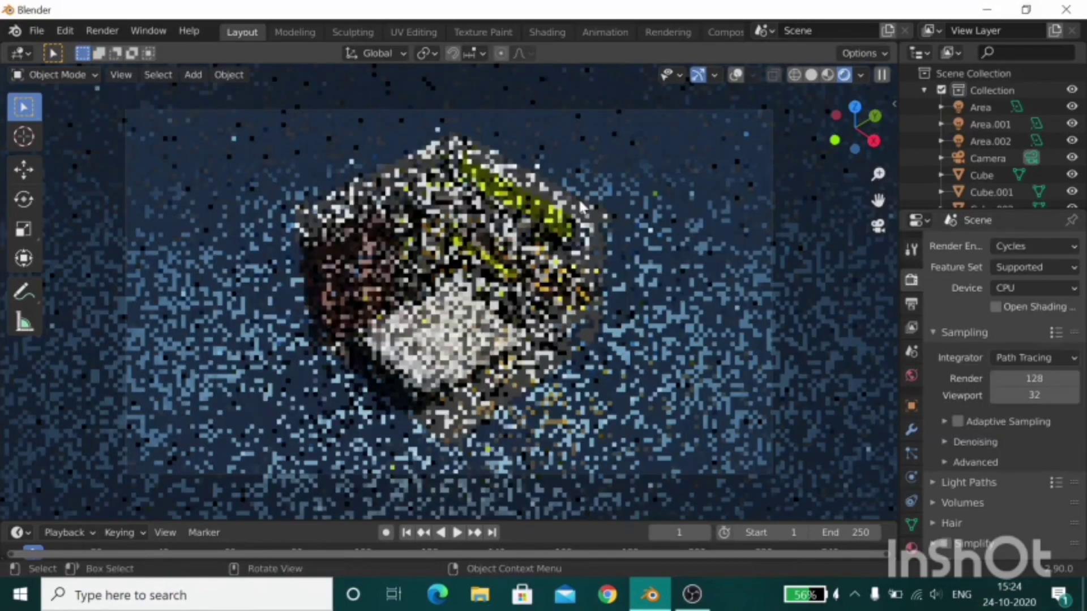